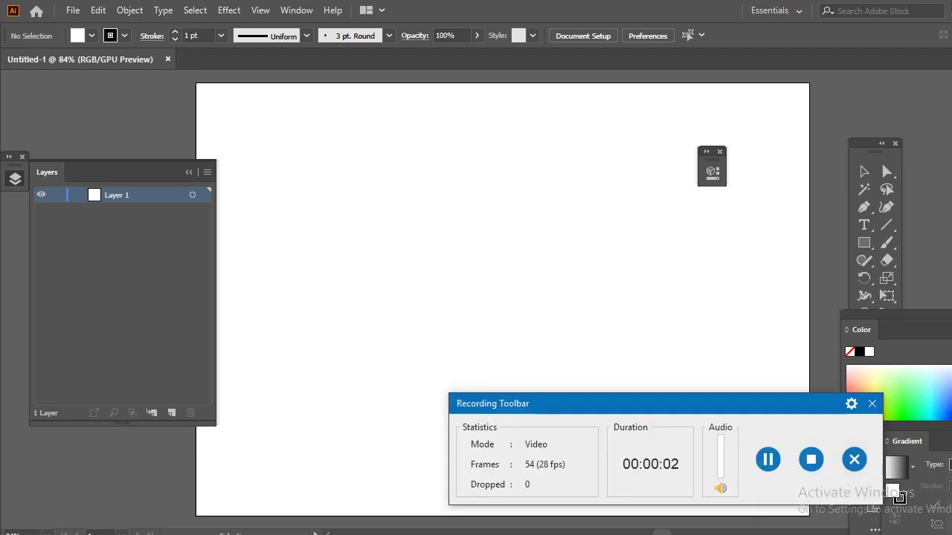
Step: Create a new layer, Layer 2, above Layer 1 in the Layers panel
mouse_move(520, 403)
mouse_down()
mouse_move(481, 476)
mouse_move(483, 499)
mouse_up()
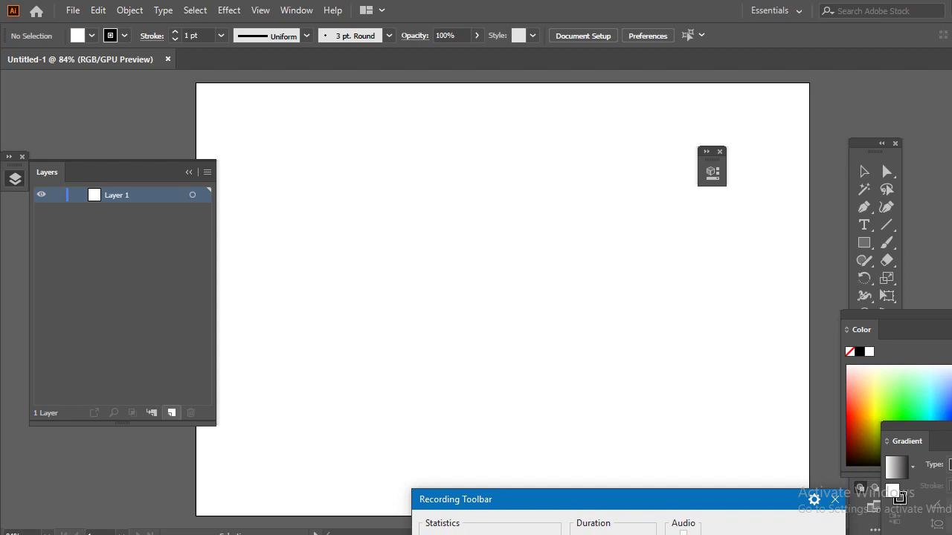
click(171, 413)
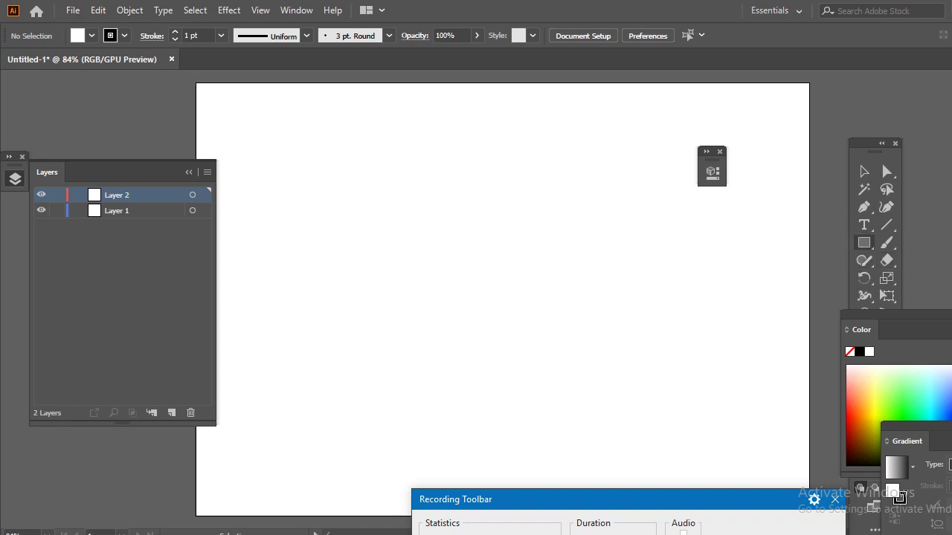
click(864, 243)
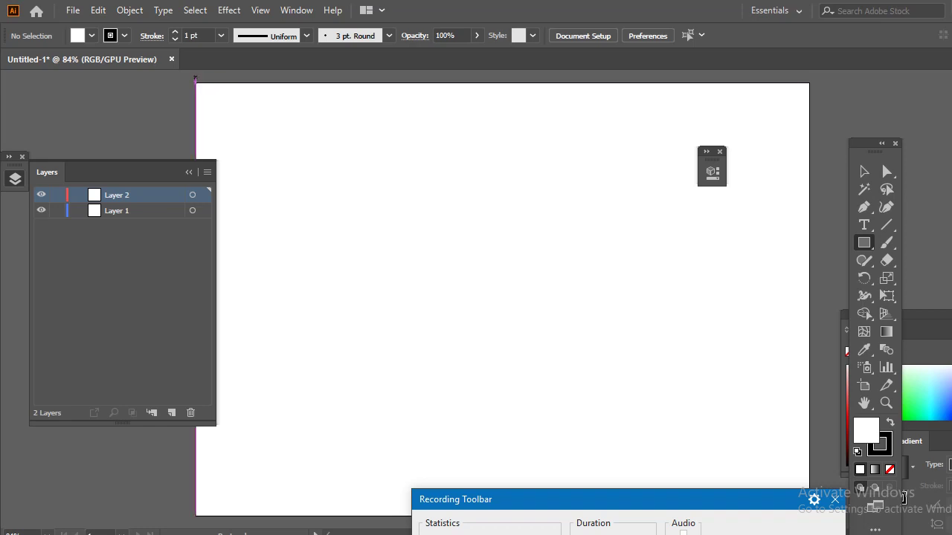
Step: Draw a rectangle over the upper artboard, fill it light grey, and deselect it
mouse_move(196, 77)
mouse_down()
mouse_move(872, 402)
mouse_move(809, 440)
mouse_up()
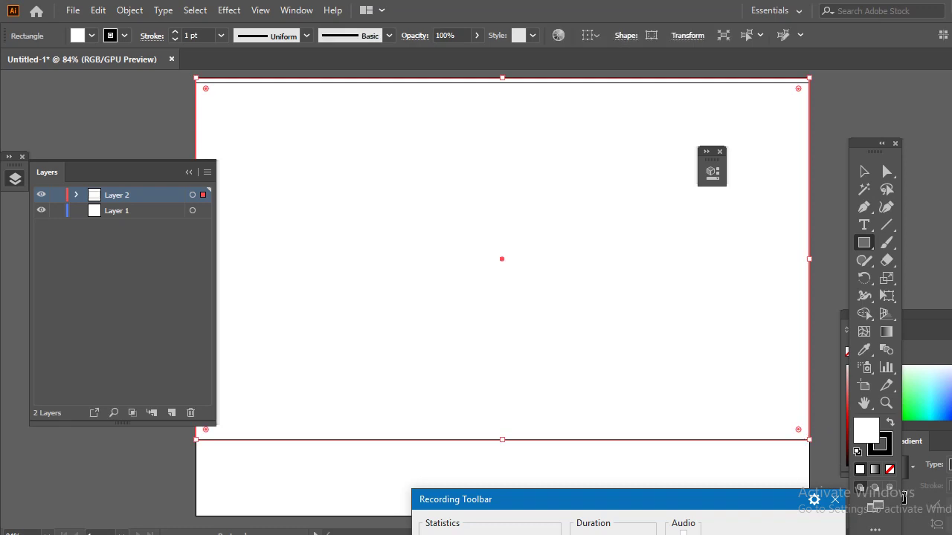
key(shift+x)
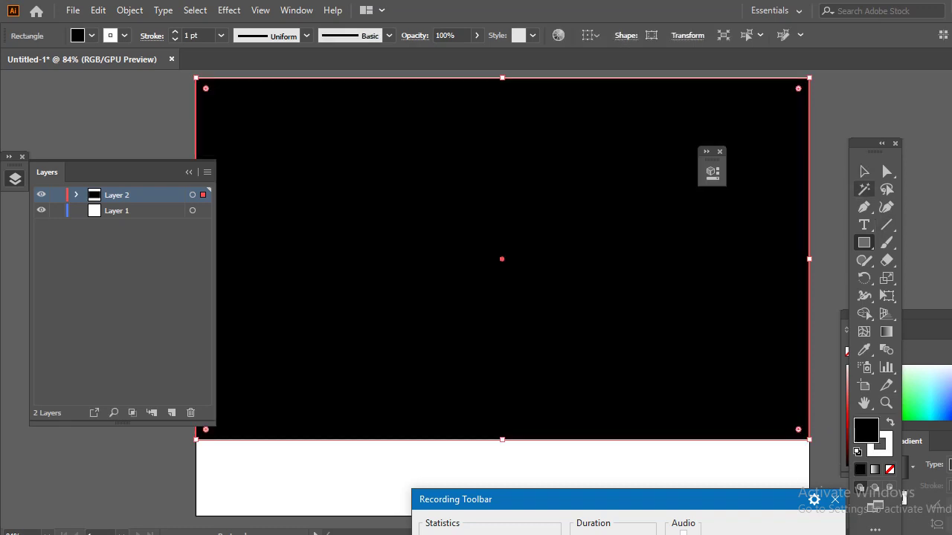
key(v)
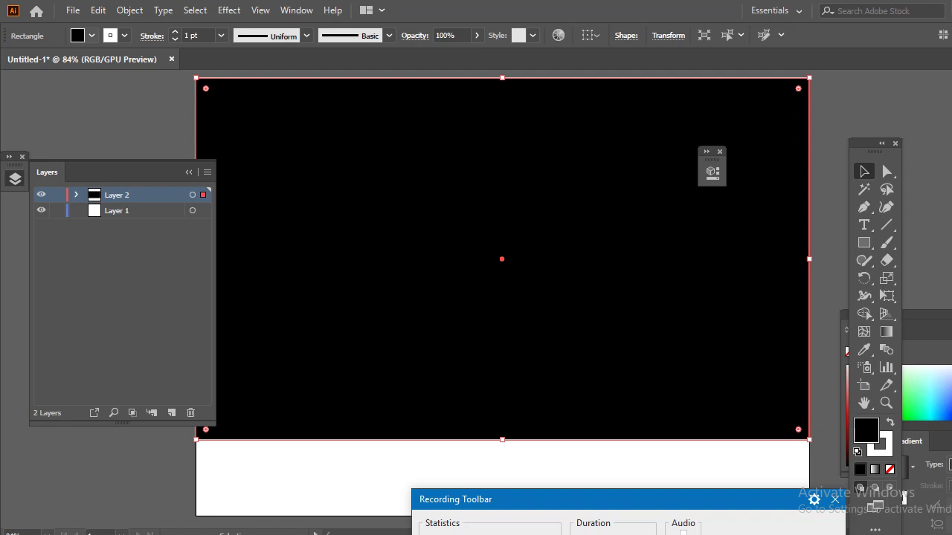
click(91, 35)
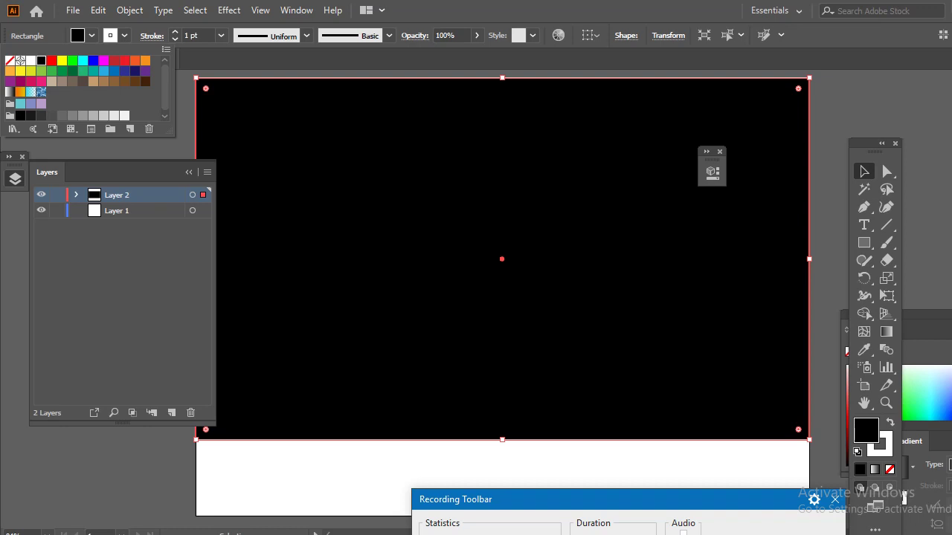
click(93, 116)
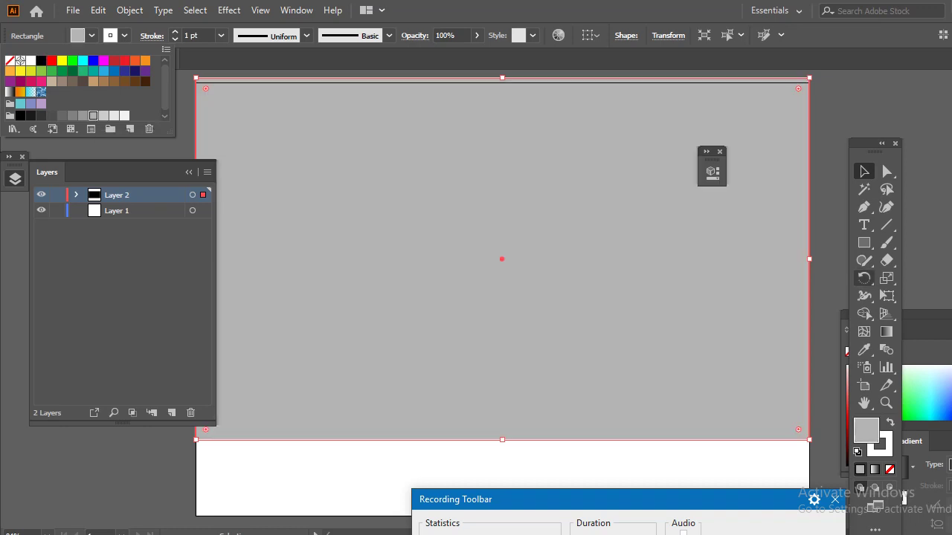
click(865, 242)
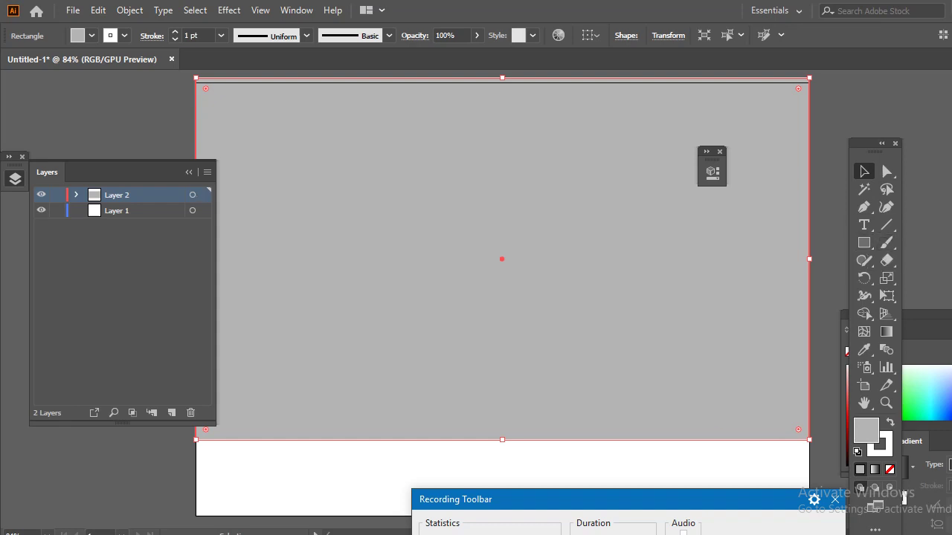
key(ctrl+shift+a)
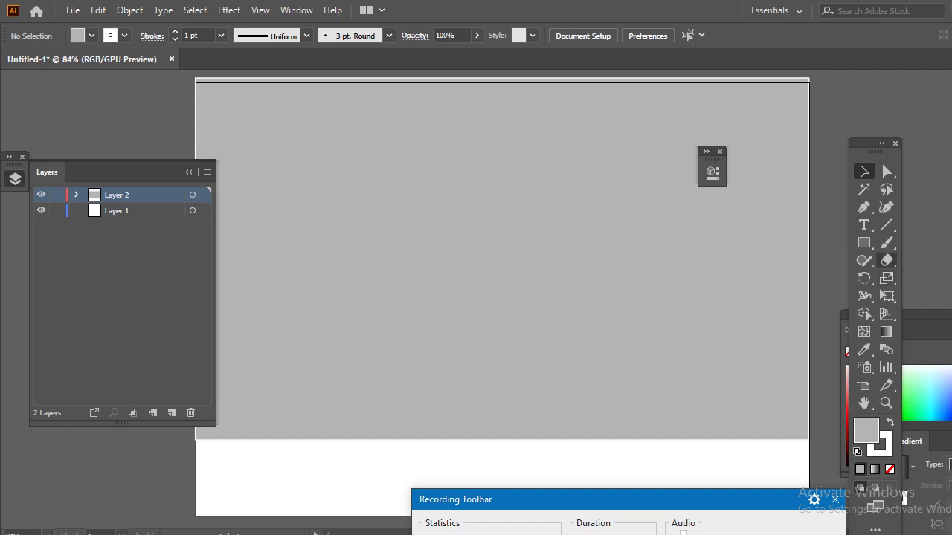
click(864, 242)
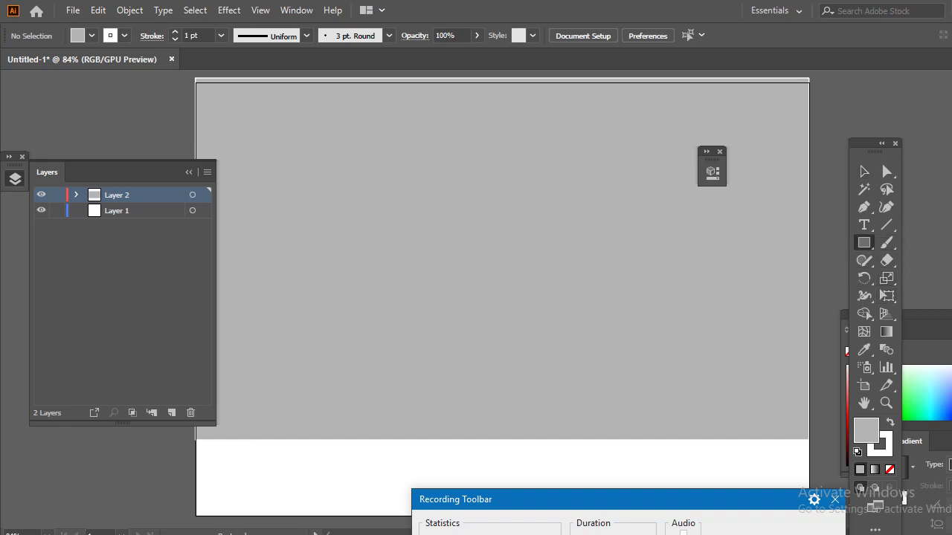
Step: Draw a 50 pt tall strip along the bottom of the artboard
mouse_move(47, 172)
mouse_down()
mouse_move(17, 9)
mouse_move(18, 20)
mouse_up()
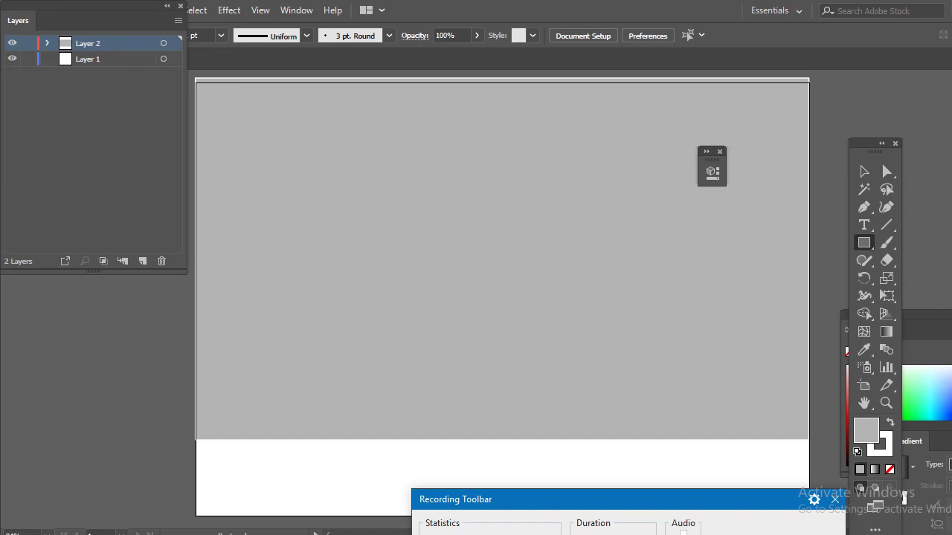
drag(194, 427, 840, 512)
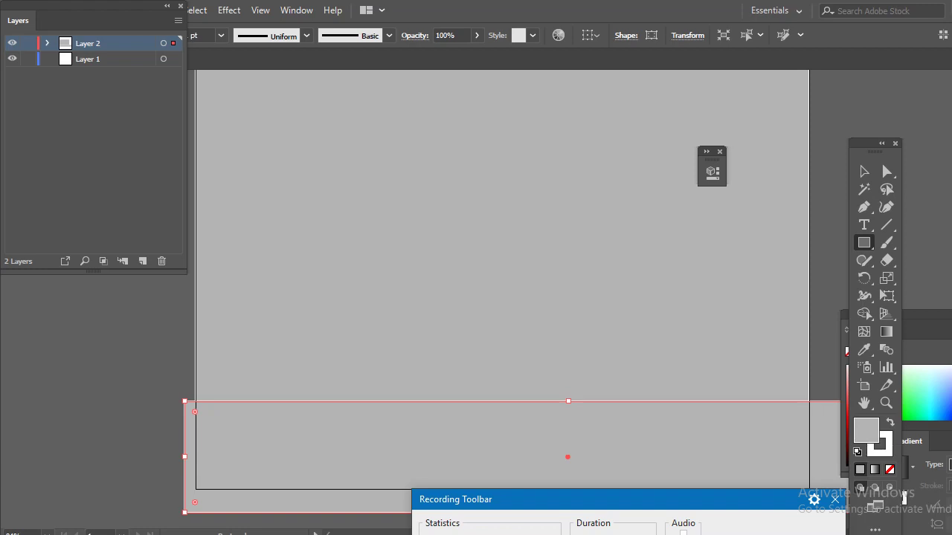
key(Delete)
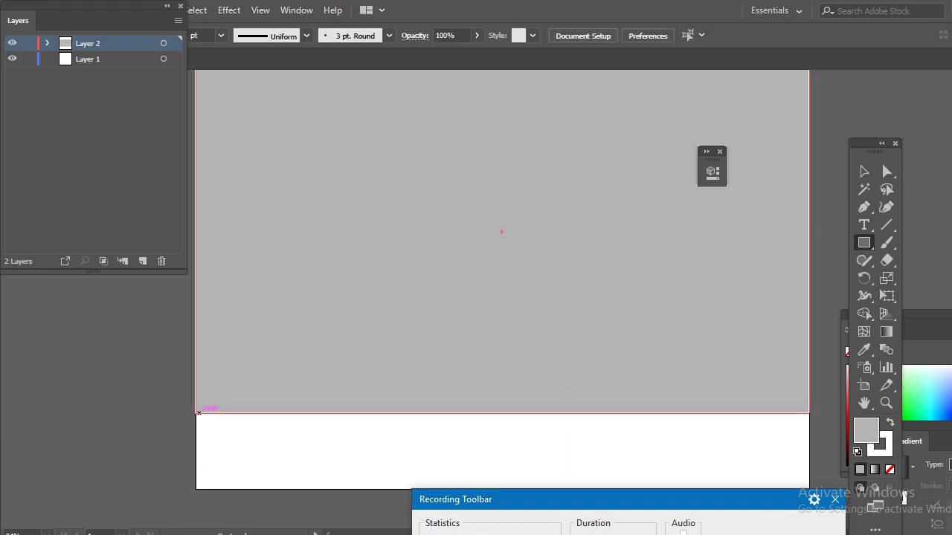
mouse_move(198, 411)
mouse_down()
mouse_move(633, 447)
mouse_move(728, 490)
mouse_move(809, 489)
mouse_up()
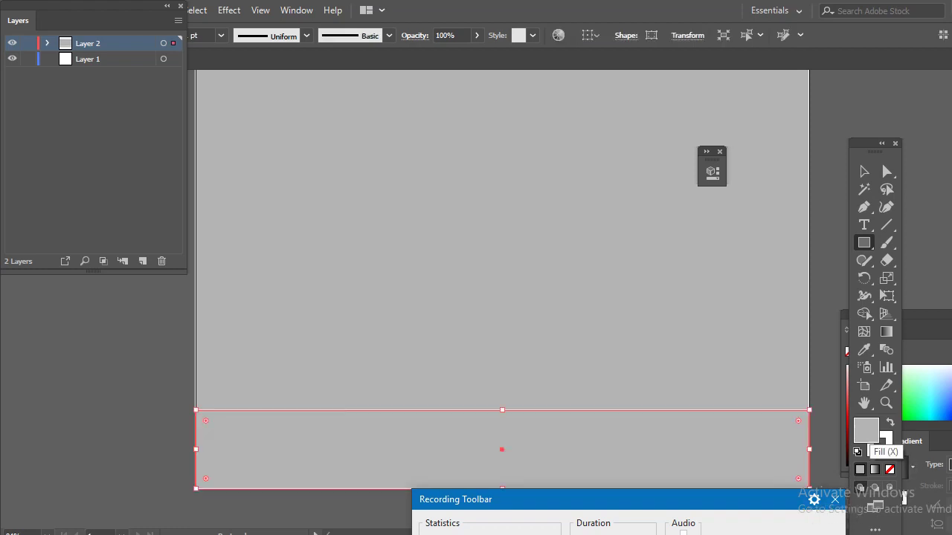
Step: Fill the bottom strip dark grey #686868 and deselect it
double_click(866, 431)
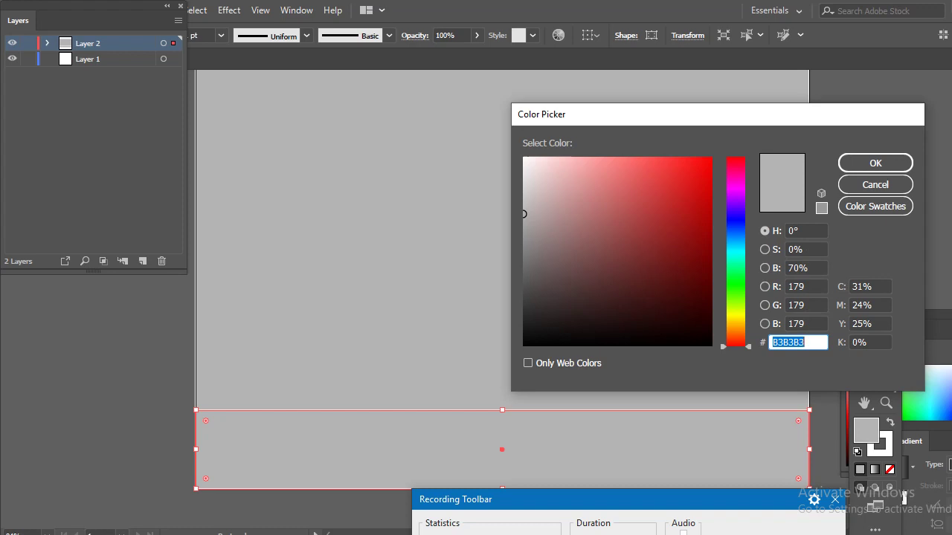
drag(524, 215, 523, 248)
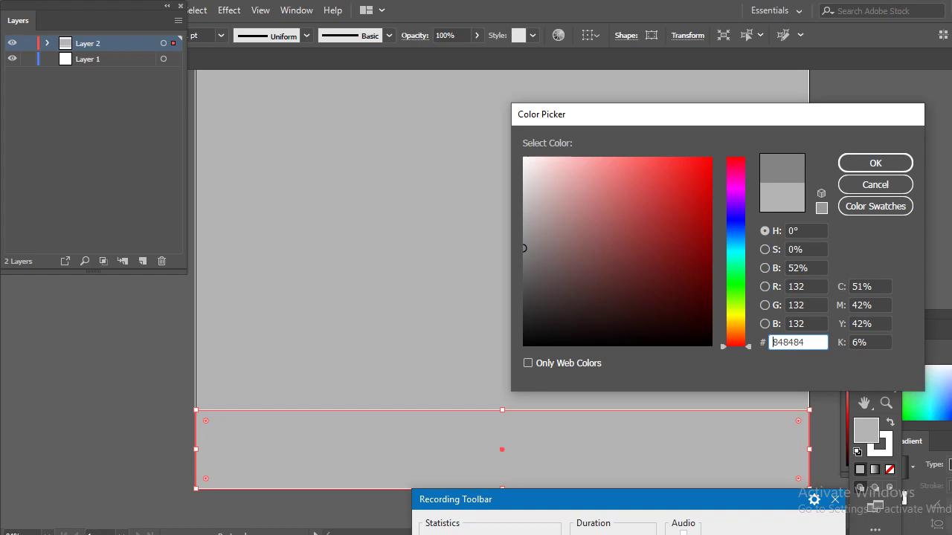
drag(524, 248, 523, 269)
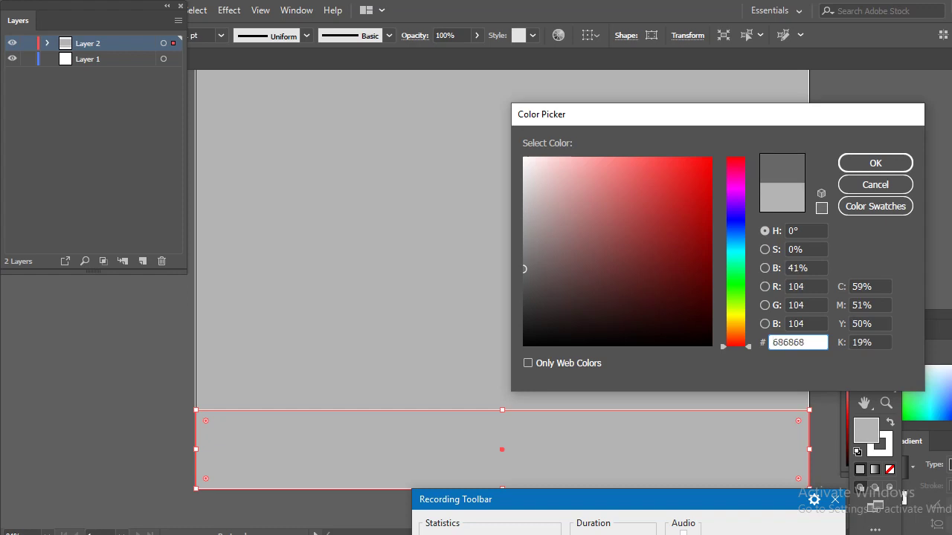
click(875, 163)
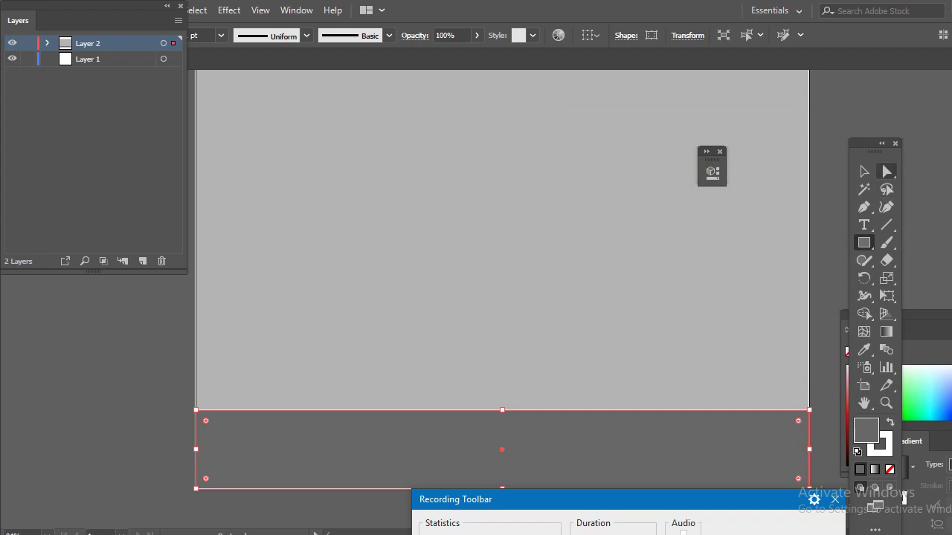
click(864, 171)
key(ctrl+shift+a)
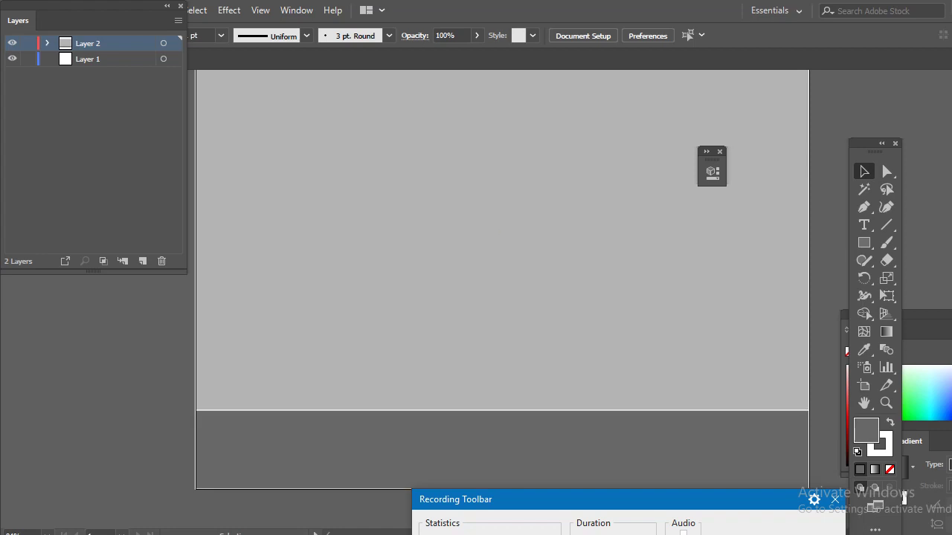
Step: Draw a tall unfilled rectangle near the artboard centre
click(864, 243)
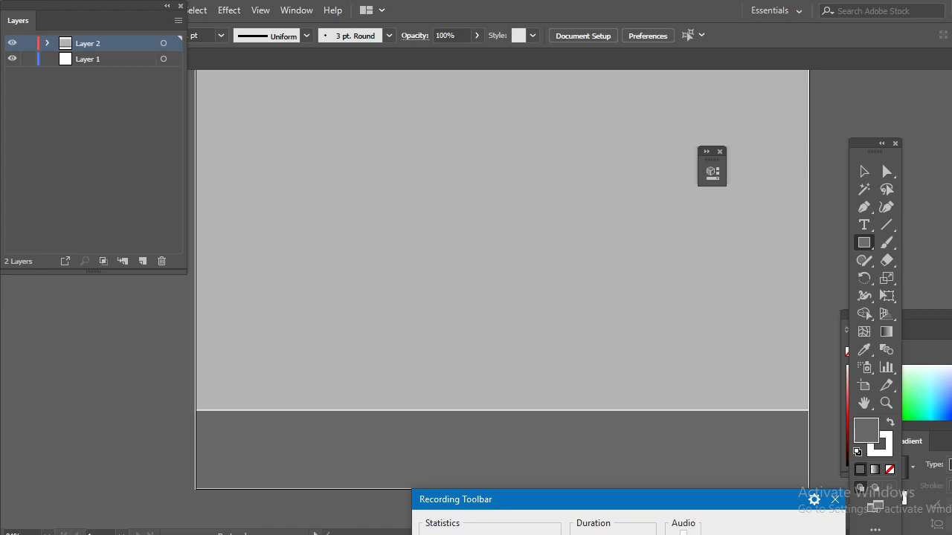
drag(443, 177, 538, 328)
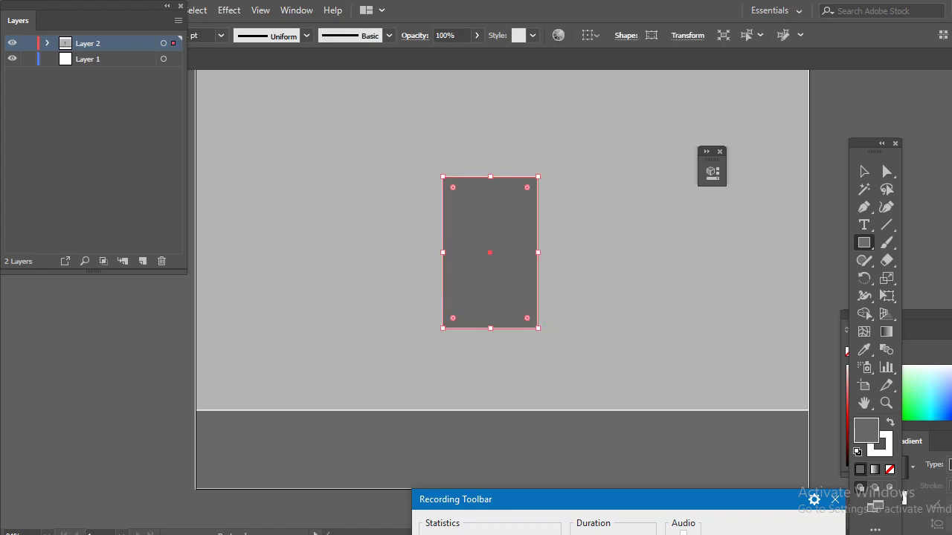
key(slash)
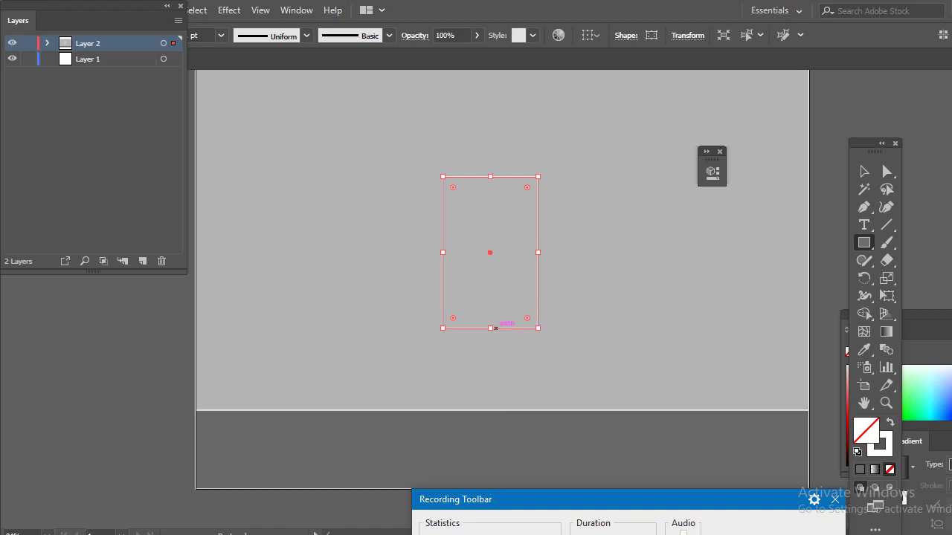
Step: Round the rectangle's bottom corners into a bowl shape
key(a)
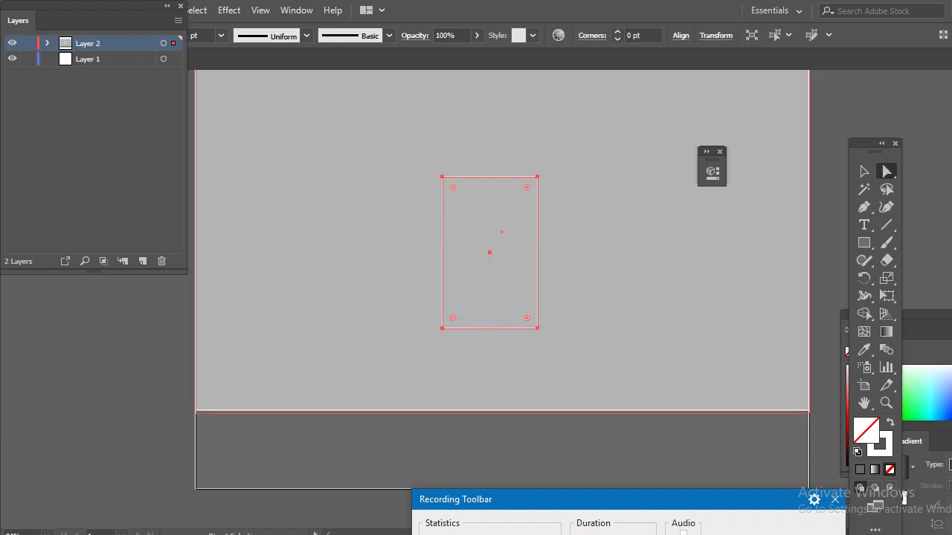
drag(453, 318, 513, 256)
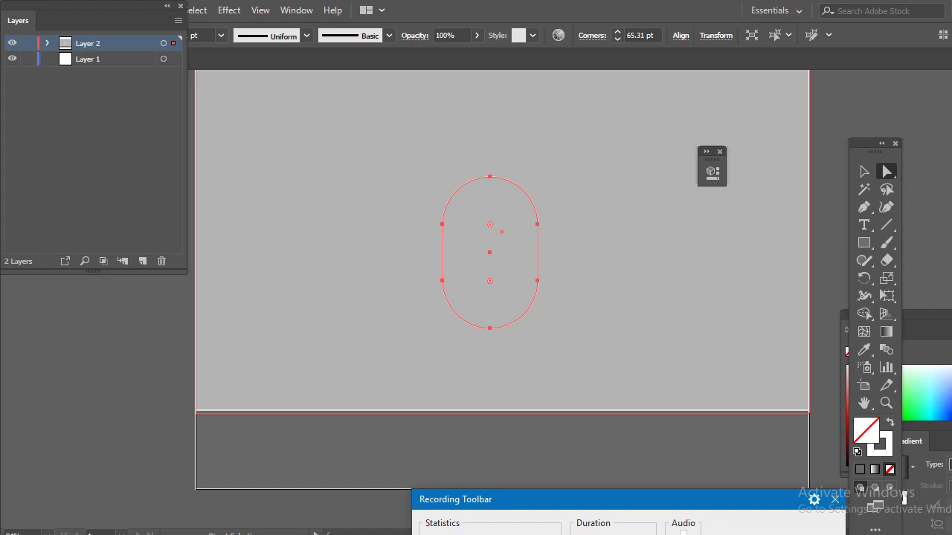
key(ctrl+z)
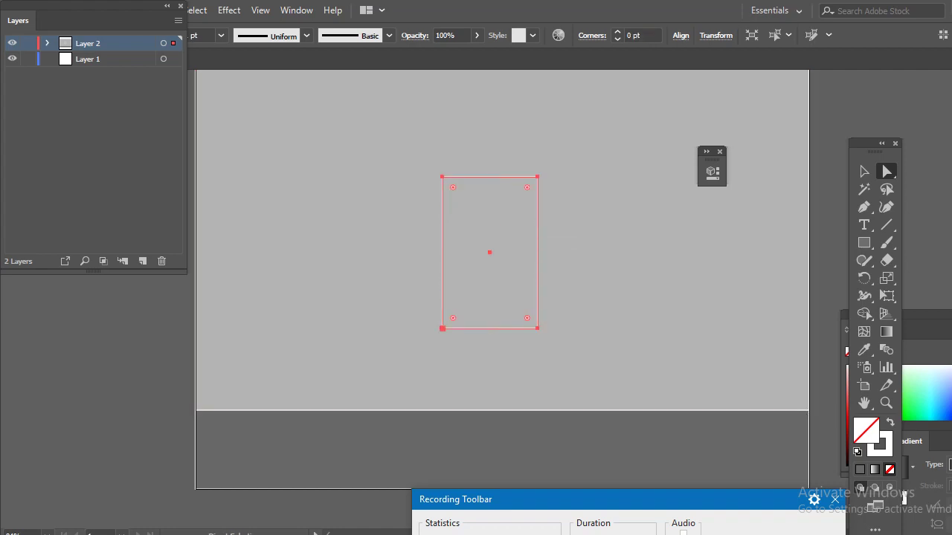
drag(453, 318, 545, 321)
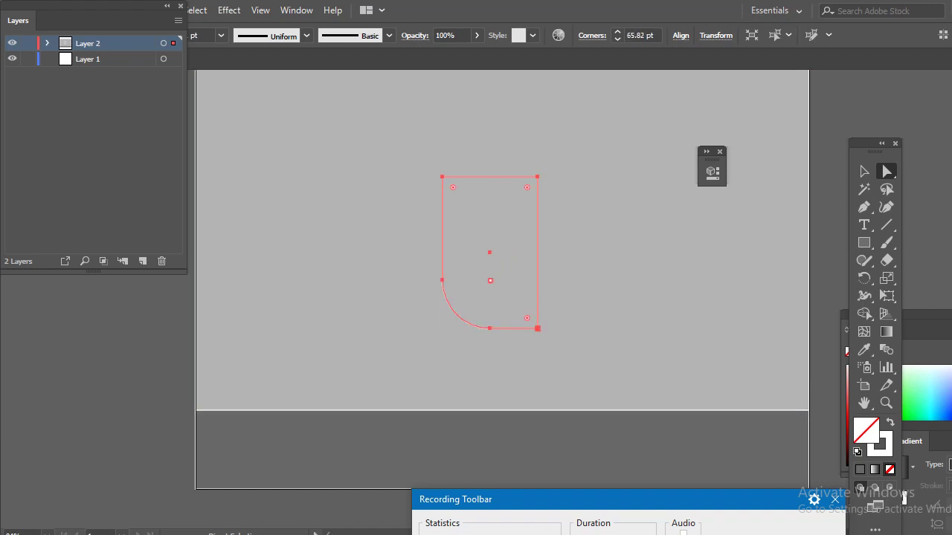
key(ctrl+z)
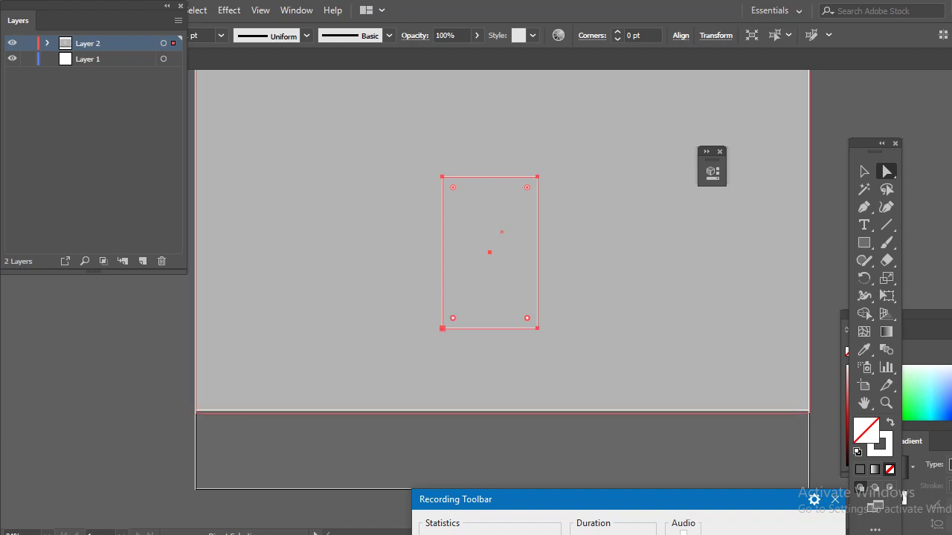
drag(453, 319, 539, 266)
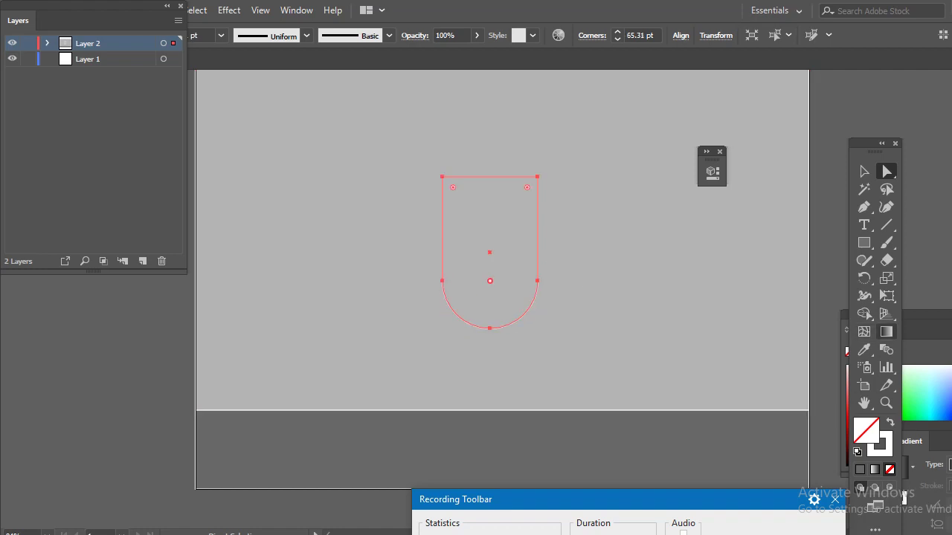
click(886, 332)
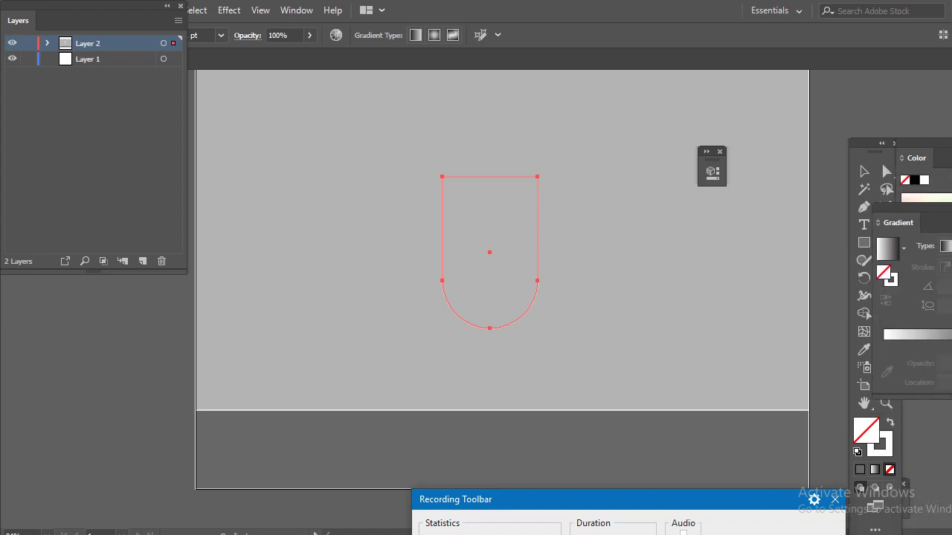
Step: Fill the bowl shape with the default linear gradient
key(period)
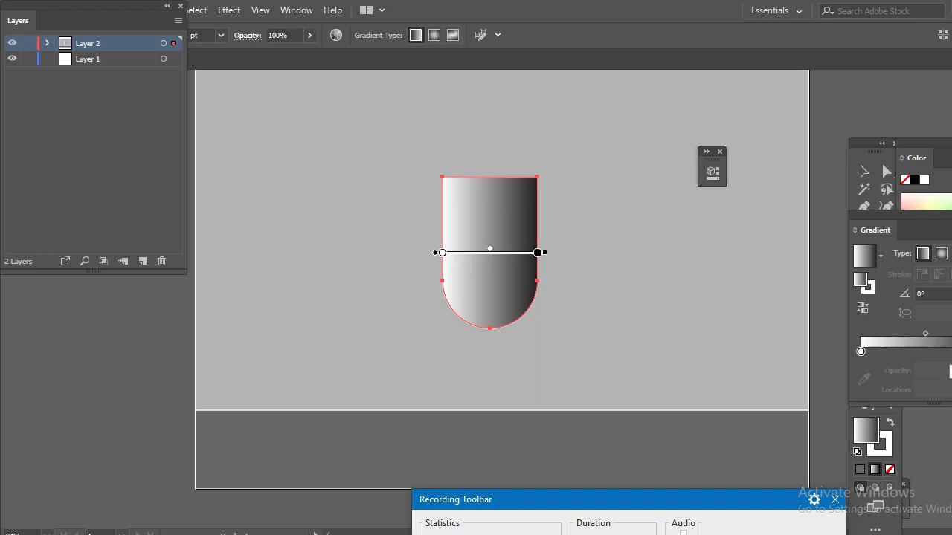
click(538, 253)
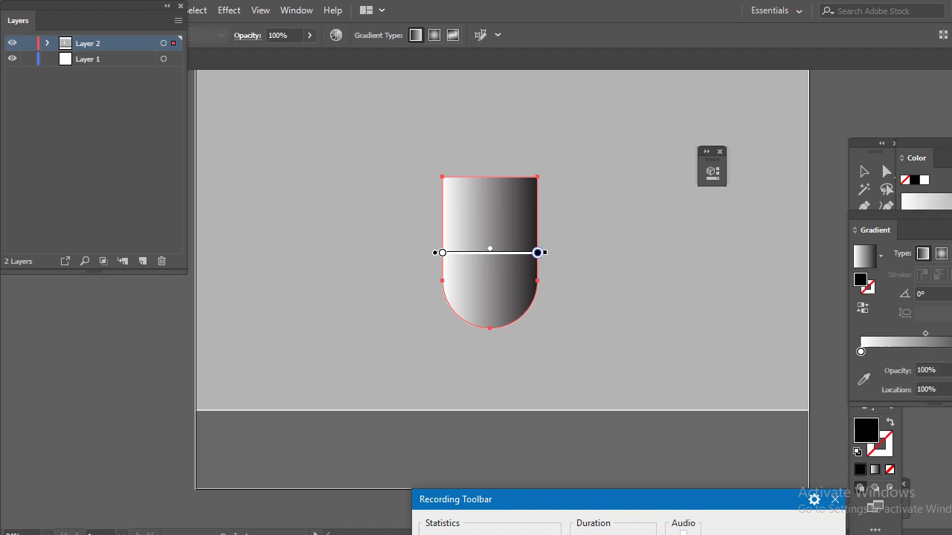
click(874, 442)
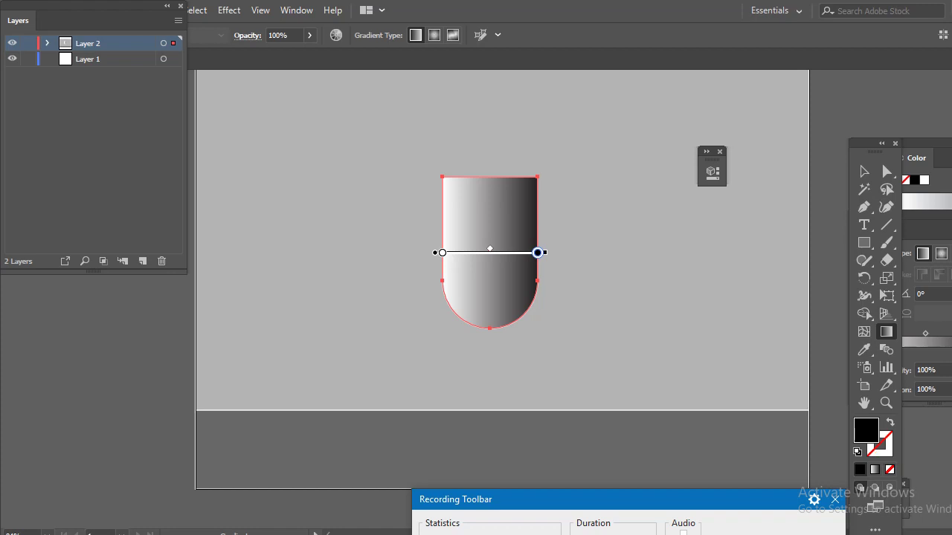
Step: Change the gradient's end stop to light blue and move it inward to 73.18%
double_click(538, 252)
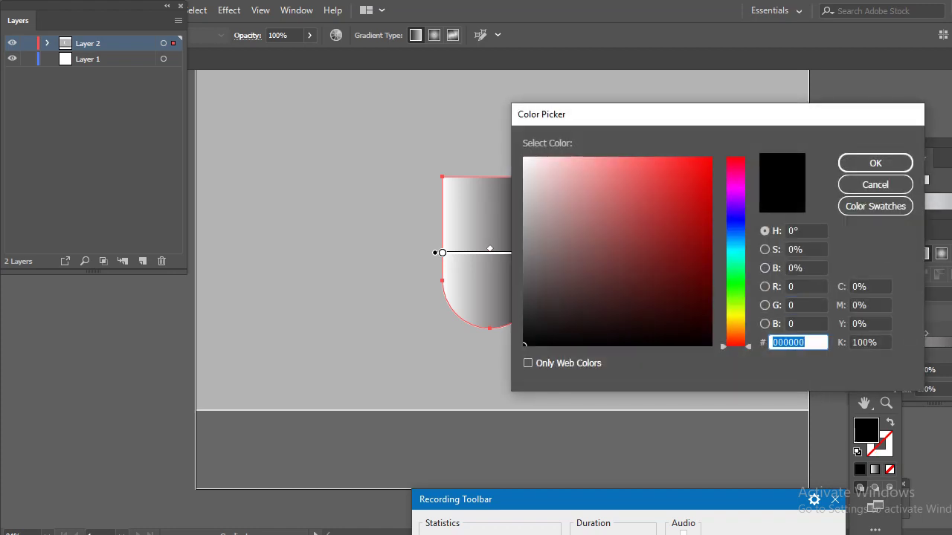
click(735, 240)
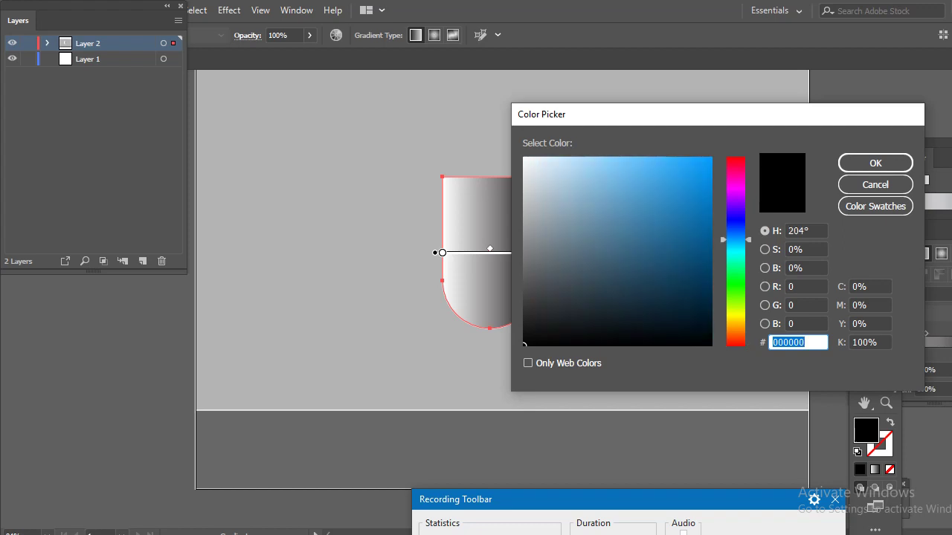
drag(631, 158, 616, 158)
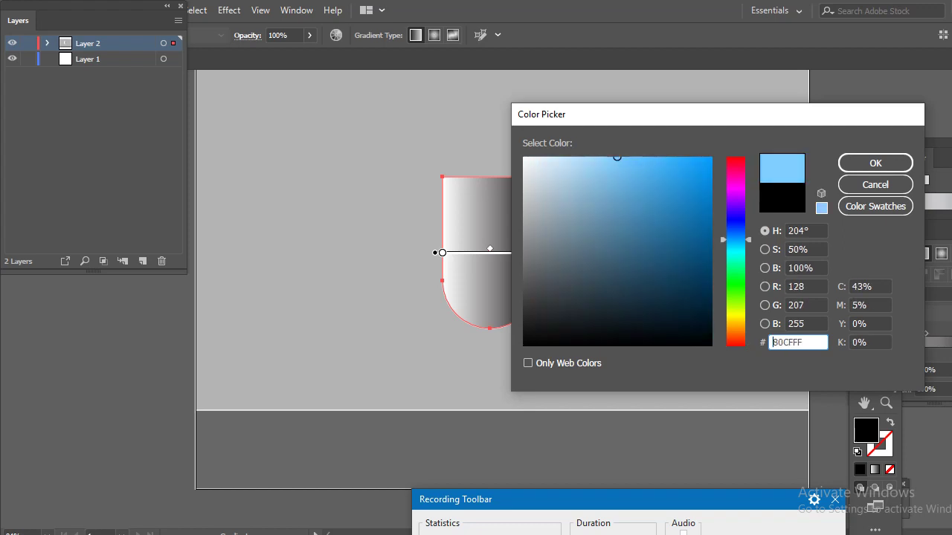
click(876, 163)
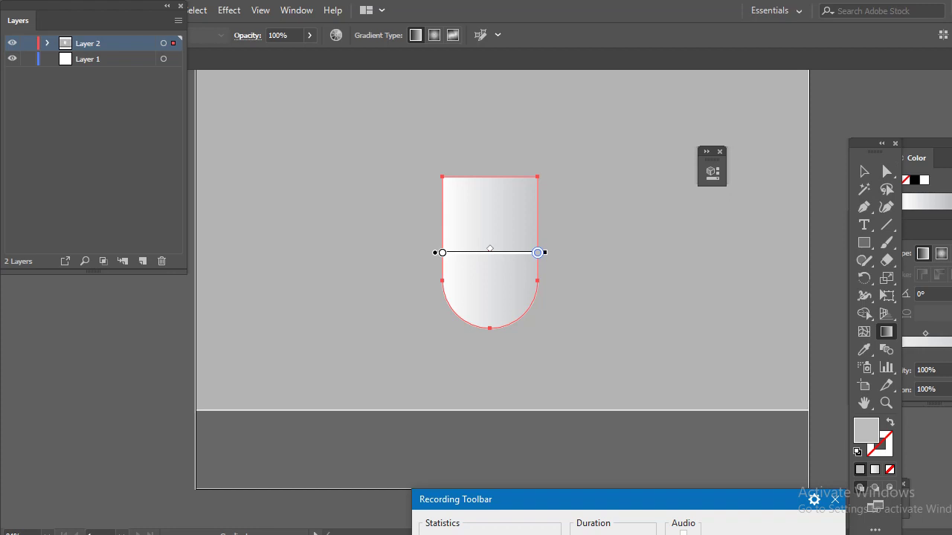
drag(925, 334, 908, 333)
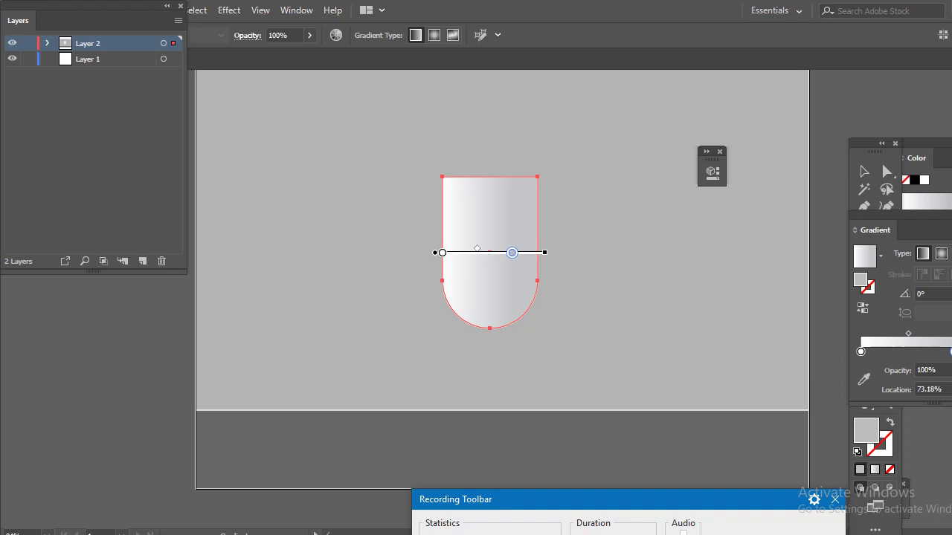
drag(875, 229, 787, 218)
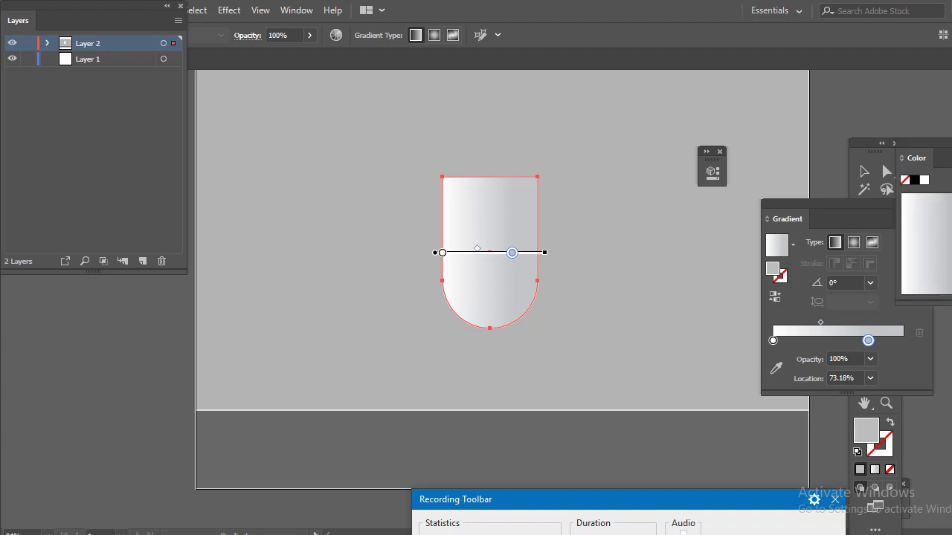
Step: Float the Color panel and switch its colour mode to RGB
drag(916, 157, 681, 158)
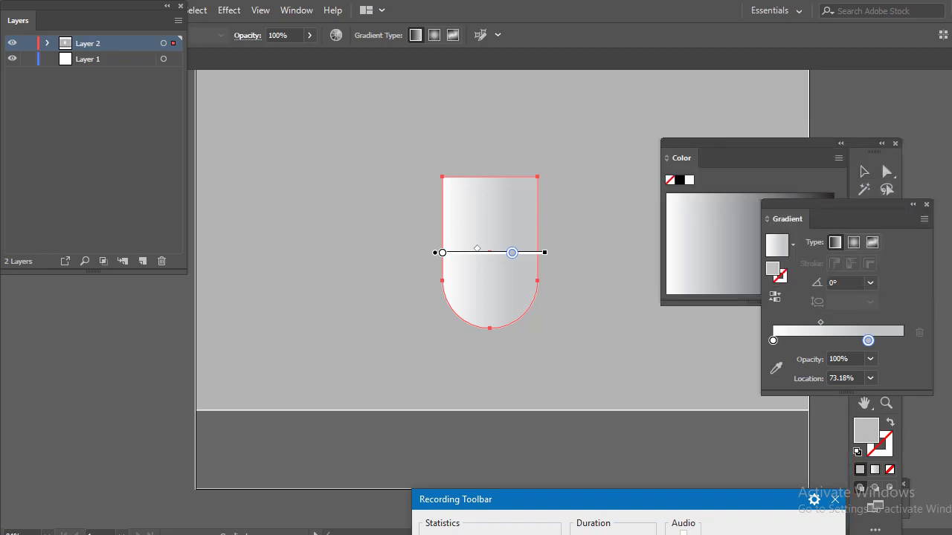
click(838, 158)
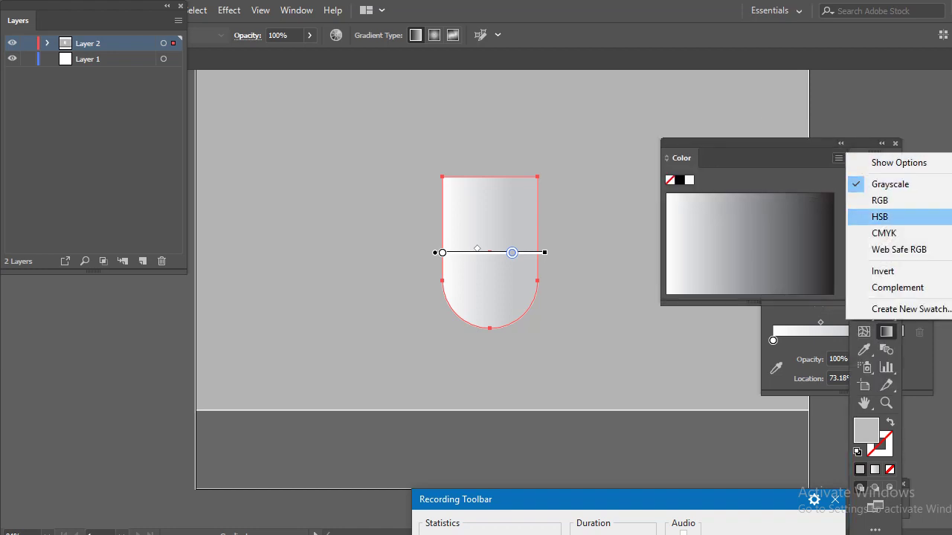
click(880, 200)
click(760, 216)
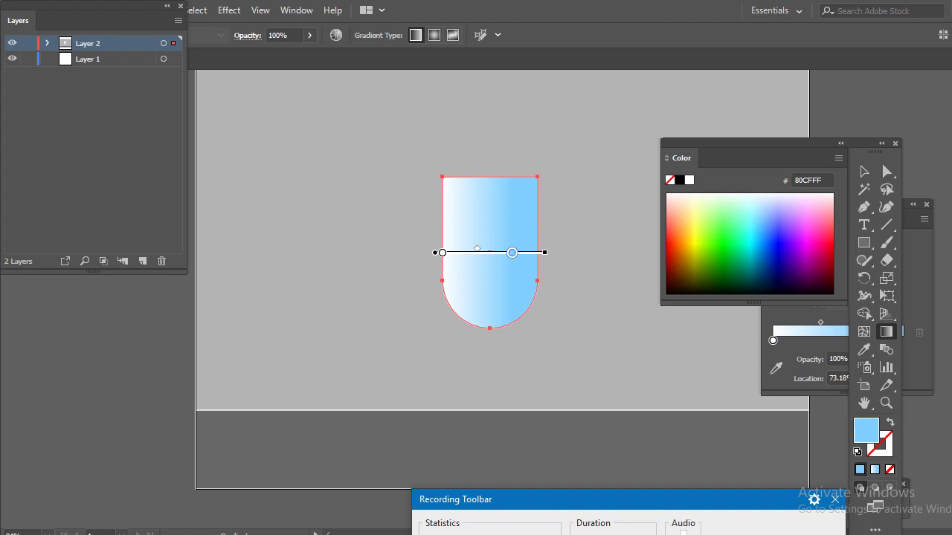
key(ctrl+F9)
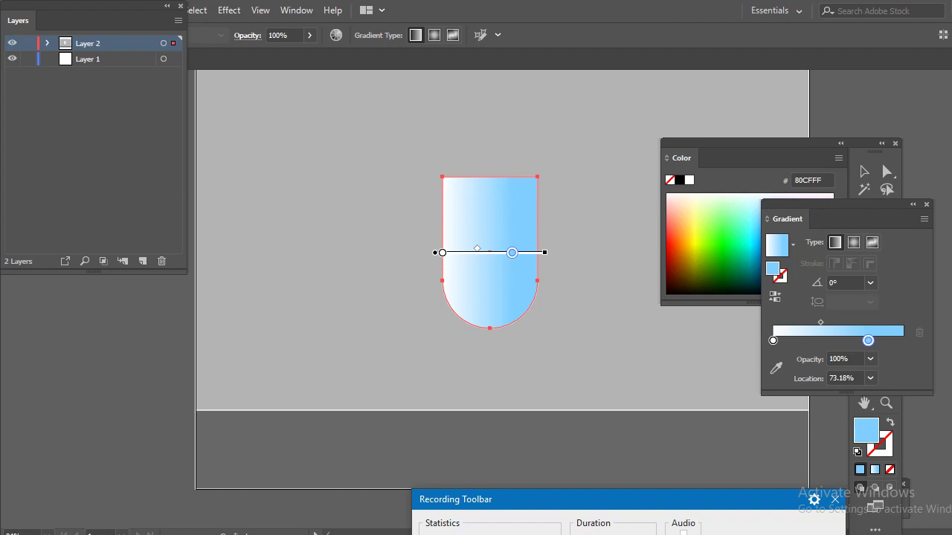
Step: Rearrange the gradient stops, adding blue stops and a pale highlight stop at 65.64%
mouse_move(868, 341)
mouse_down()
mouse_move(903, 341)
mouse_move(800, 341)
mouse_up()
click(898, 341)
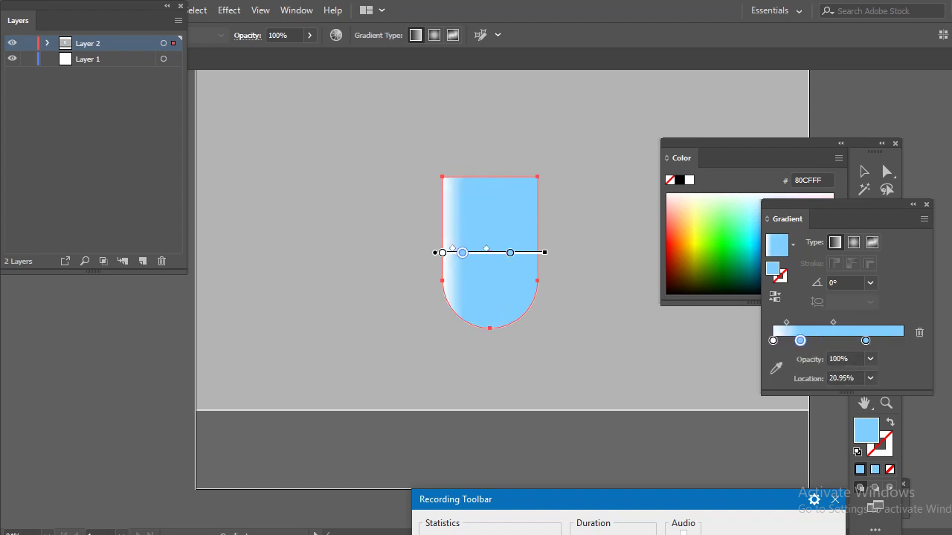
click(843, 341)
drag(843, 340, 835, 341)
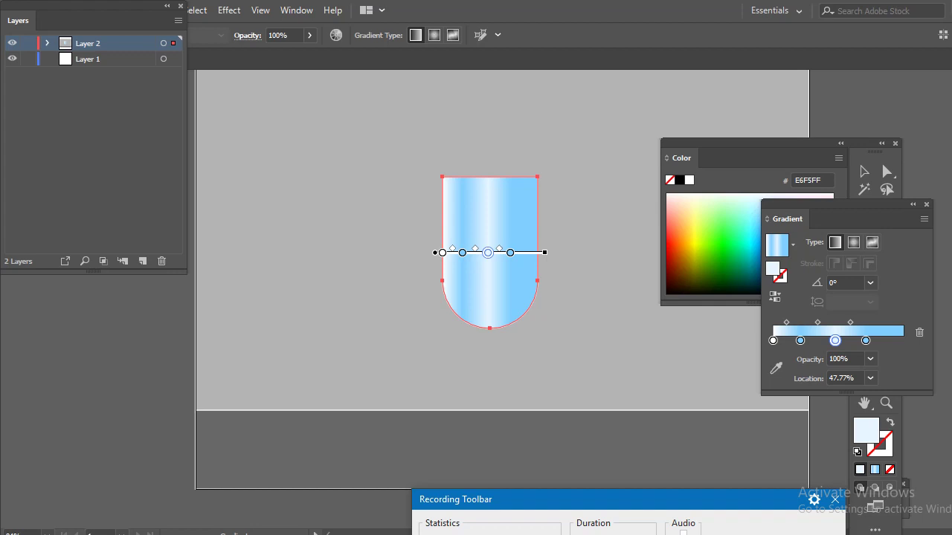
drag(773, 341, 774, 379)
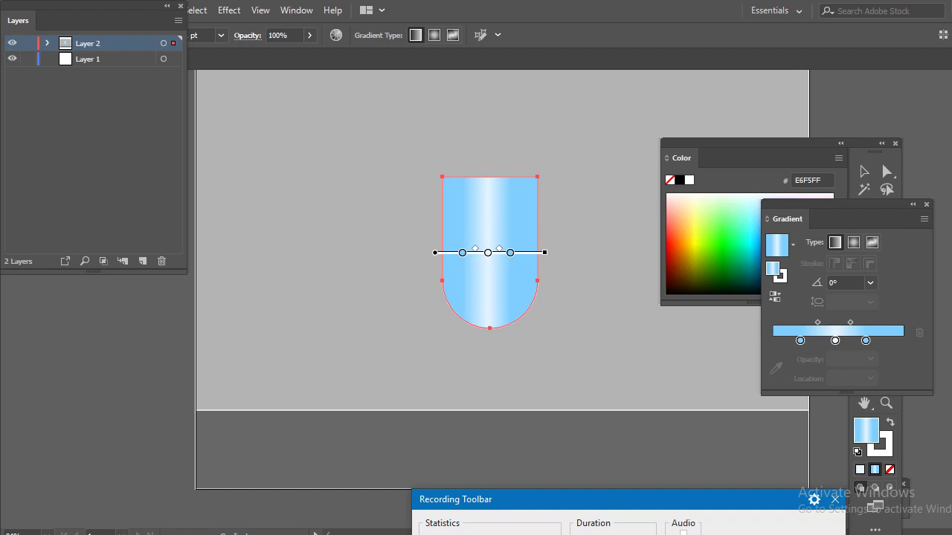
drag(866, 341, 902, 340)
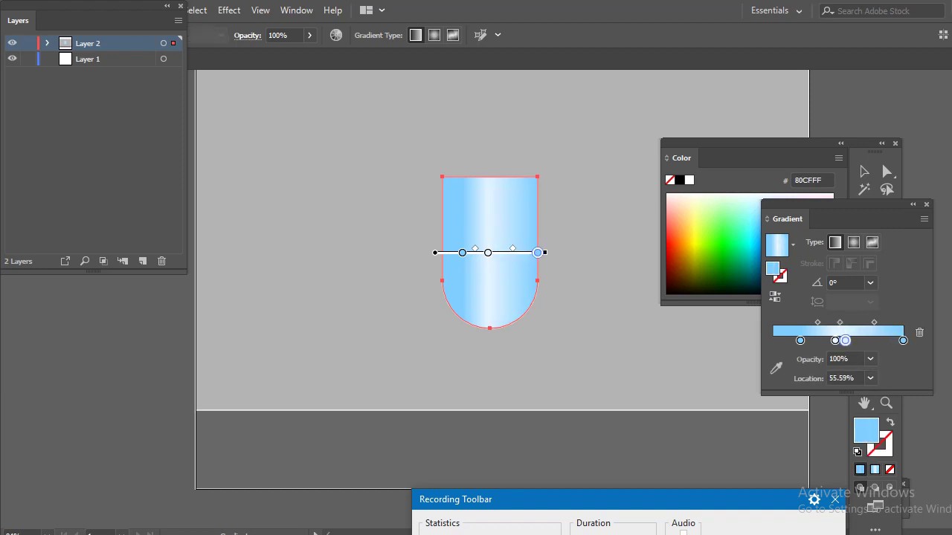
drag(842, 340, 858, 340)
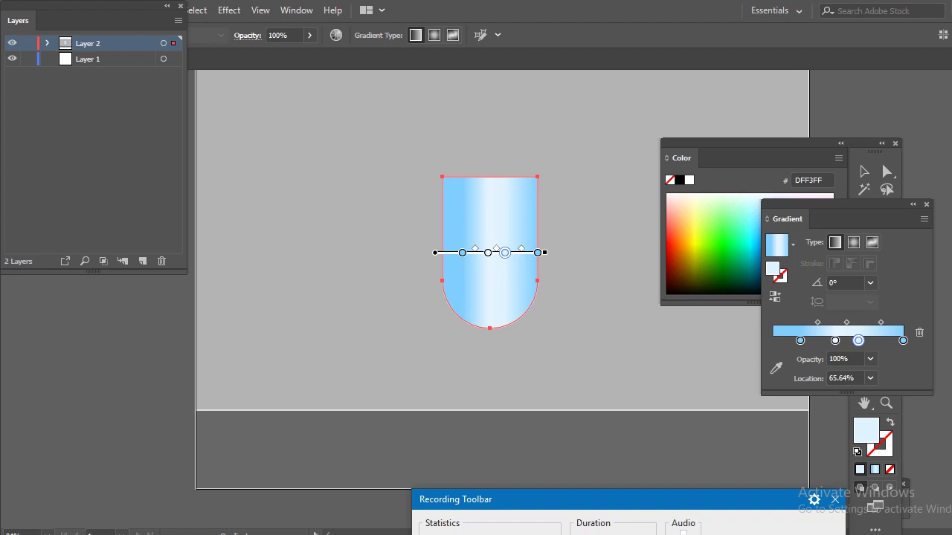
Step: Lower the opacity of the highlight stop at 65.64%
click(845, 359)
scroll(845, 359, down, 20)
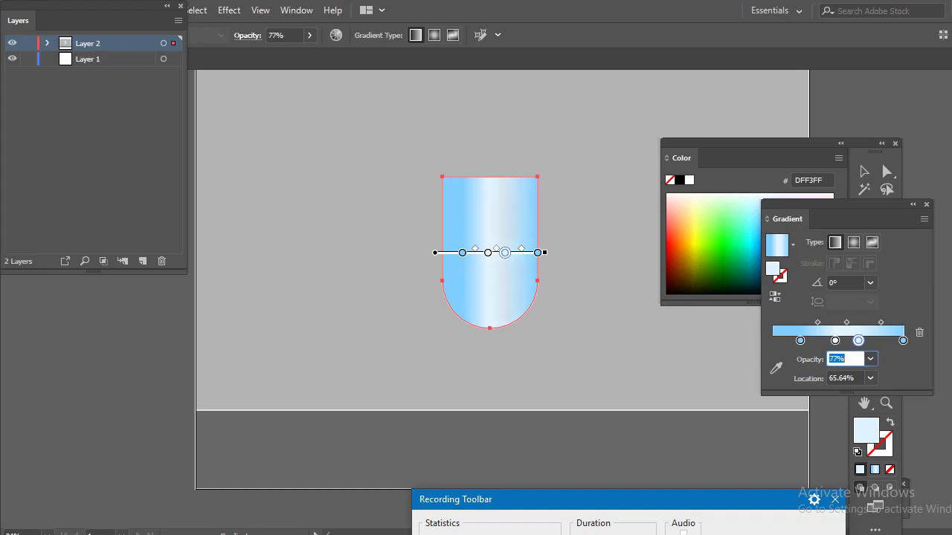
scroll(845, 359, down, 8)
scroll(846, 359, down, 7)
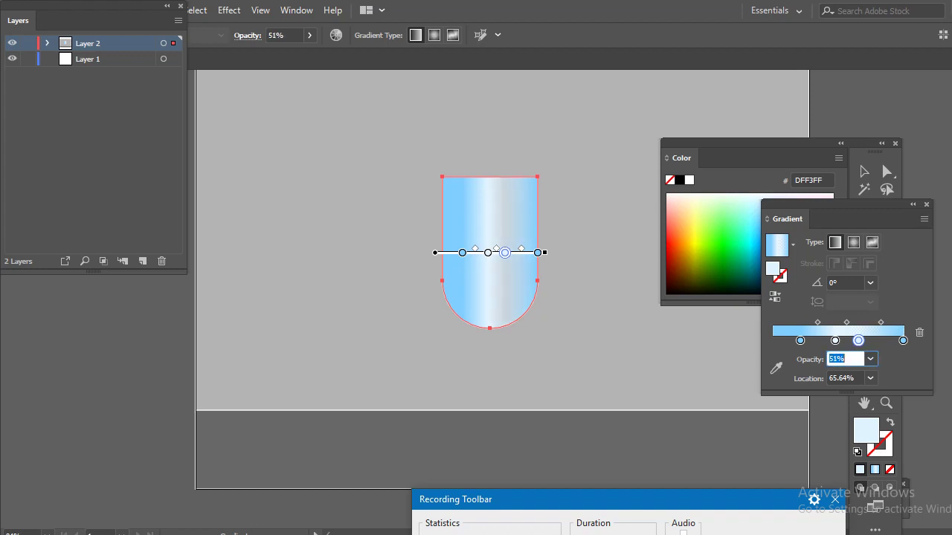
scroll(845, 359, down, 4)
scroll(845, 359, down, 8)
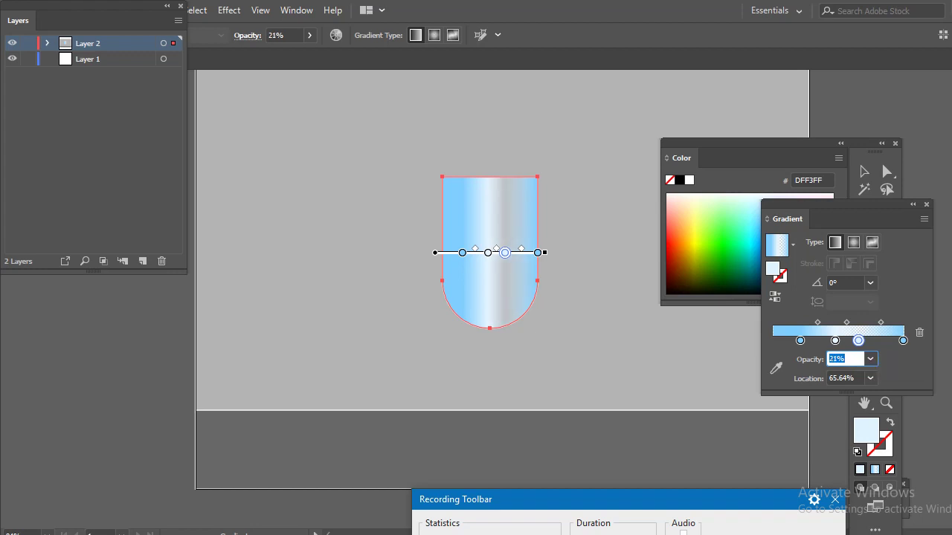
scroll(845, 359, down, 8)
scroll(846, 359, down, 7)
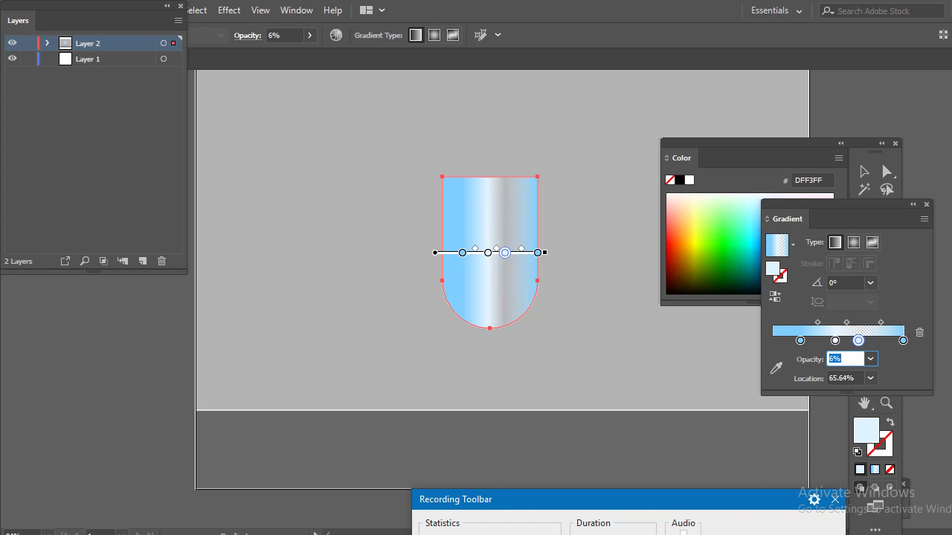
Step: Add a gradient stop at 36.03% and set its opacity to 0%
click(820, 340)
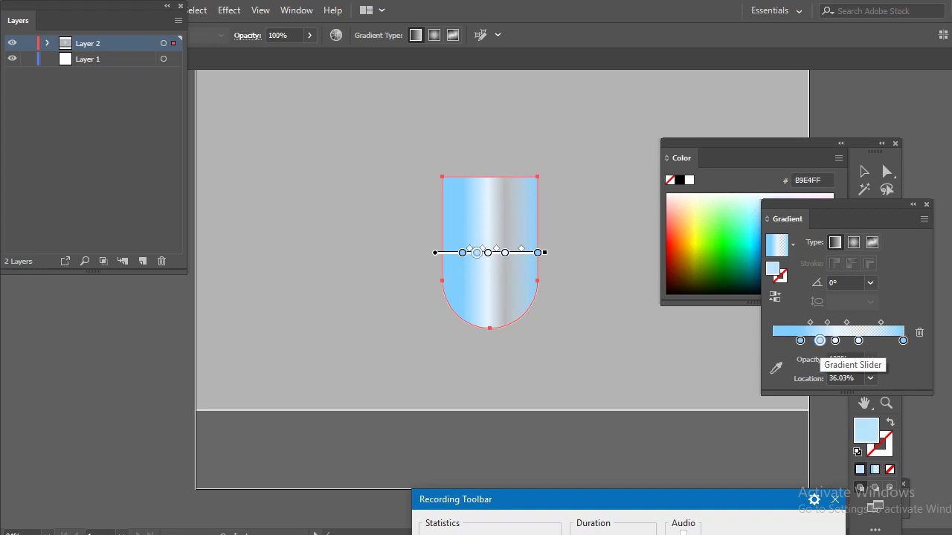
click(846, 359)
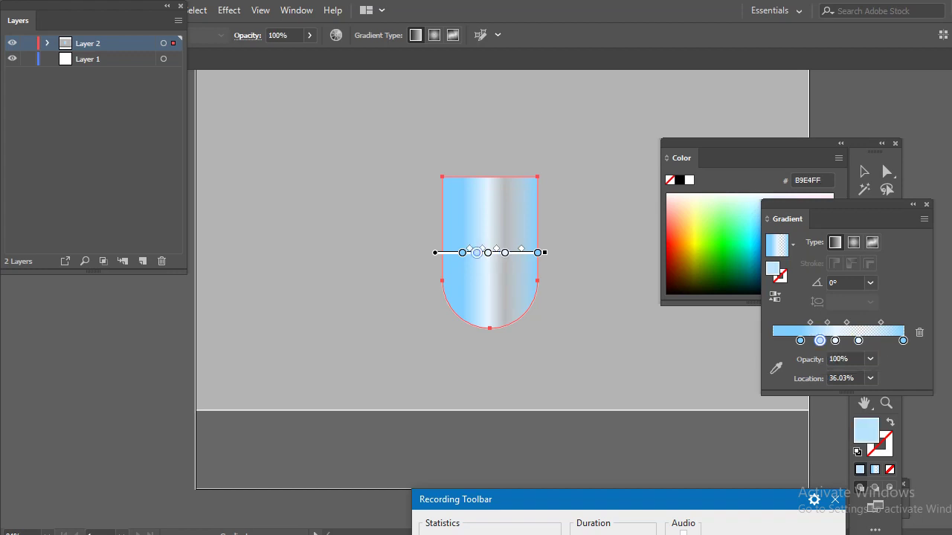
scroll(845, 359, down, 5)
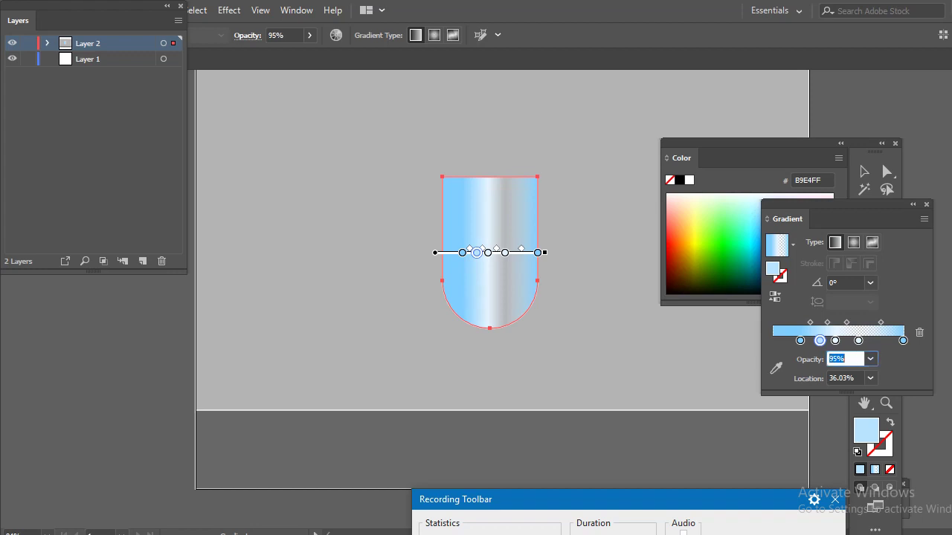
scroll(846, 359, down, 8)
scroll(846, 359, down, 8)
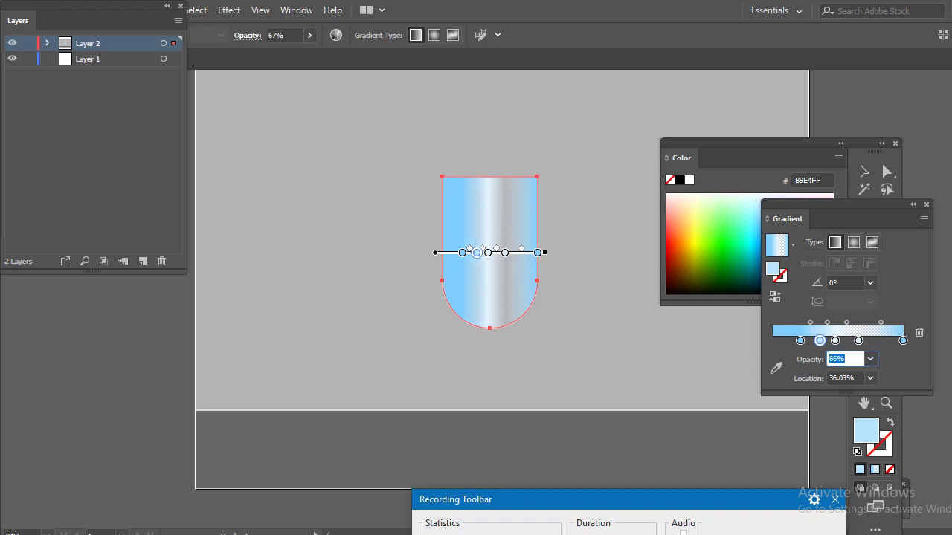
scroll(846, 359, down, 7)
scroll(845, 360, down, 8)
scroll(846, 359, down, 7)
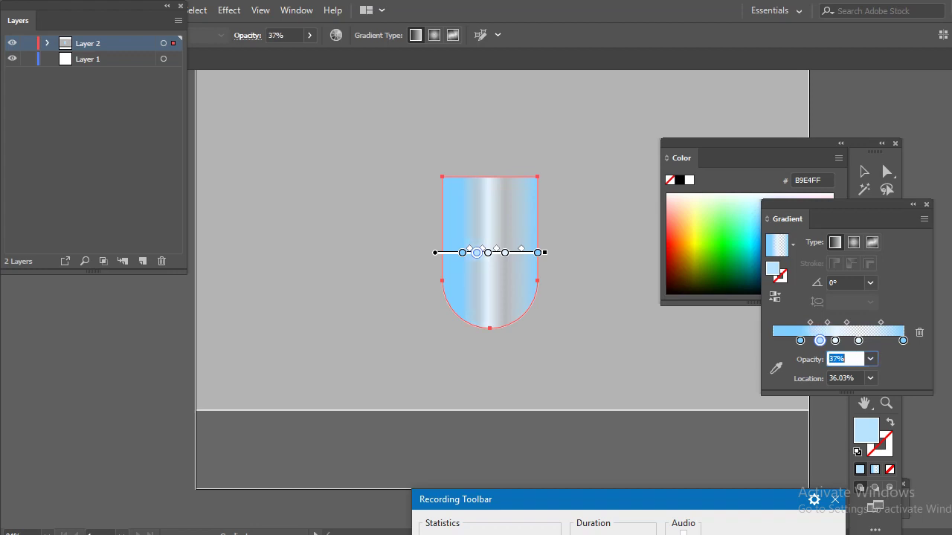
scroll(846, 359, down, 7)
scroll(845, 359, down, 6)
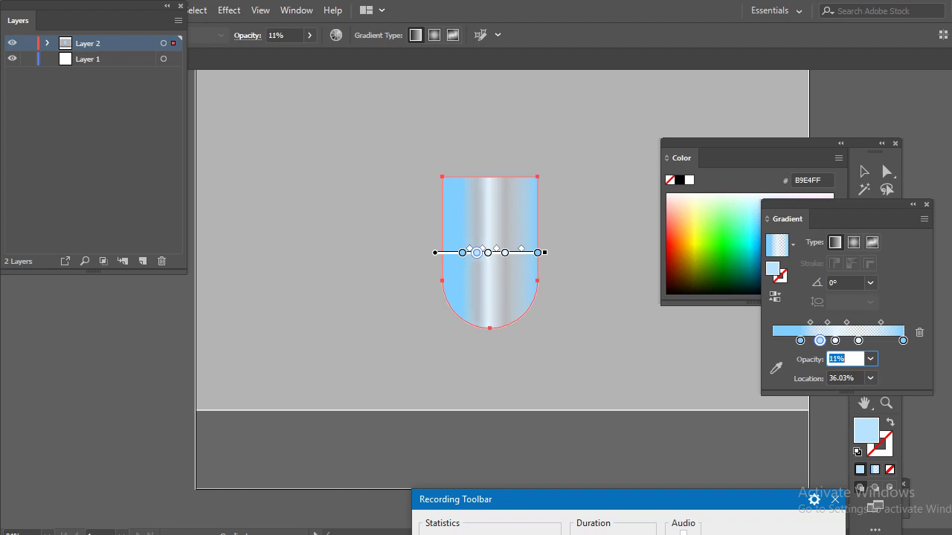
scroll(845, 359, down, 9)
key(Return)
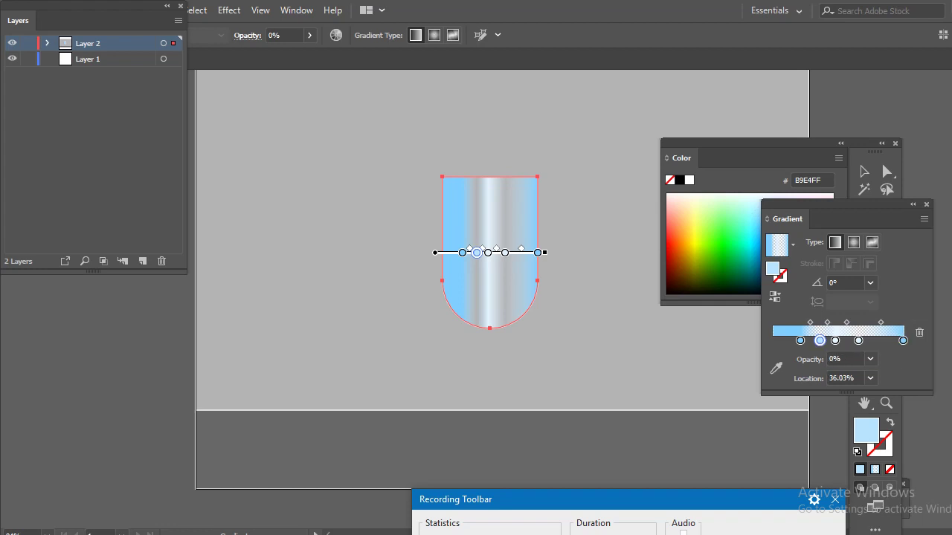
Step: Set the rightmost gradient stop's colour to sky blue 009AFF
double_click(903, 341)
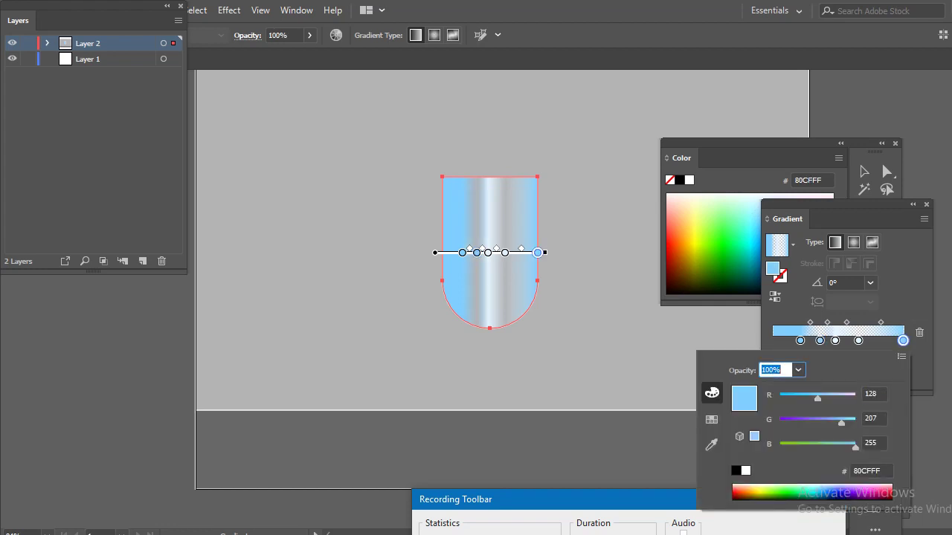
click(735, 471)
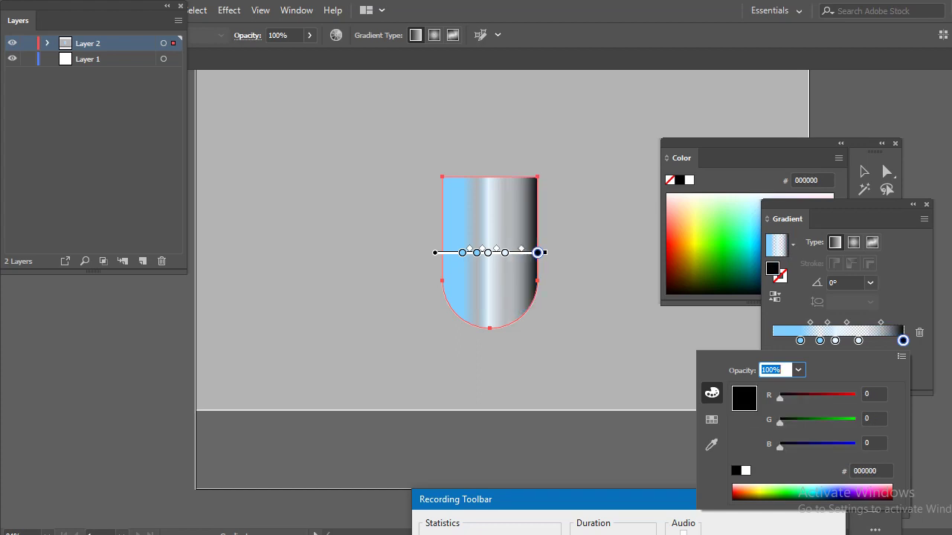
drag(779, 447, 855, 447)
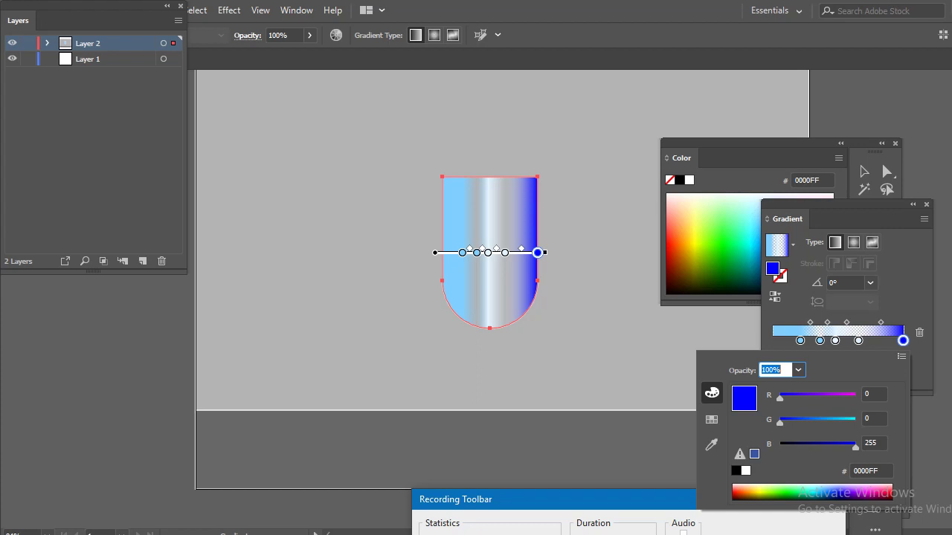
drag(780, 422, 825, 423)
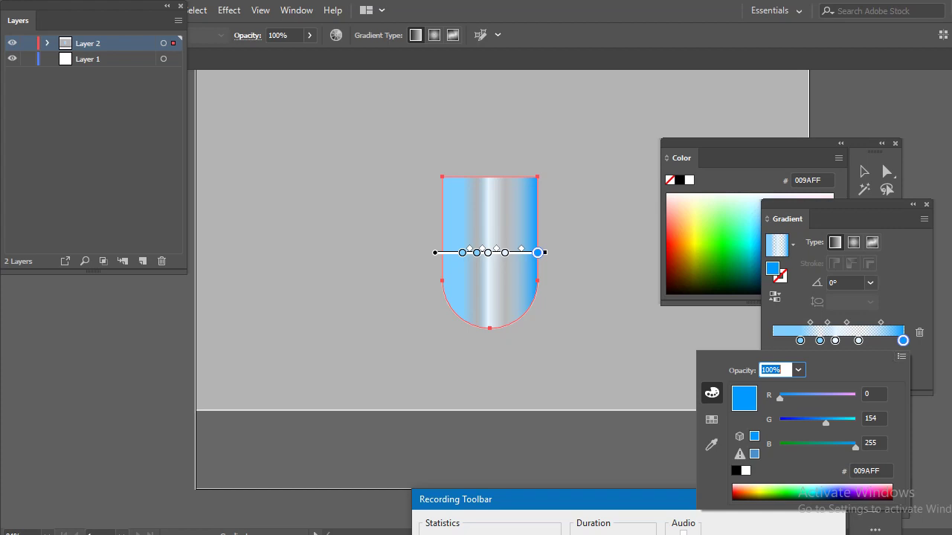
key(Escape)
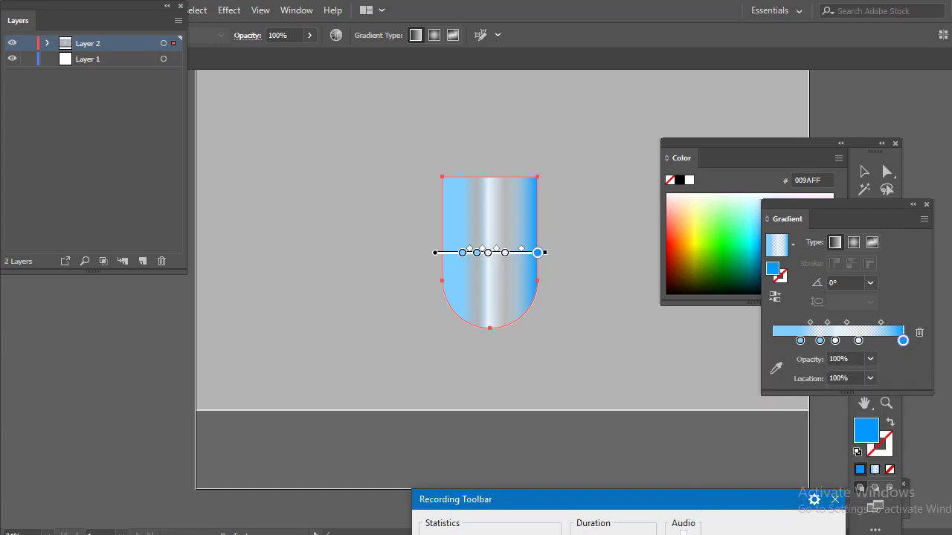
mouse_move(903, 340)
mouse_down()
mouse_move(888, 340)
mouse_move(903, 341)
mouse_up()
Step: Lower the blue stop's opacity to 59%
click(845, 360)
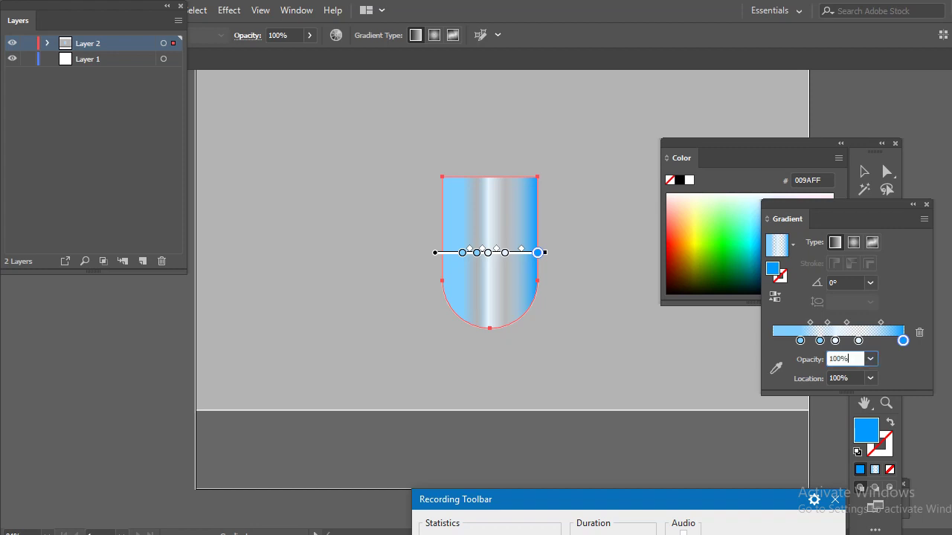
text(93)
key(Return)
key(Down)
key(Down)
key(Down)
key(Down)
key(Down)
key(shift+Down)
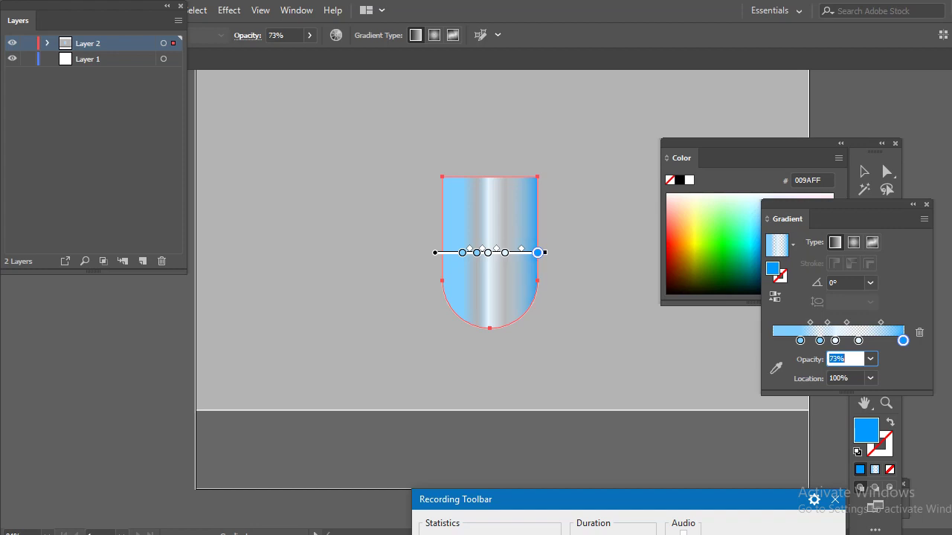
key(shift+Down)
key(Down)
mouse_move(97, 6)
mouse_down()
mouse_move(59, 213)
mouse_move(85, 128)
mouse_up()
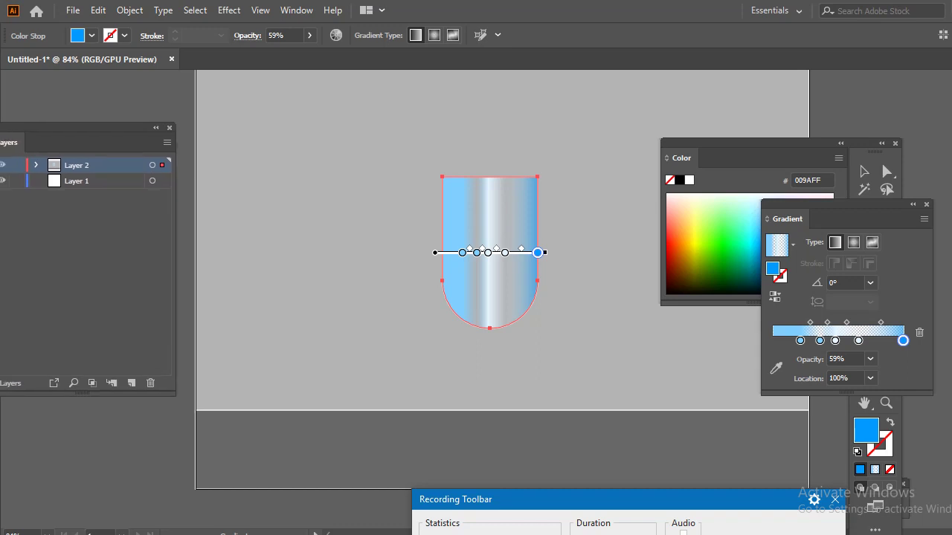
Step: Save the document as 'wine glass' with the default Illustrator options
key(ctrl+s)
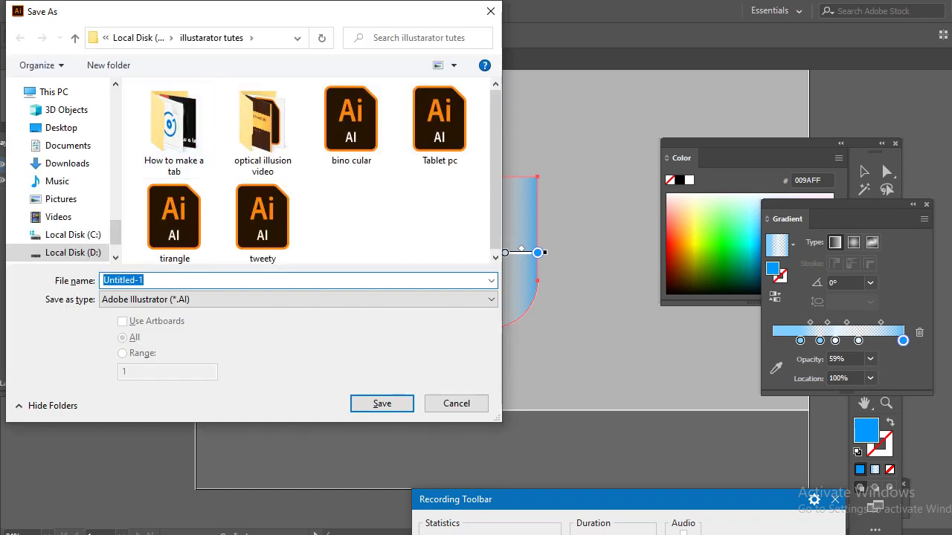
text(v)
key(BackSpace)
text(wi)
text(ne g)
text(lass)
key(Return)
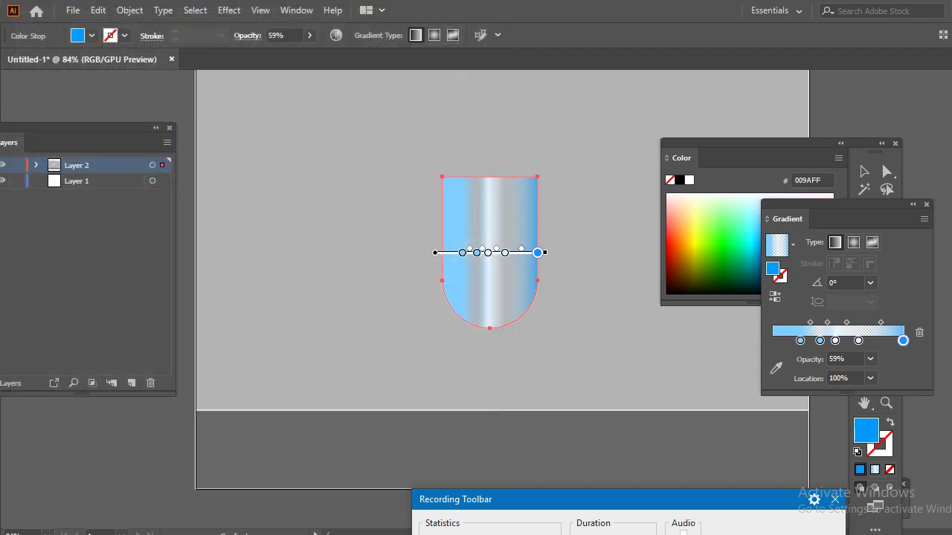
key(Return)
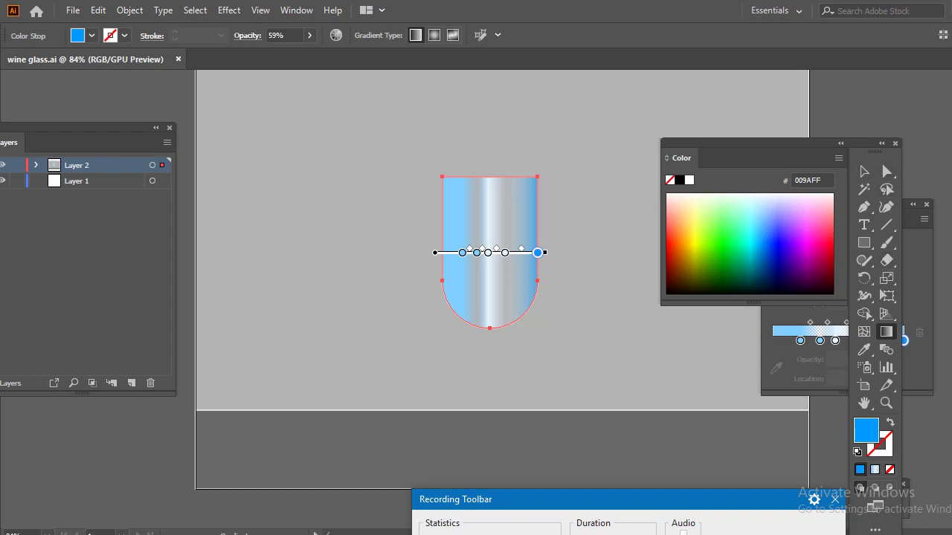
Step: Draw a vertical stem line down from the bowl and nudge it toward centre
click(887, 224)
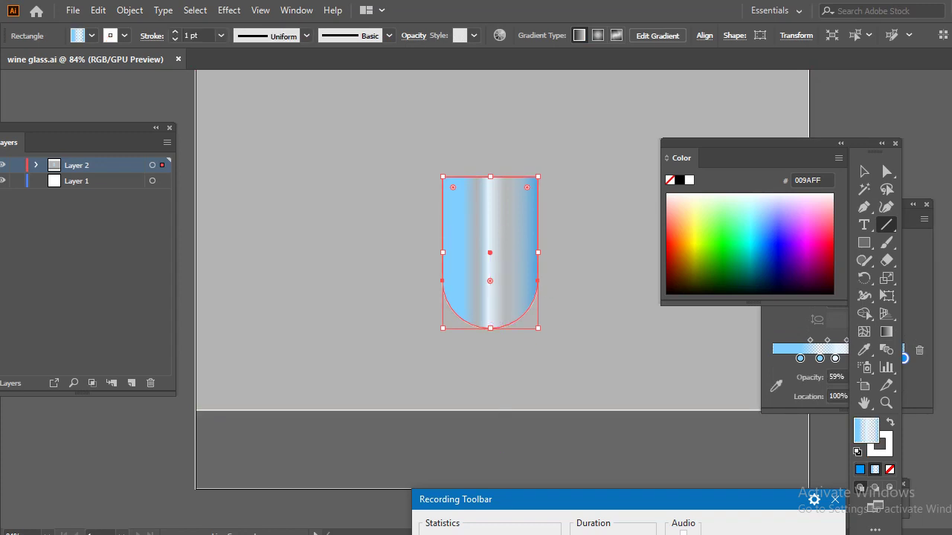
drag(508, 318, 508, 455)
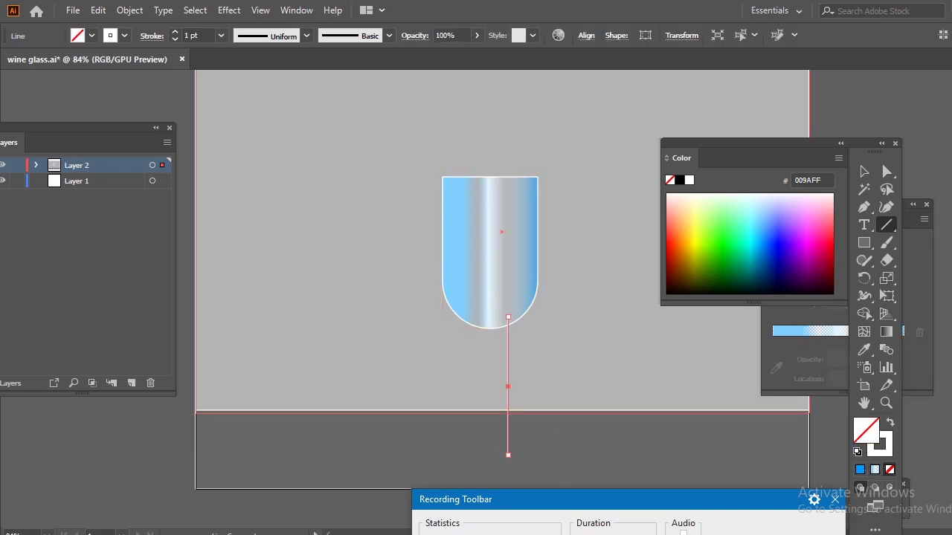
drag(508, 386, 500, 386)
scroll(499, 387, down, 1)
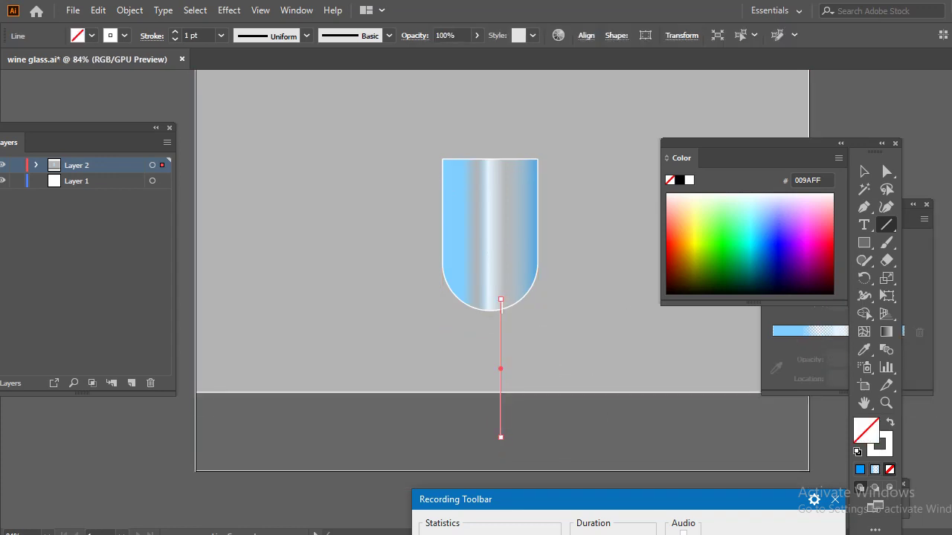
key(Left)
key(Left)
key(Left)
key(Left)
key(Left)
key(Left)
key(Left)
key(Left)
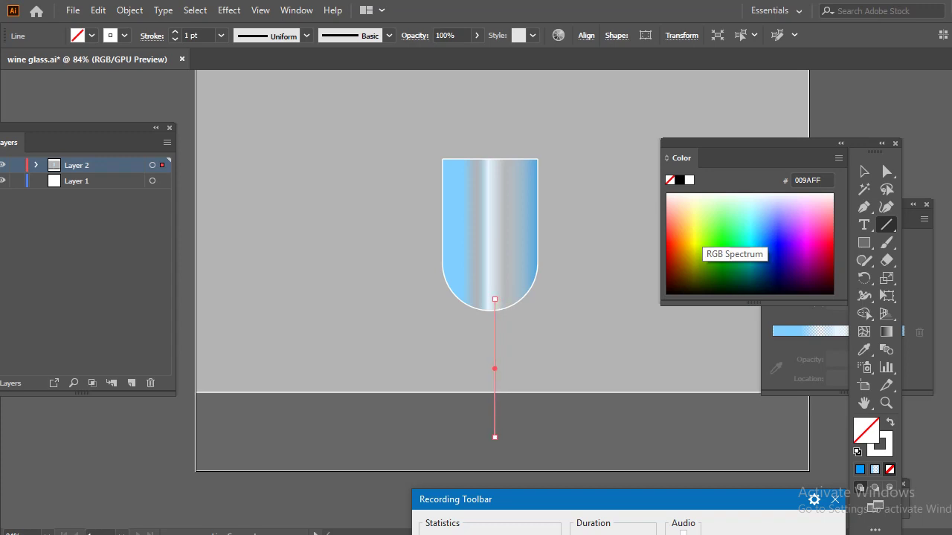
key(Left)
key(Left)
key(Left)
key(Left)
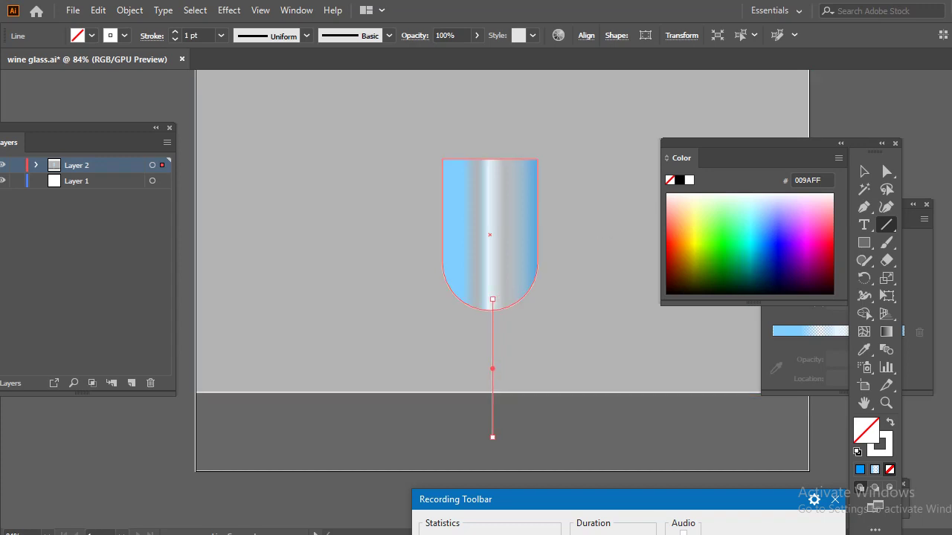
Step: Nudge the bowl up and right so it sits centred on the stem
key(v)
click(490, 223)
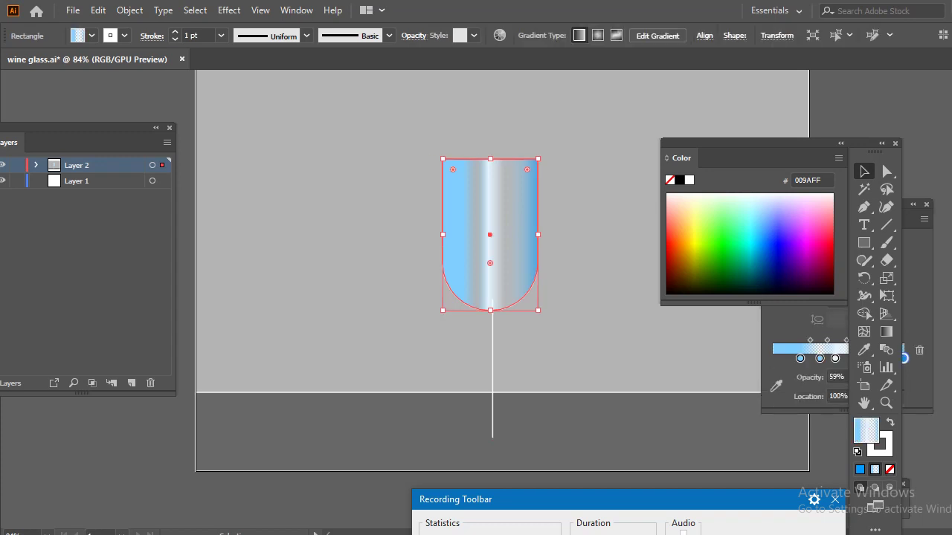
key(Up)
key(Up)
key(Up)
key(Up)
key(Up)
key(Up)
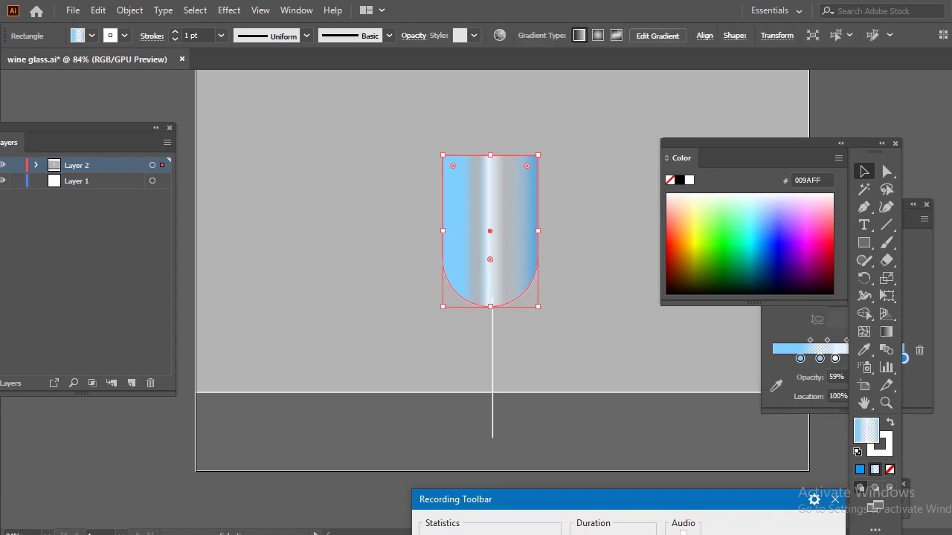
key(Up)
key(Up)
key(Up)
key(Up)
key(Up)
key(Up)
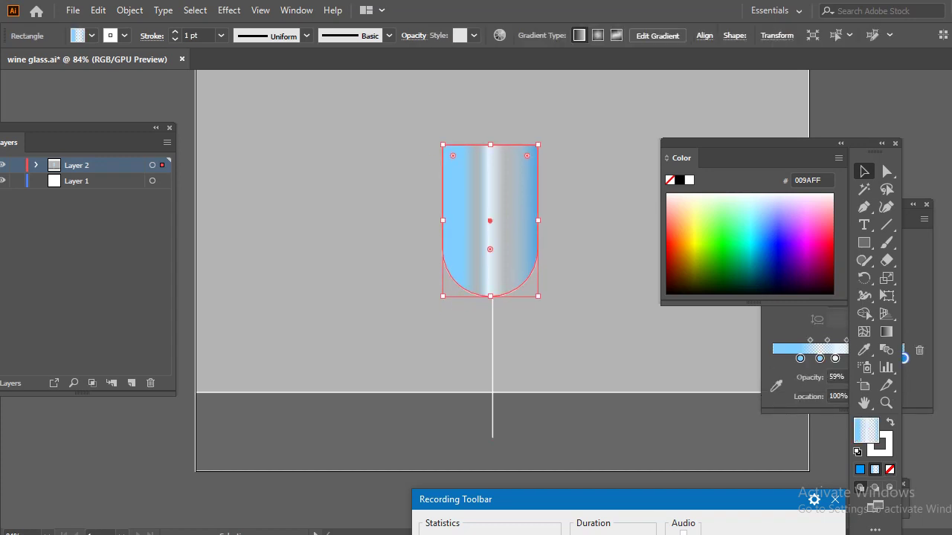
key(Right)
key(Right)
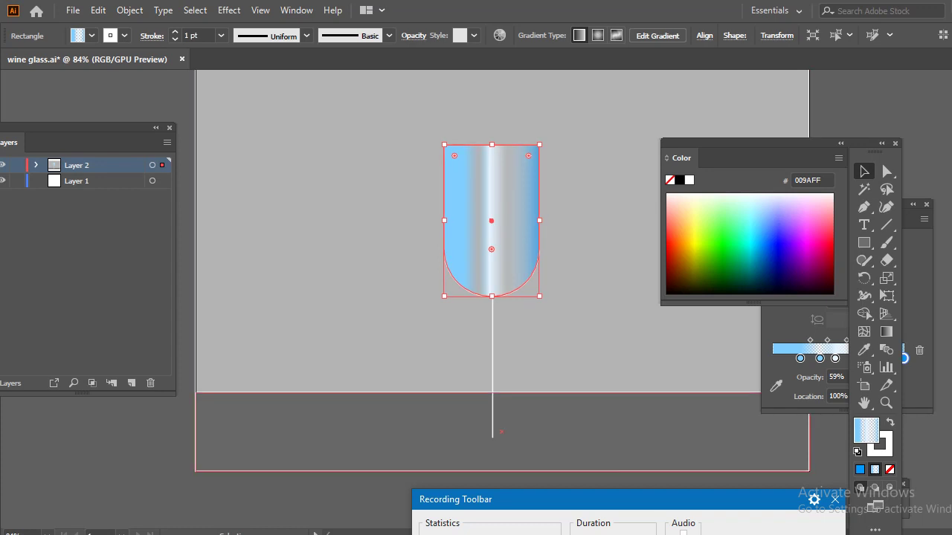
click(492, 382)
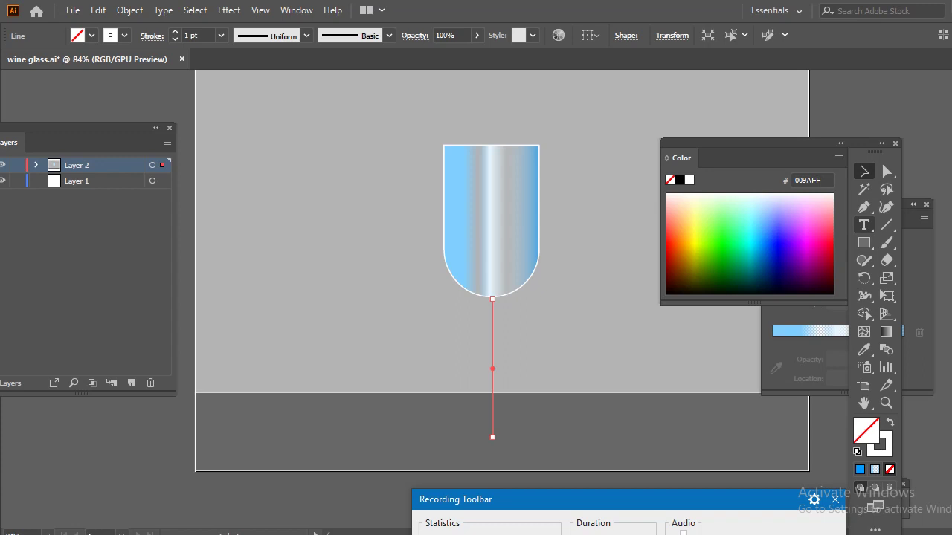
click(864, 207)
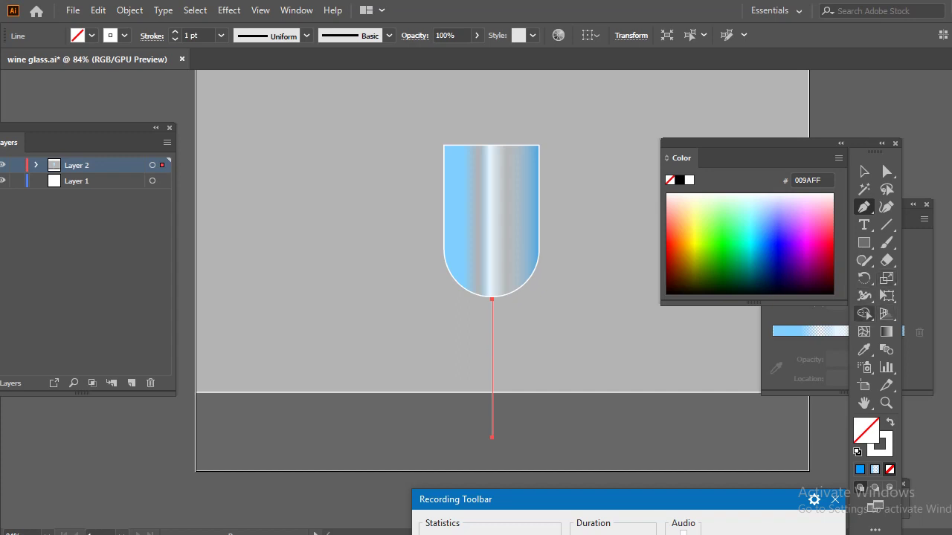
Step: Vary the stem's width, adding a knob under the bowl and a wide flat foot
click(863, 296)
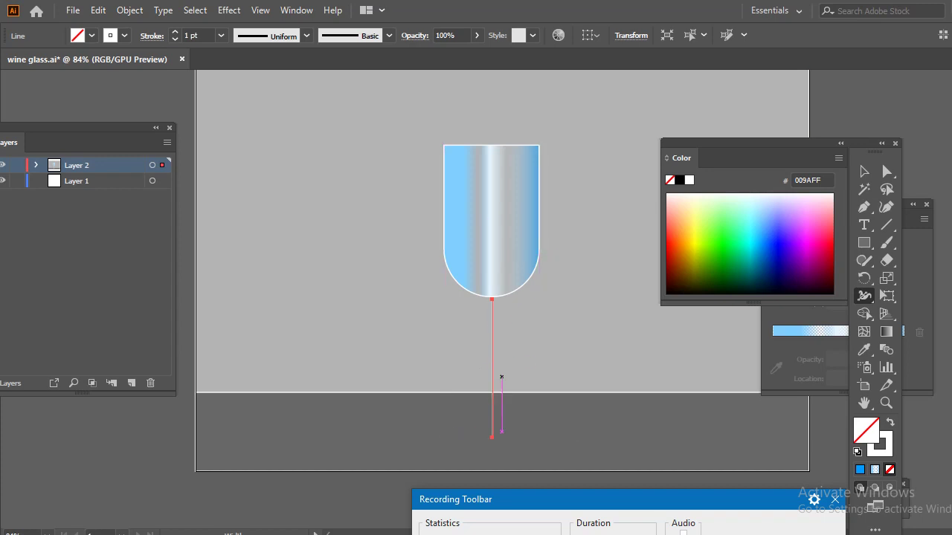
drag(491, 376, 499, 377)
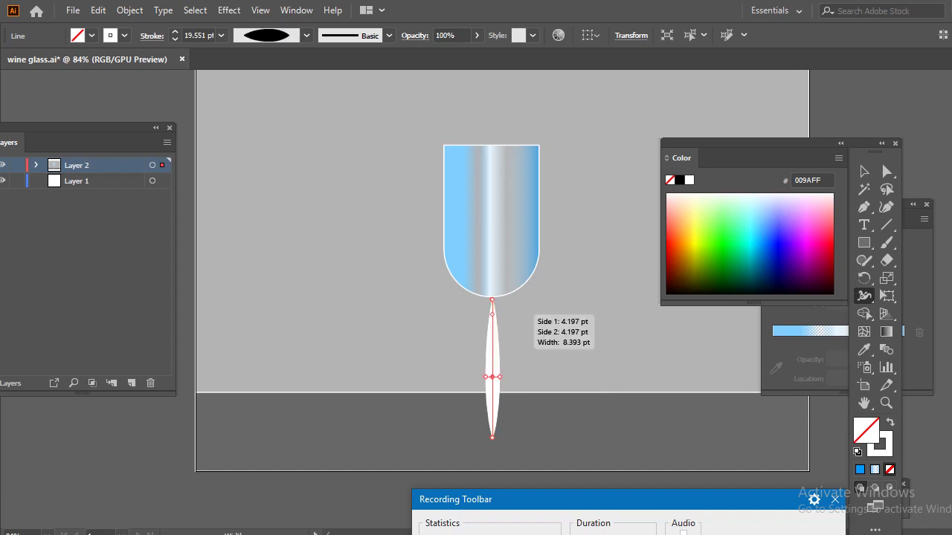
drag(497, 314, 500, 314)
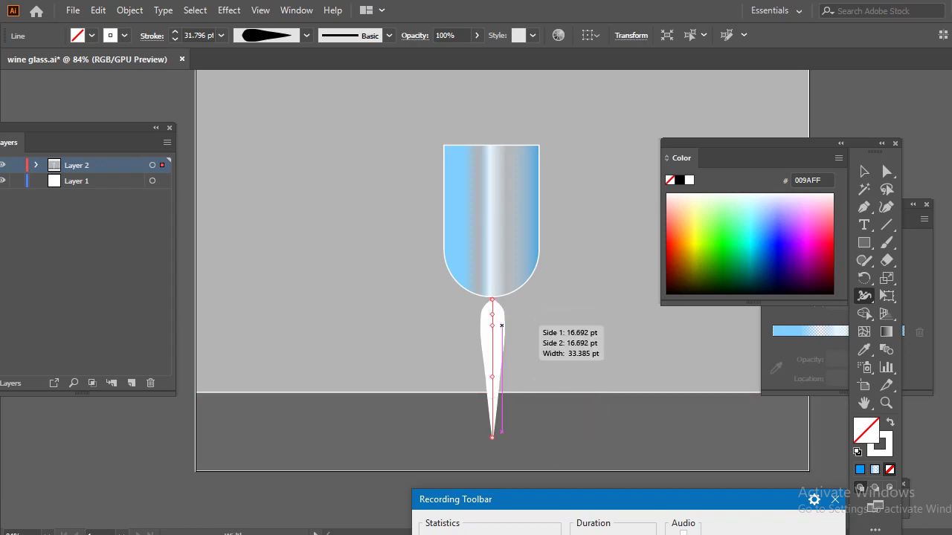
drag(501, 325, 502, 325)
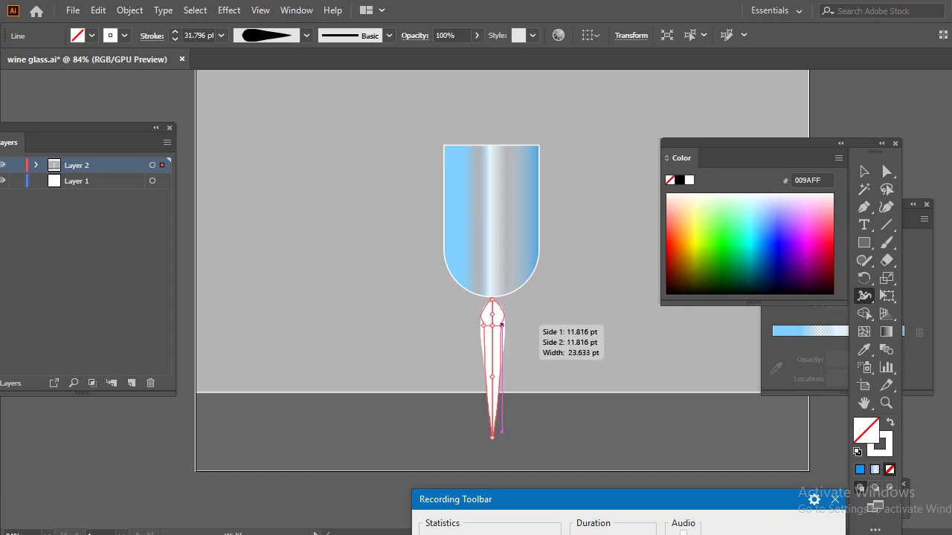
drag(502, 325, 499, 321)
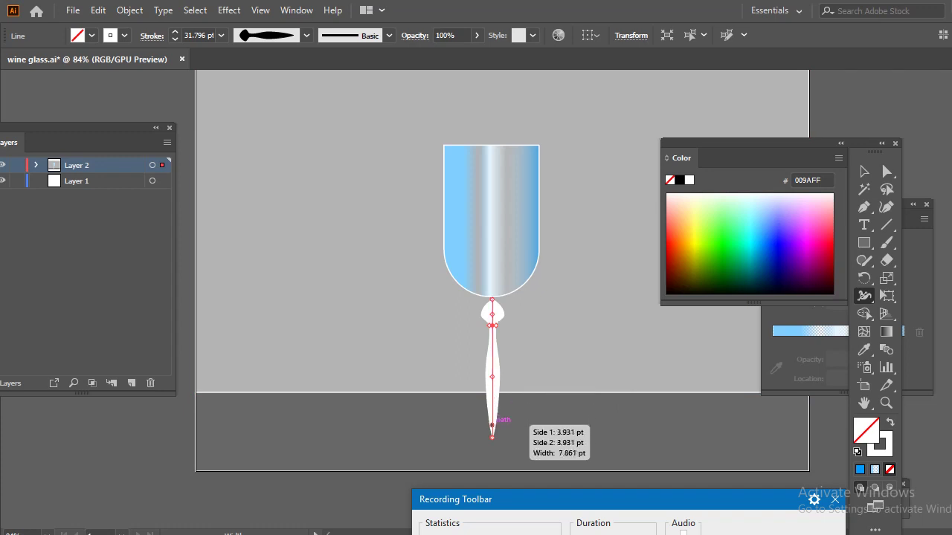
drag(491, 426, 495, 414)
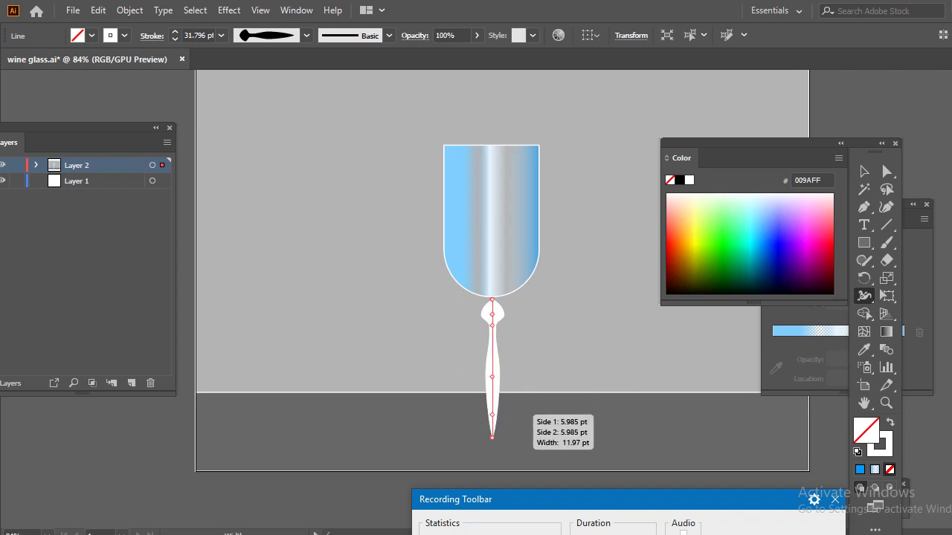
double_click(491, 415)
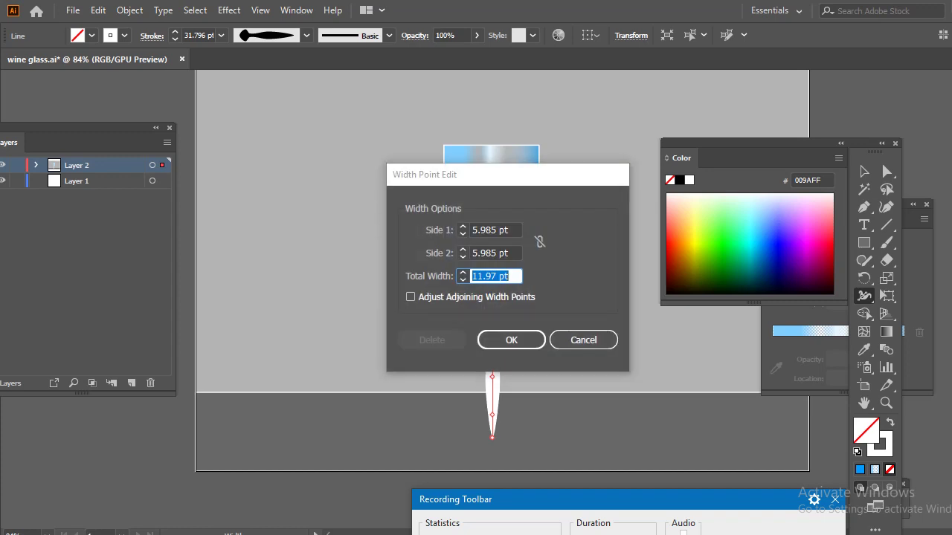
key(Return)
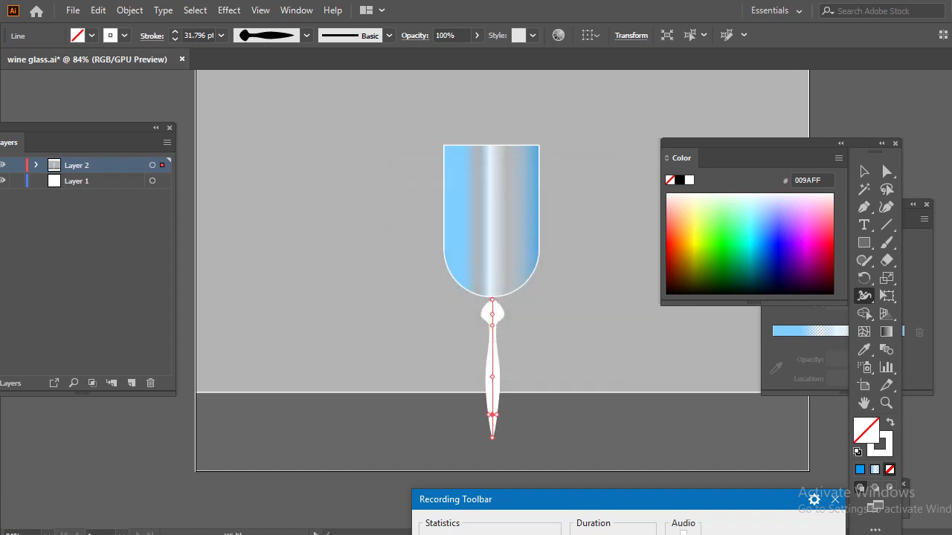
drag(493, 429, 543, 430)
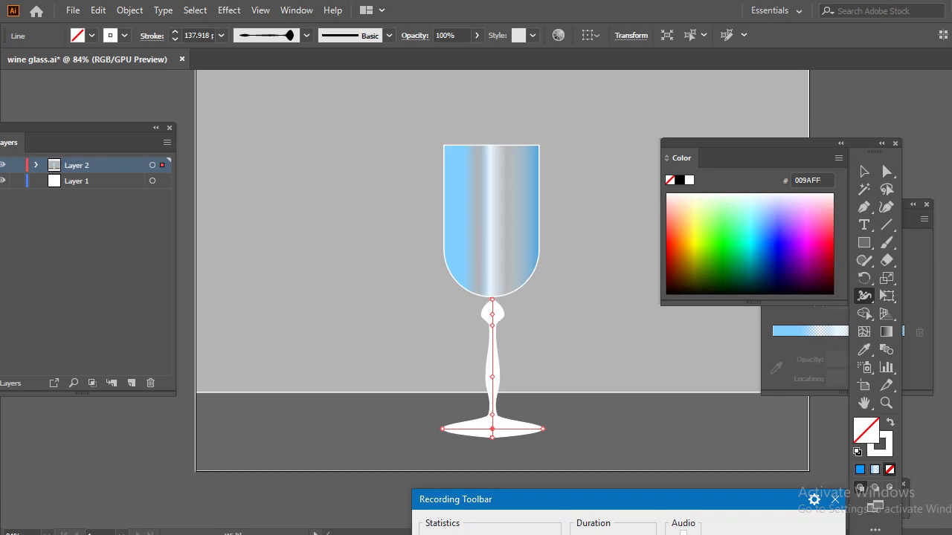
Step: Give the stem stroke a blue gradient and save the document
key(x)
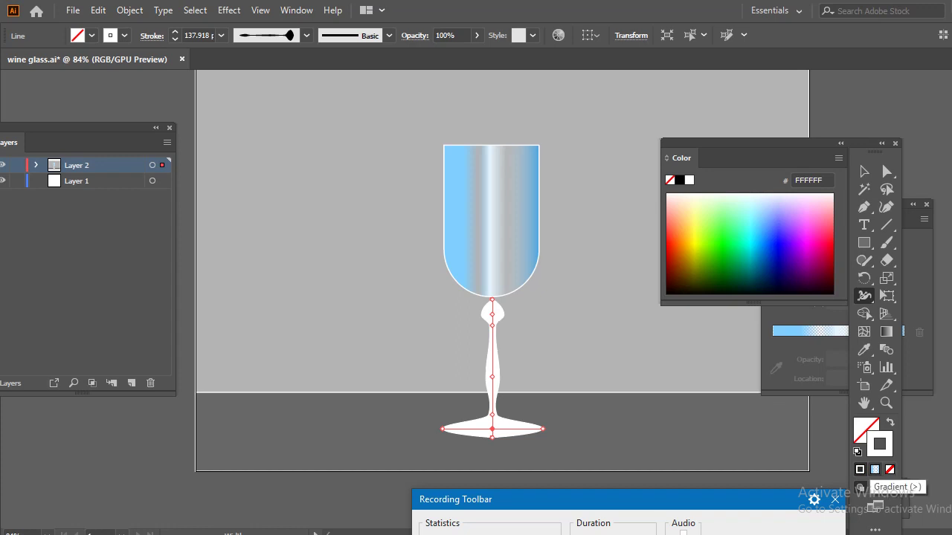
click(875, 469)
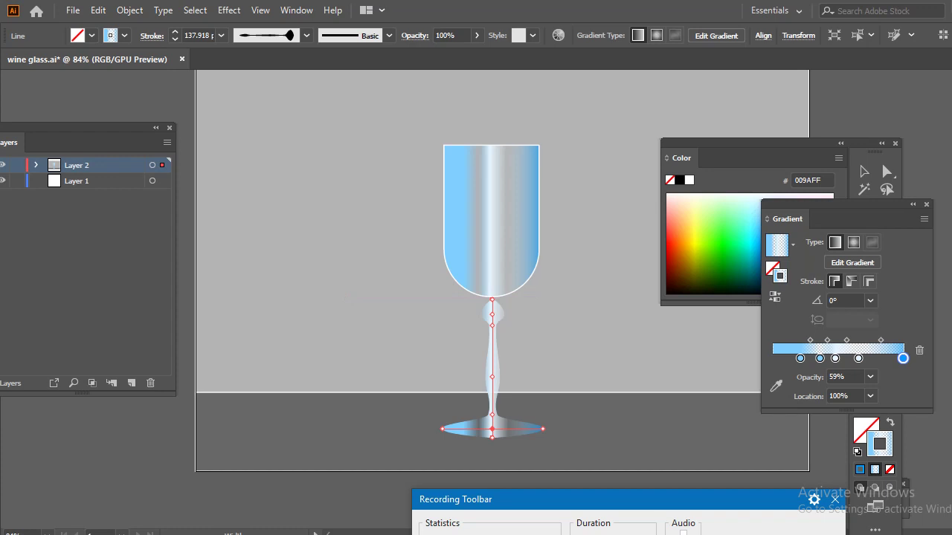
drag(804, 218, 861, 248)
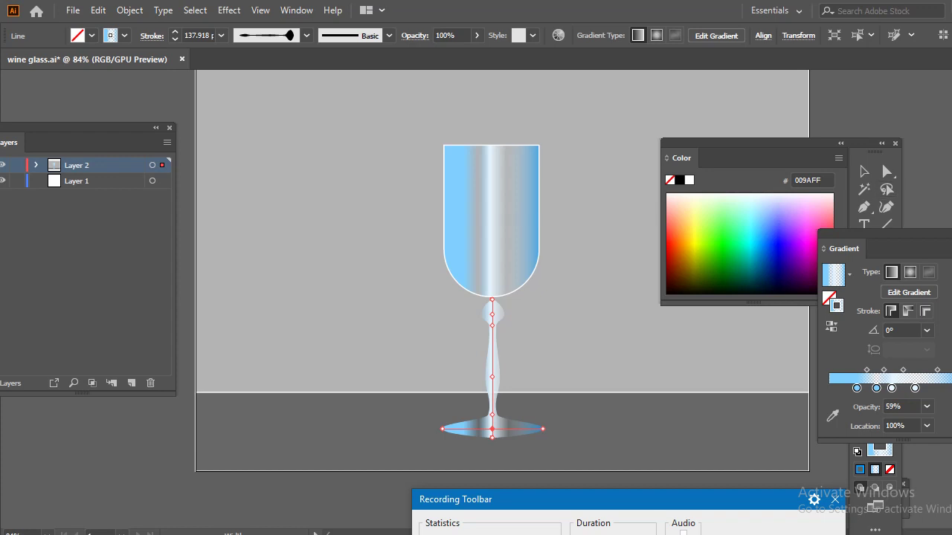
key(ctrl+s)
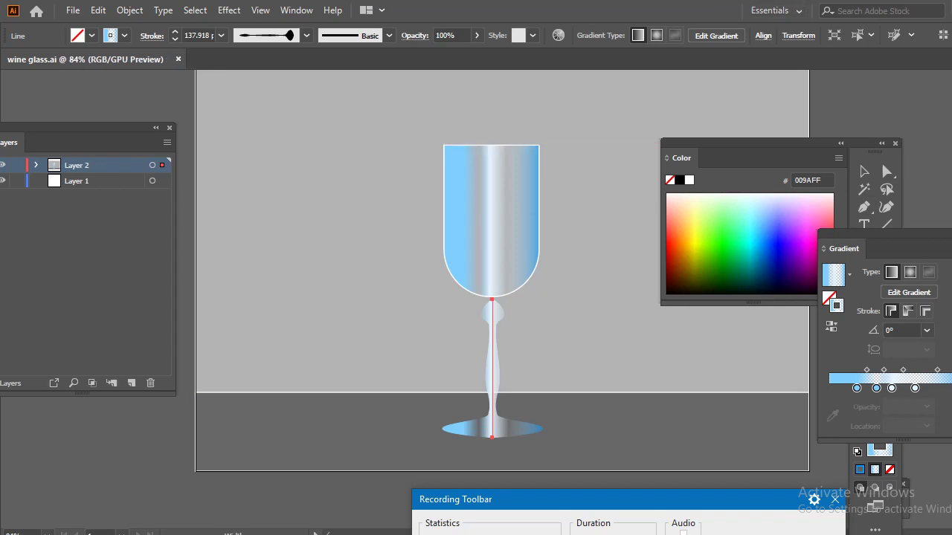
drag(877, 248, 885, 303)
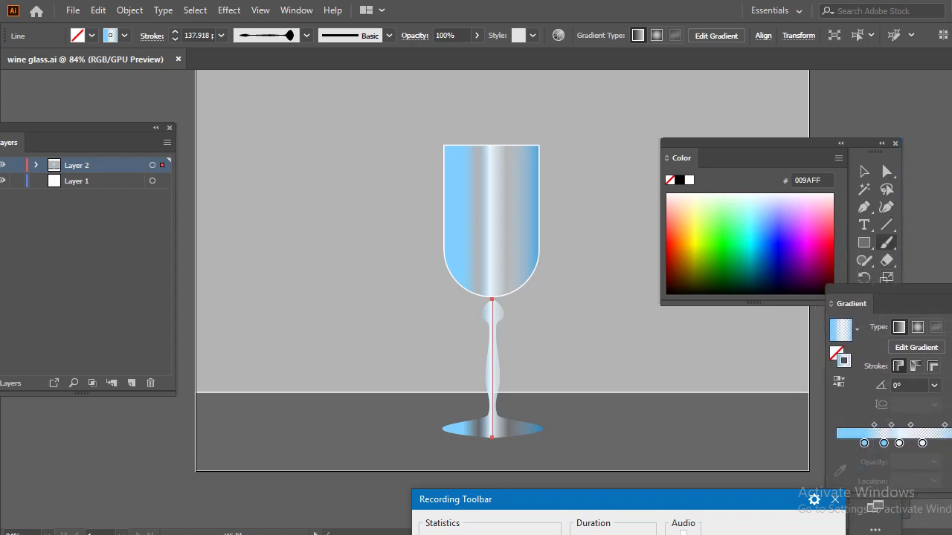
click(864, 242)
Step: Draw an ellipse across the glass top and eyedrop the bowl's blue gradient onto it
right_click(864, 242)
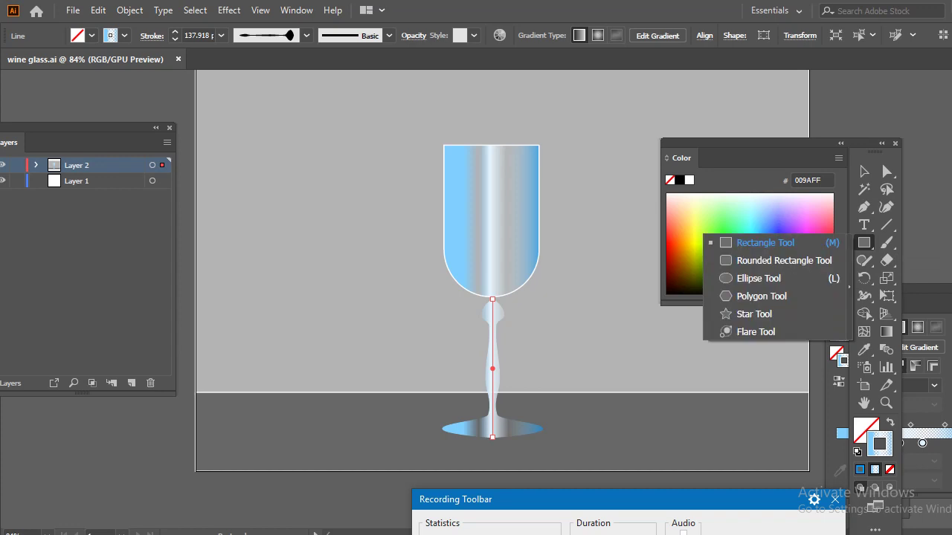
click(759, 278)
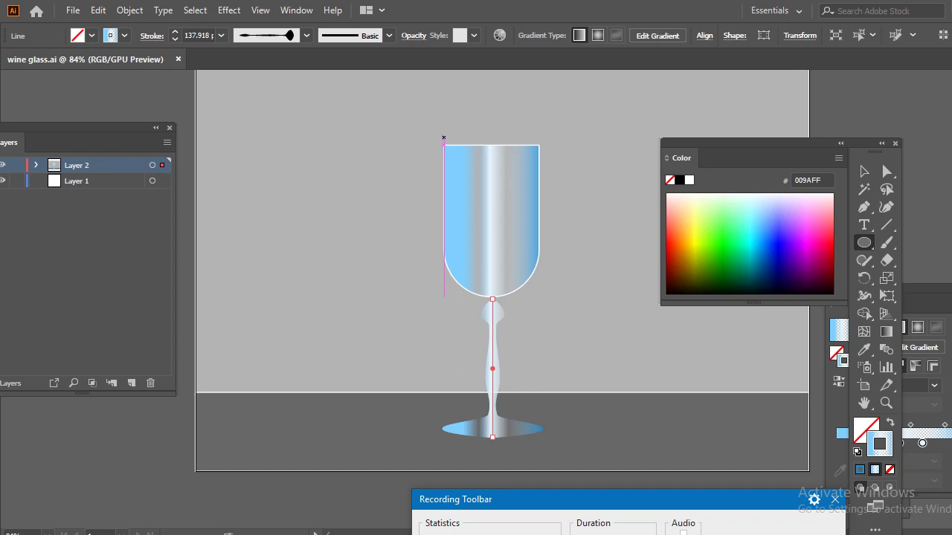
drag(444, 137, 525, 151)
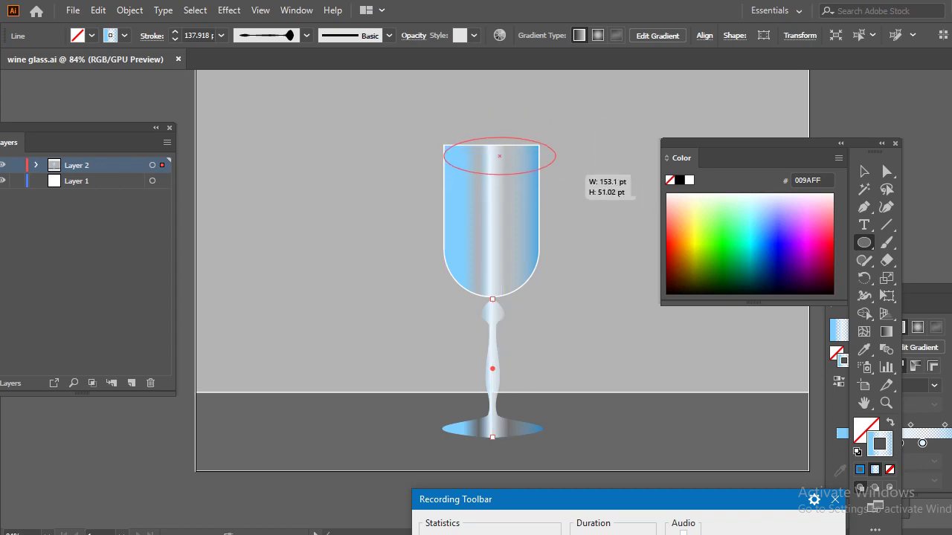
mouse_move(526, 152)
mouse_down()
mouse_move(547, 184)
mouse_move(540, 153)
mouse_up()
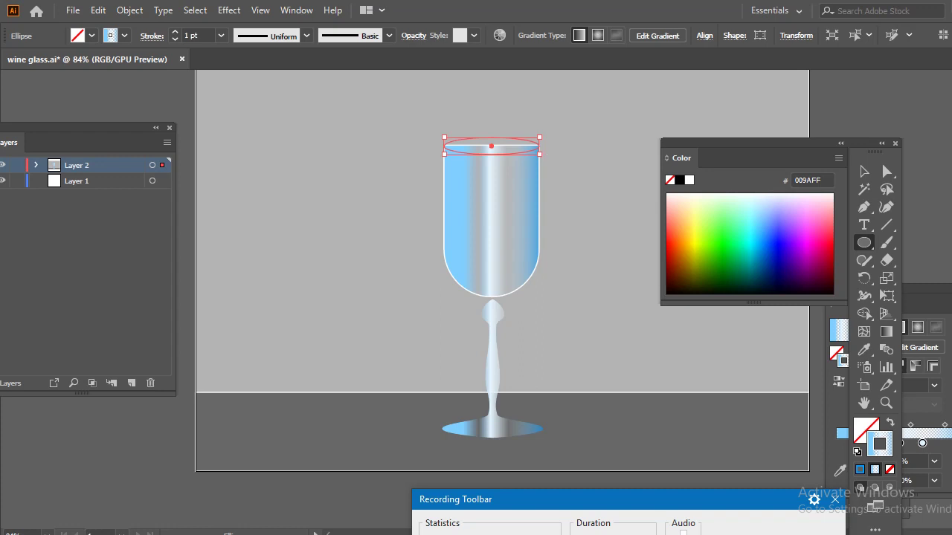
key(i)
click(502, 214)
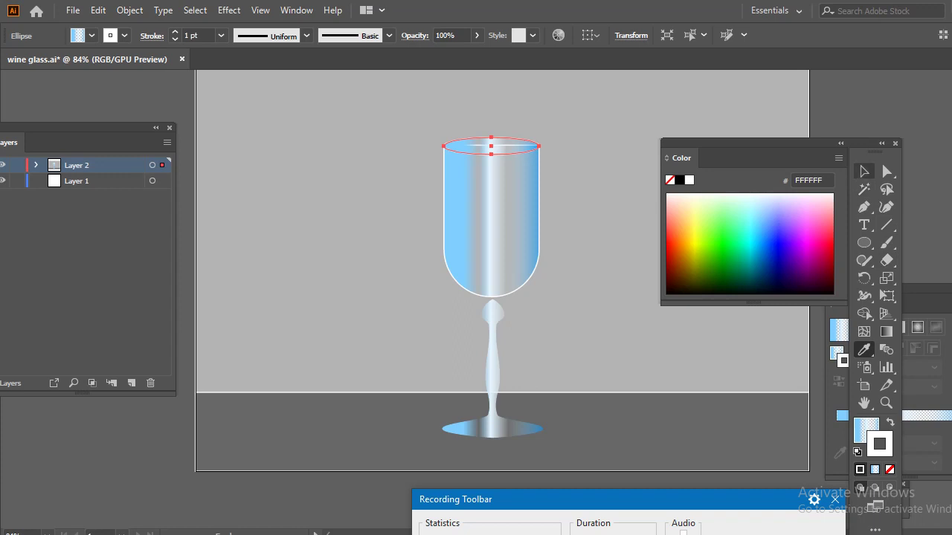
Step: Try moving the grey background rectangle lower, then undo the move
click(864, 171)
click(320, 223)
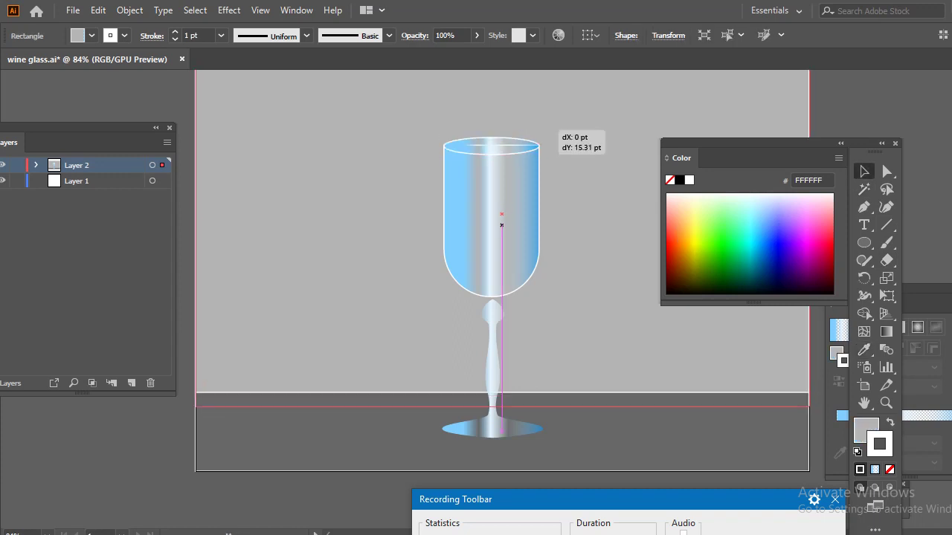
drag(549, 115, 556, 171)
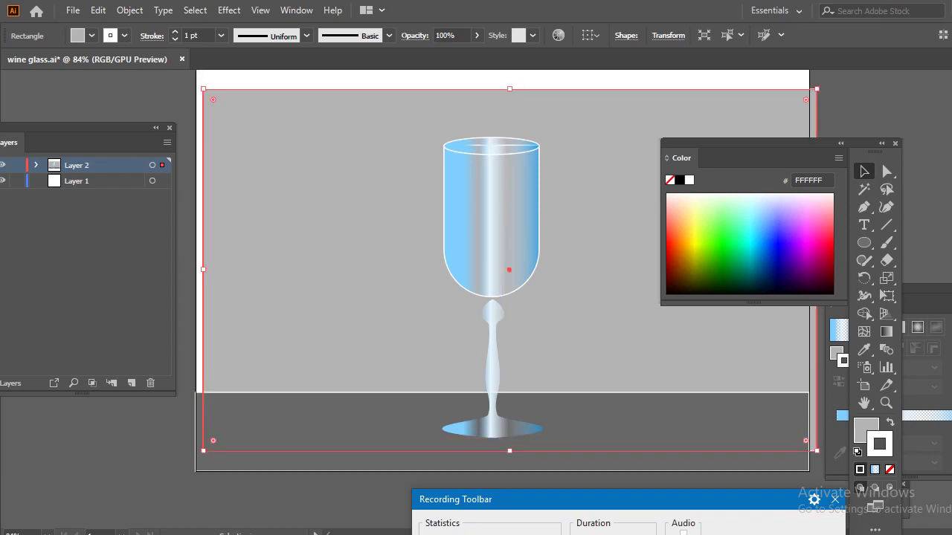
key(a)
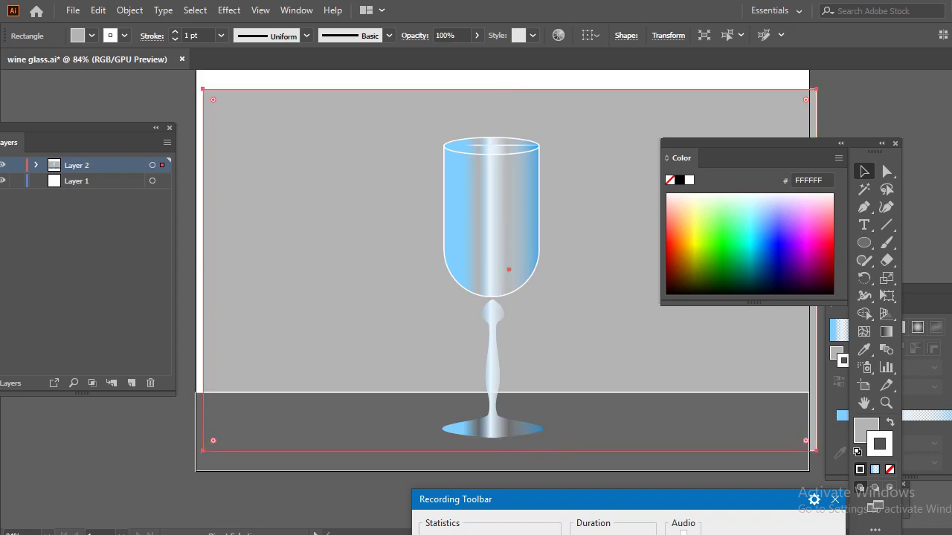
key(ctrl+z)
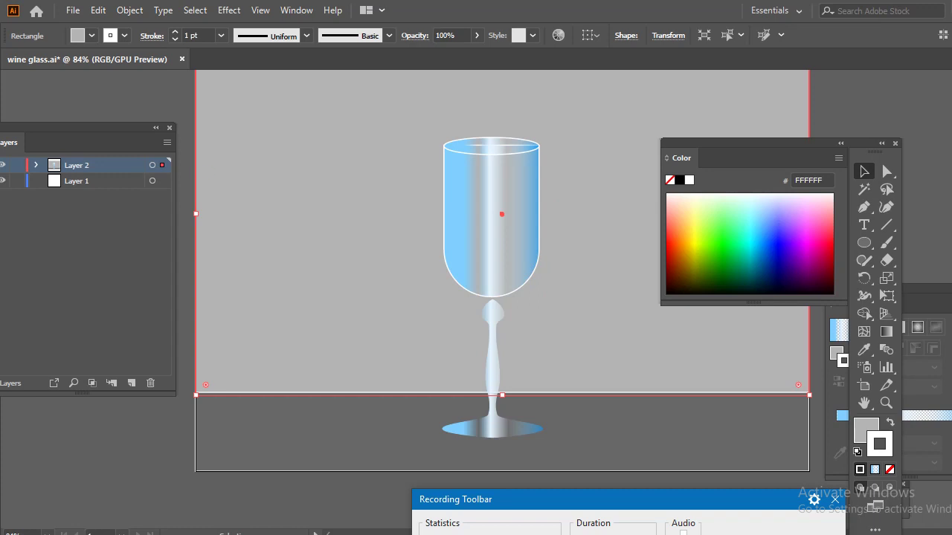
drag(89, 127, 224, 127)
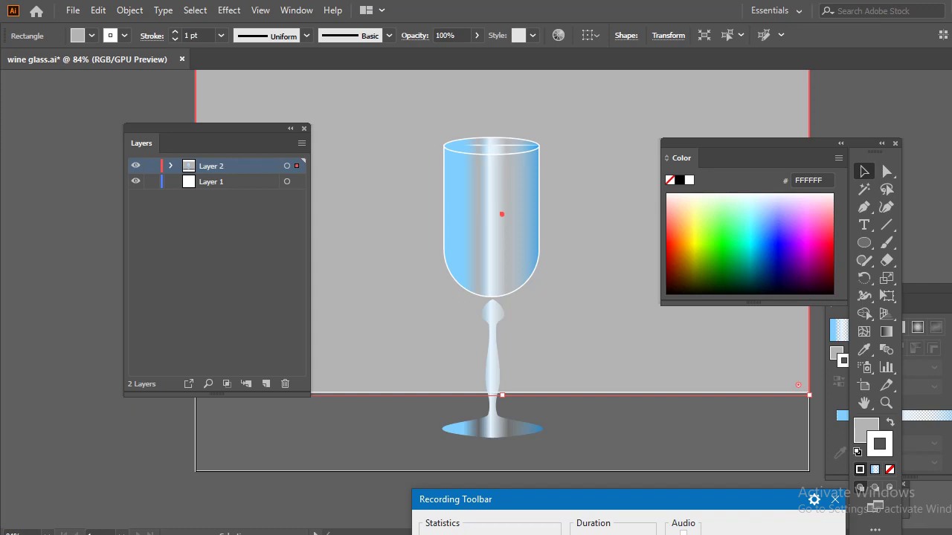
Step: Select the rim ellipse and glass bowl together and switch to the Shape Builder tool
click(490, 149)
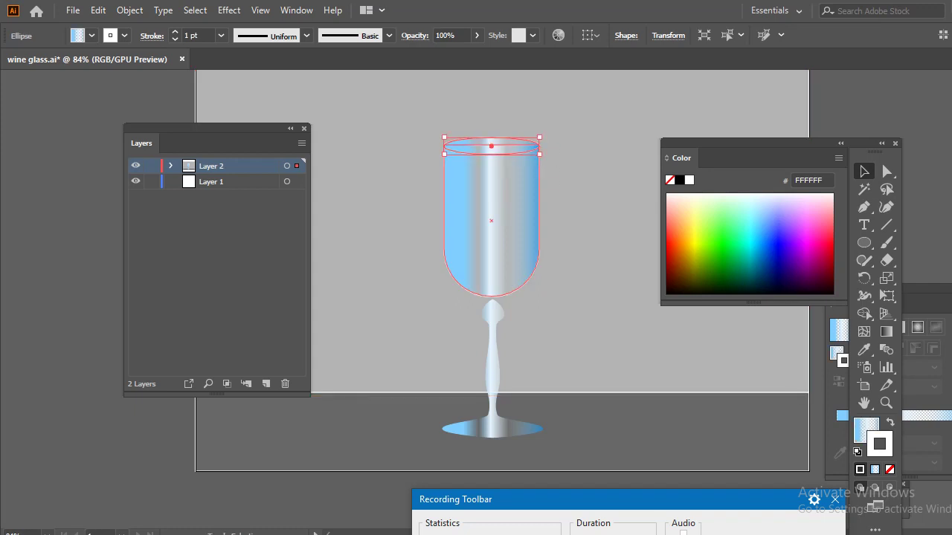
shift+click(491, 238)
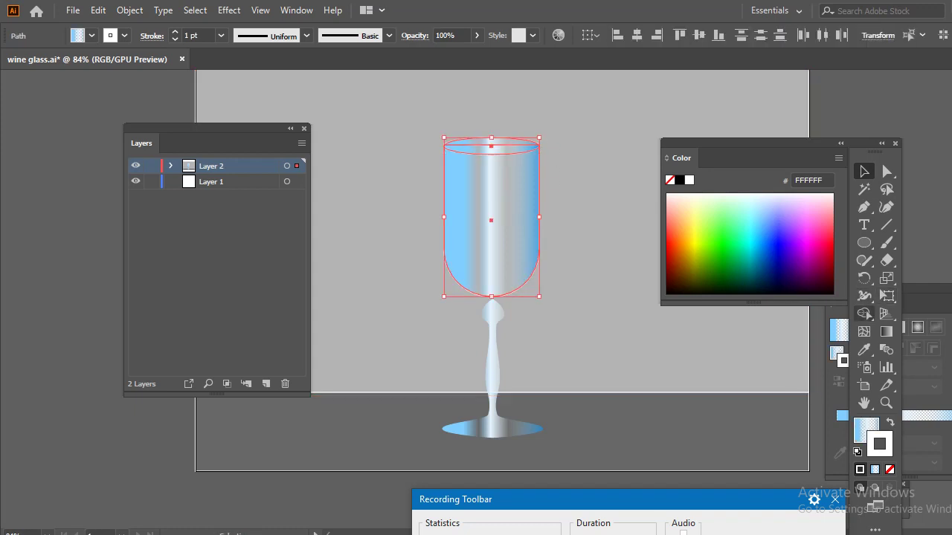
click(864, 314)
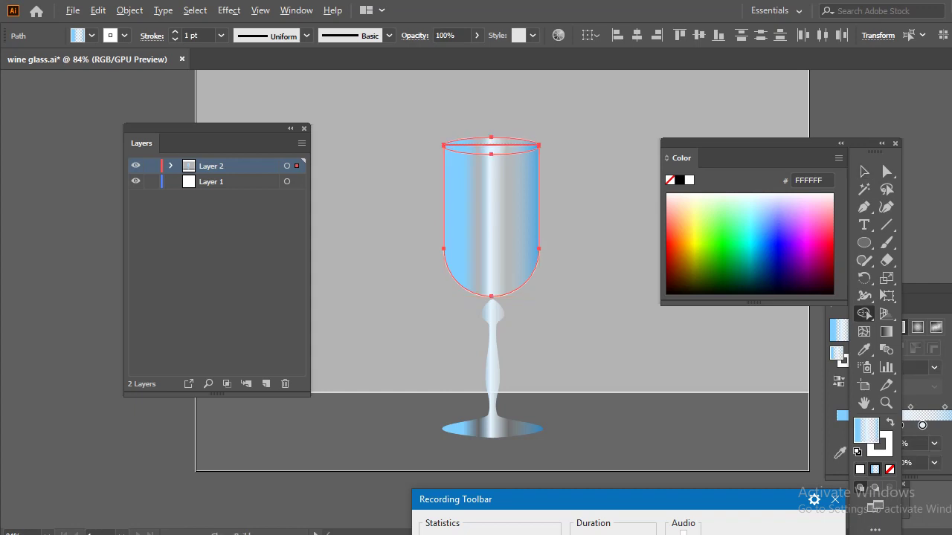
scroll(510, 145, up, 3)
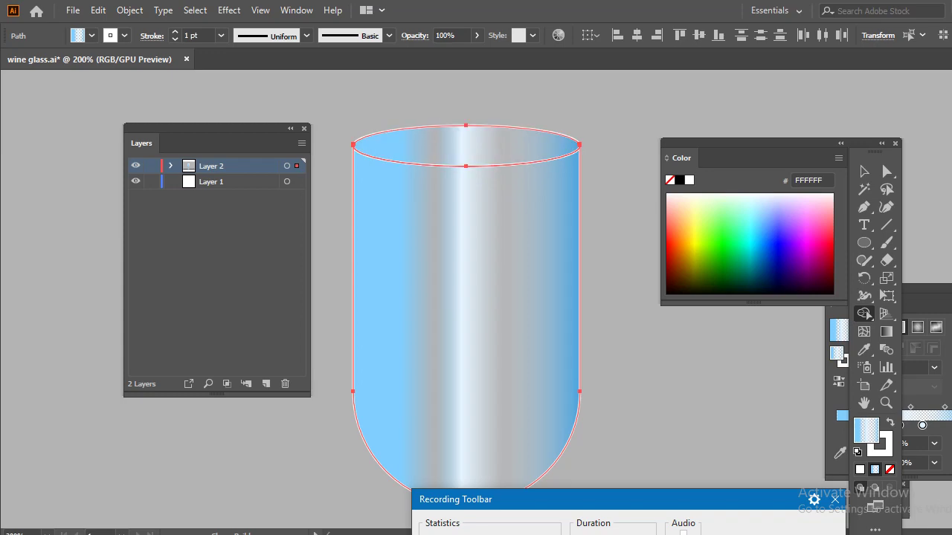
scroll(554, 200, down, 6)
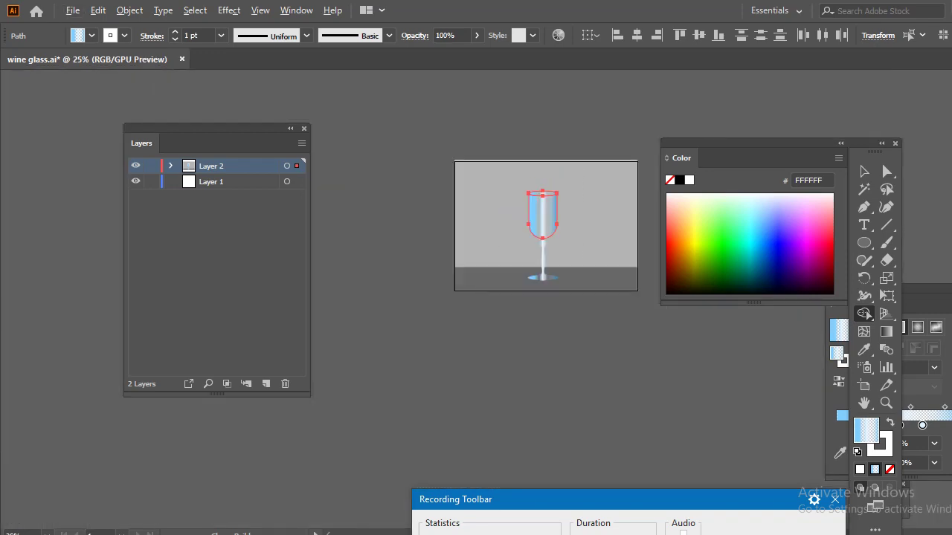
scroll(590, 215, up, 3)
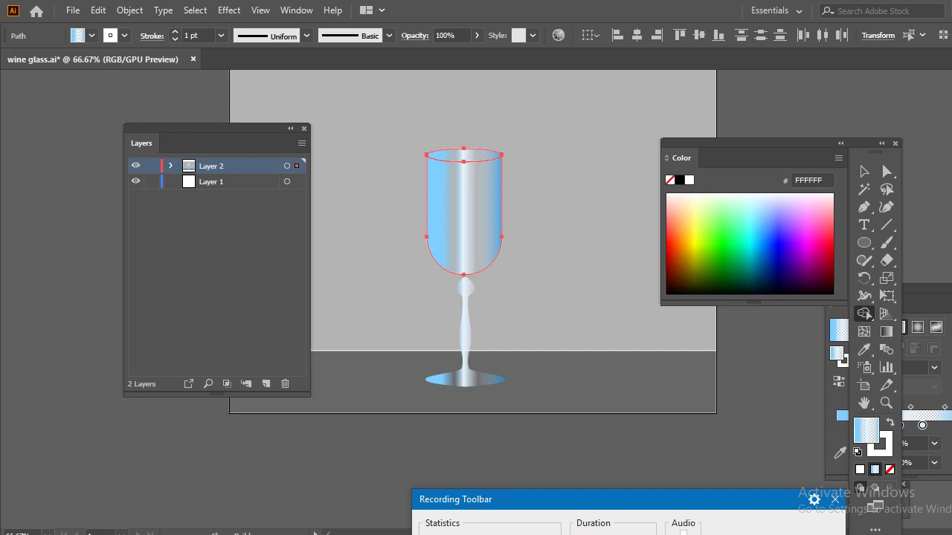
Step: Open the Move dialog for the bowl, cancel it without moving, and deselect
mouse_move(223, 129)
mouse_down()
mouse_move(146, 130)
mouse_move(124, 103)
mouse_up()
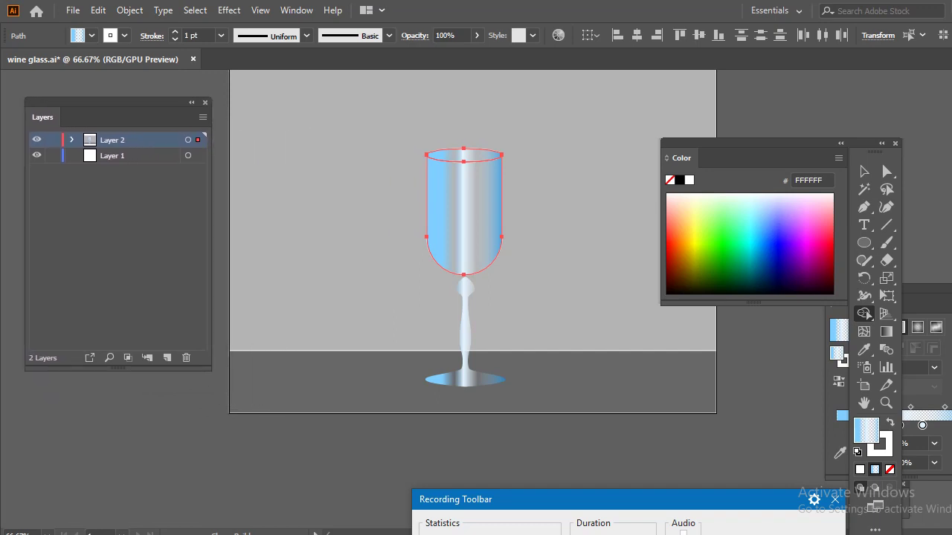
key(v)
key(Return)
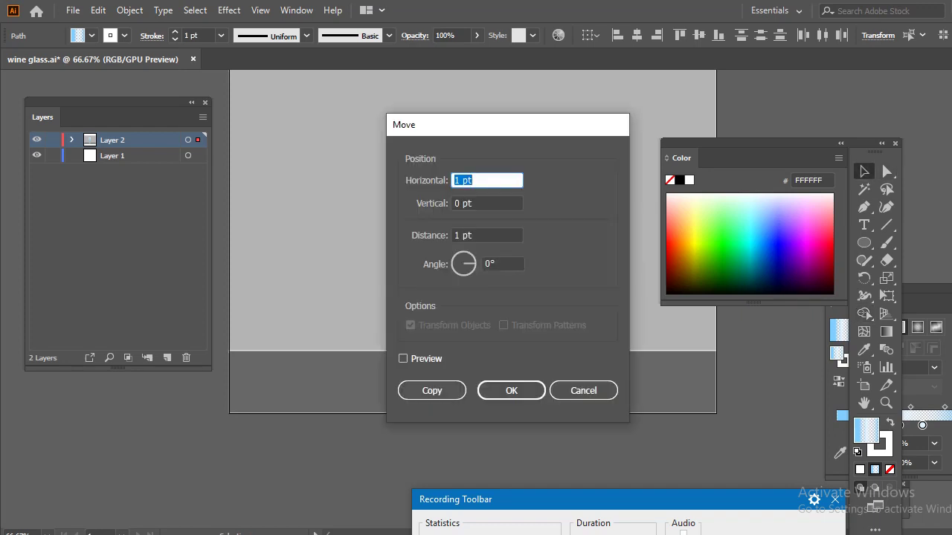
key(Tab)
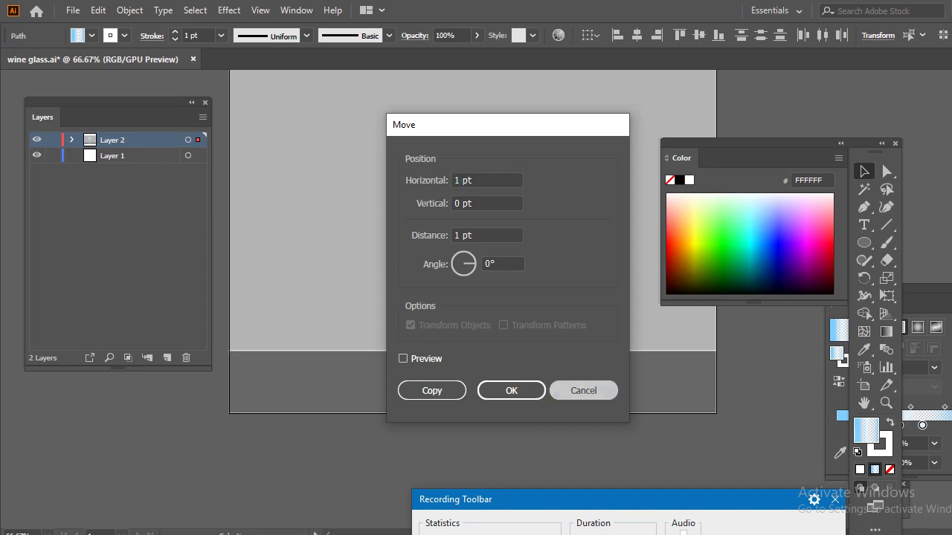
key(Escape)
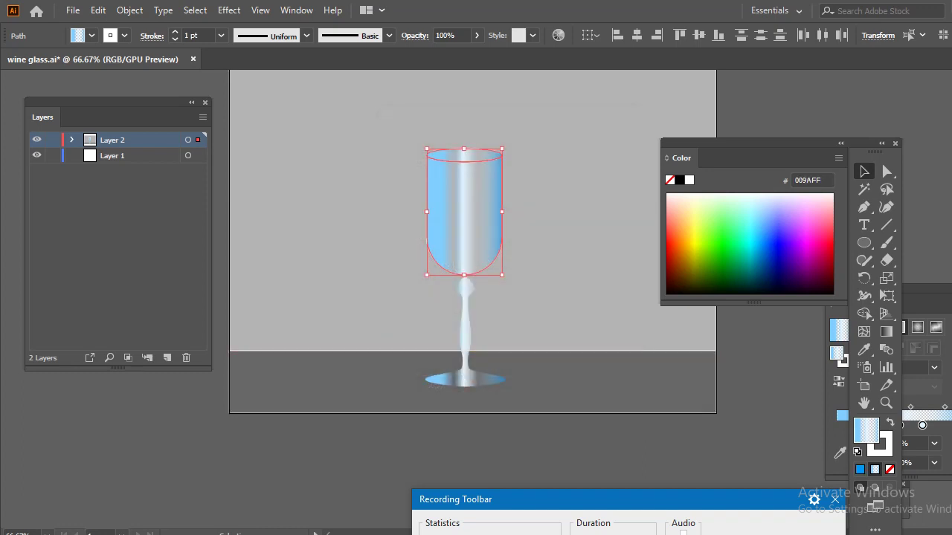
key(ctrl+shift+a)
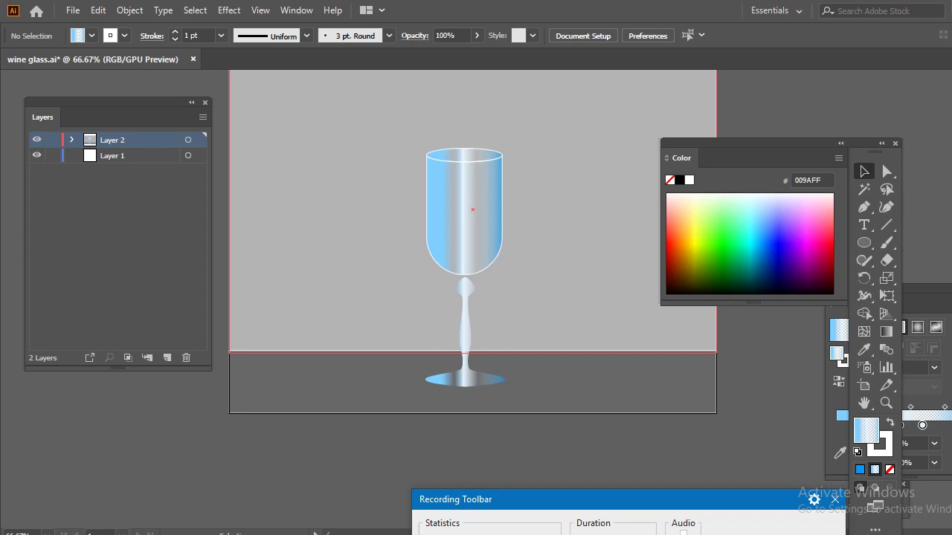
Step: Check the background and bowl selections, deselect, and zoom in on the rim
click(565, 312)
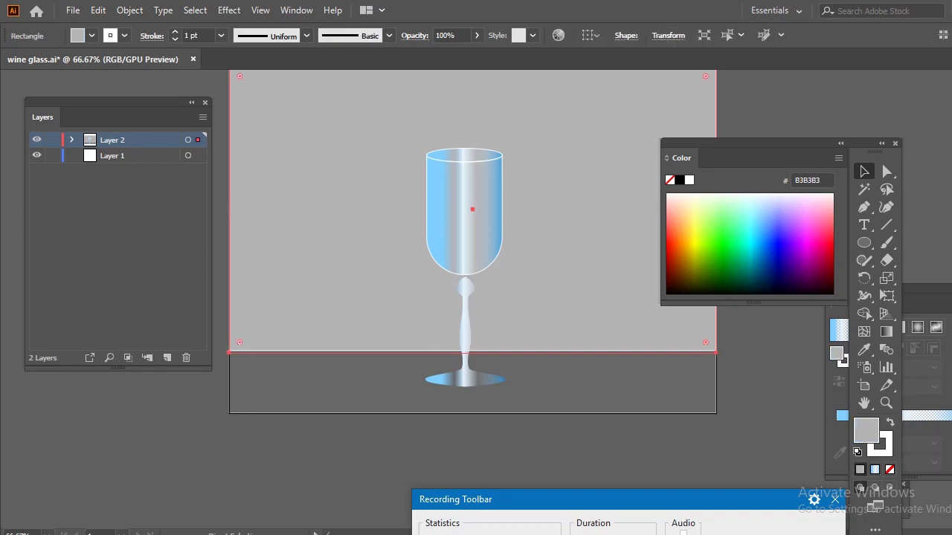
click(461, 223)
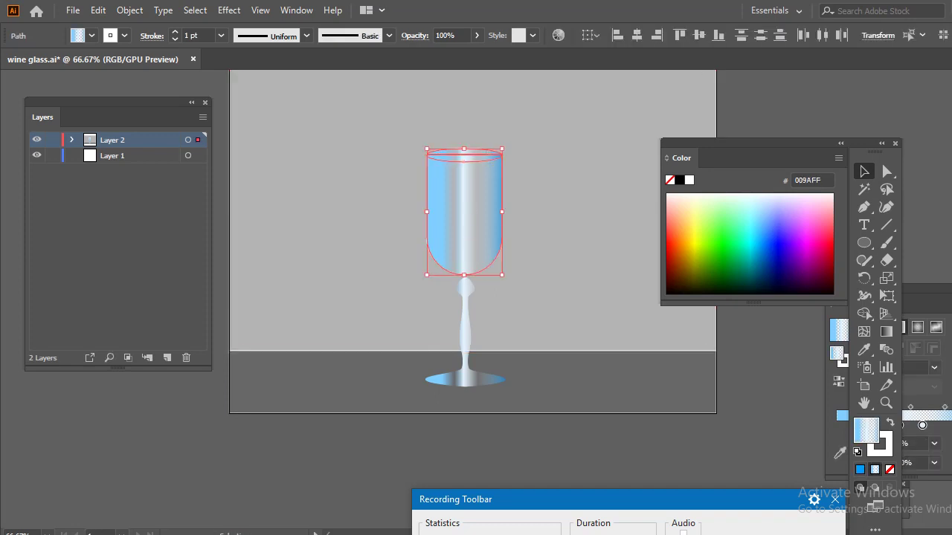
key(ctrl+shift+a)
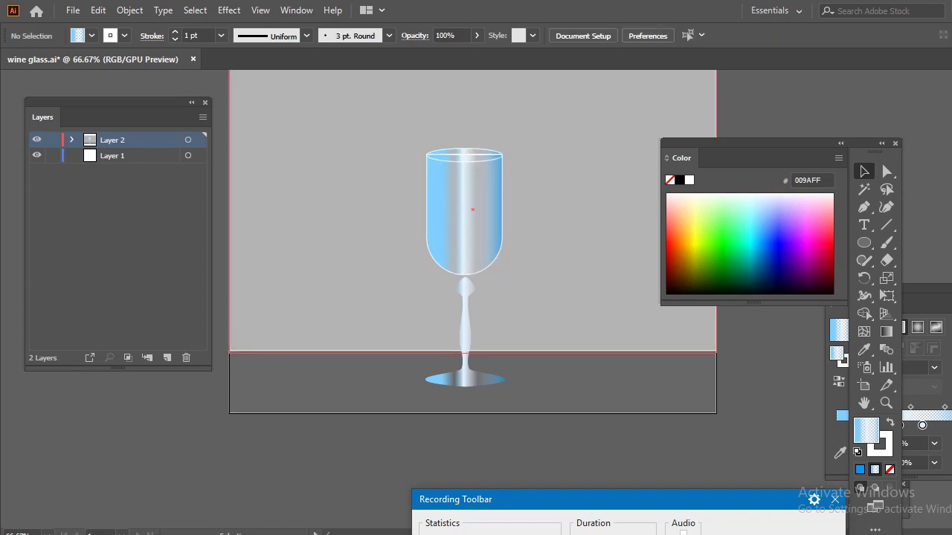
scroll(475, 144, up, 1)
Step: Merge the upper and lower rim ellipses into one shape with the Shape Builder
scroll(475, 145, up, 4)
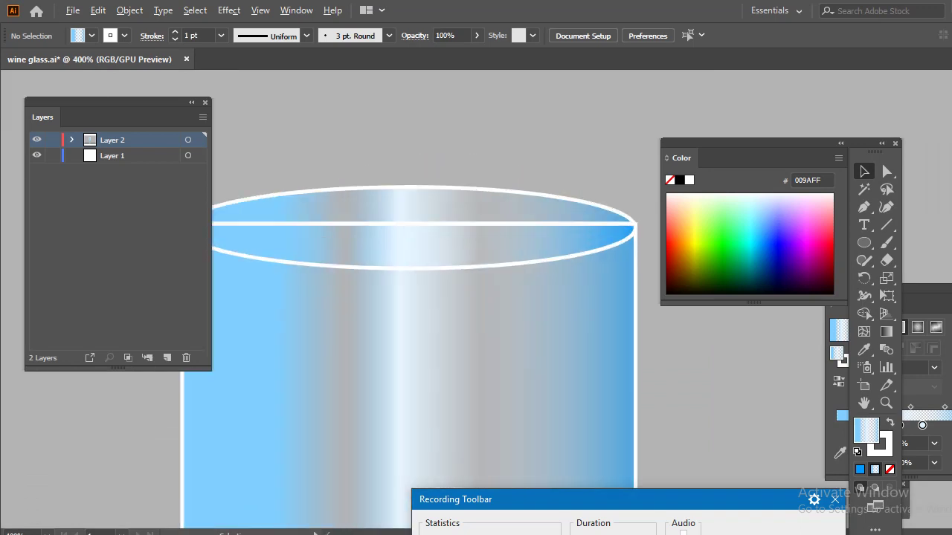
click(409, 205)
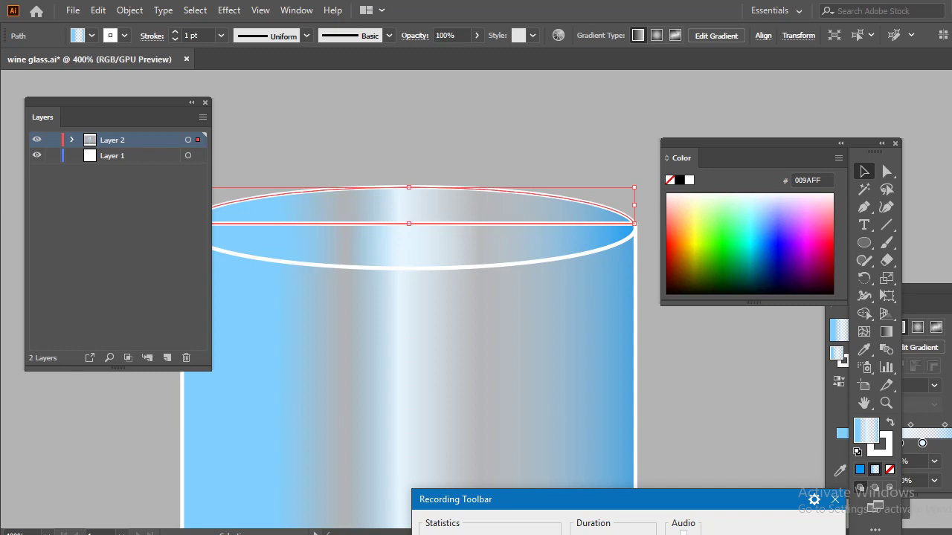
shift+click(591, 251)
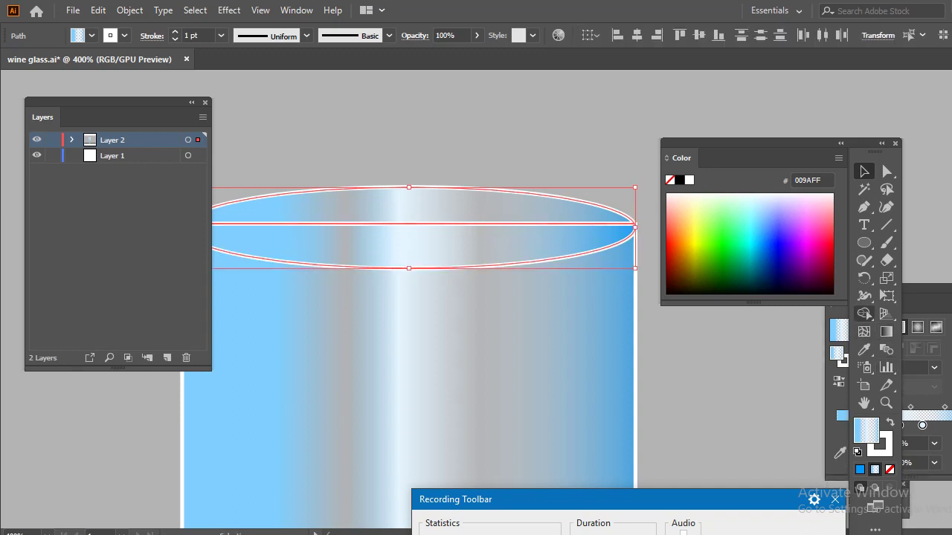
click(864, 313)
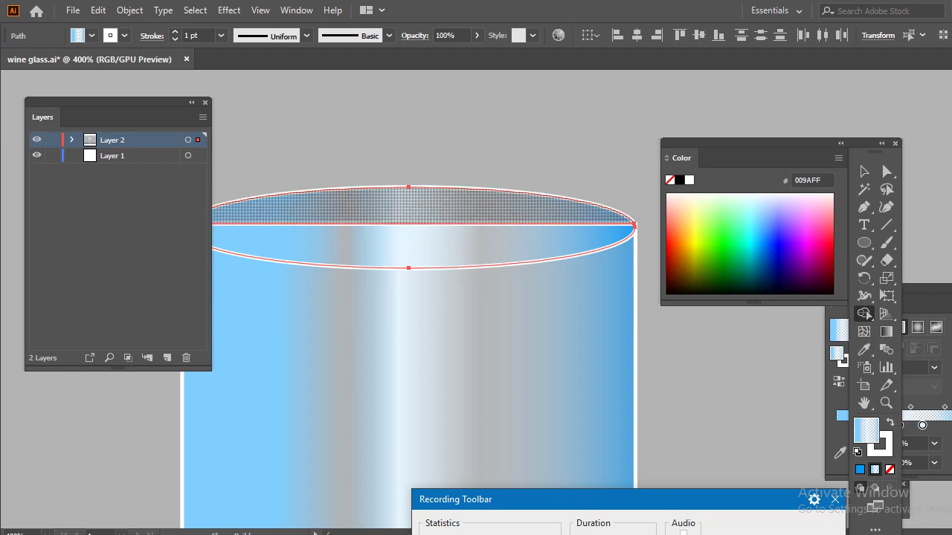
drag(410, 205, 410, 245)
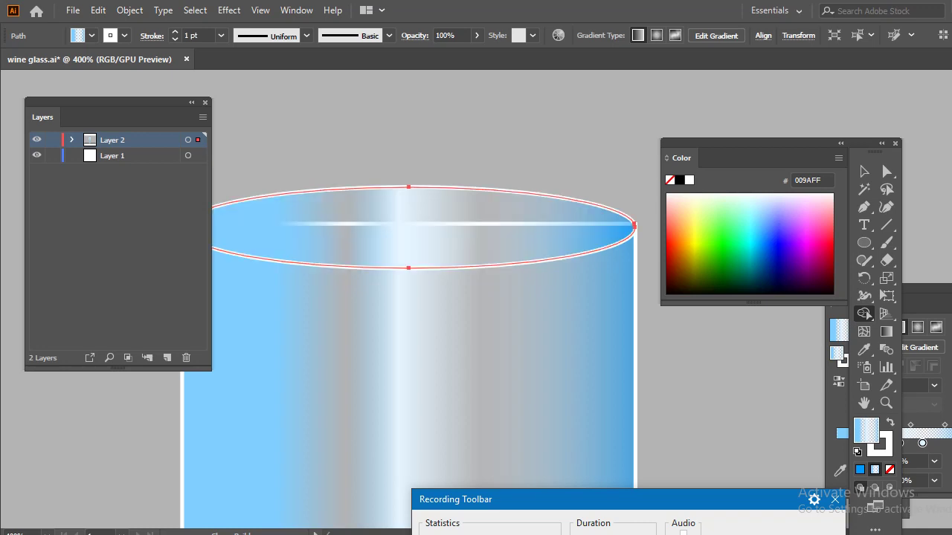
Step: Zoom out to 300%, try 8C001A as the rim gradient colour, then undo it
key(ctrl+minus)
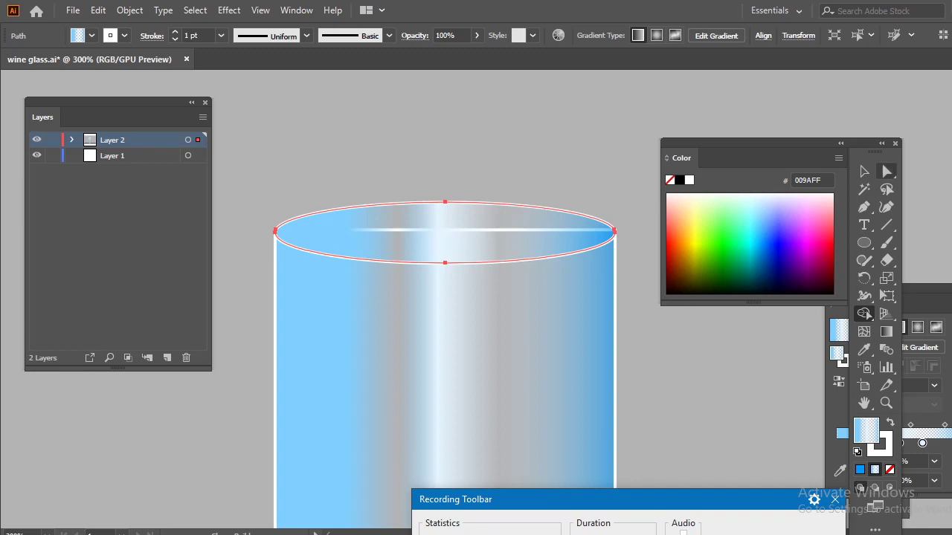
key(v)
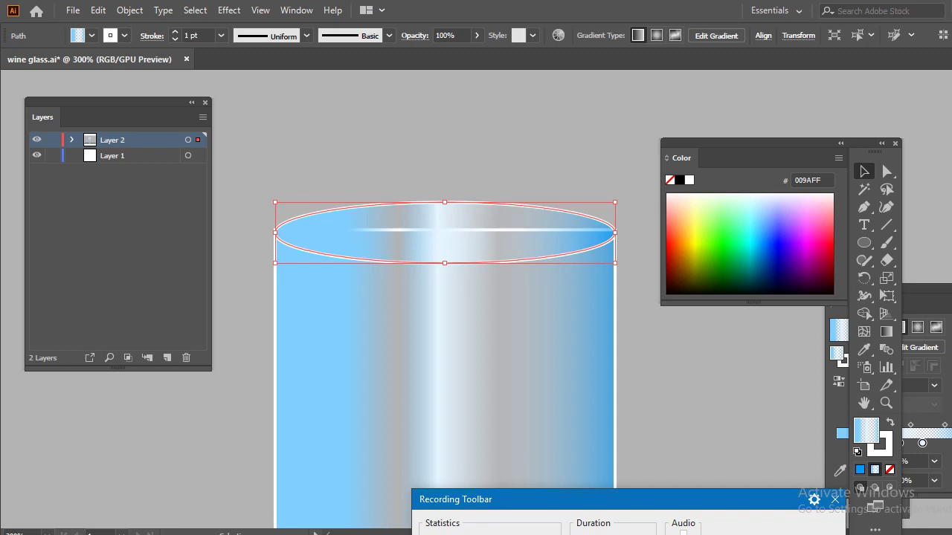
text(8C001A)
key(Return)
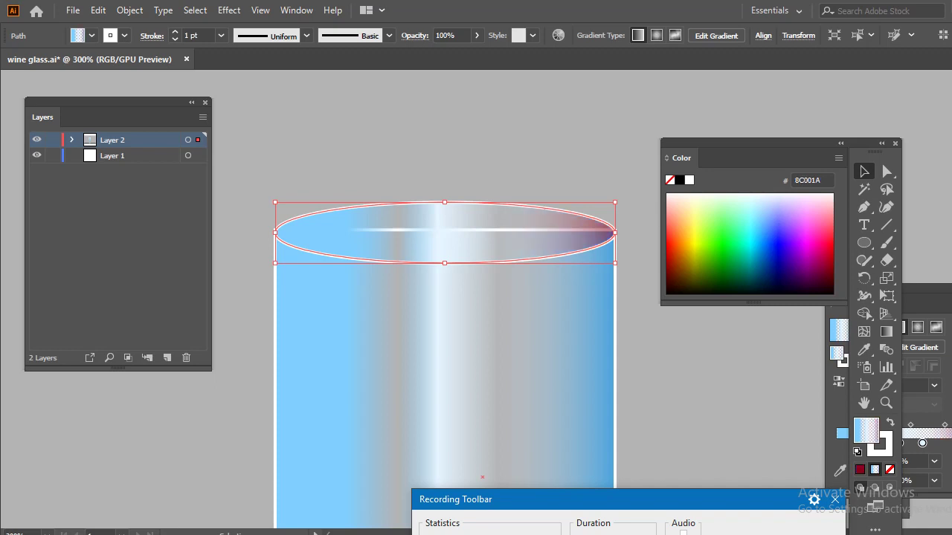
key(ctrl+z)
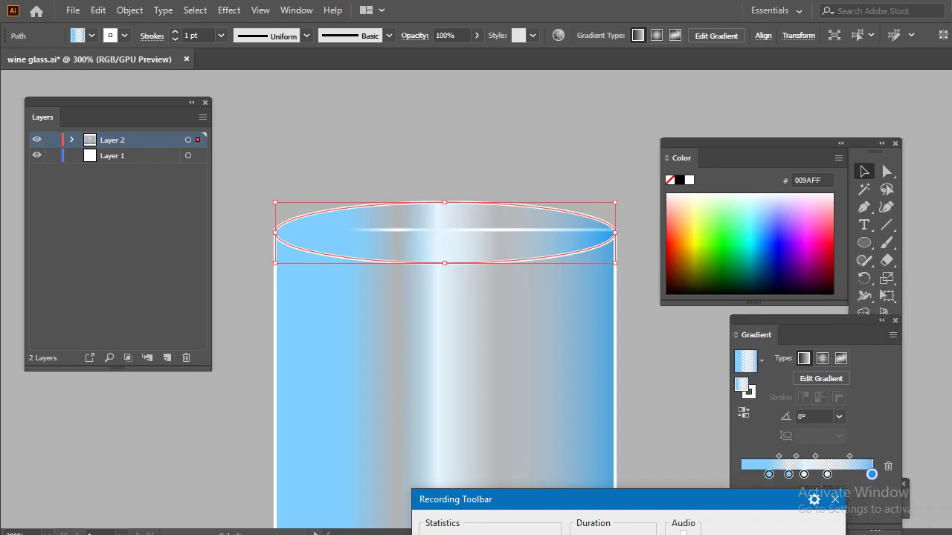
Step: Try a radial rim gradient, then run the gradient horizontally across the whole ellipse
click(838, 157)
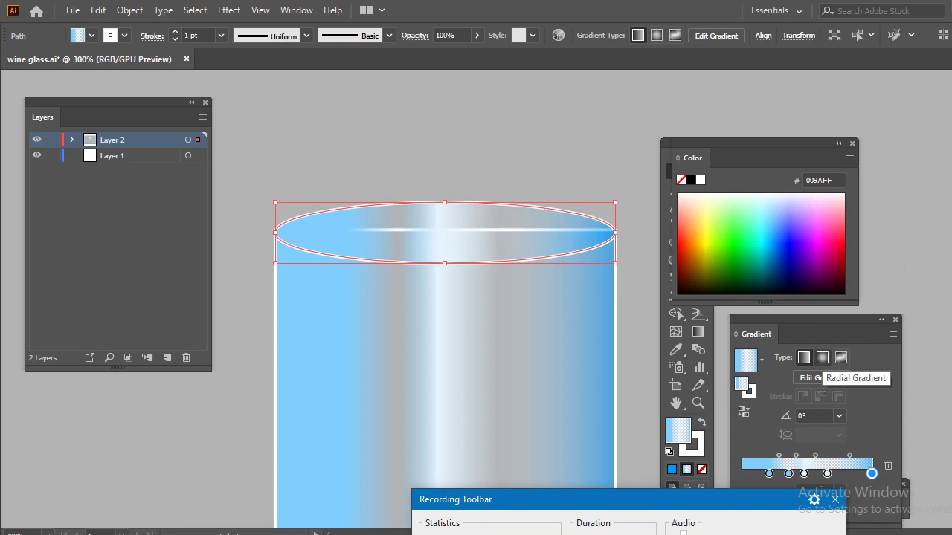
click(822, 357)
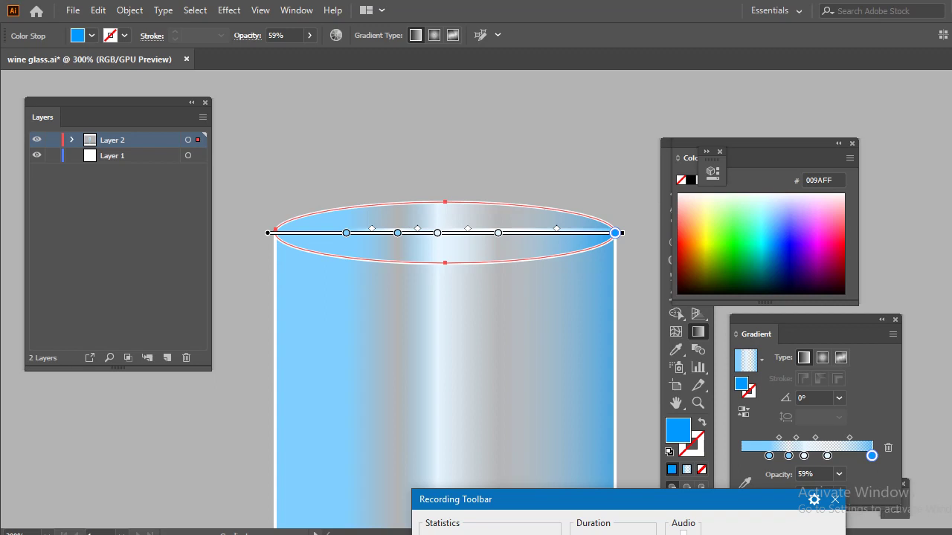
drag(773, 142, 858, 169)
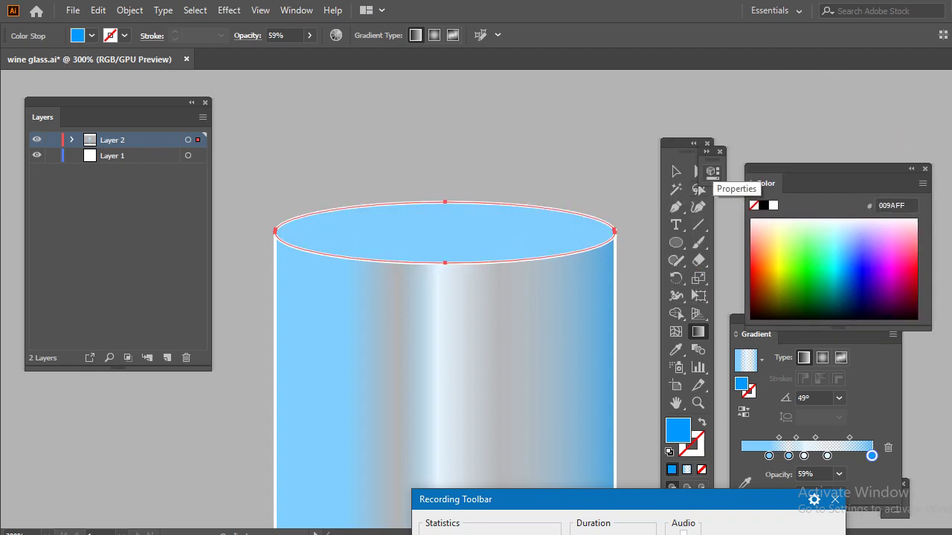
drag(268, 233, 615, 233)
Step: Reselect the rim, test a purple-blue end colour and undo it, then deselect
click(675, 171)
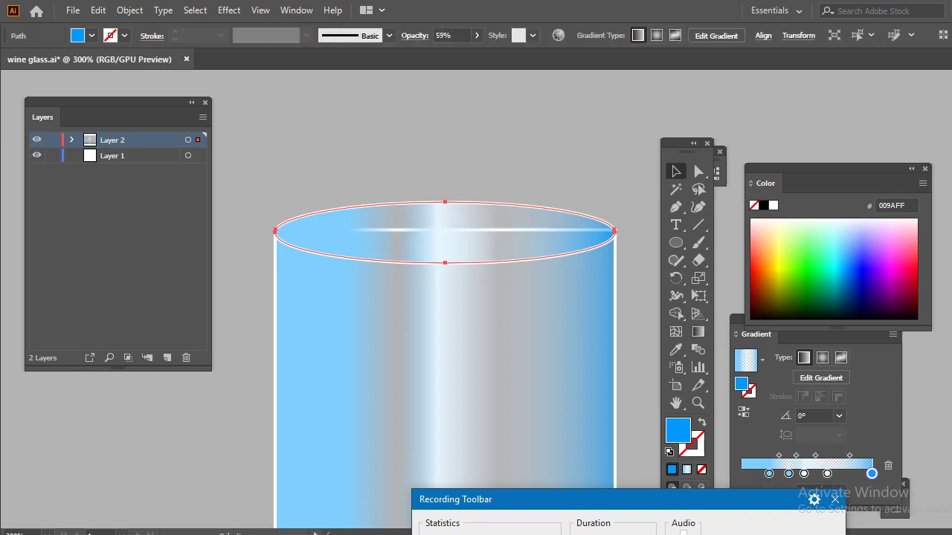
click(445, 252)
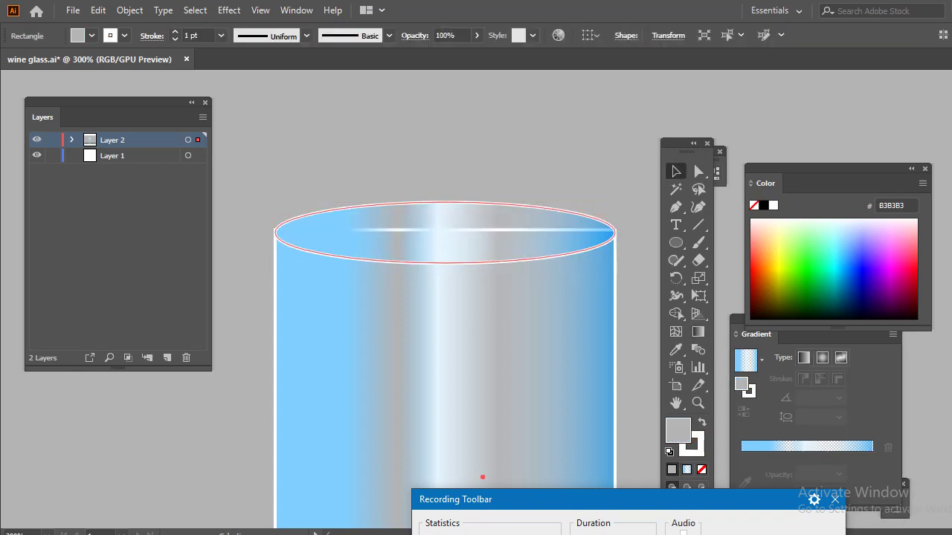
click(445, 223)
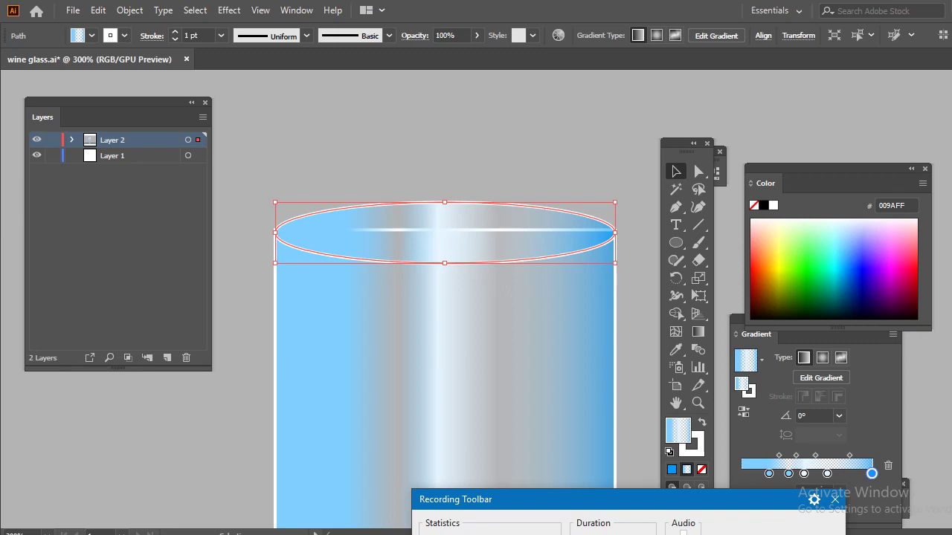
click(864, 262)
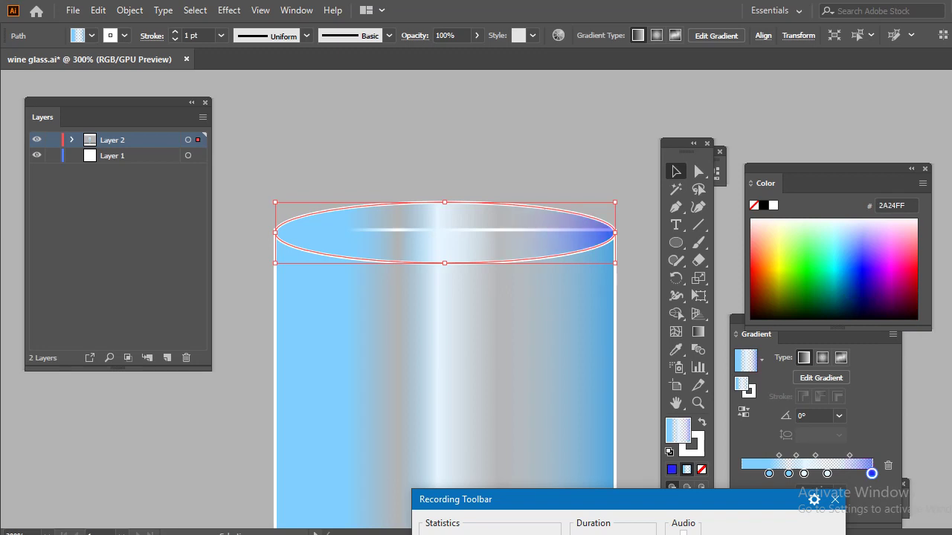
key(ctrl+z)
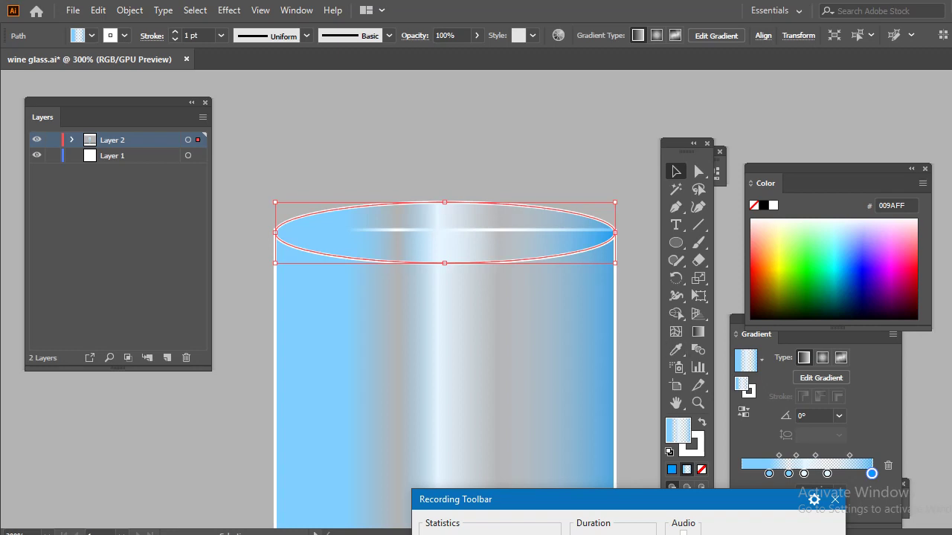
key(ctrl+h)
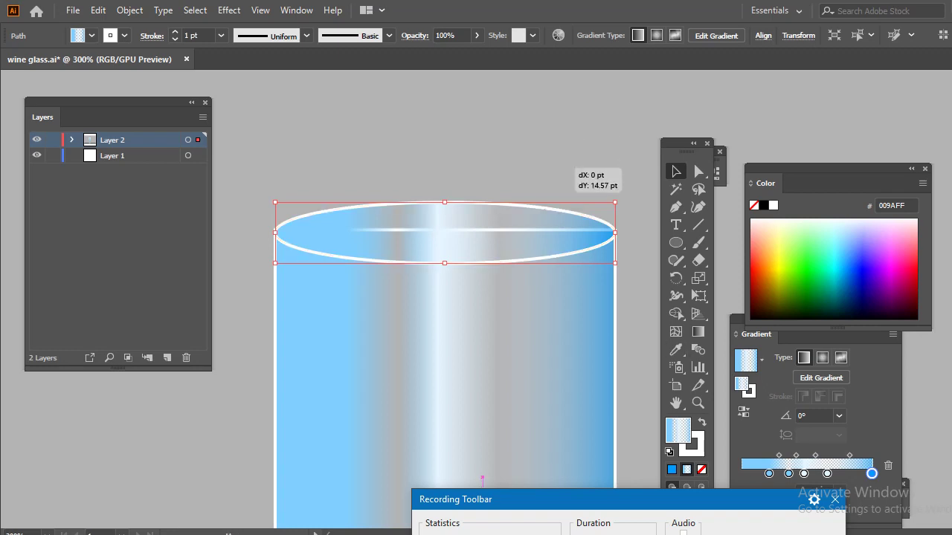
drag(576, 170, 573, 212)
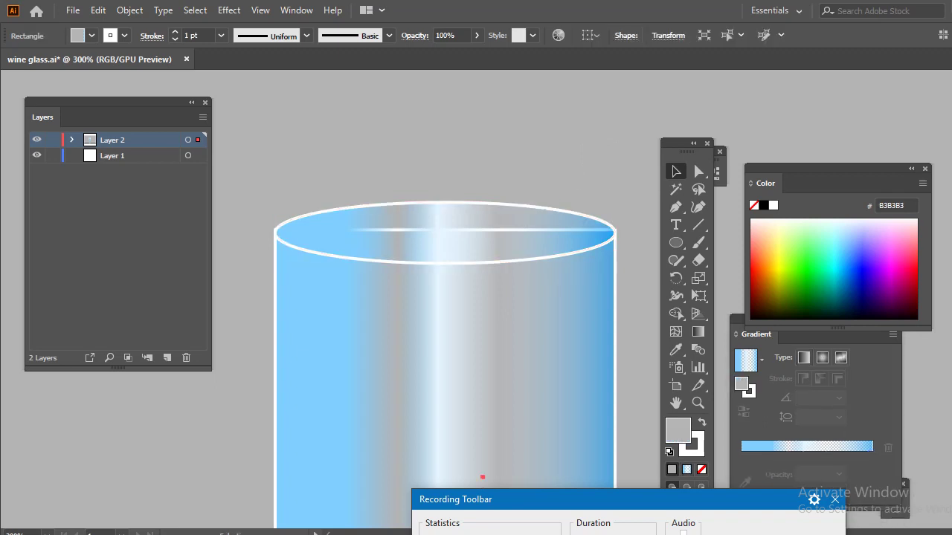
Step: Lock the background rectangle, then Shape Builder the rim into a separate shape from the bowl
click(72, 139)
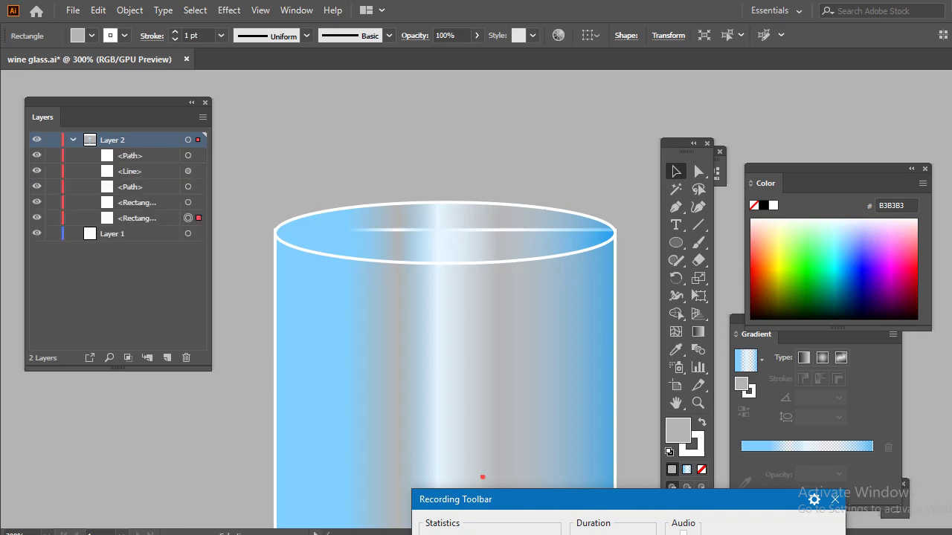
key(ctrl+2)
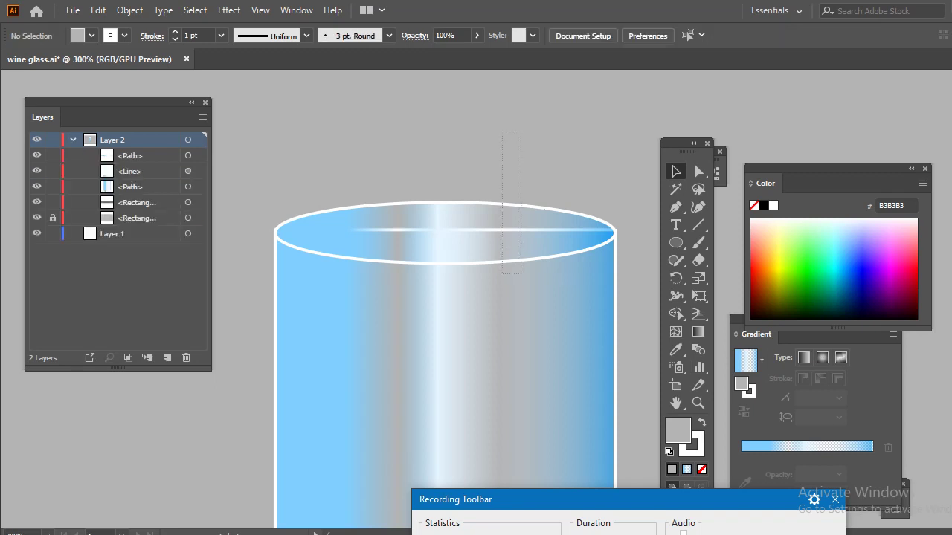
drag(520, 274, 521, 274)
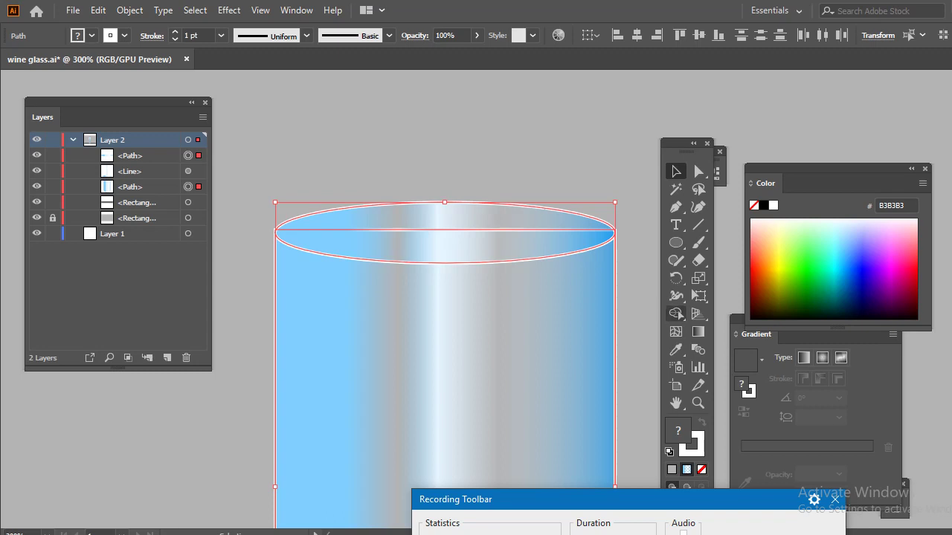
click(676, 314)
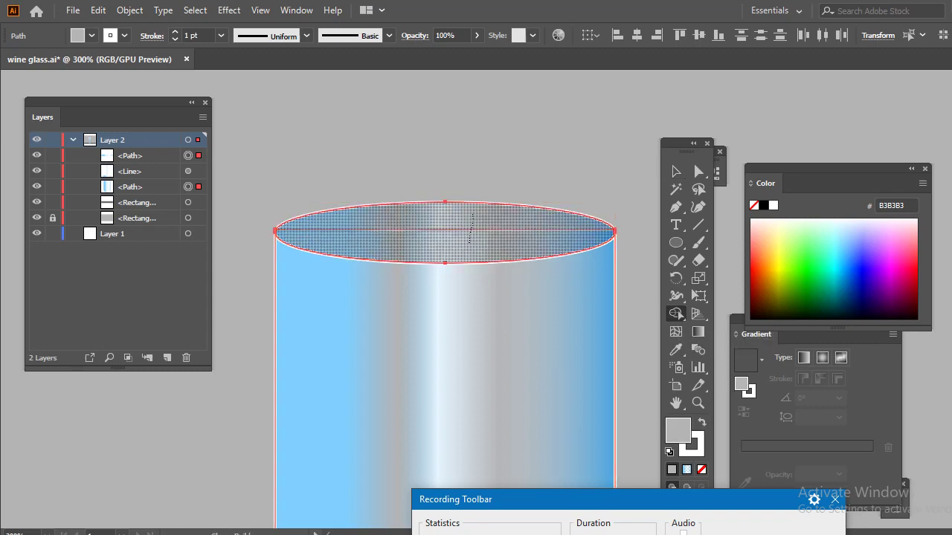
click(446, 232)
click(676, 171)
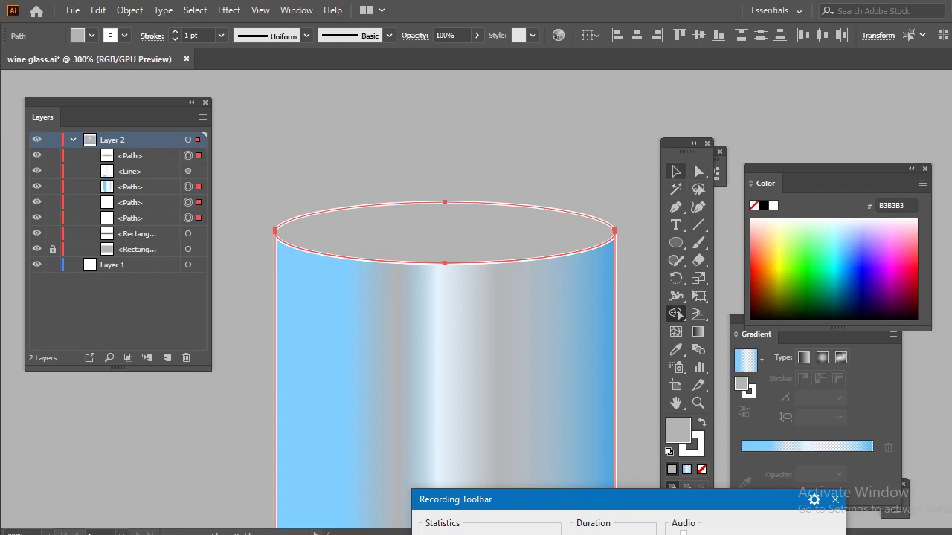
key(v)
key(ctrl+shift+a)
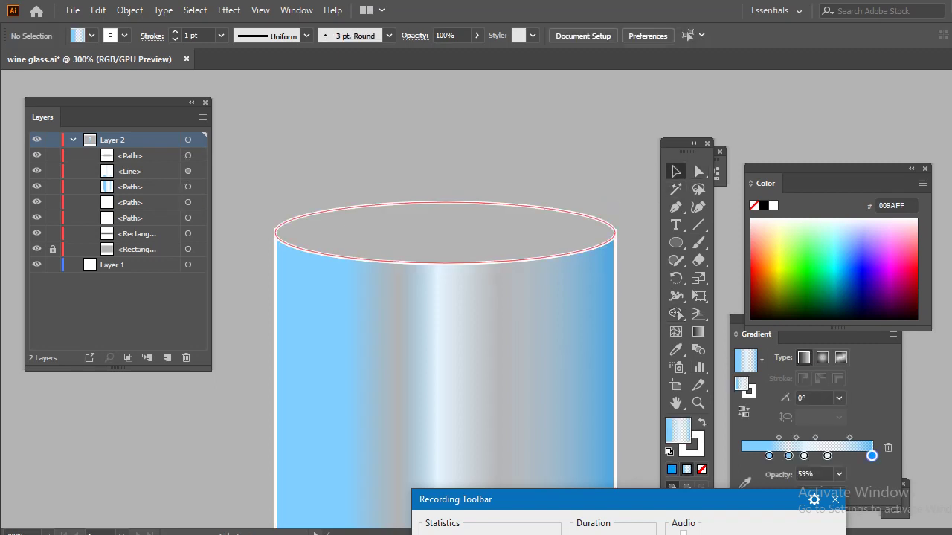
Step: Copy the bowl's gradient onto the top ellipse and set the gradient angle to 91°
click(445, 203)
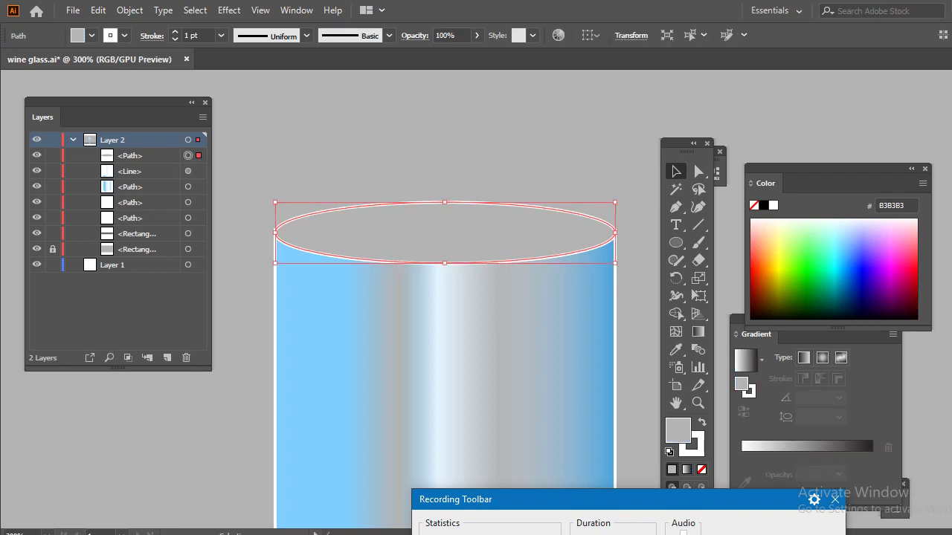
key(i)
click(446, 335)
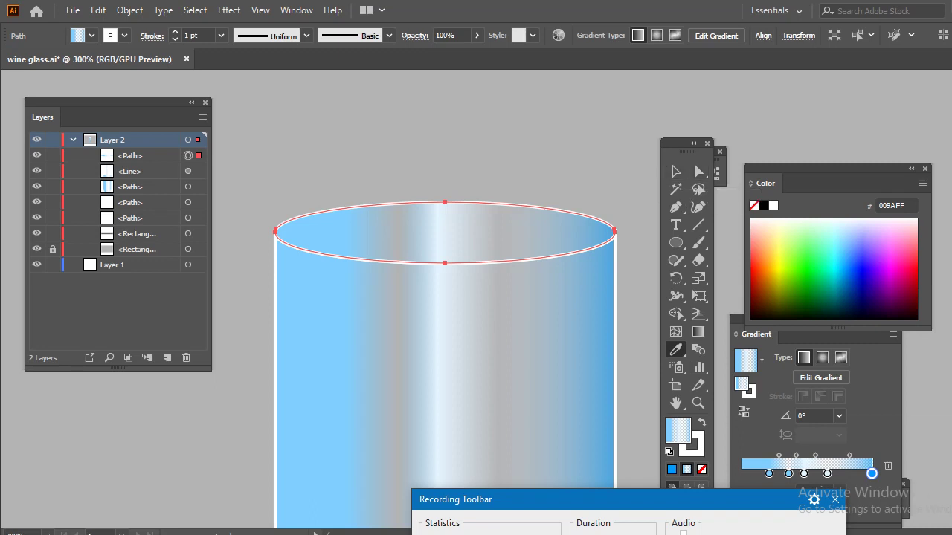
click(812, 416)
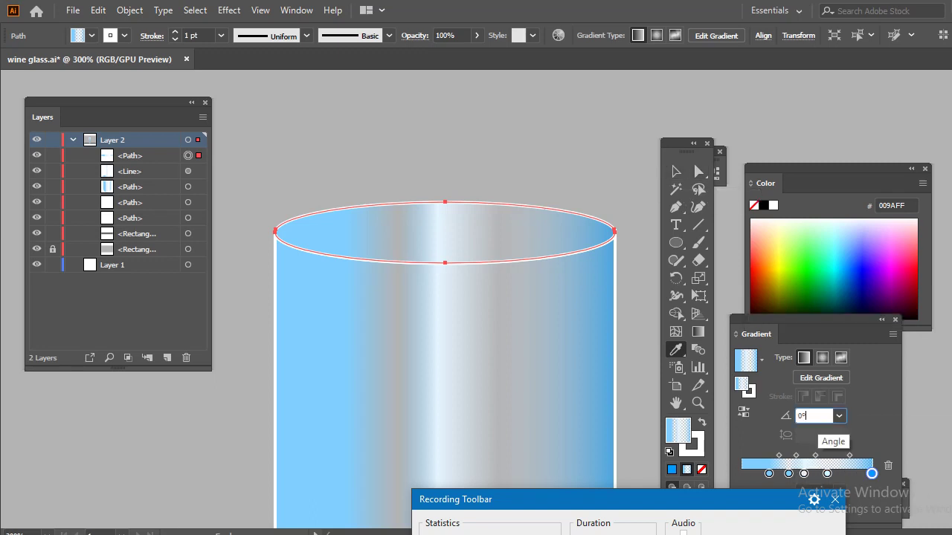
text(10)
key(Return)
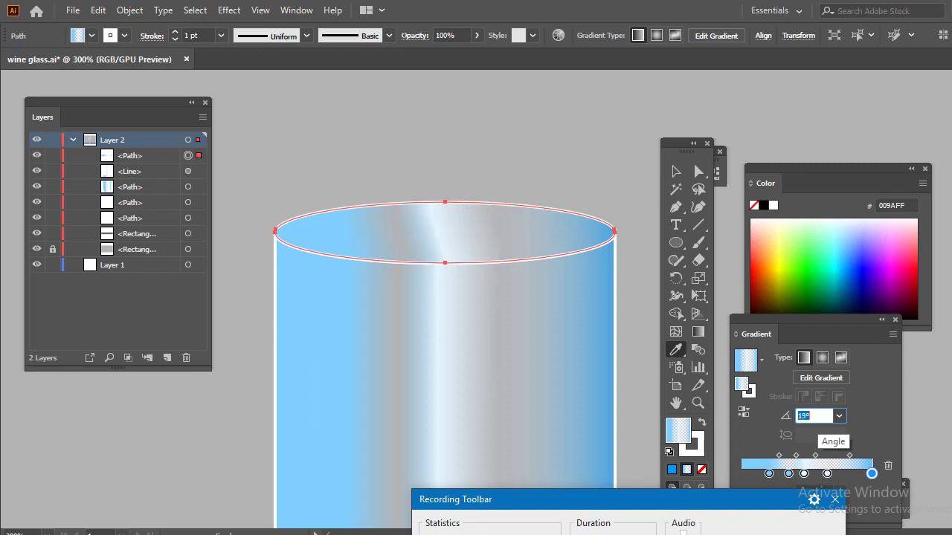
text(36)
key(Return)
text(51)
key(Return)
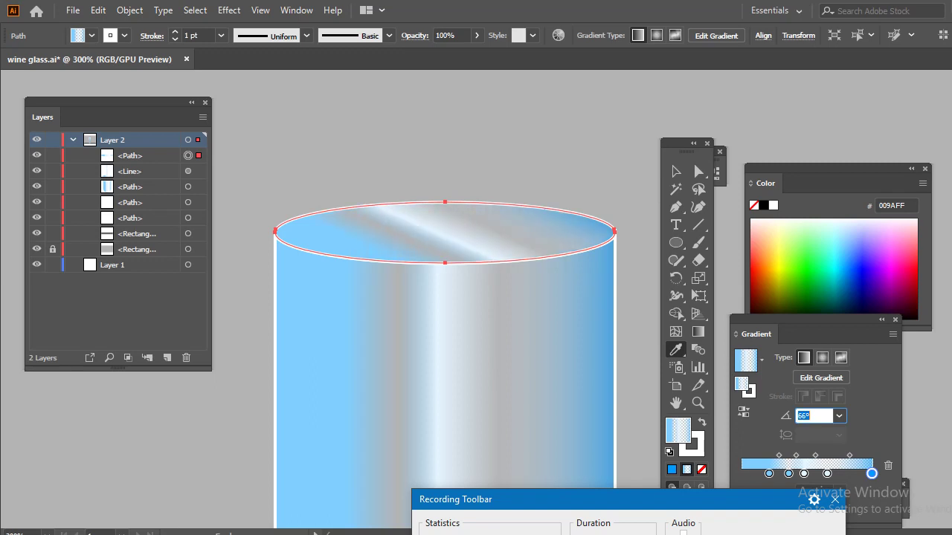
text(77)
key(Return)
key(Up)
key(Up)
key(Up)
key(Up)
key(Up)
key(Up)
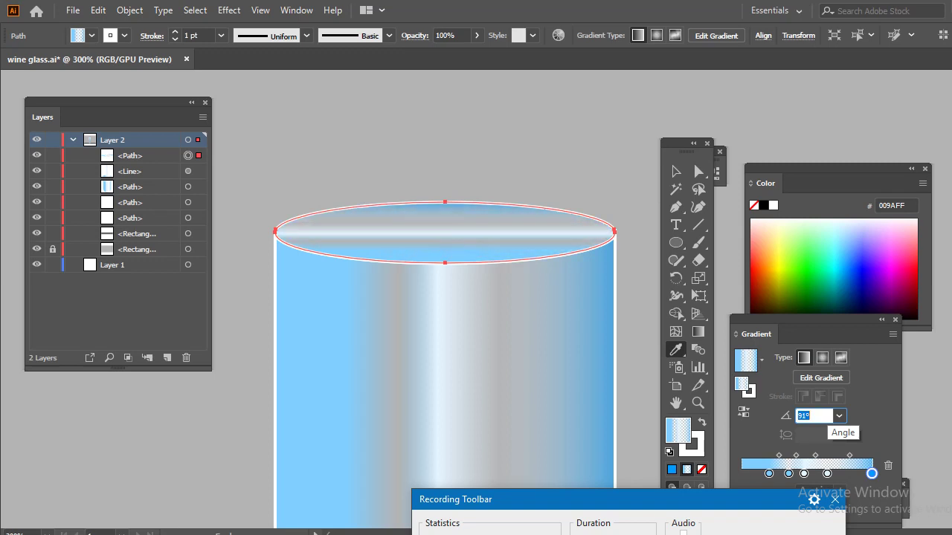
key(Up)
key(Up)
key(Up)
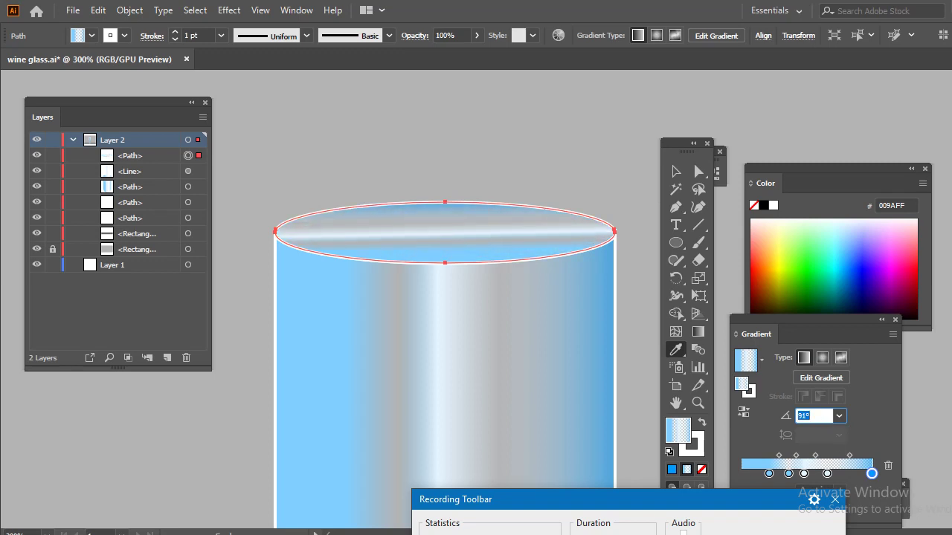
Step: Remove the extra stops from the top ellipse's gradient, leaving a simple blue-to-light-blue blend
drag(827, 473, 827, 513)
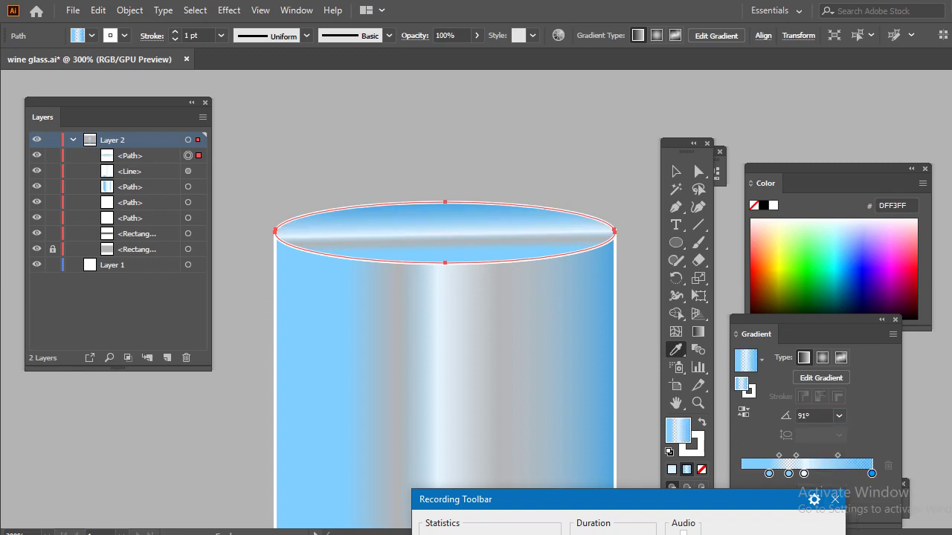
drag(804, 473, 814, 504)
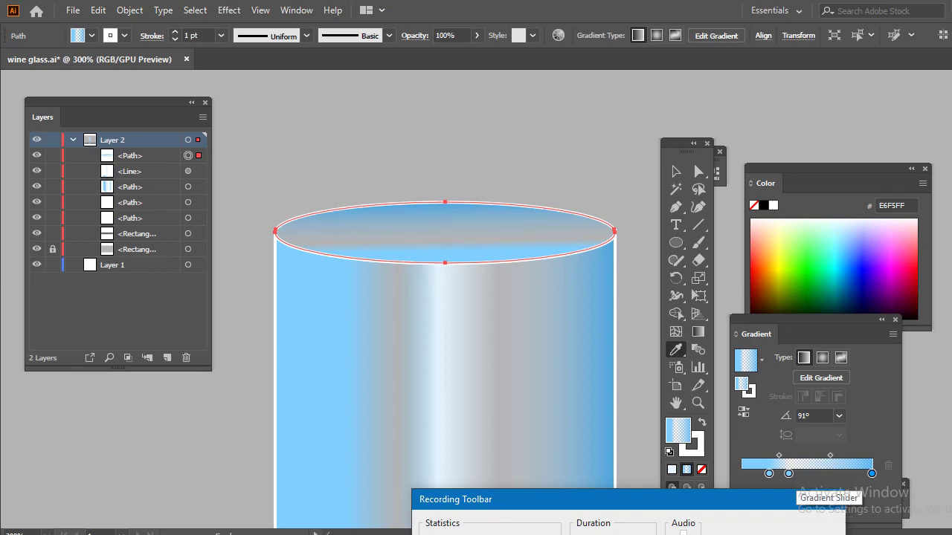
click(788, 474)
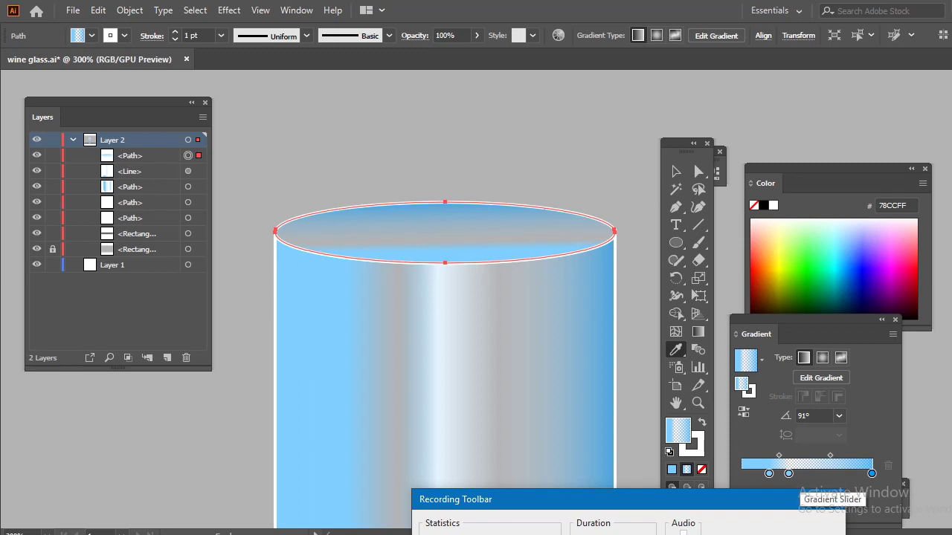
click(817, 474)
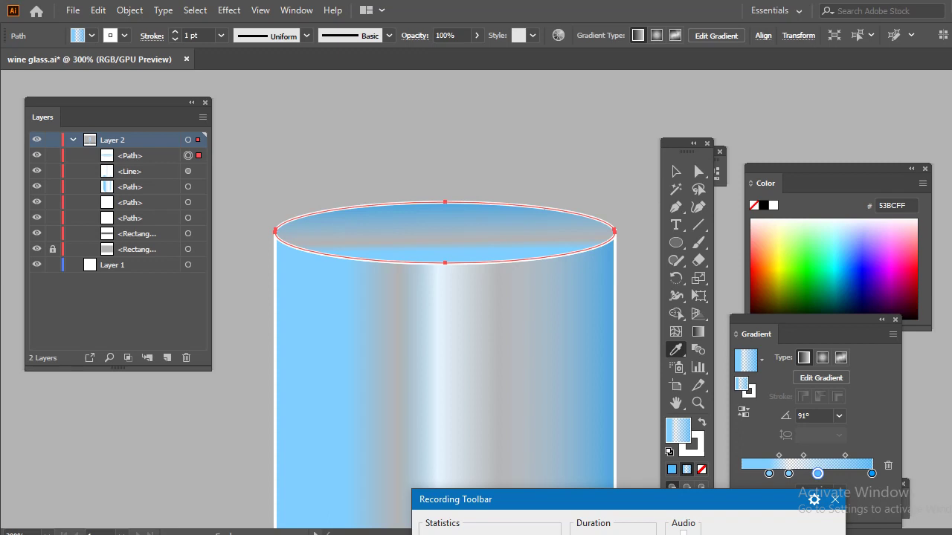
key(ctrl+z)
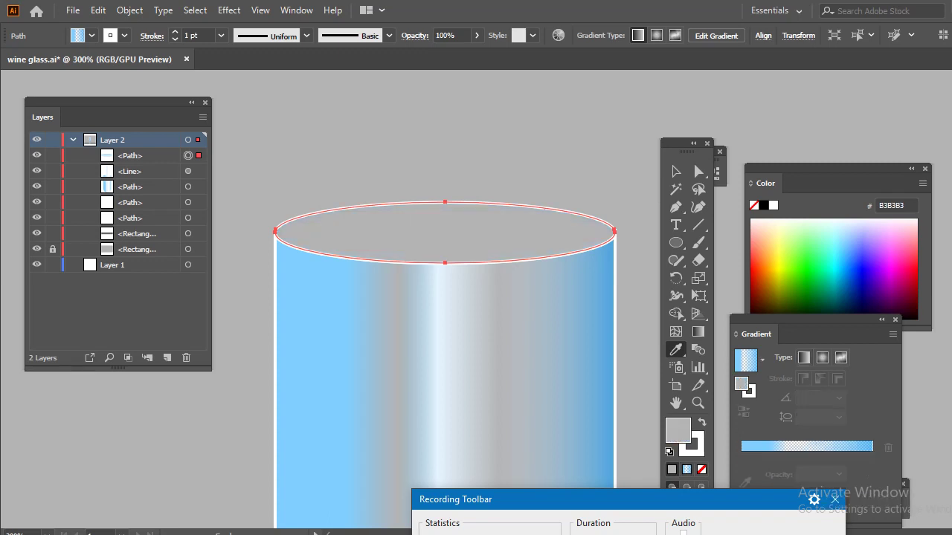
key(ctrl+shift+z)
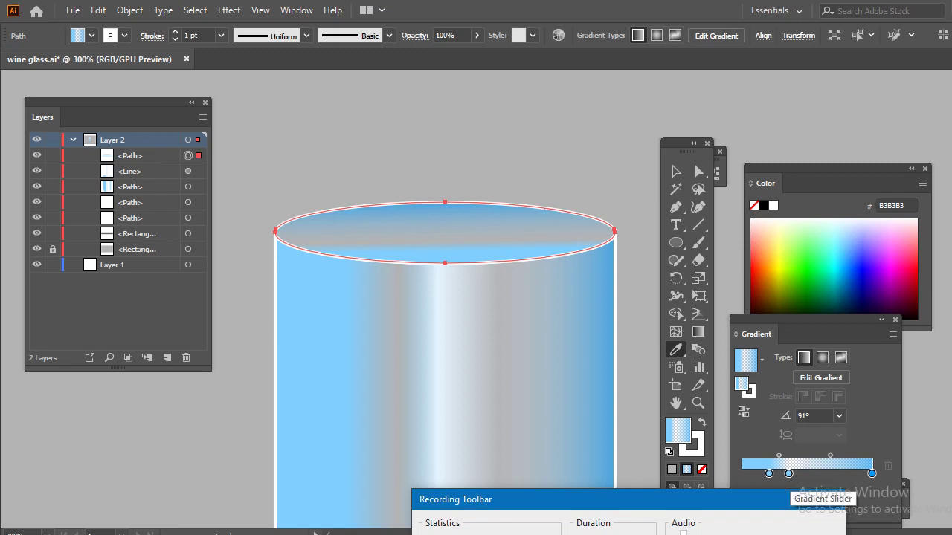
drag(788, 473, 789, 513)
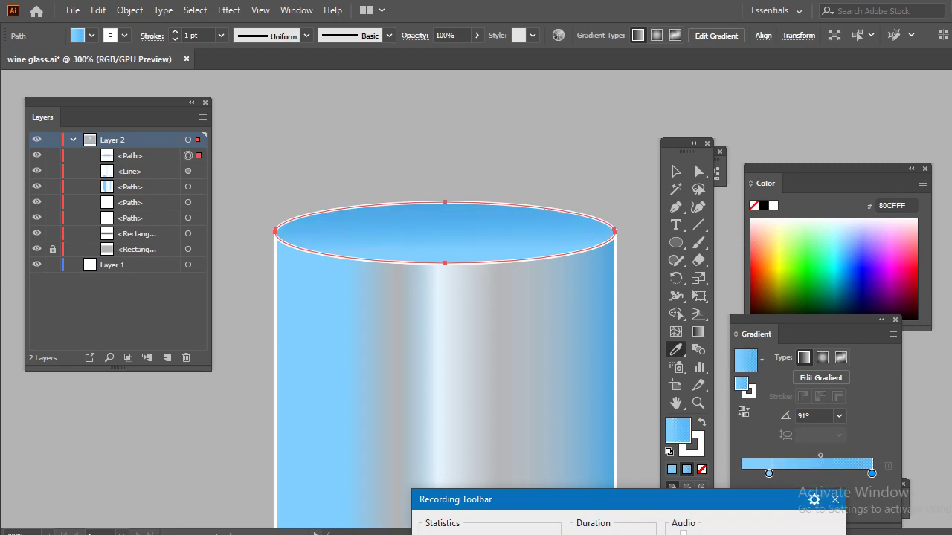
Step: Deselect the top ellipse and zoom to 66.67% to frame the entire glass
key(ctrl+1)
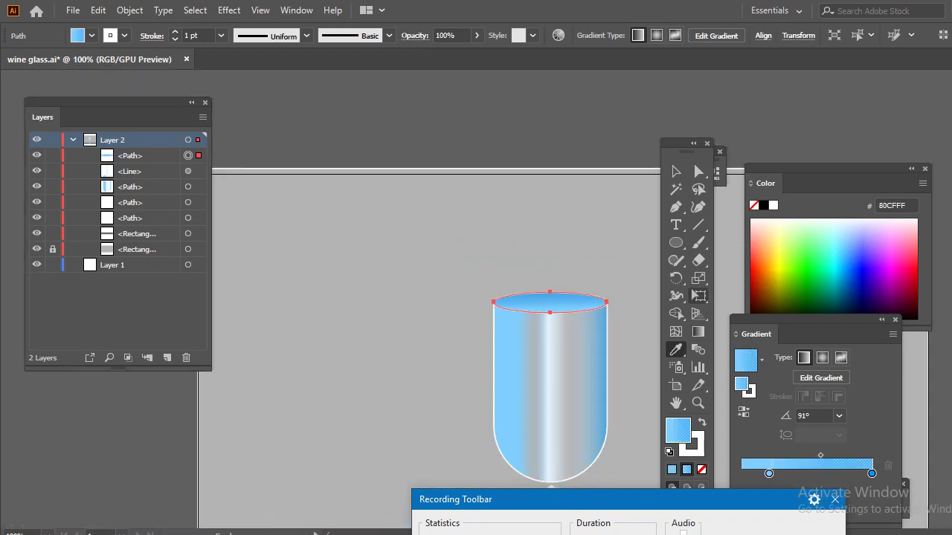
click(675, 171)
key(v)
key(ctrl+shift+a)
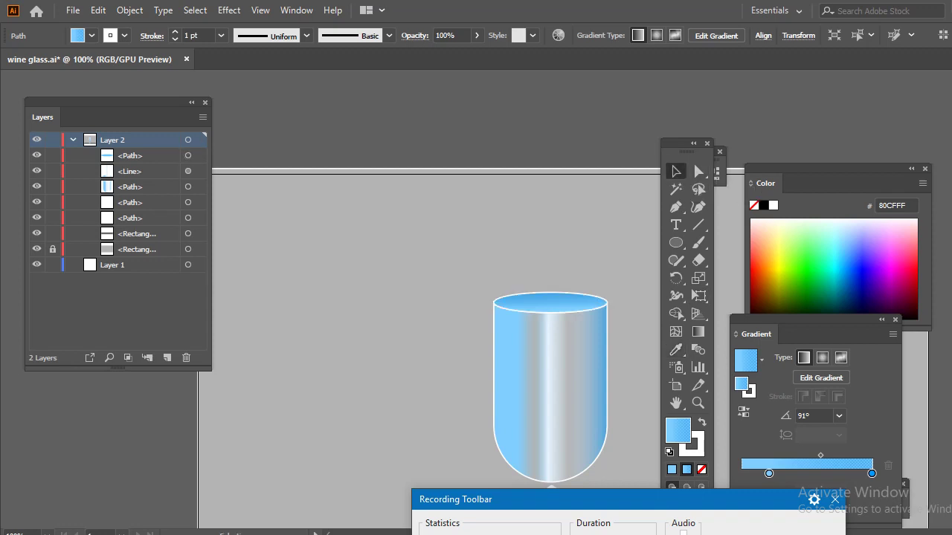
scroll(550, 297, down, 5)
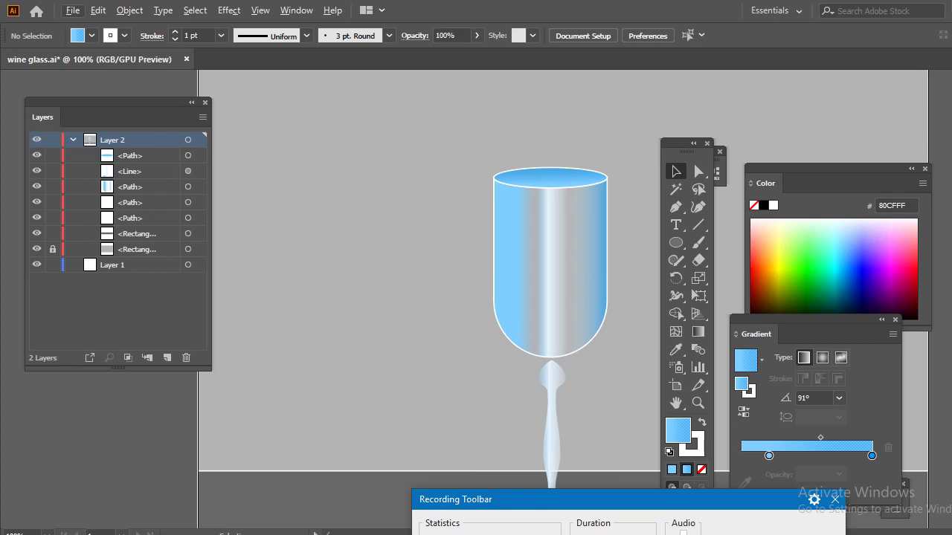
key(ctrl+minus)
key(ctrl+minus)
key(ctrl+plus)
key(ctrl+plus)
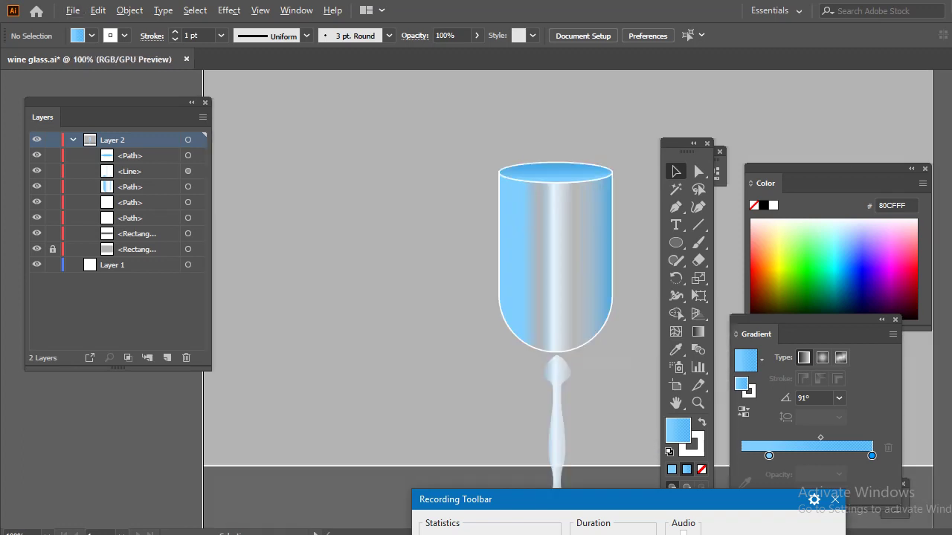
key(ctrl+minus)
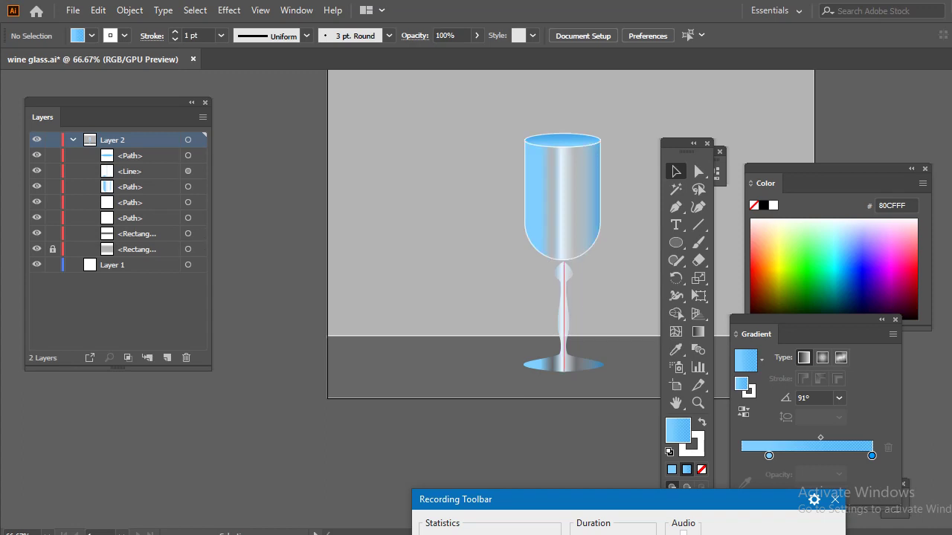
Step: Give the stem stroke a two-stop blue gradient applied across the stroke
click(188, 171)
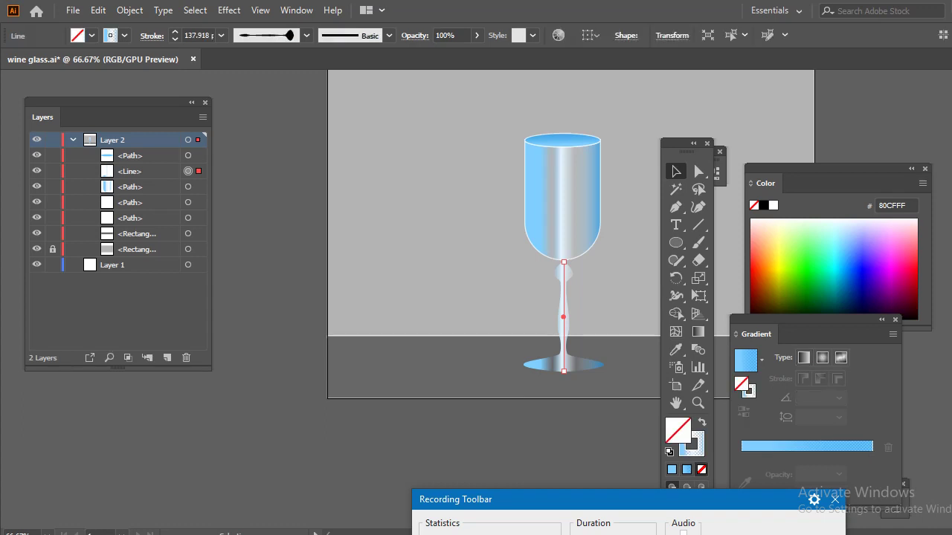
click(807, 447)
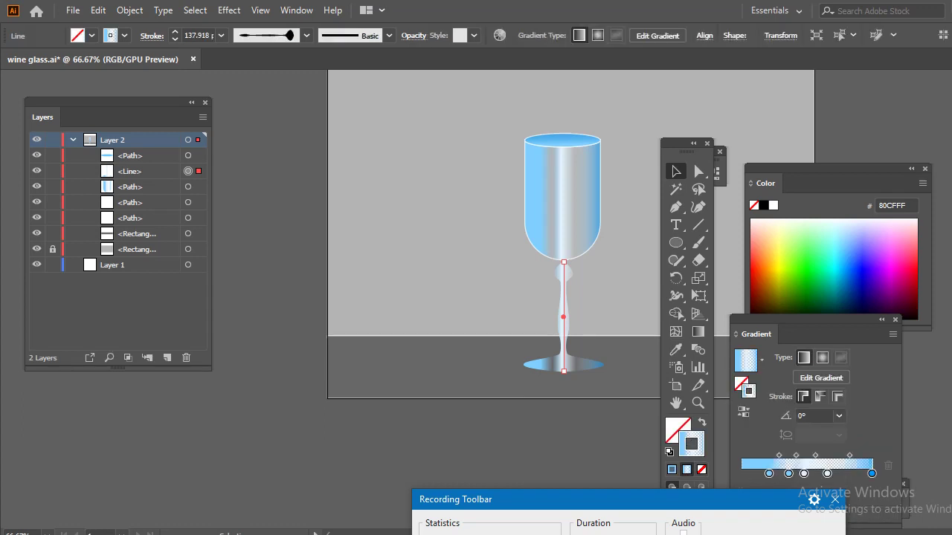
drag(788, 474, 793, 506)
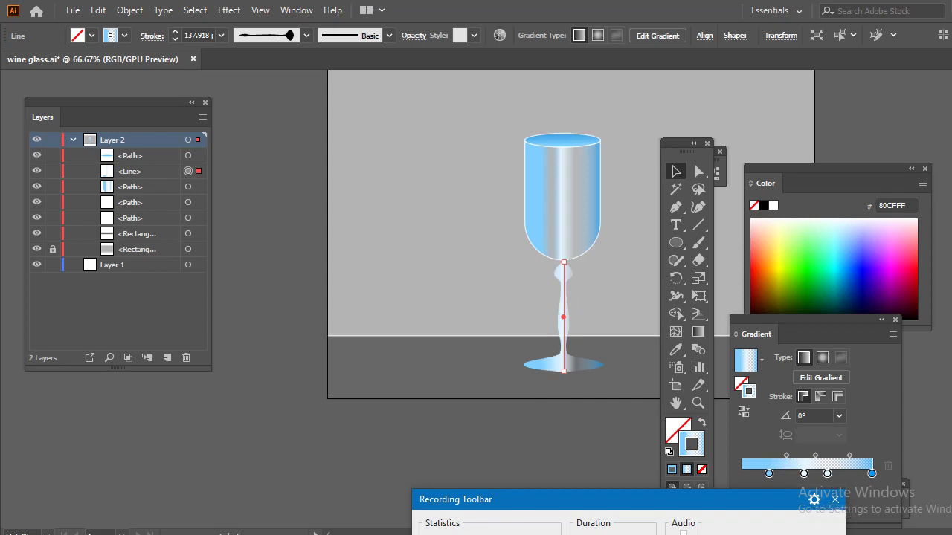
drag(804, 473, 807, 506)
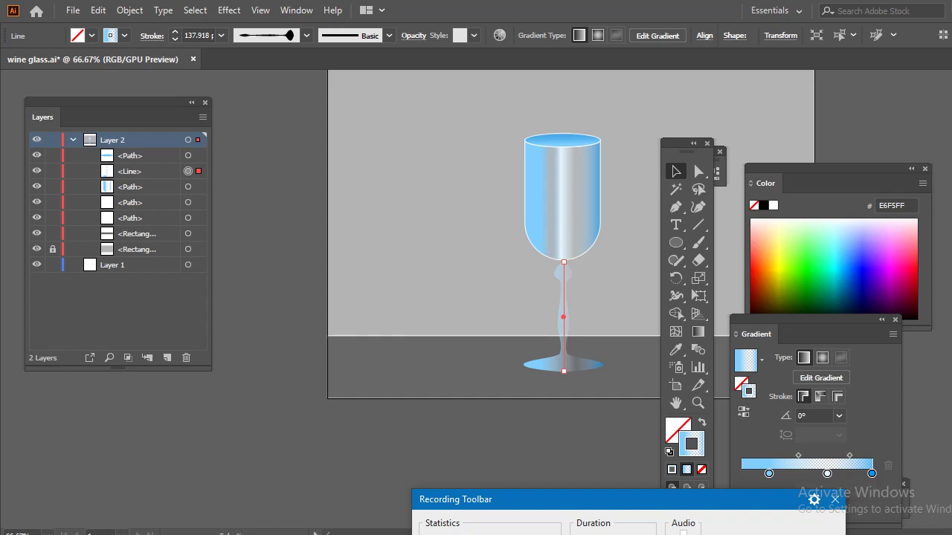
click(820, 396)
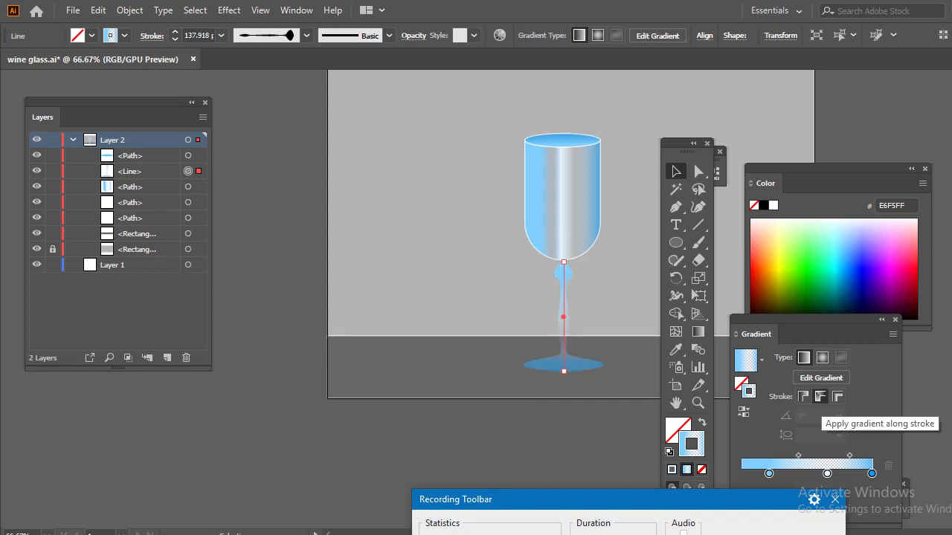
click(837, 396)
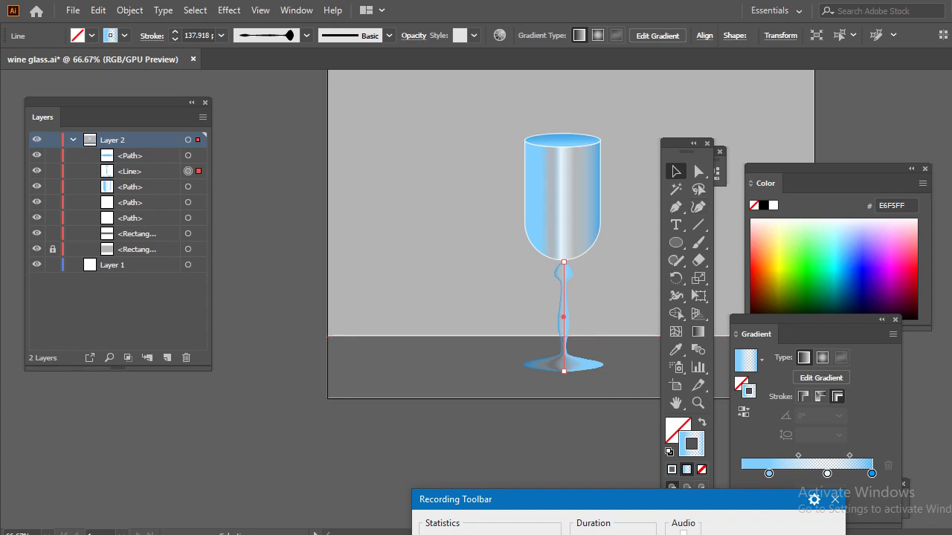
key(ctrl+shift+a)
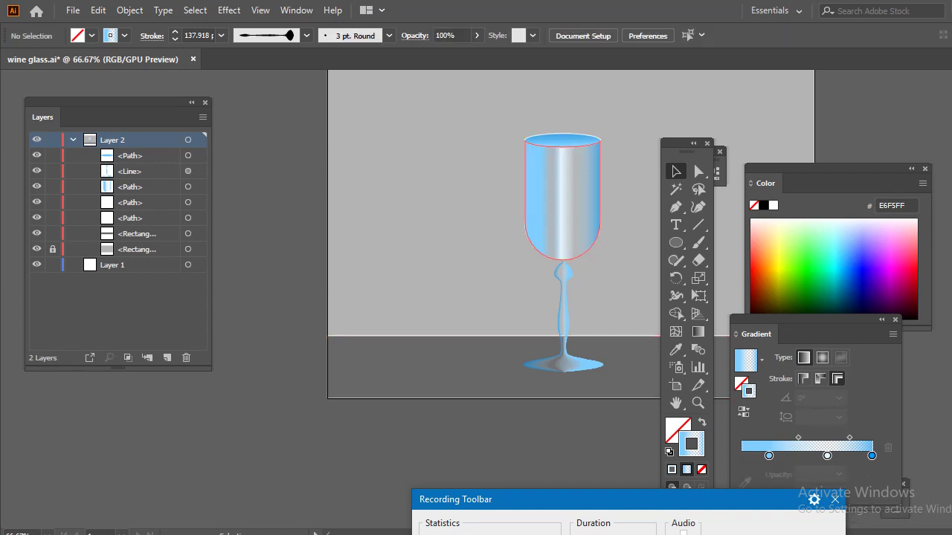
Step: Remove the outline strokes from the glass bowl and the rim ellipse
click(600, 176)
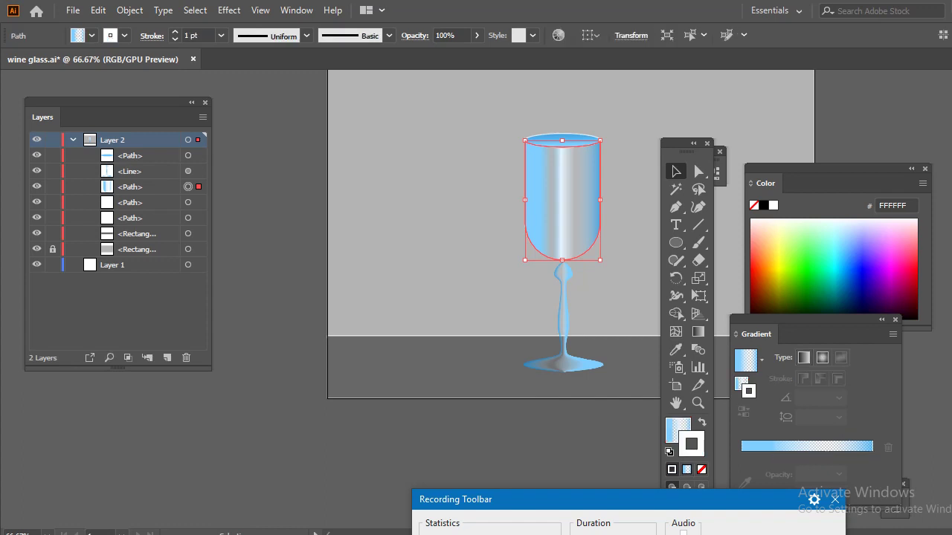
key(slash)
key(ctrl+shift+a)
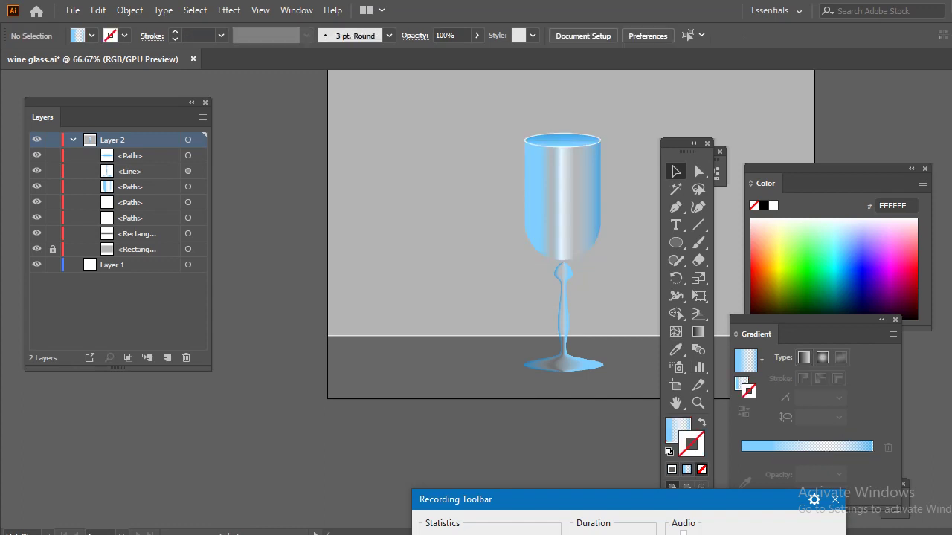
click(591, 144)
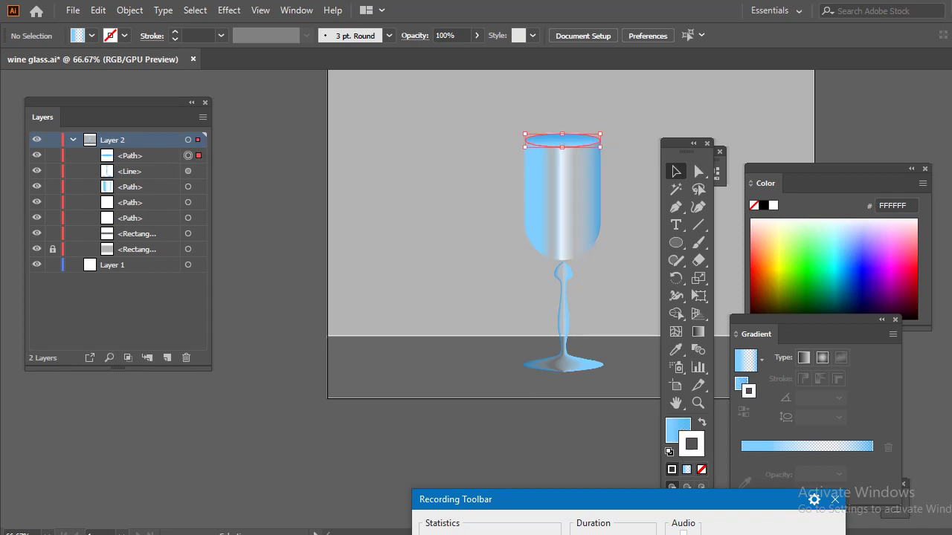
key(x)
key(slash)
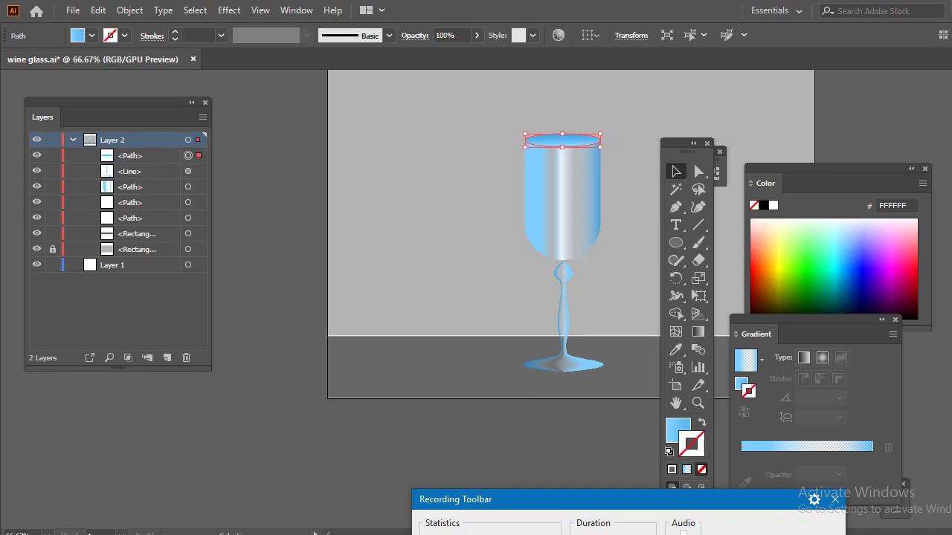
key(ctrl+shift+a)
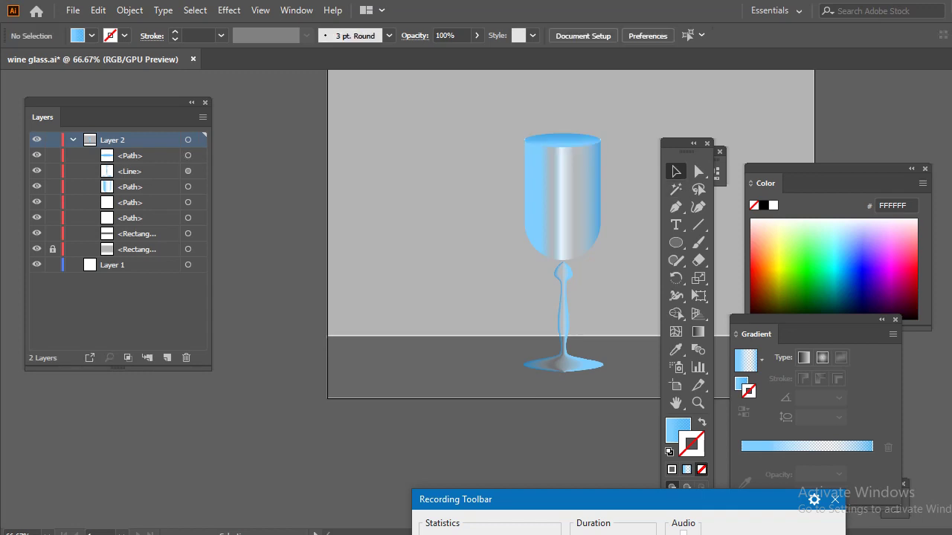
Step: Give the rim a linear gradient fill with no outline and select its left stop
click(591, 142)
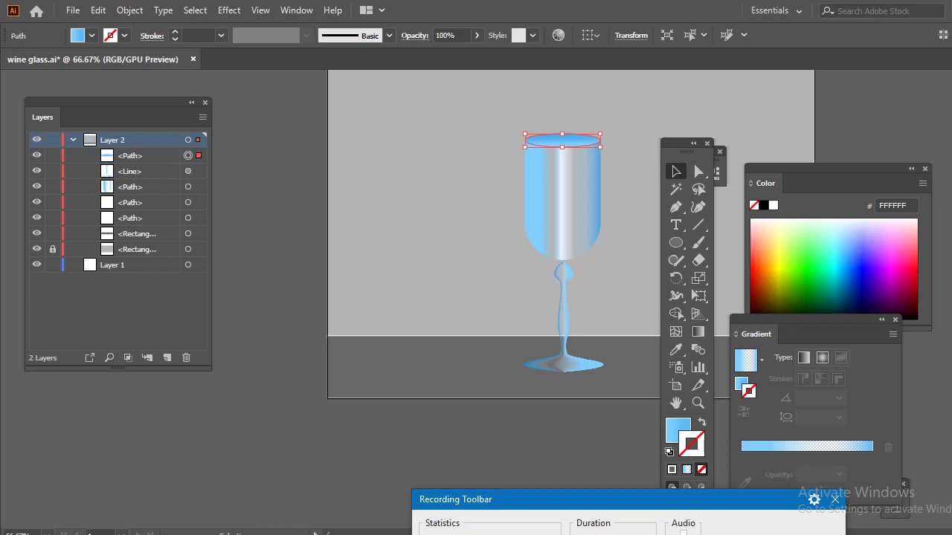
click(781, 447)
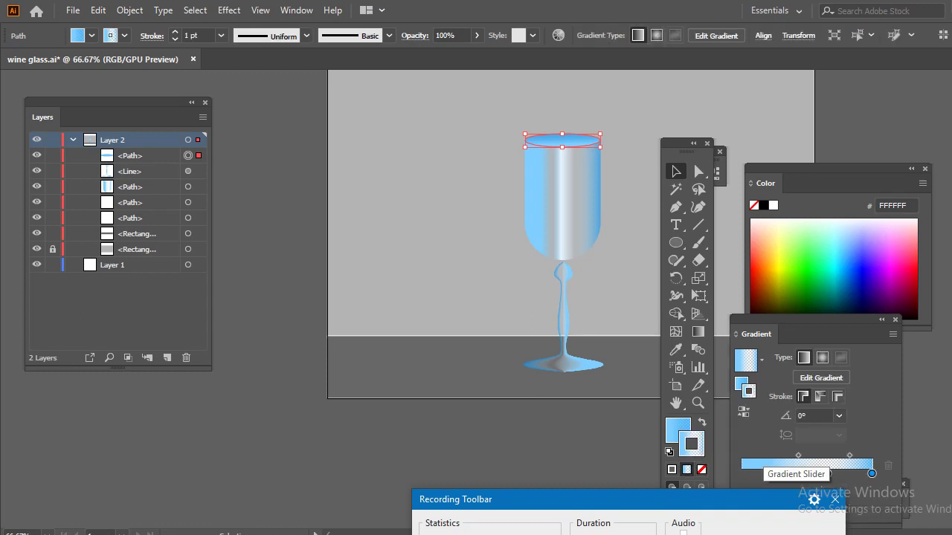
key(slash)
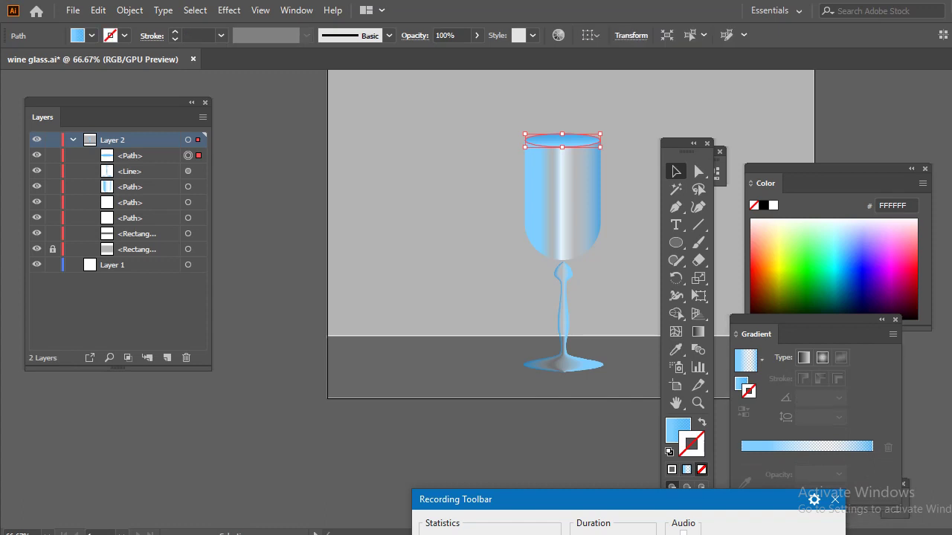
click(804, 357)
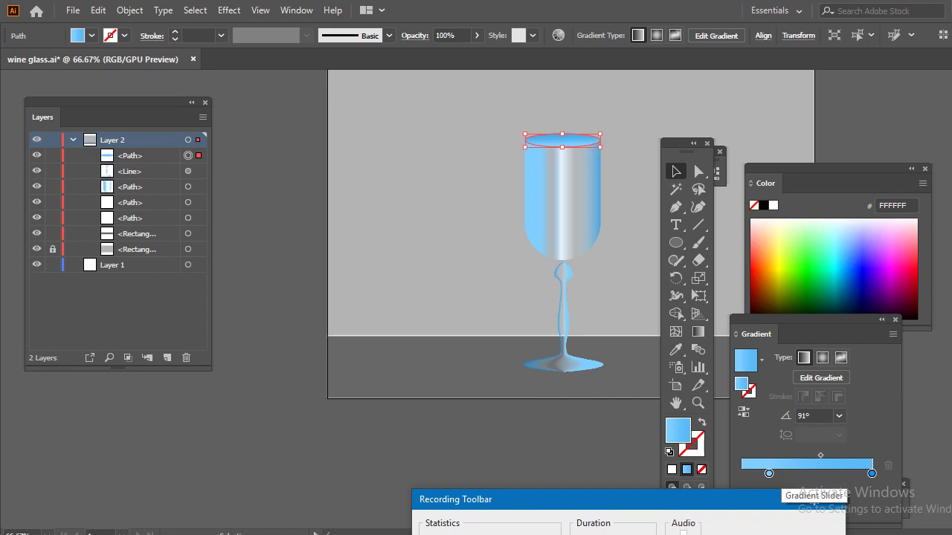
click(769, 473)
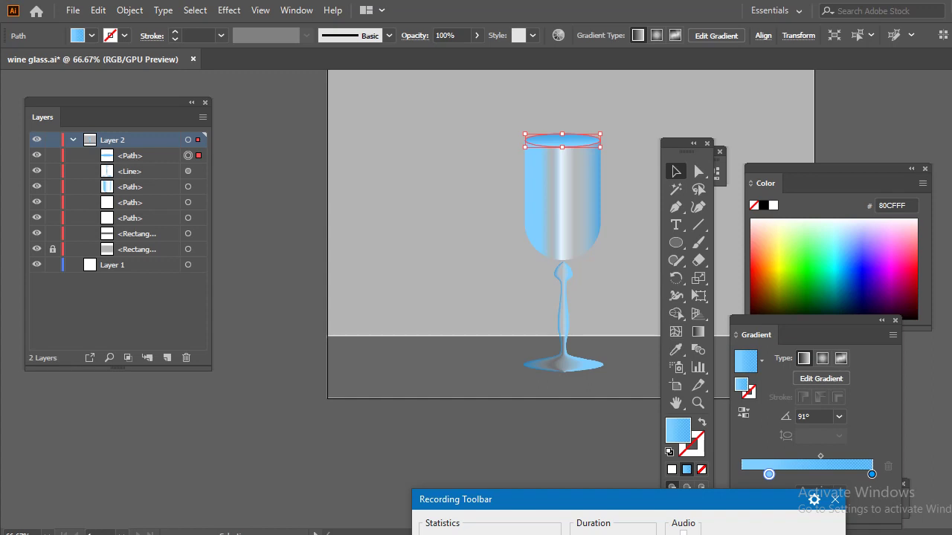
drag(818, 334, 864, 228)
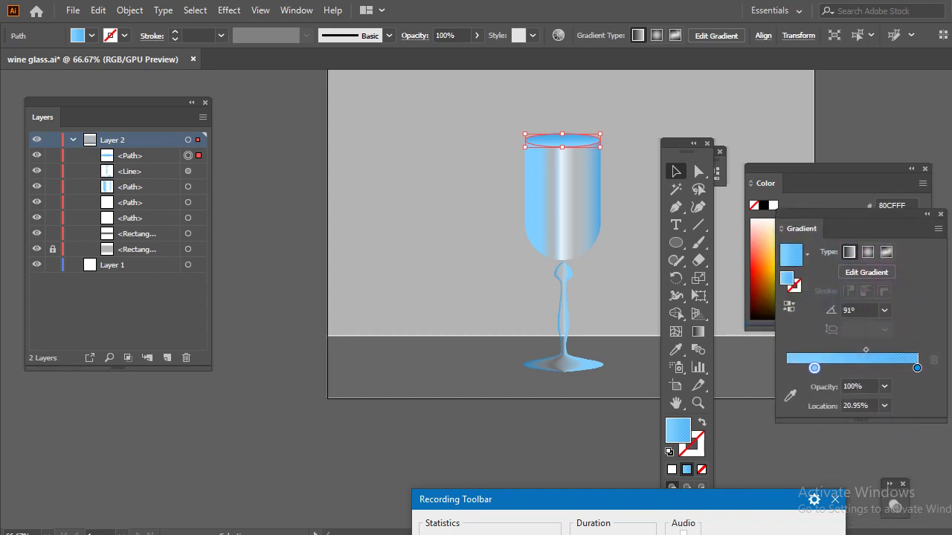
Step: Fade the rim gradient's left stop to 22% opacity, then reselect the rim
text(90)
key(Return)
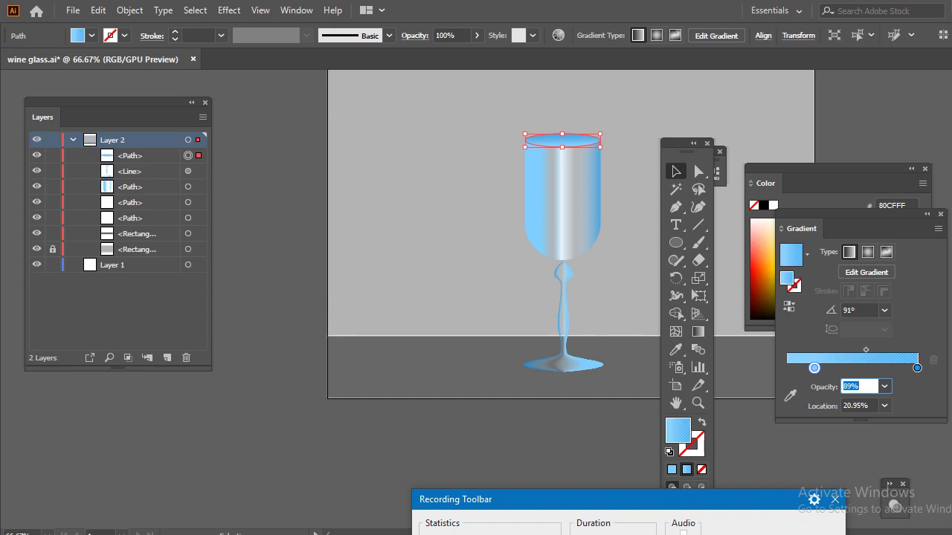
key(shift+Down)
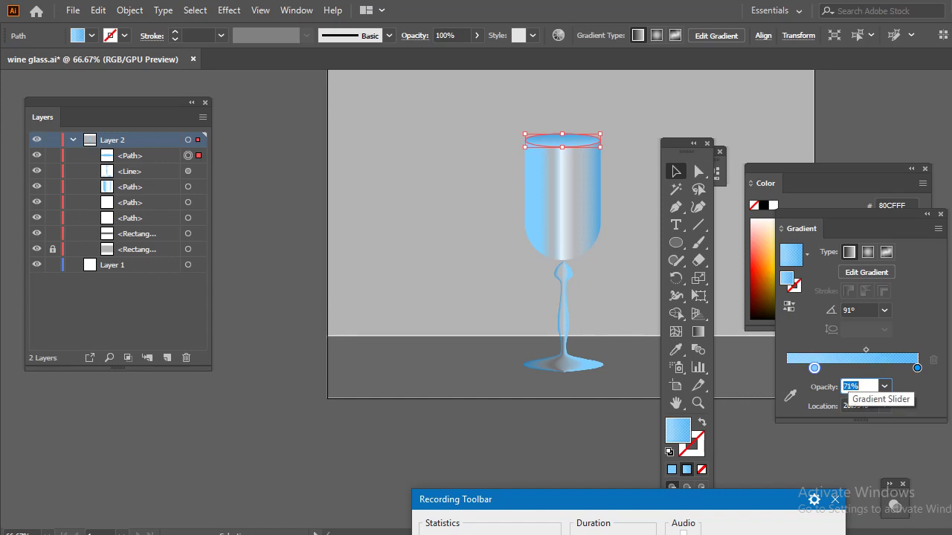
text(55)
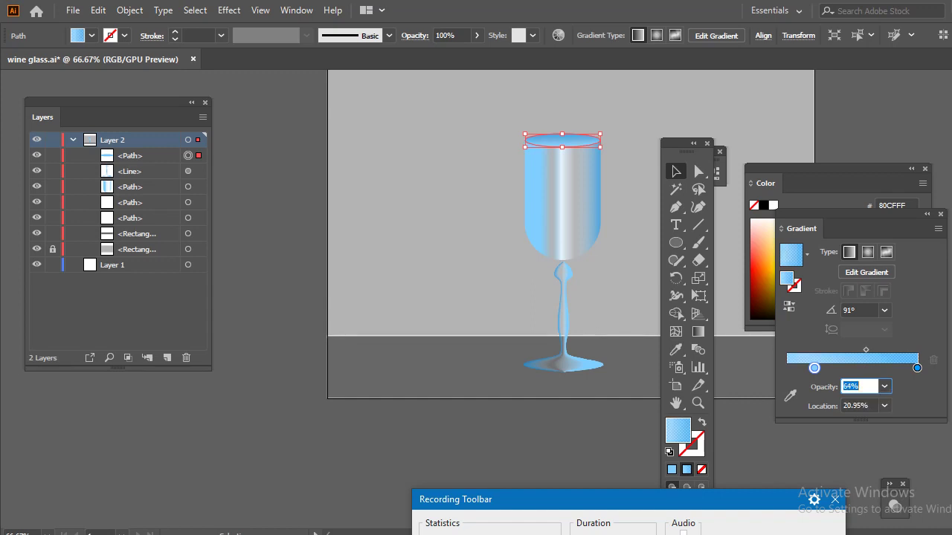
key(Return)
text(29)
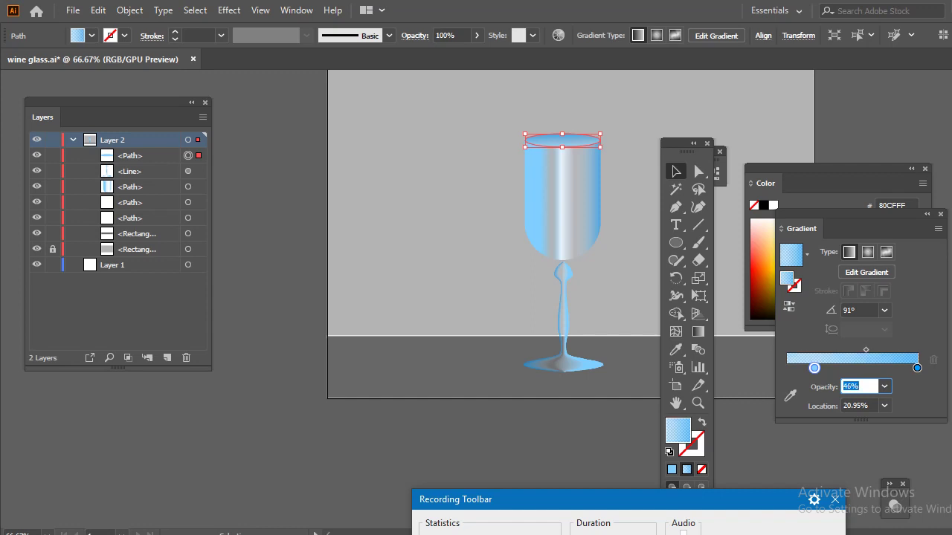
text(22)
key(Return)
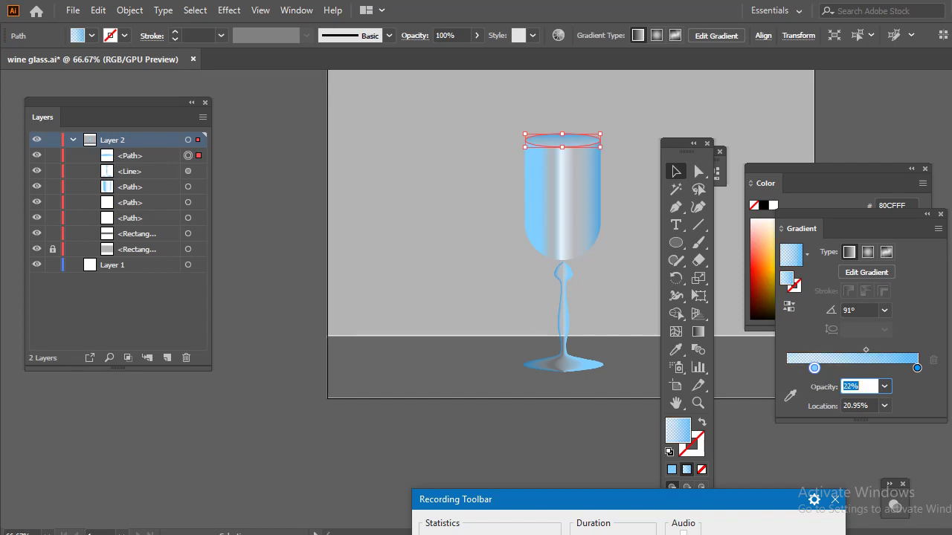
key(ctrl+shift+a)
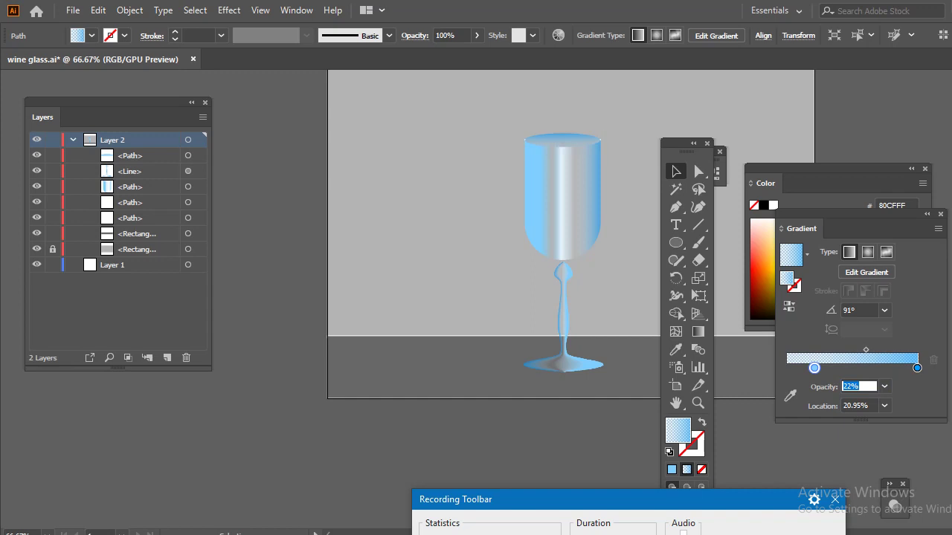
click(582, 145)
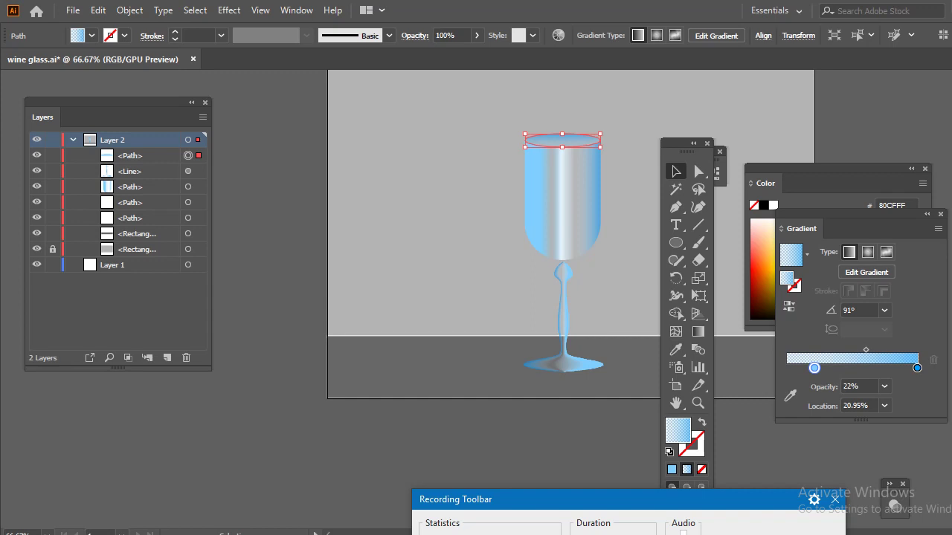
key(x)
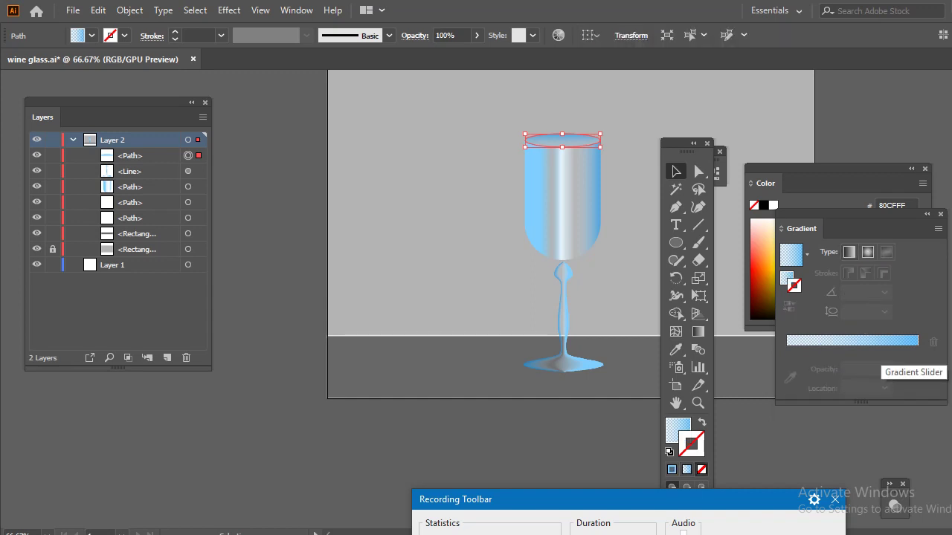
Step: Apply a reversed blue gradient to the rim ellipse's outline, moving the right stop to 41.62%
click(885, 340)
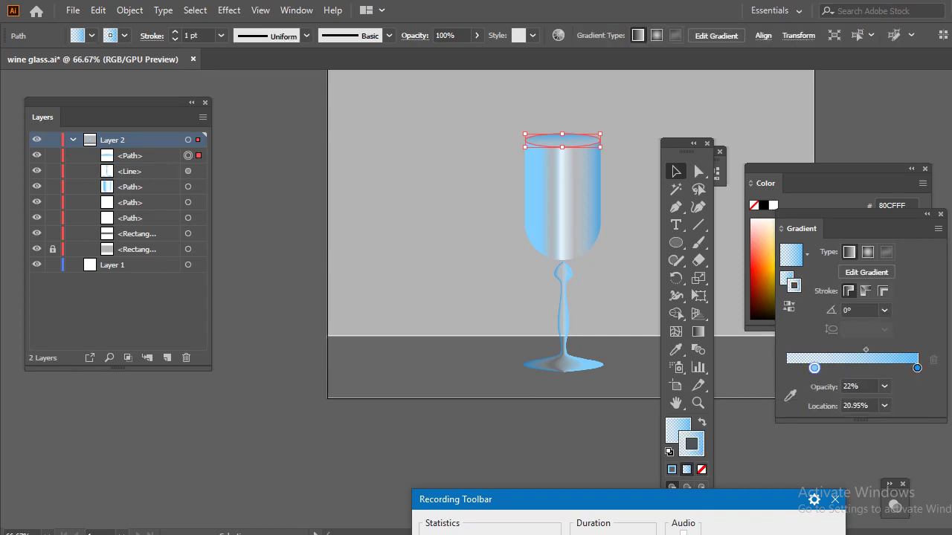
click(789, 306)
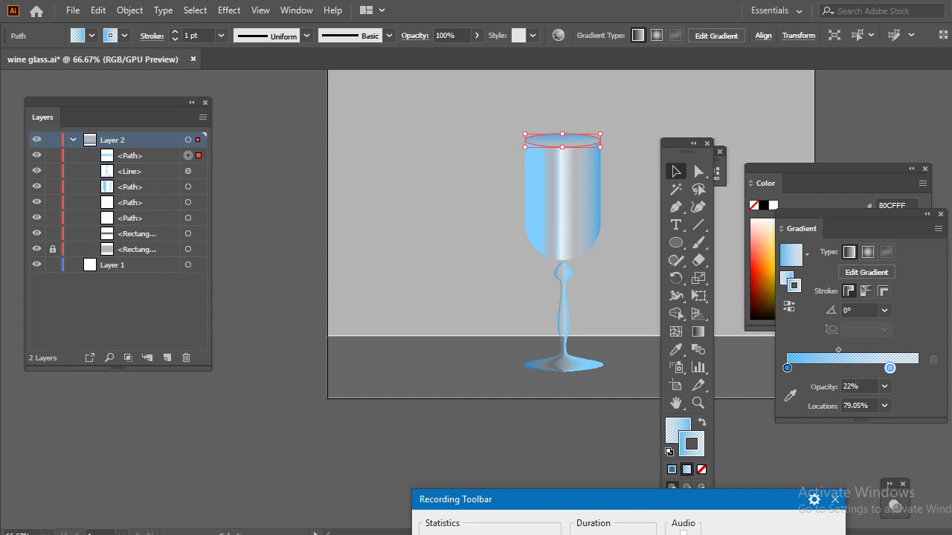
key(ctrl+shift+a)
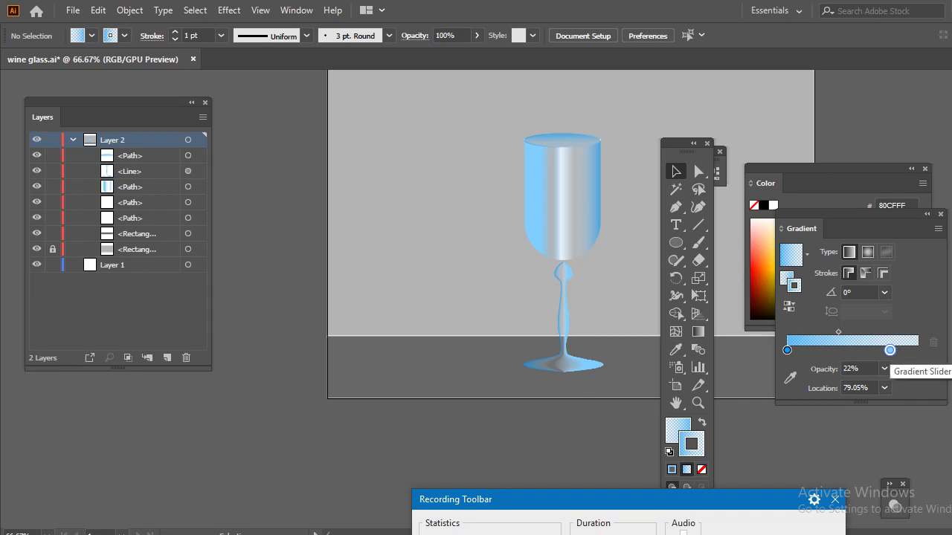
drag(889, 349, 850, 350)
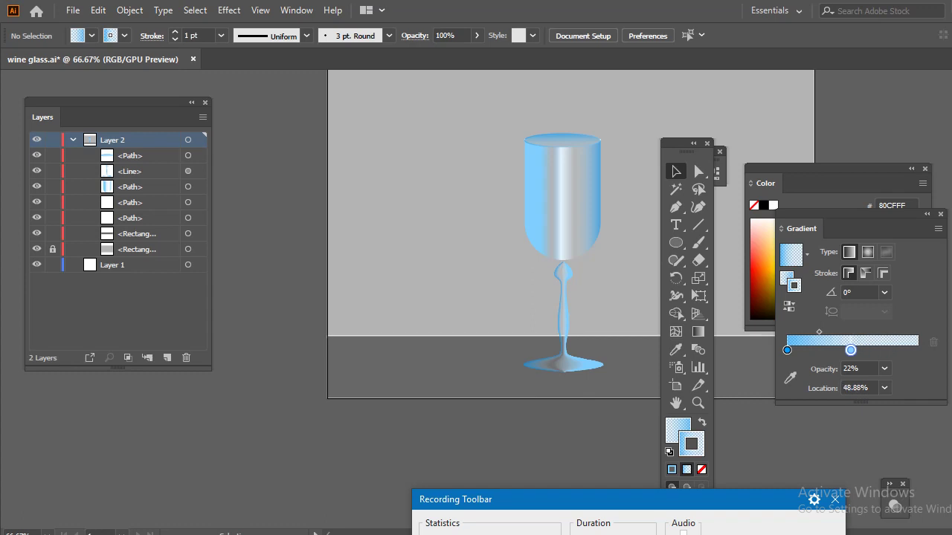
click(563, 139)
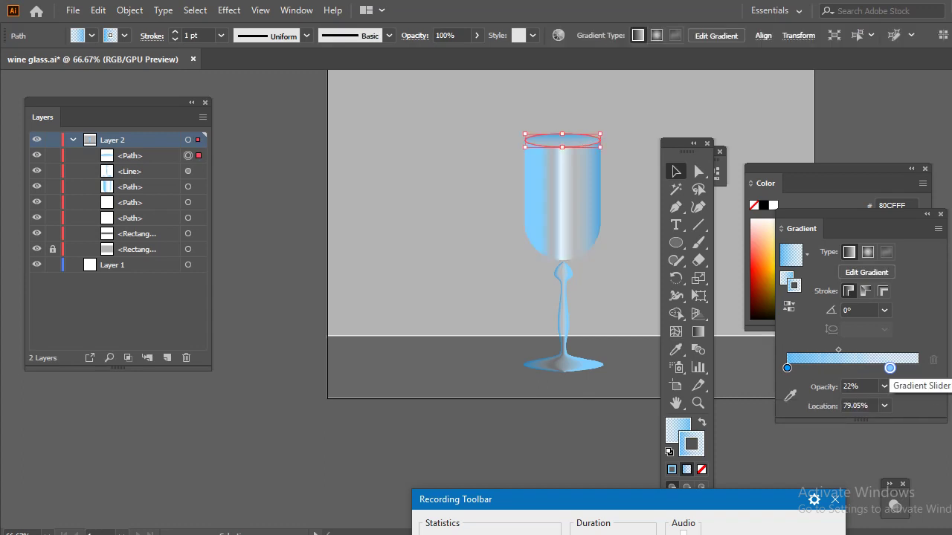
drag(889, 367, 842, 367)
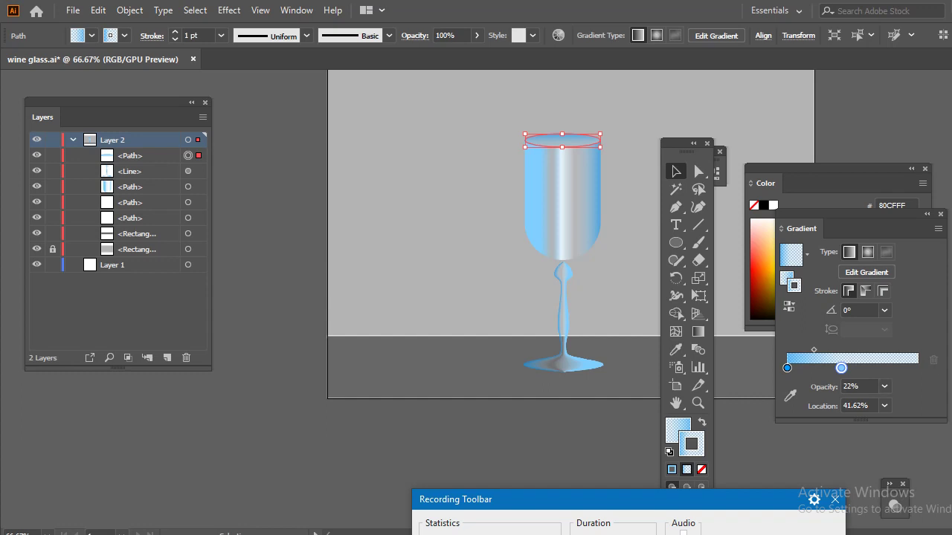
Step: Raise the 41.62% gradient stop's opacity stepwise from 30% up to 100%
text(30)
key(Return)
text(45)
key(Return)
text(60)
key(Return)
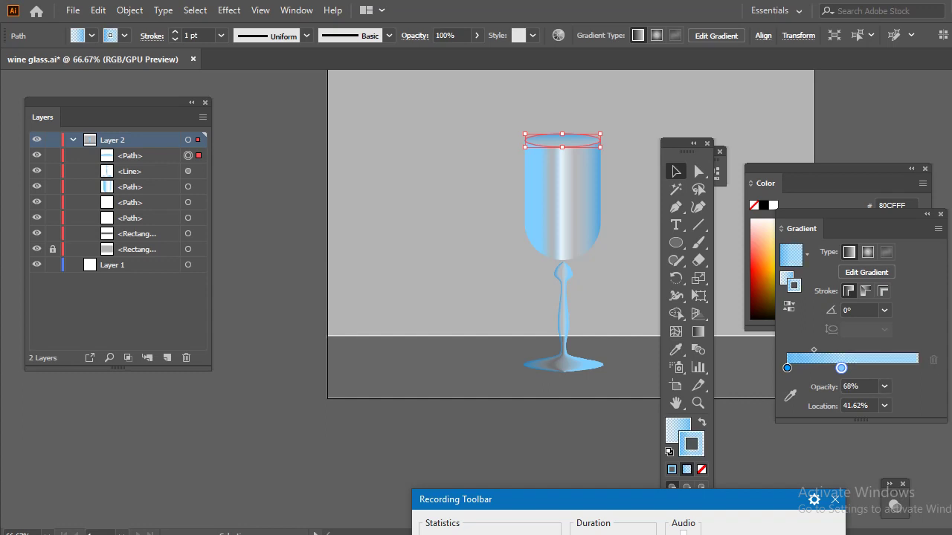
text(75)
key(Return)
text(92)
key(Return)
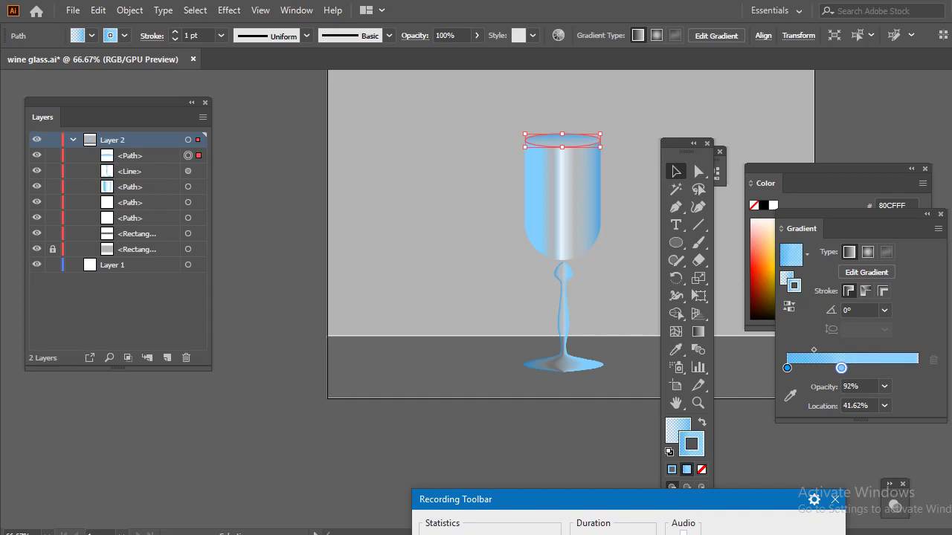
text(100)
key(Return)
Step: Add a pale lavender C2C9FF stop (RGB 194/201/255) at 21.51% to the rim's outline gradient
click(815, 367)
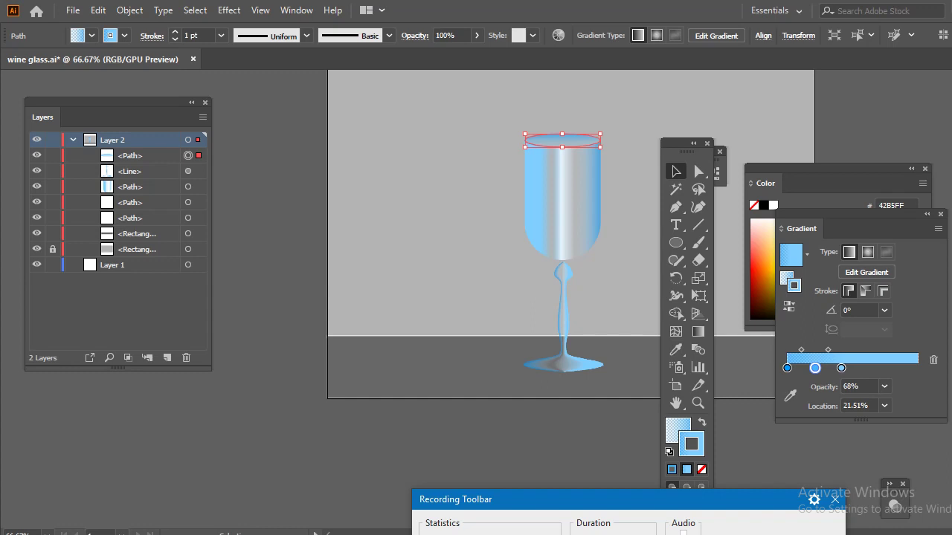
double_click(816, 368)
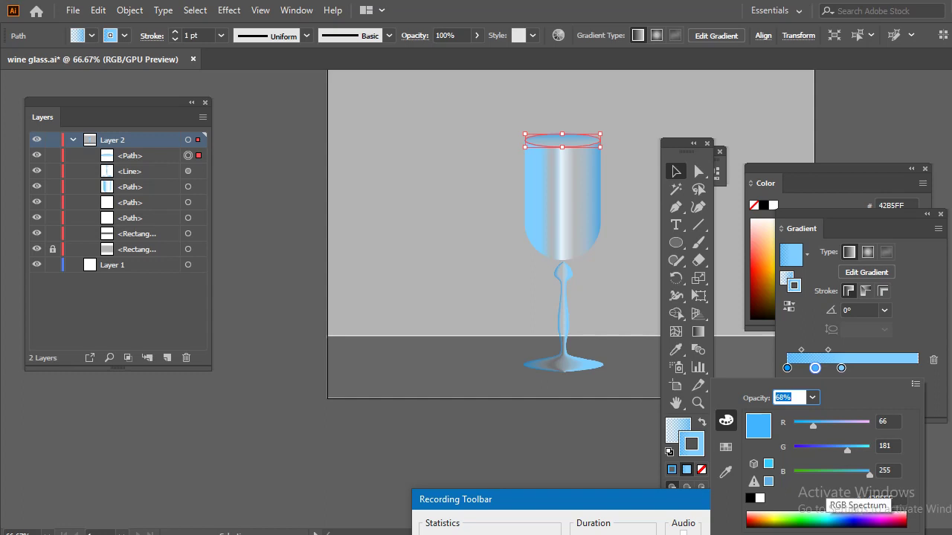
click(833, 514)
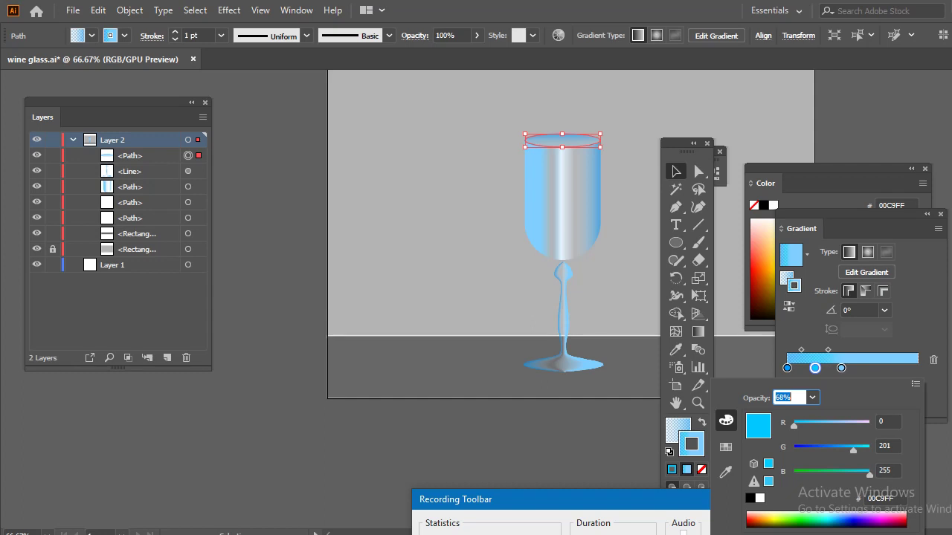
drag(793, 425, 852, 425)
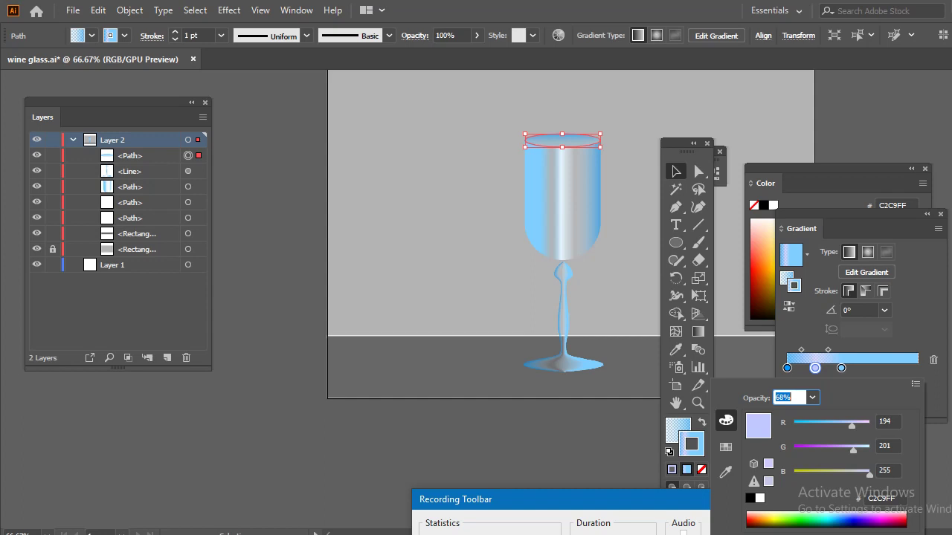
key(Return)
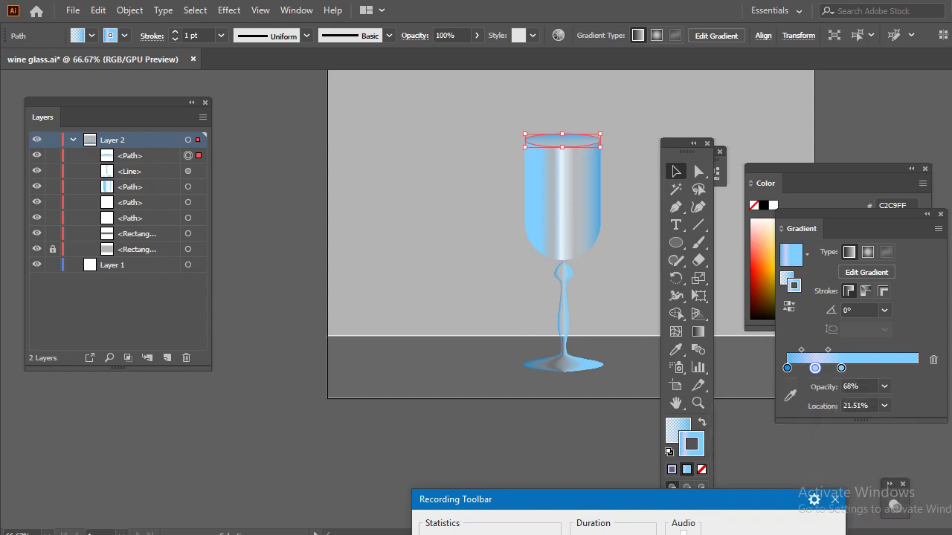
key(ctrl+shift+a)
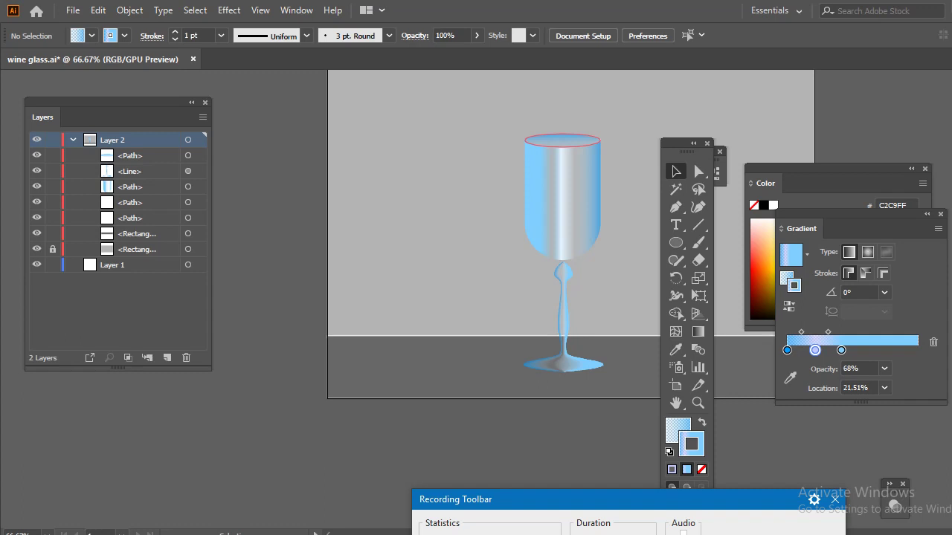
Step: Select the rim ellipse, bowl and stem together and group them into one wine glass
click(588, 138)
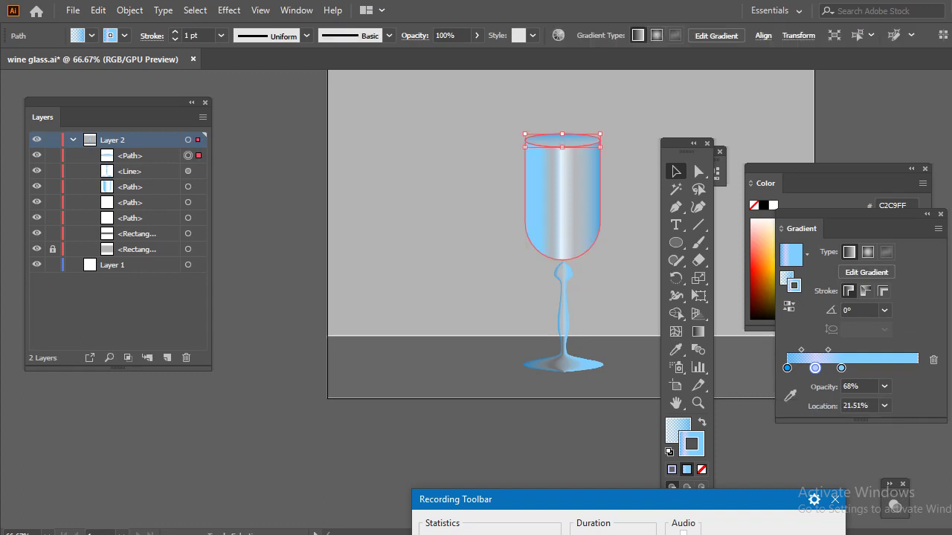
shift+click(573, 223)
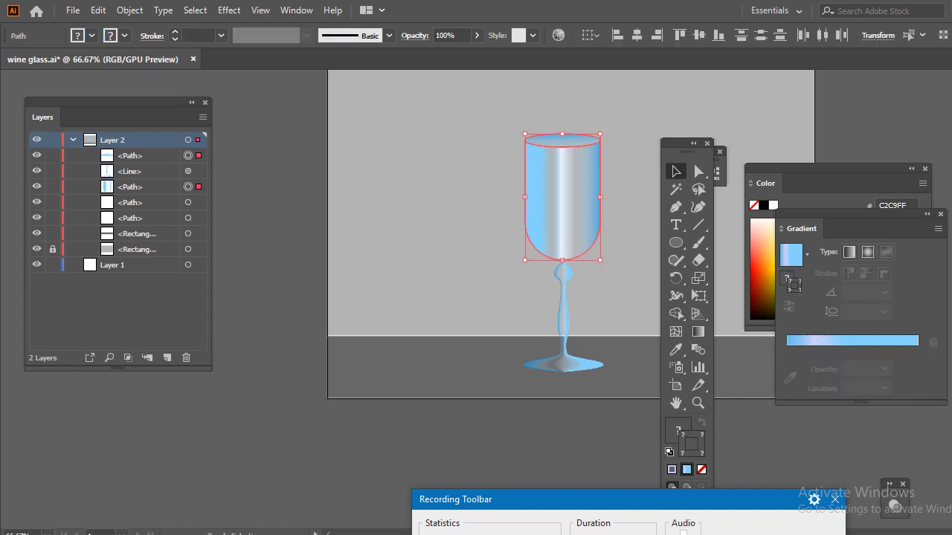
shift+click(563, 363)
right_click(563, 363)
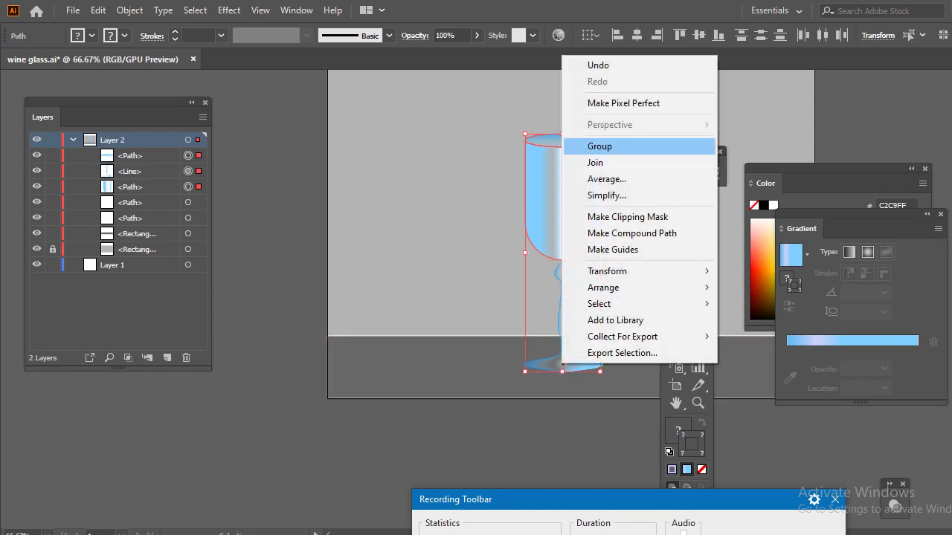
click(599, 145)
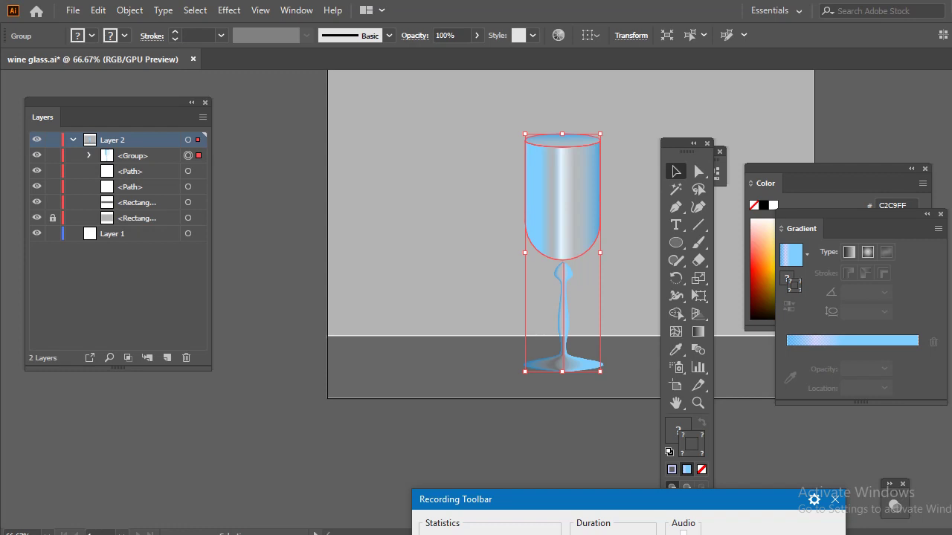
Step: Alt-drag a copy of the glass beside the original and give its stem default black fill
key(super)
drag(595, 239, 515, 244)
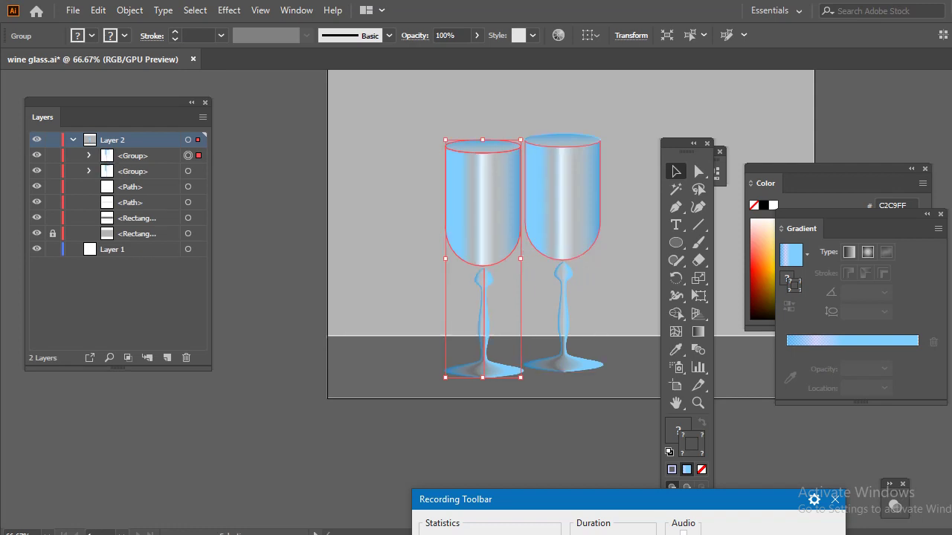
click(563, 201)
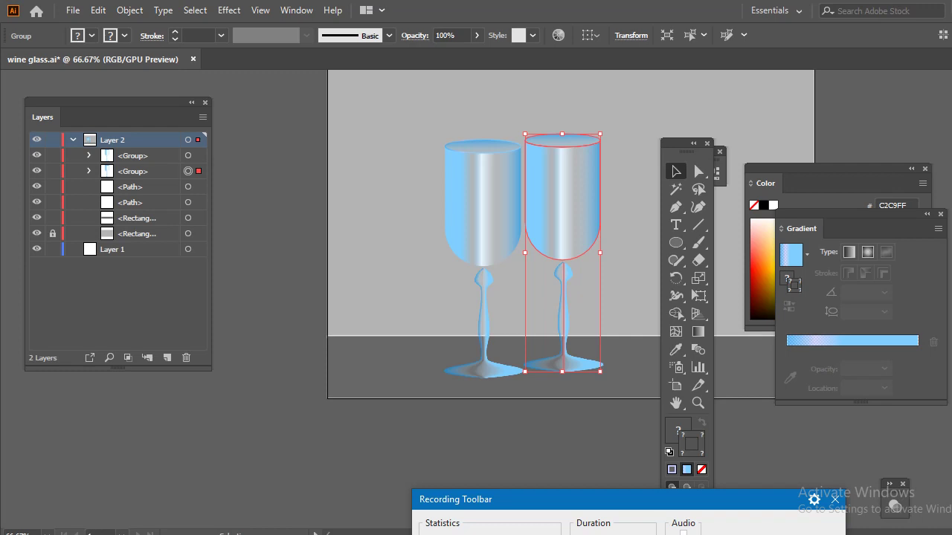
key(F6)
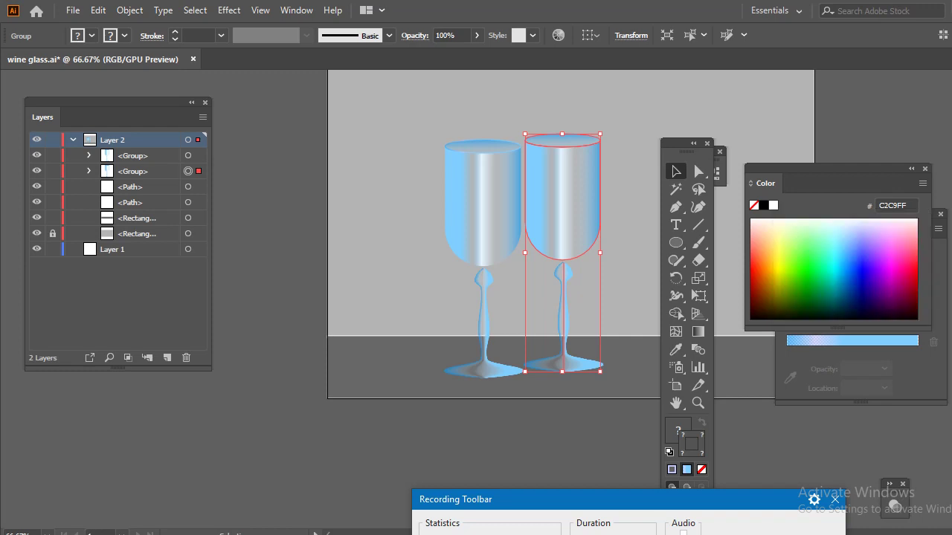
key(d)
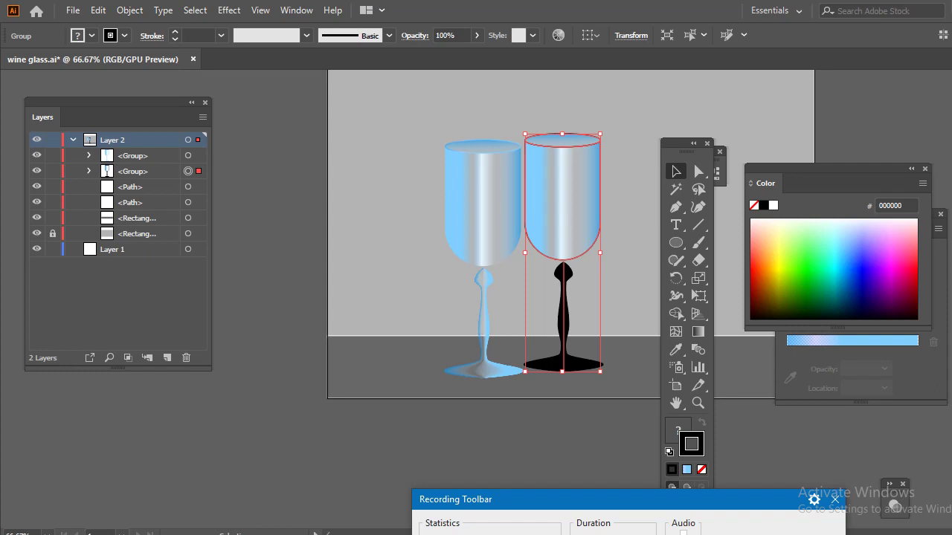
Step: Ungroup the duplicate glass and swap its bowl's fill and stroke to make it solid black
right_click(581, 233)
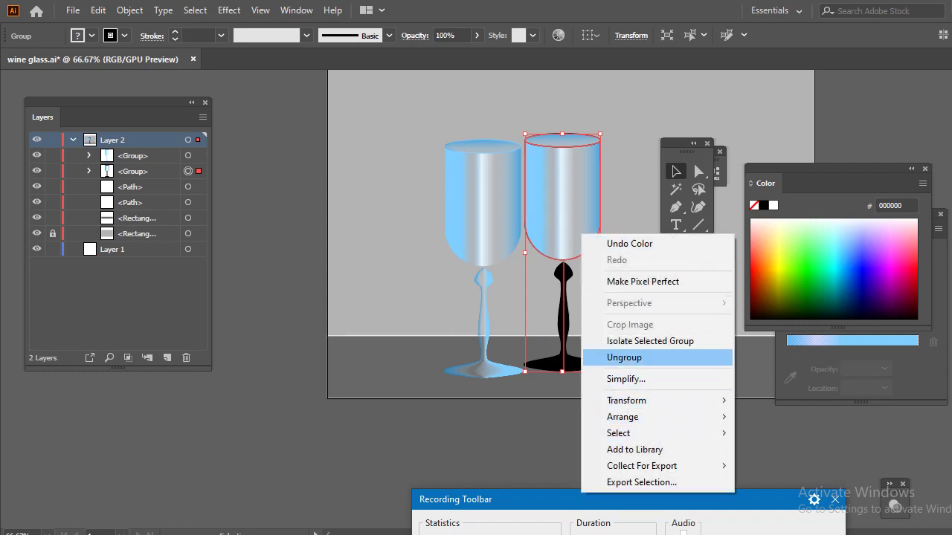
click(625, 358)
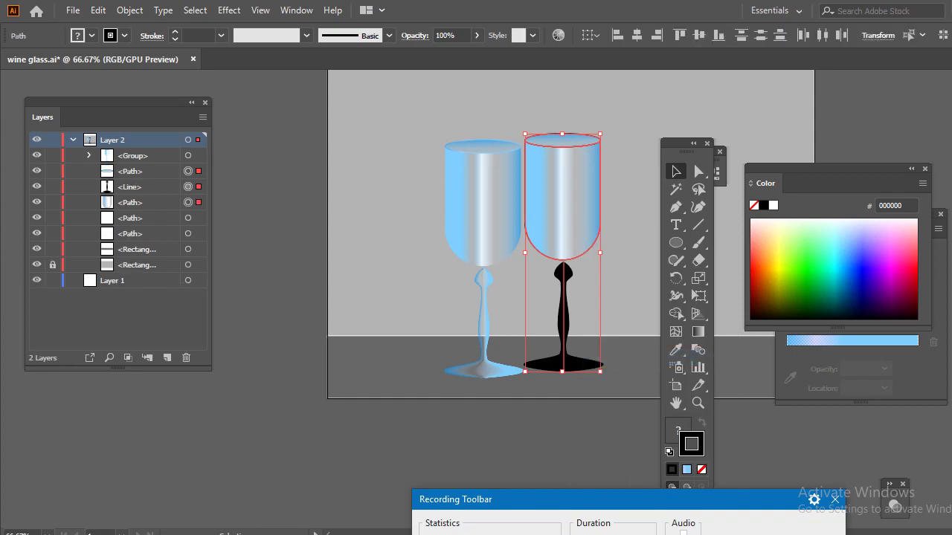
click(629, 349)
click(562, 201)
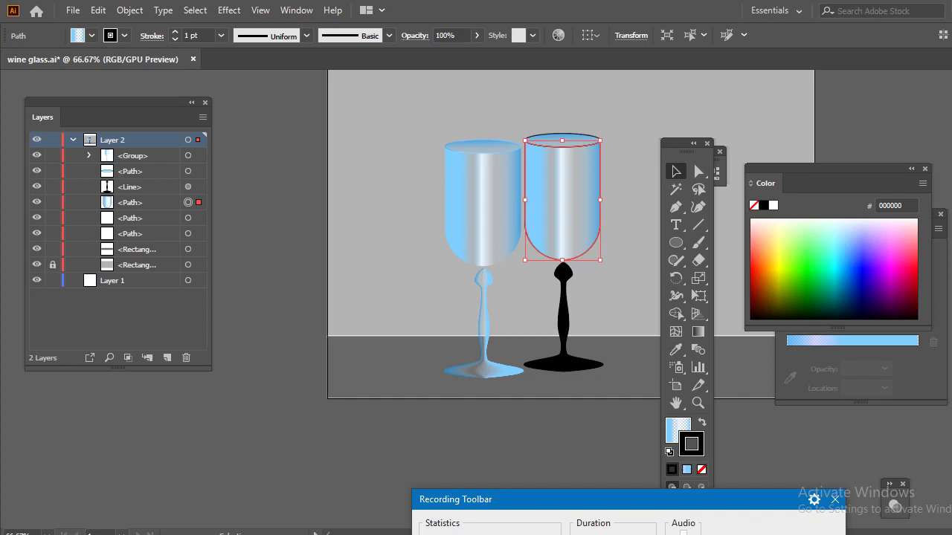
key(shift+x)
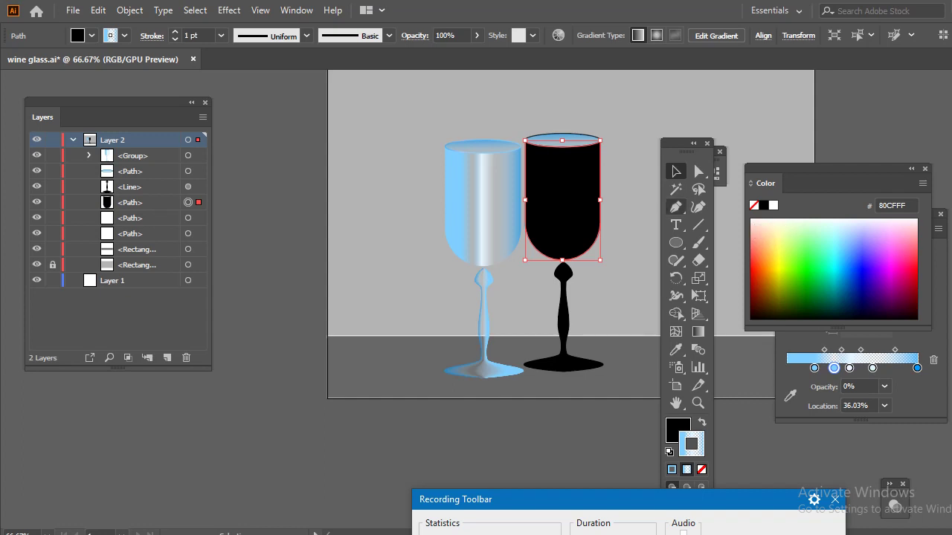
Step: Make the right glass's rim black and remove the outlines from its rim and bowl
click(562, 139)
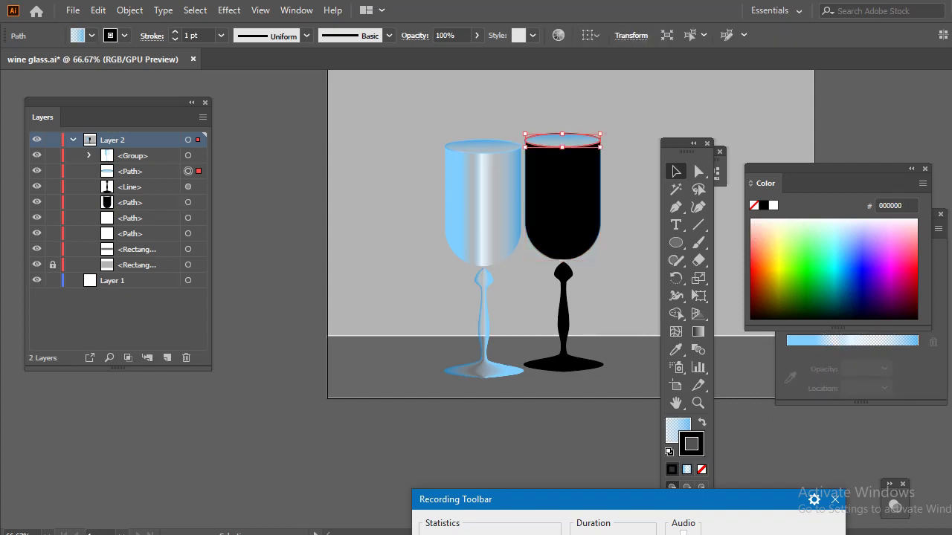
key(shift+x)
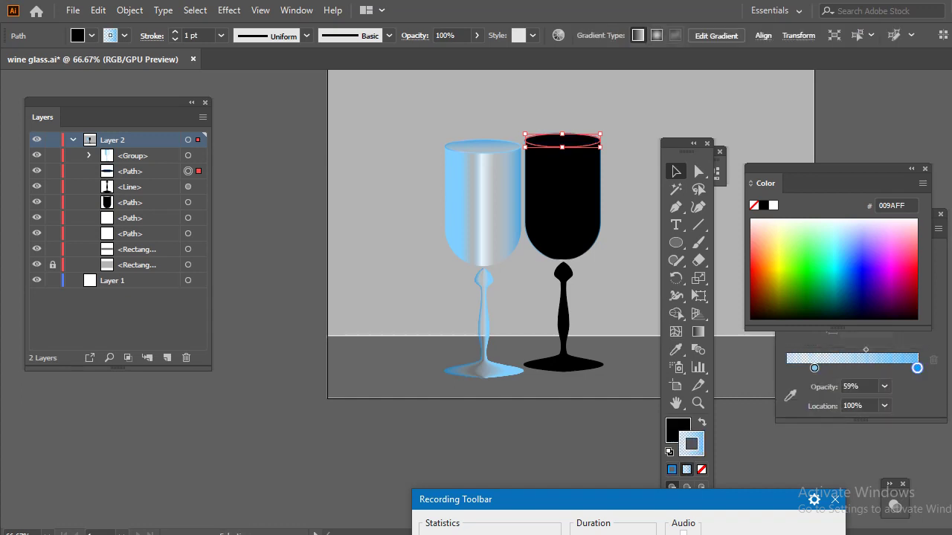
key(slash)
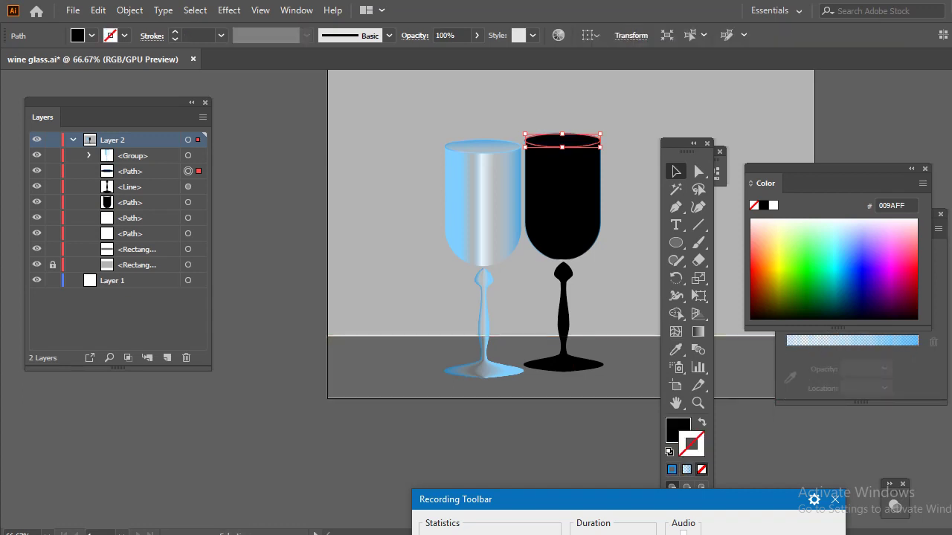
click(600, 220)
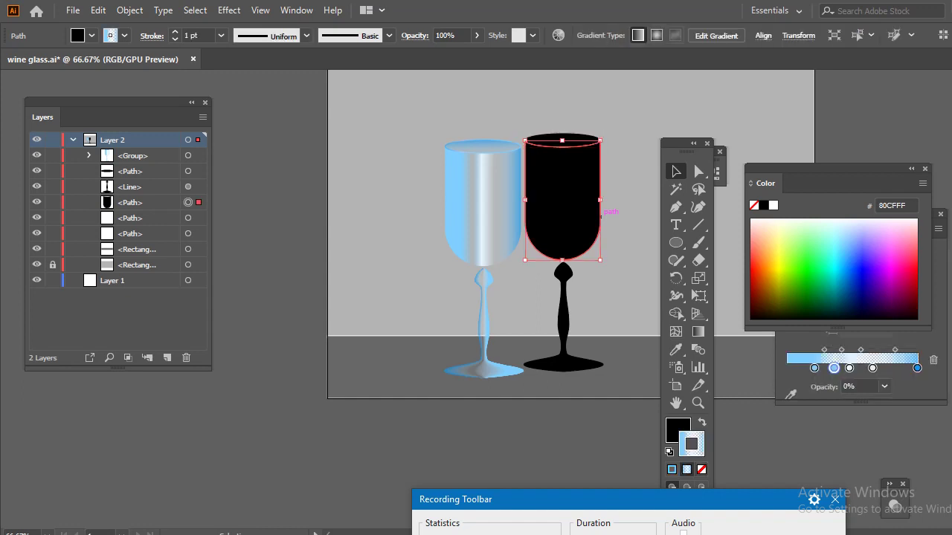
key(slash)
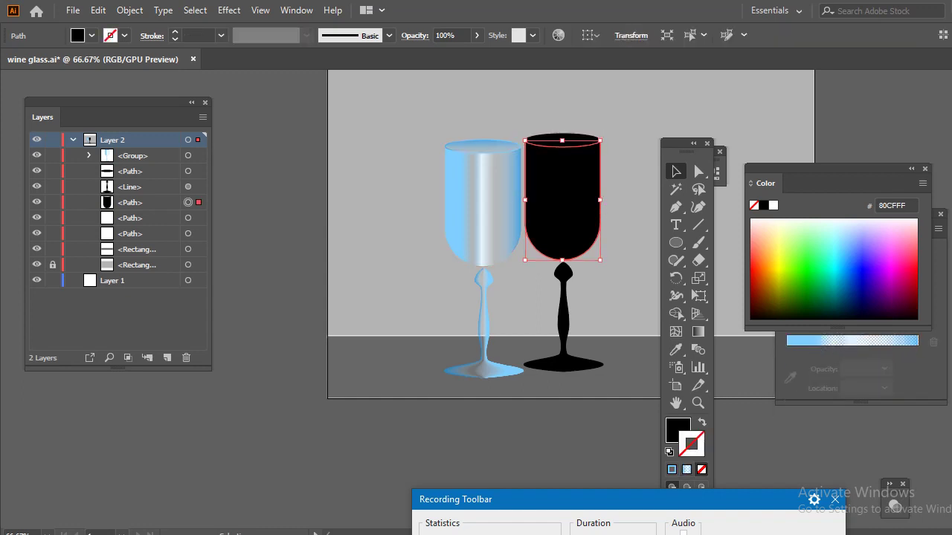
key(ctrl+shift+a)
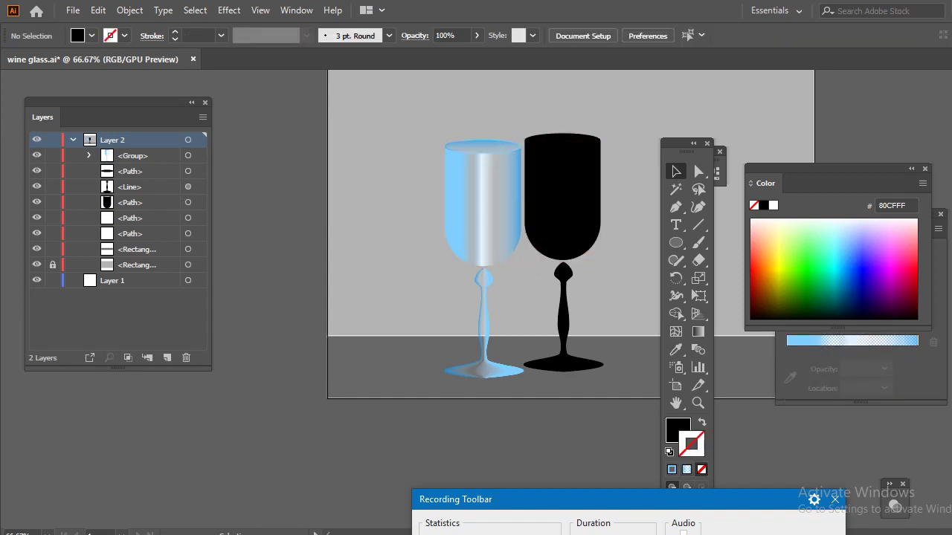
Step: Enter isolation mode on the black bowl, exit back to the full artwork, and select the stem
click(587, 193)
double_click(588, 193)
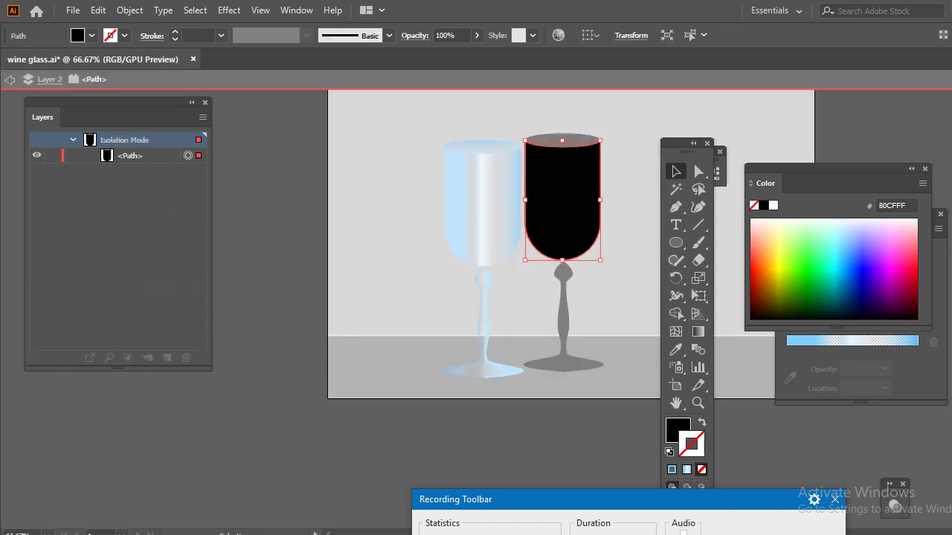
click(9, 80)
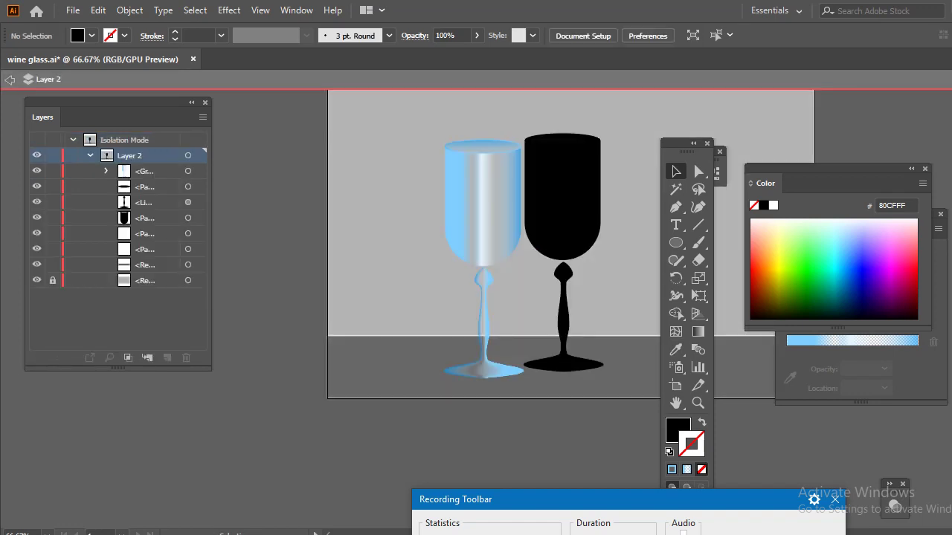
click(9, 80)
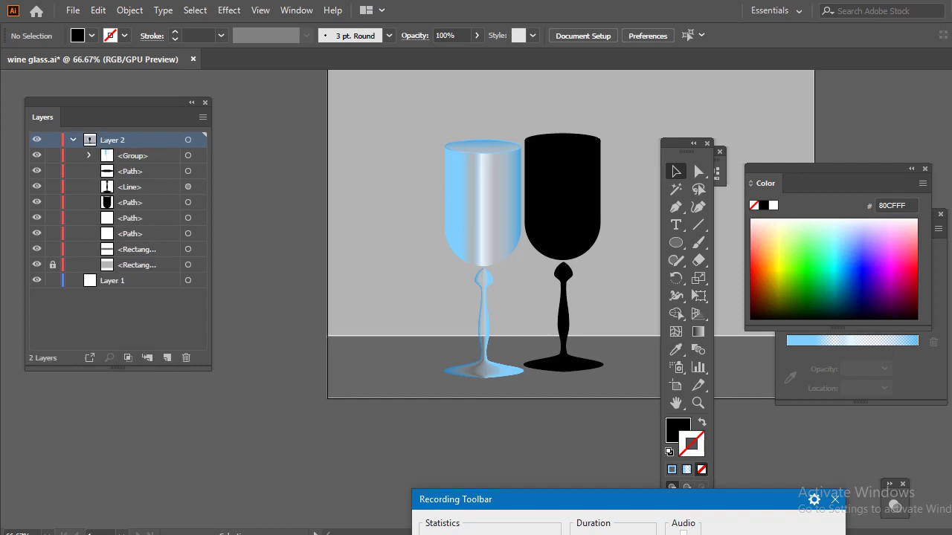
click(565, 281)
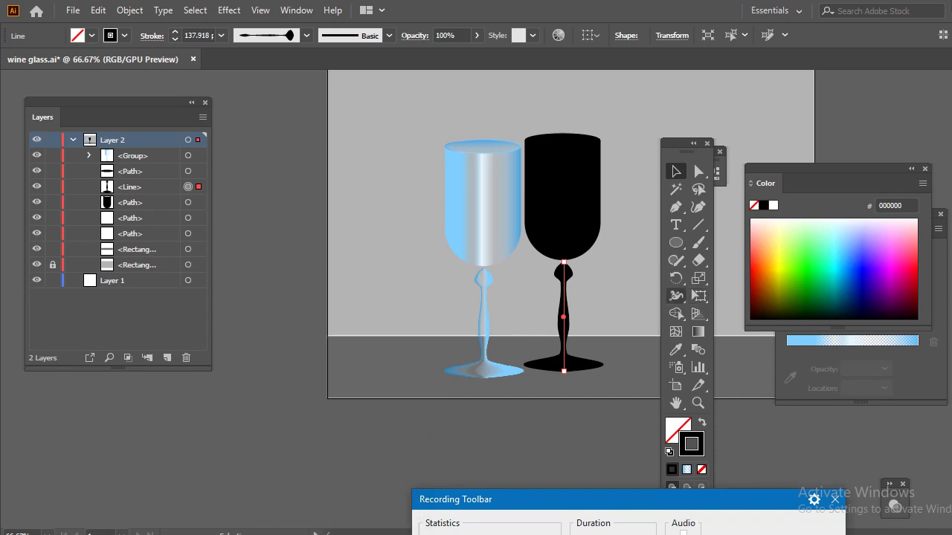
Step: Try warp and bloat distortions on the black stem, then undo them
click(676, 296)
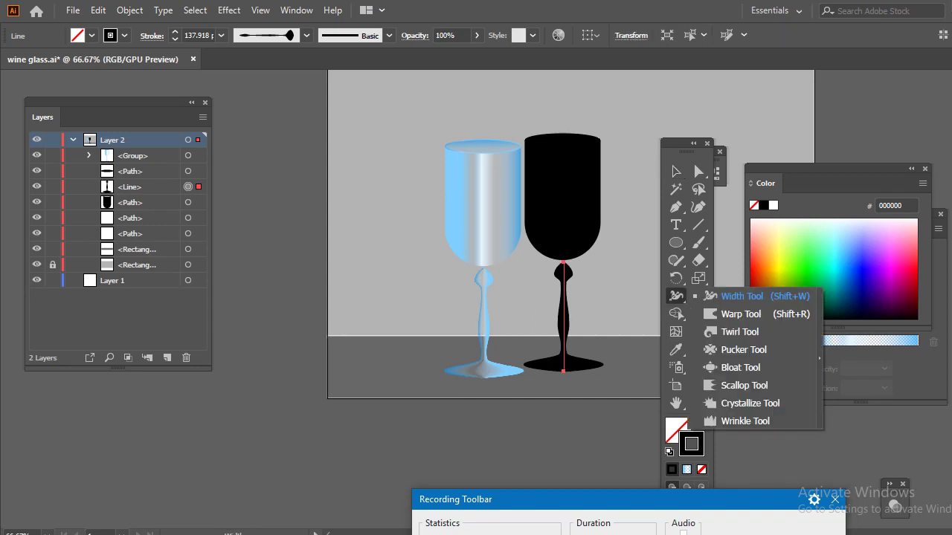
drag(676, 296, 743, 314)
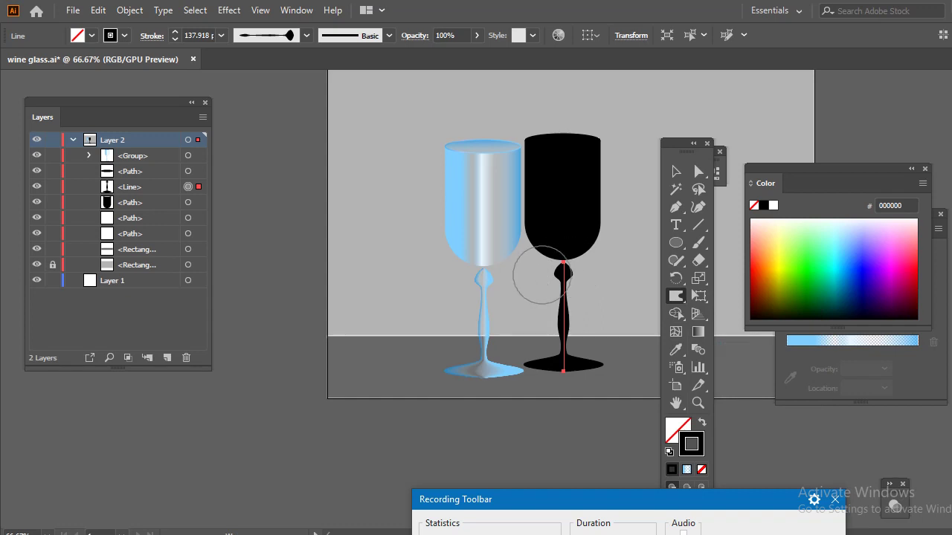
mouse_move(573, 276)
mouse_down()
mouse_move(602, 275)
mouse_move(585, 308)
mouse_up()
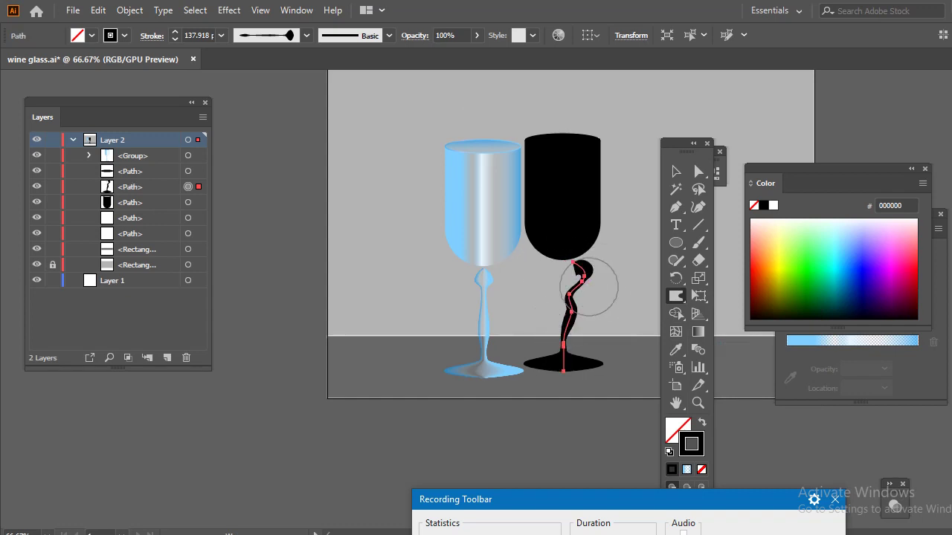
click(699, 260)
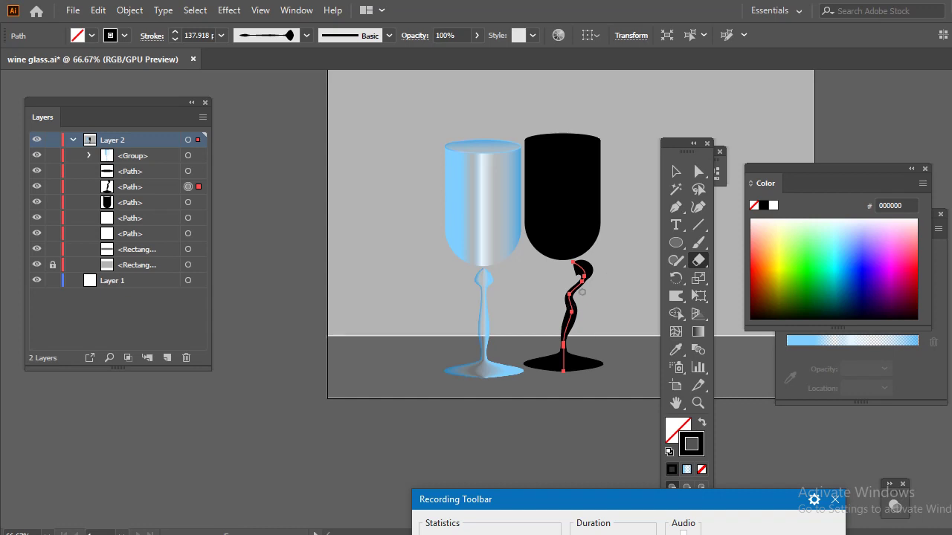
key(ctrl+z)
key(ctrl+z)
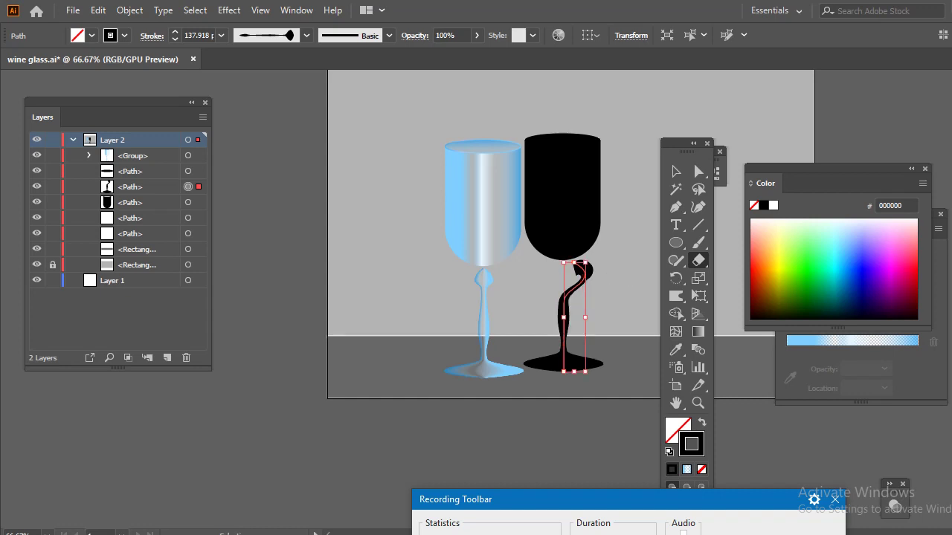
key(ctrl+z)
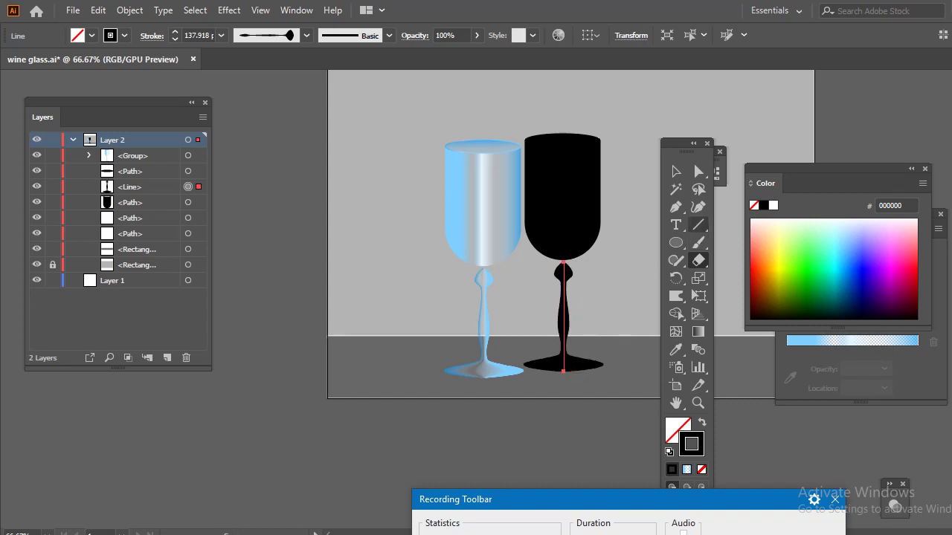
click(676, 296)
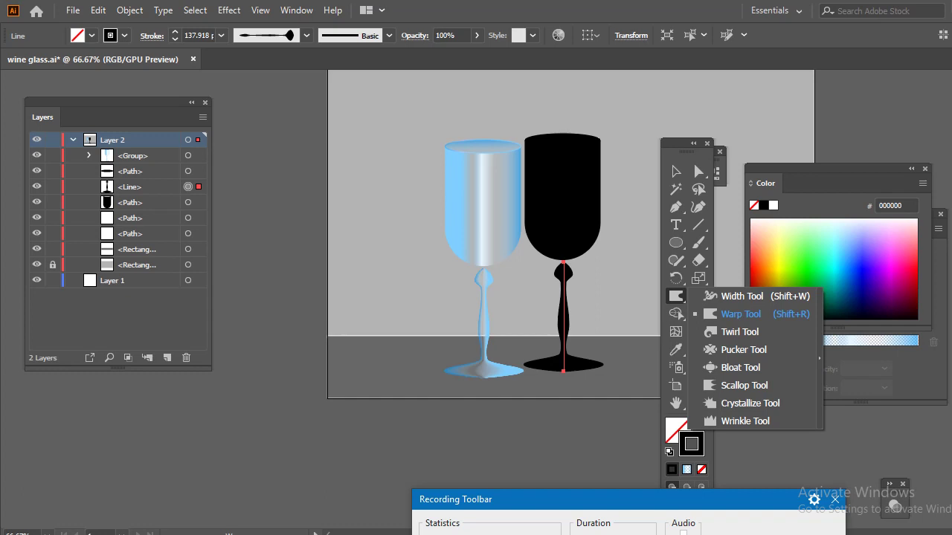
click(740, 367)
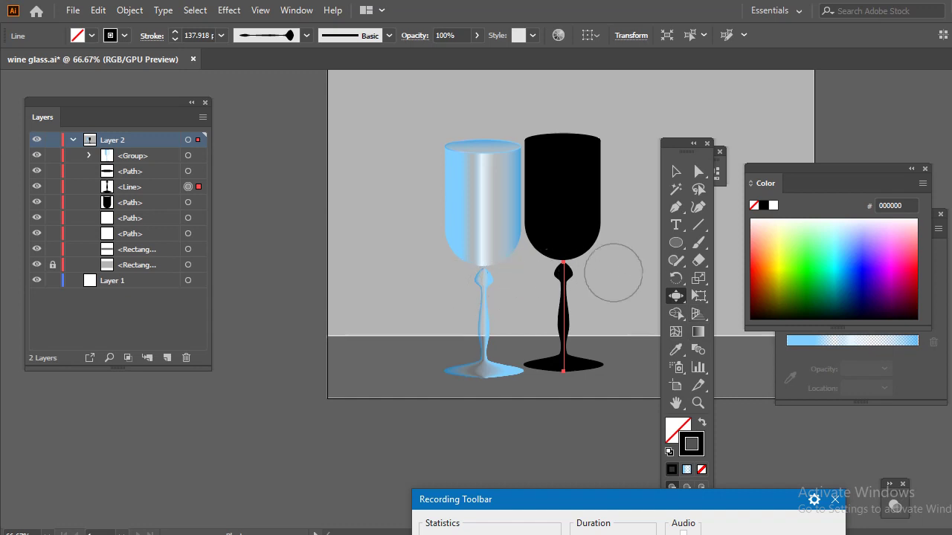
click(567, 277)
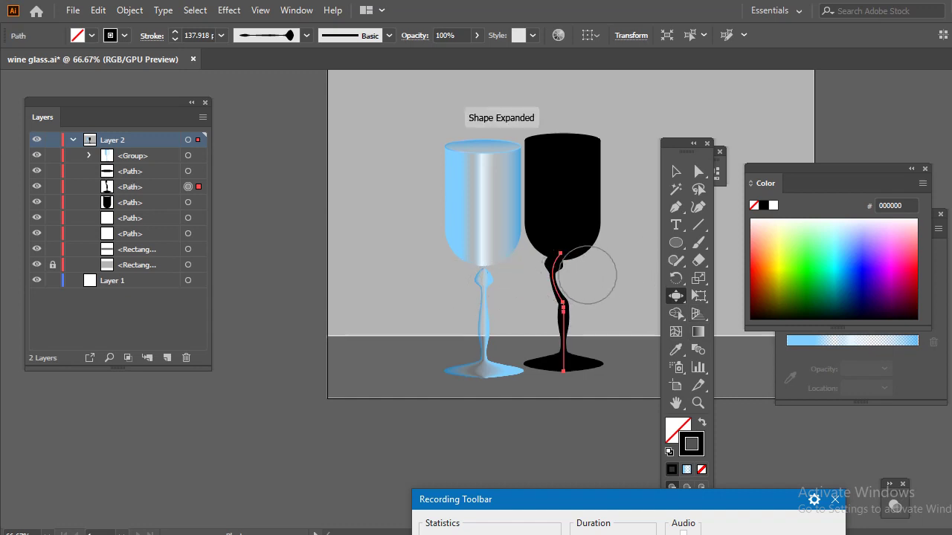
key(ctrl+z)
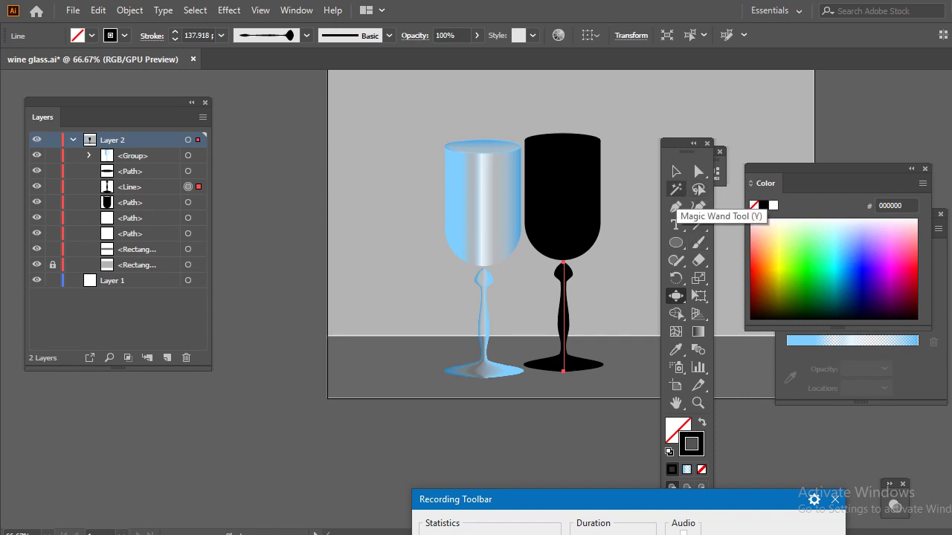
Step: Test moving the stem and tilting its top anchor right, undoing each attempt
key(a)
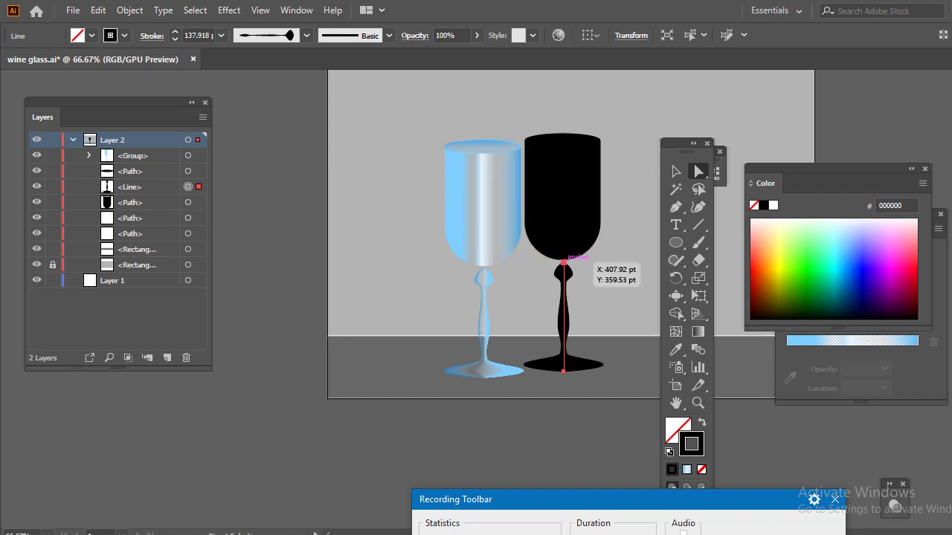
drag(563, 262, 588, 263)
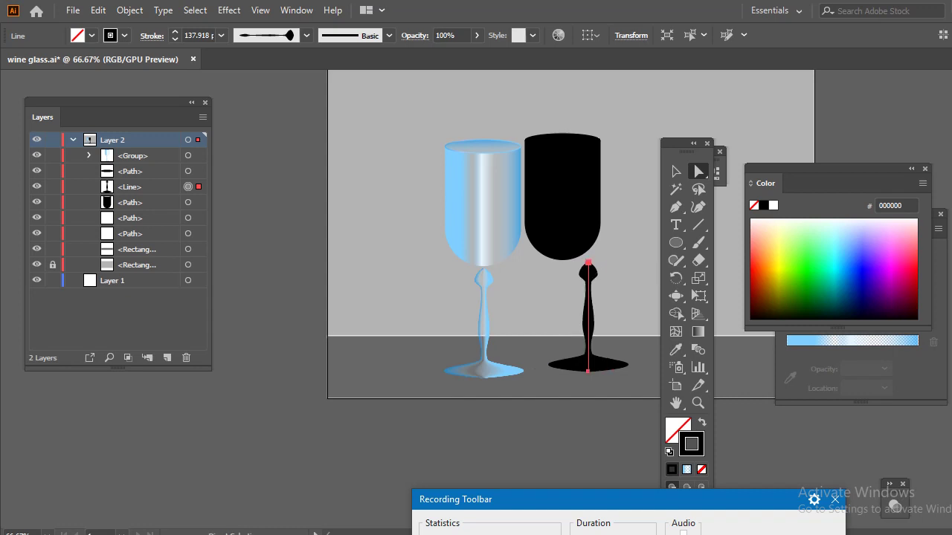
key(ctrl+z)
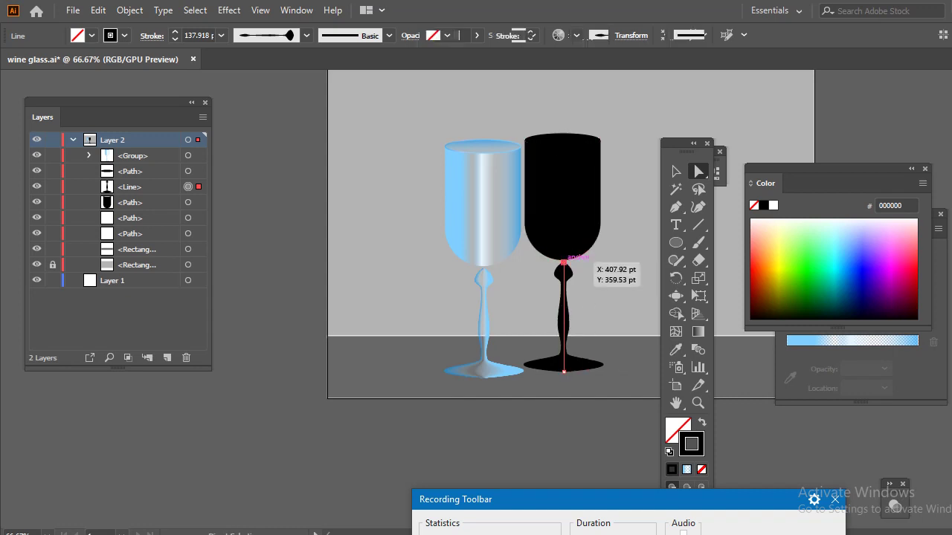
click(563, 263)
drag(564, 263, 600, 269)
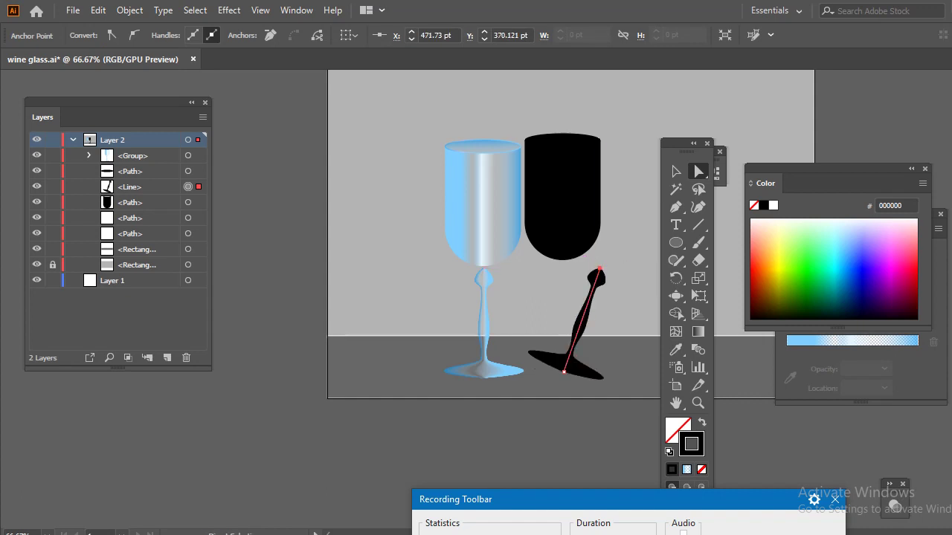
key(ctrl+z)
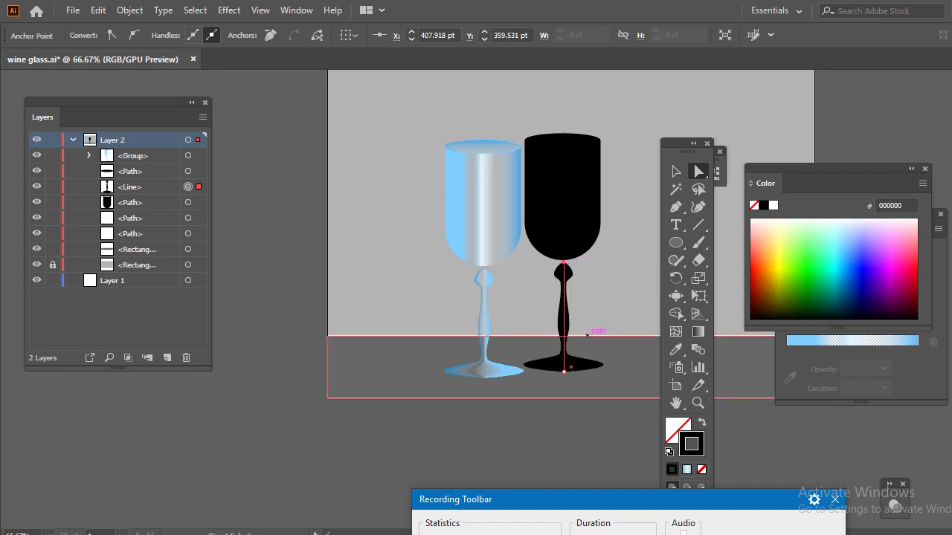
Step: Add an anchor midway down the stem and drag its top anchor right and down
key(p)
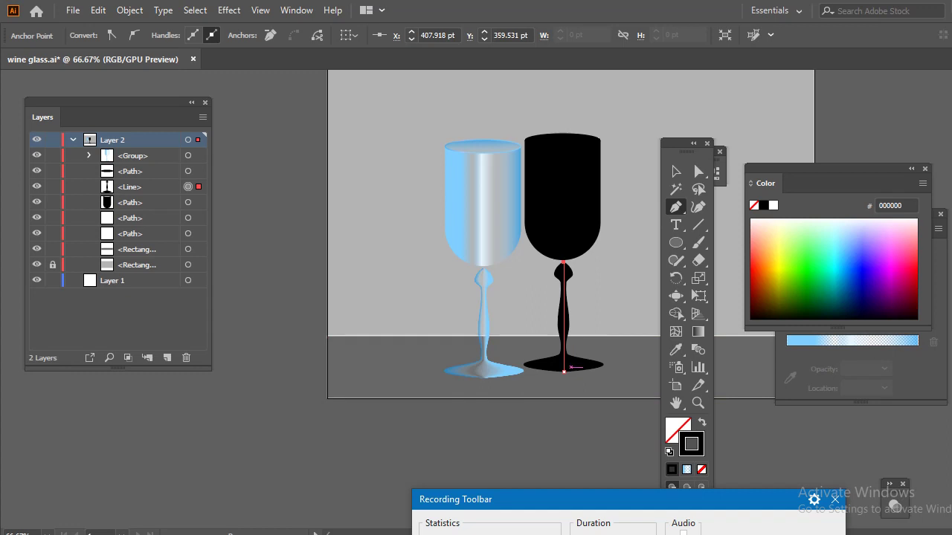
click(564, 340)
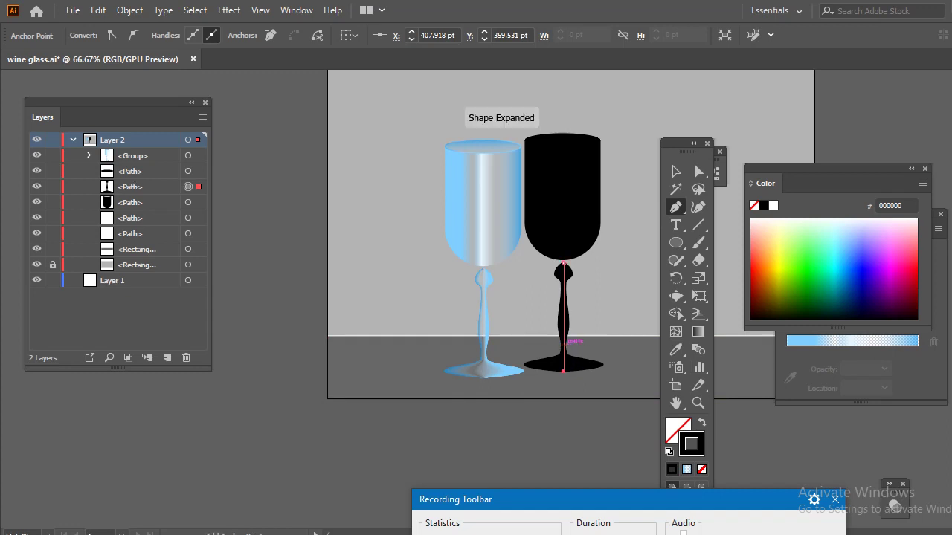
key(a)
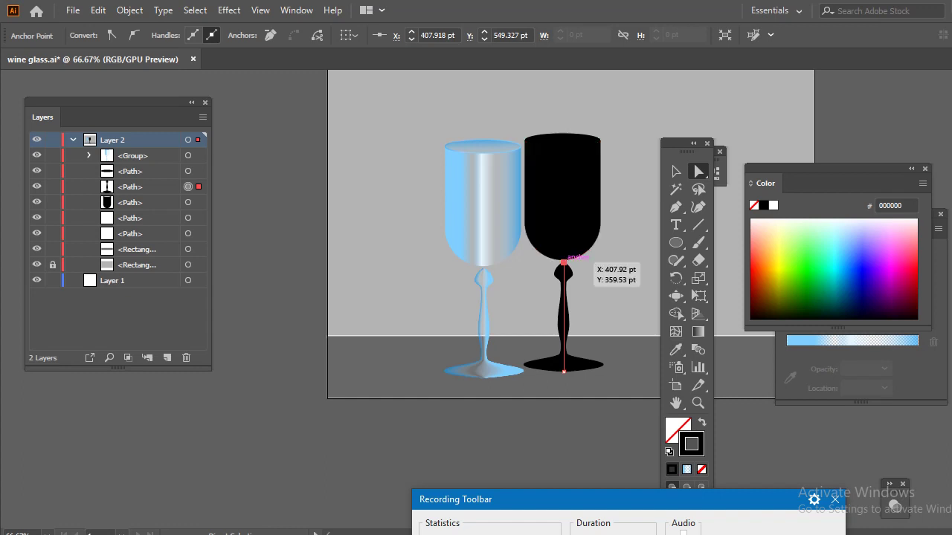
mouse_move(563, 263)
mouse_down()
mouse_move(582, 263)
mouse_move(586, 275)
mouse_move(563, 263)
mouse_up()
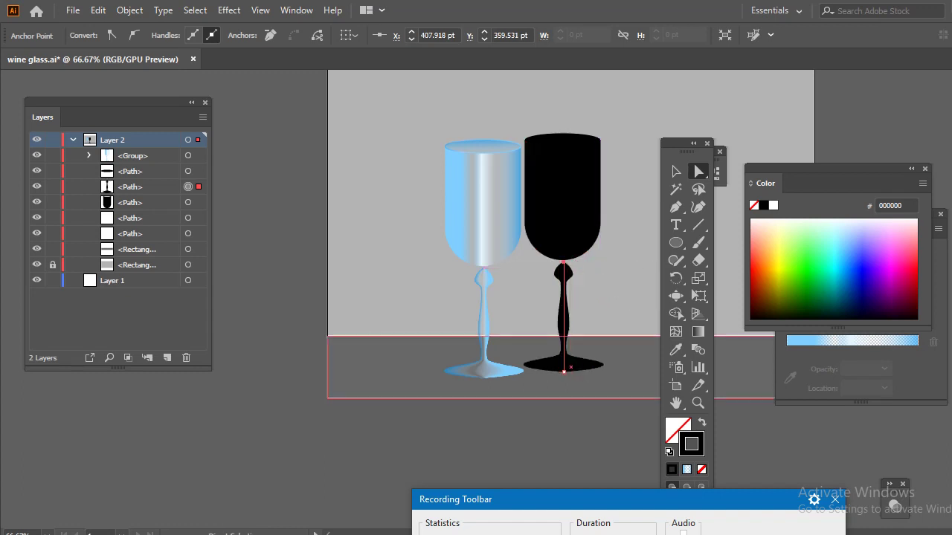
key(p)
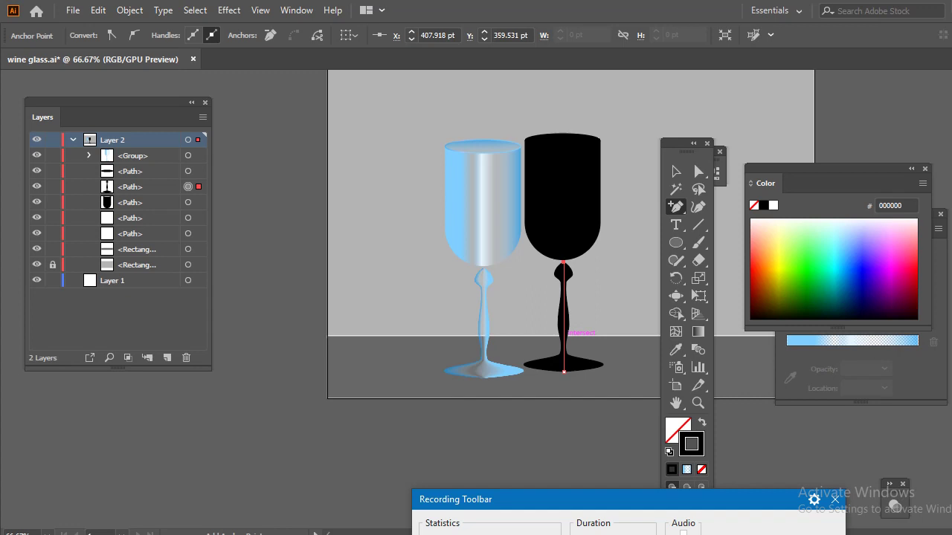
click(563, 338)
key(a)
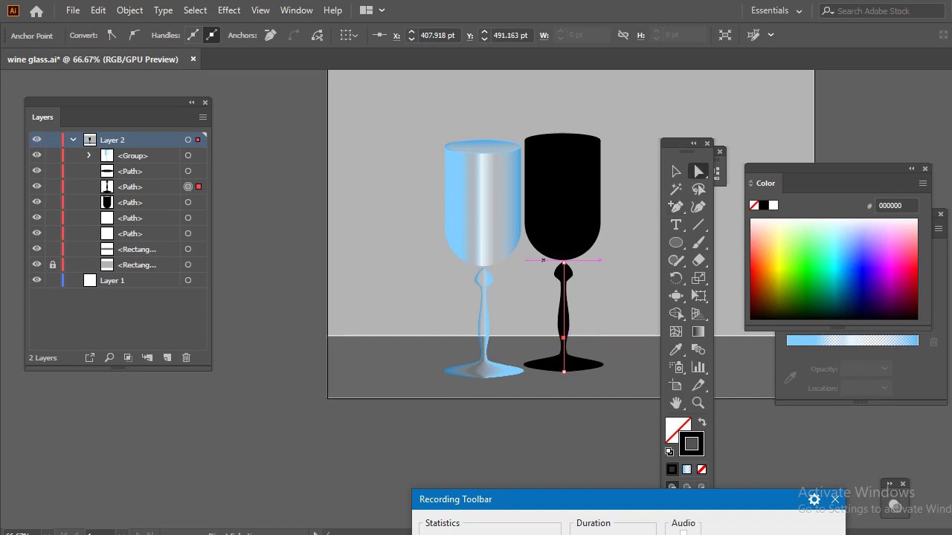
click(564, 264)
drag(564, 262, 575, 267)
key(ctrl+shift+a)
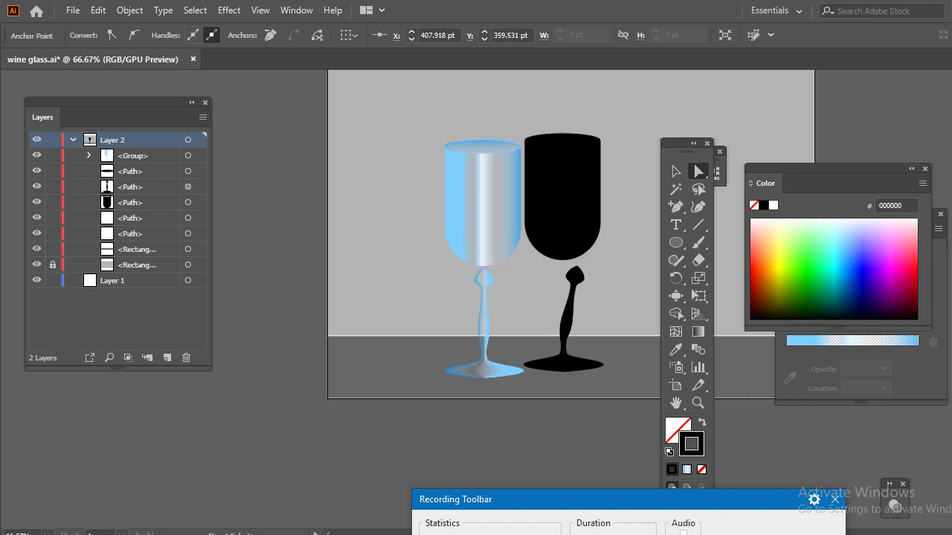
click(576, 266)
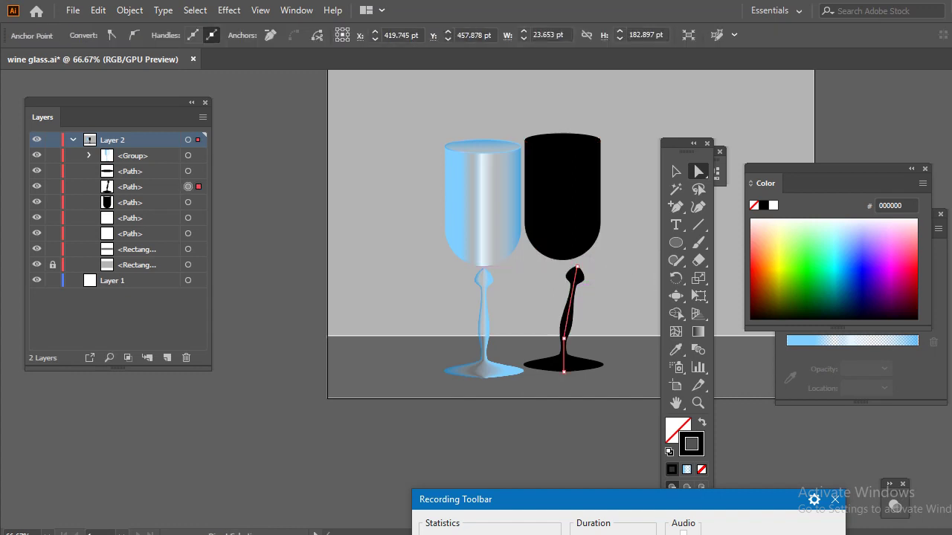
Step: Pull the stem's top anchor right and bend the stem segment into a smoother curve
drag(576, 266, 606, 269)
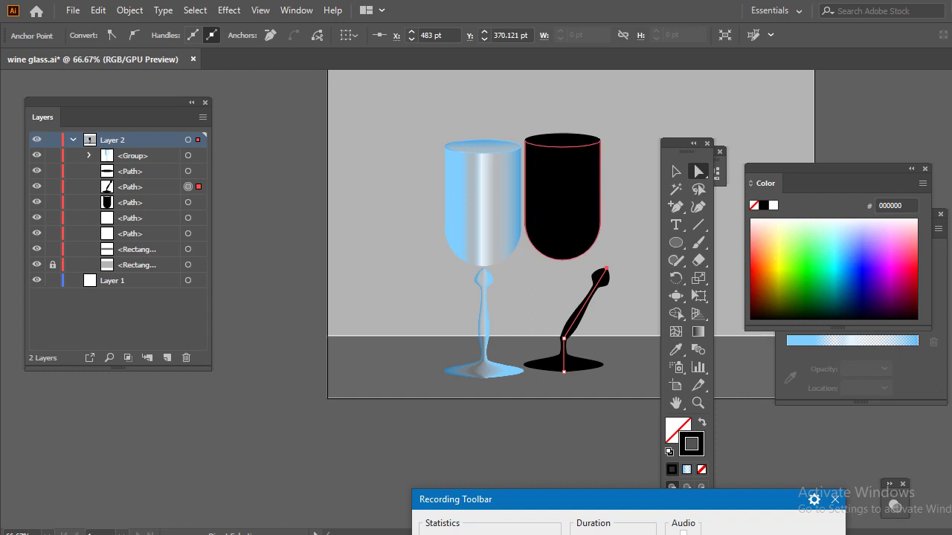
click(563, 208)
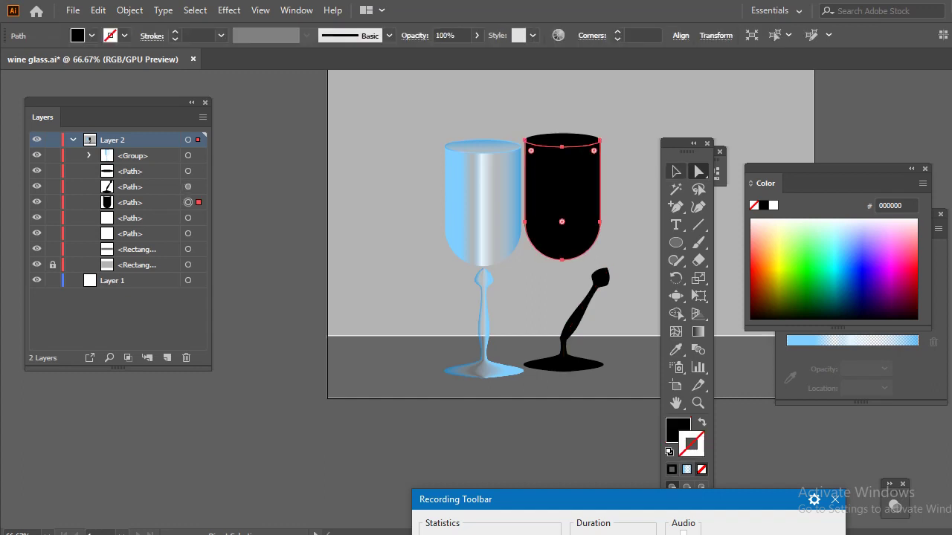
click(675, 172)
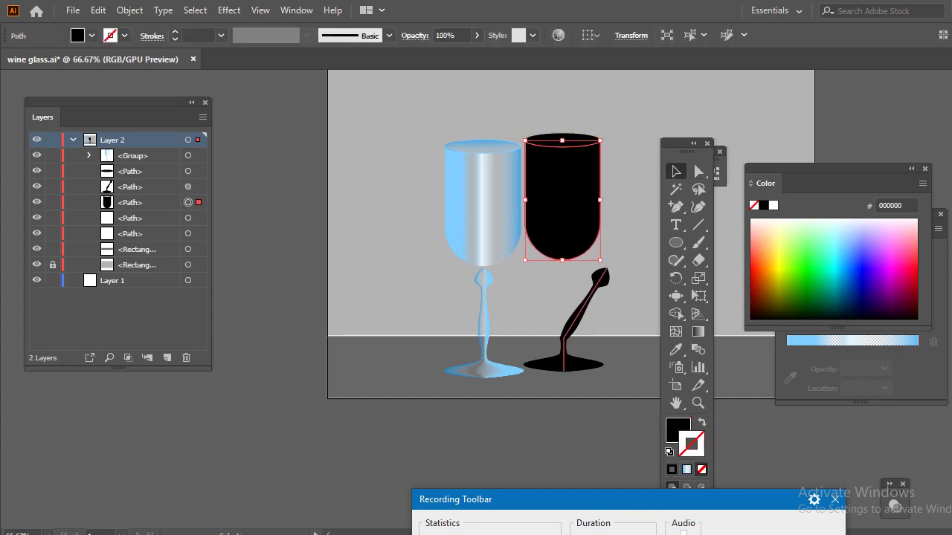
double_click(577, 327)
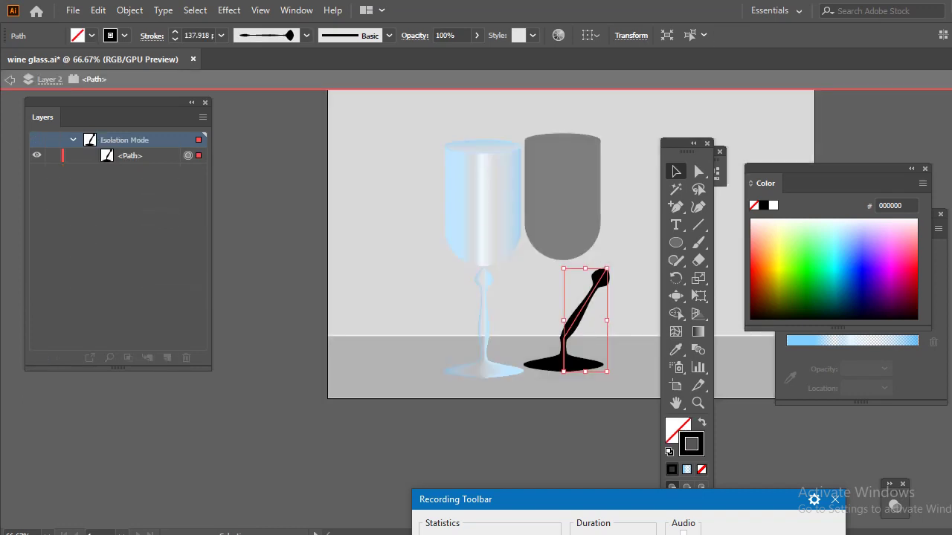
key(Escape)
key(Escape)
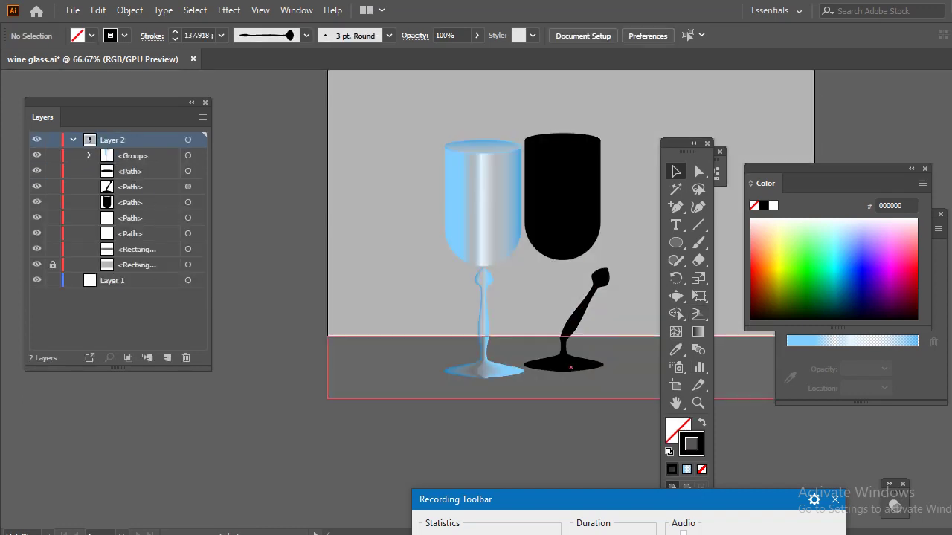
click(574, 328)
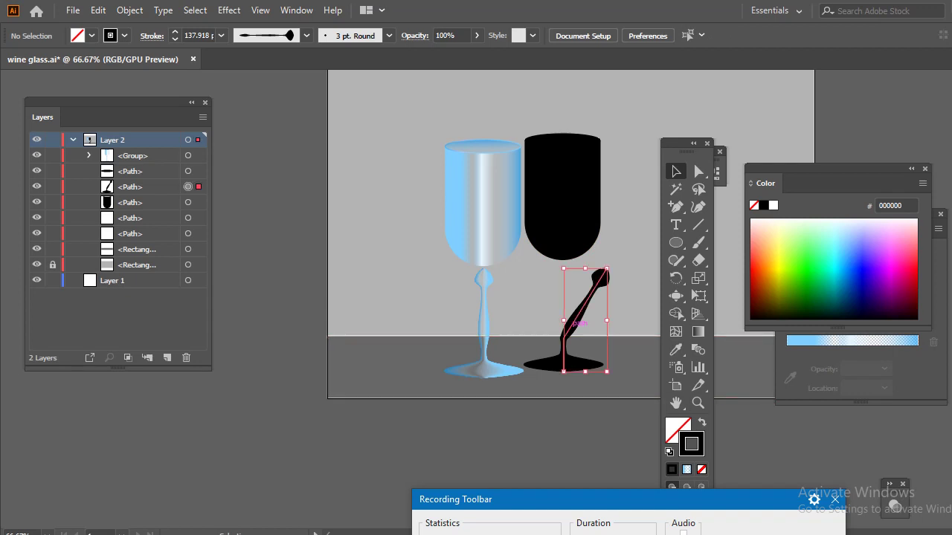
key(a)
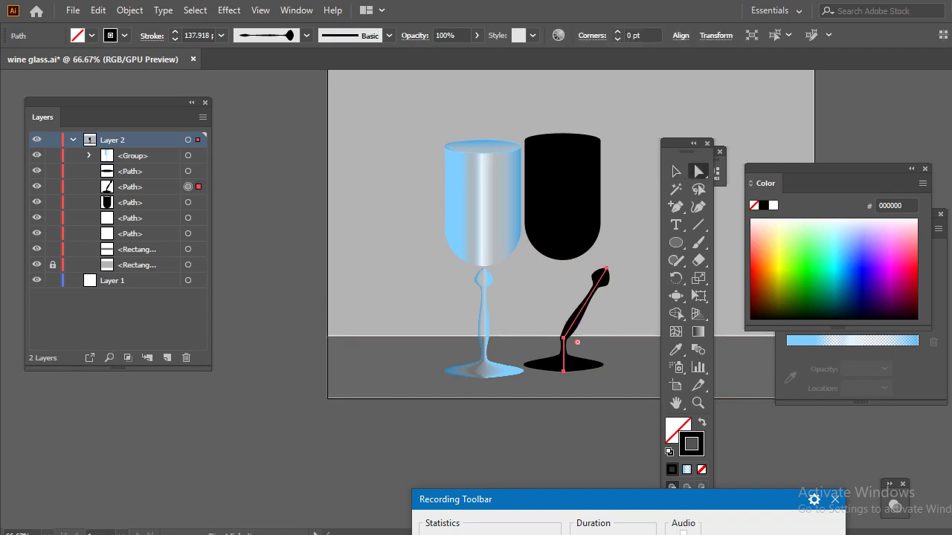
mouse_move(564, 339)
mouse_down()
mouse_move(578, 341)
mouse_move(574, 333)
mouse_up()
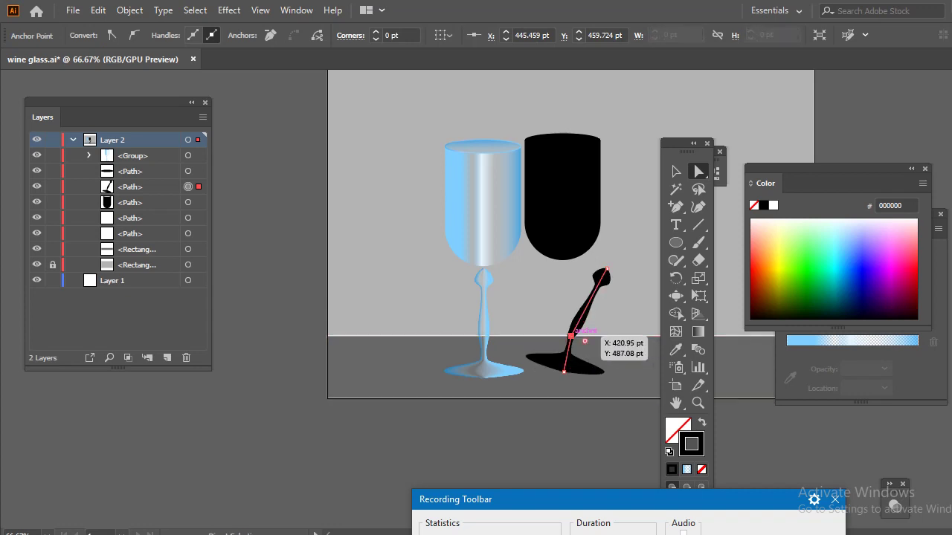
key(ctrl+z)
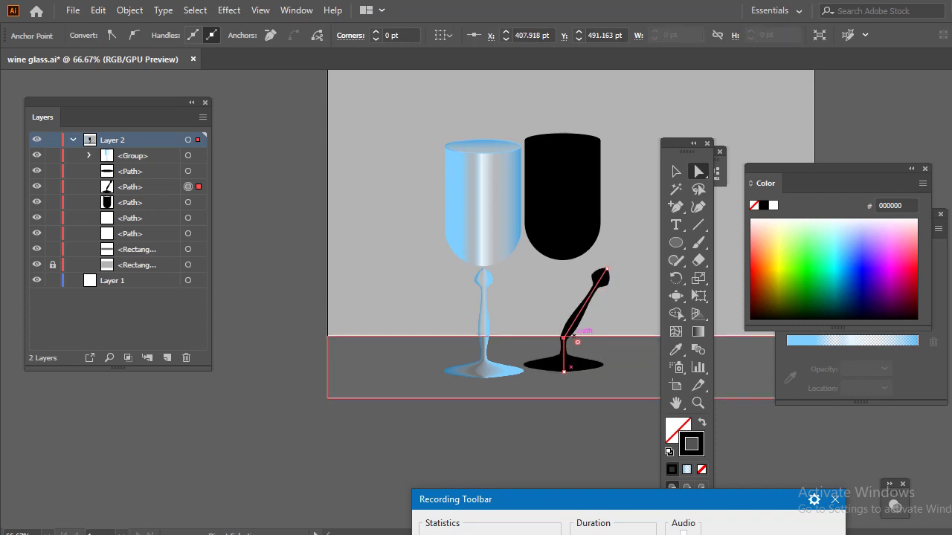
drag(577, 342, 602, 349)
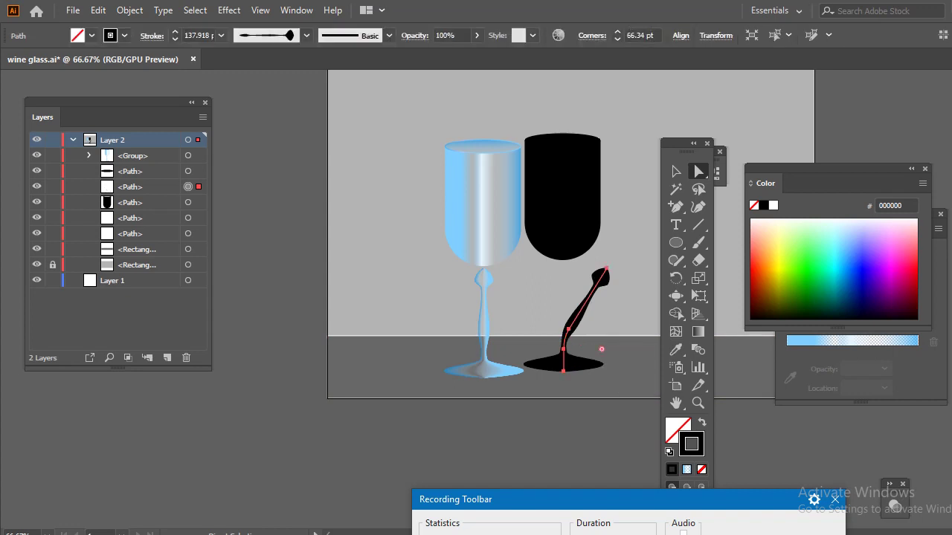
Step: Select the black cup with its rim ellipse and start moving them toward the stem
click(561, 200)
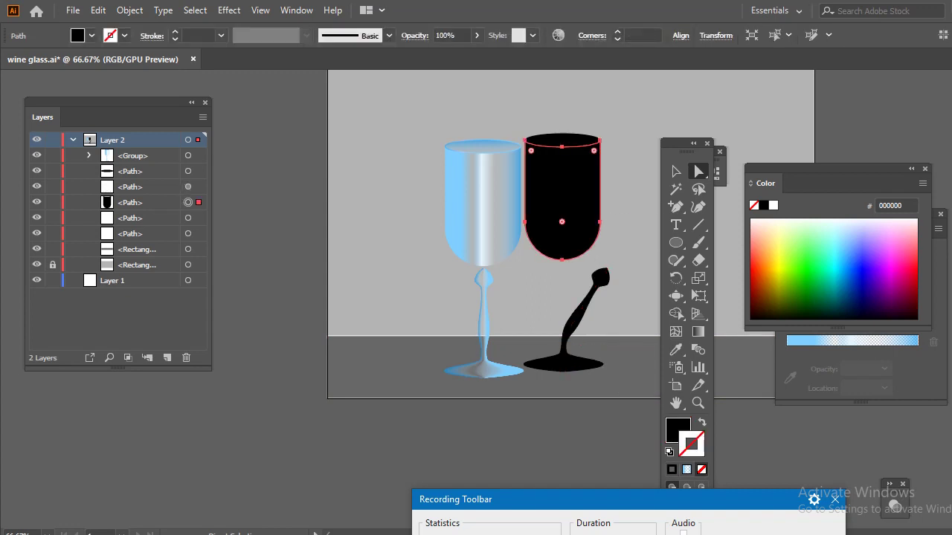
click(676, 171)
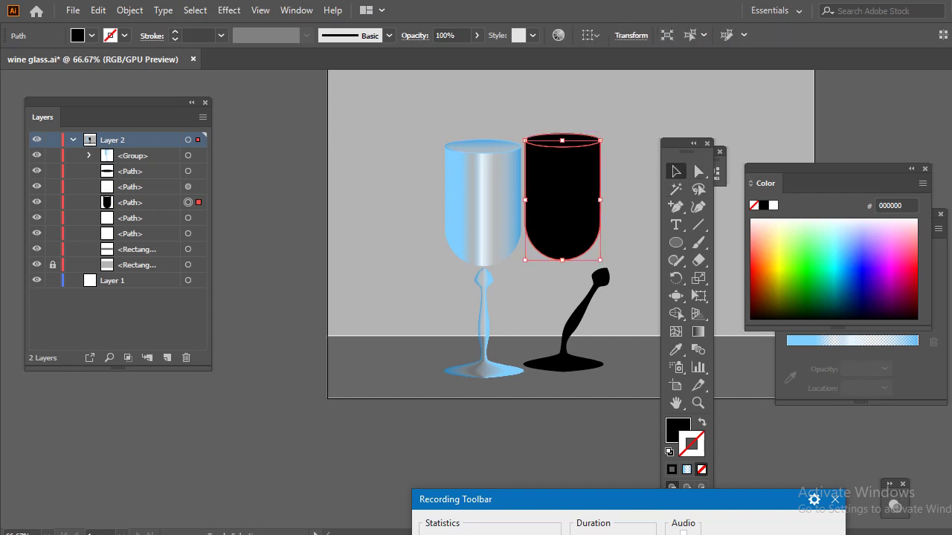
shift+click(588, 138)
mouse_move(562, 135)
mouse_down()
mouse_move(627, 154)
mouse_move(638, 143)
mouse_up()
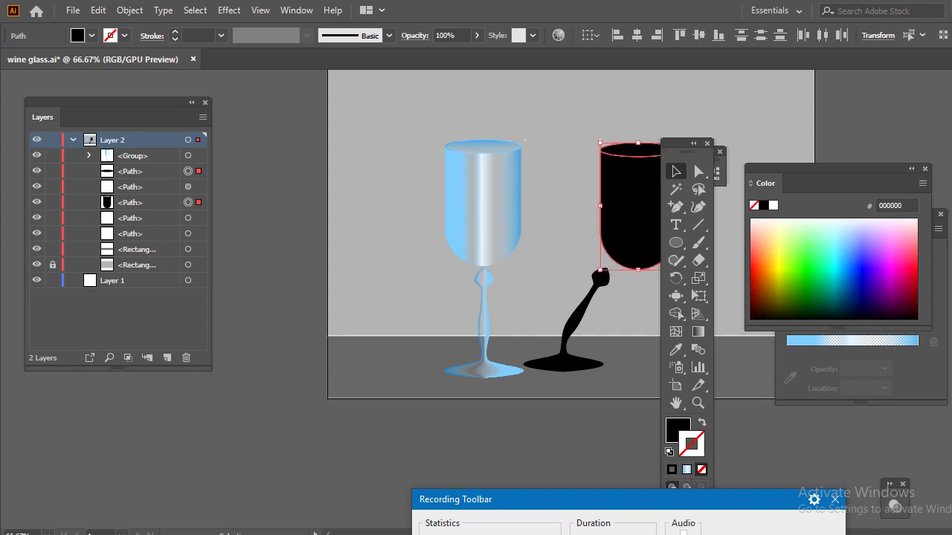
Step: Set the cup and rim on the stem, pull the cup top down to shorten it, and show rulers
drag(652, 224, 620, 238)
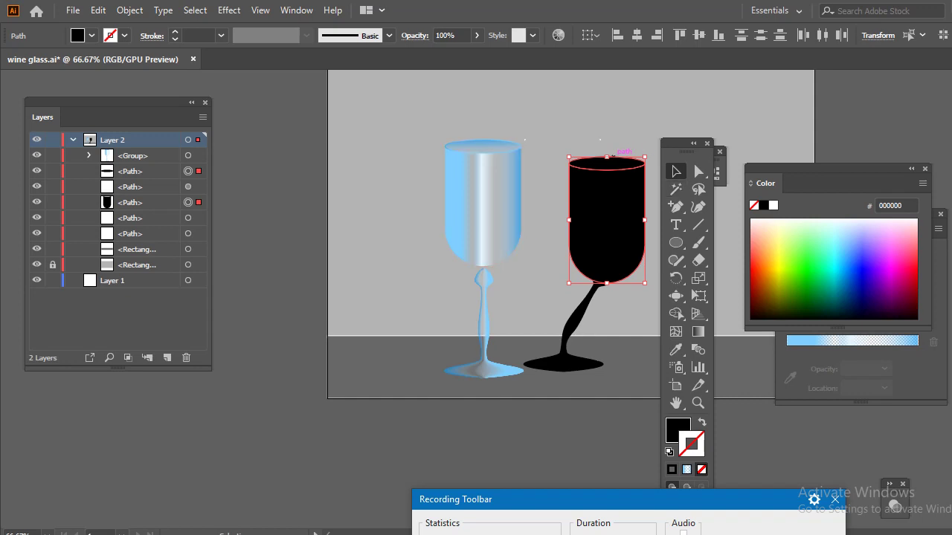
drag(606, 157, 606, 215)
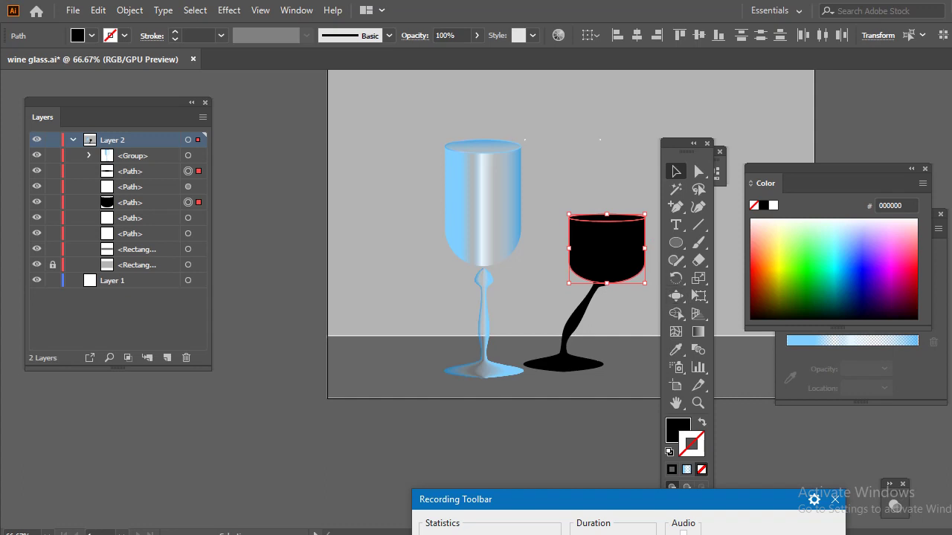
key(ctrl+r)
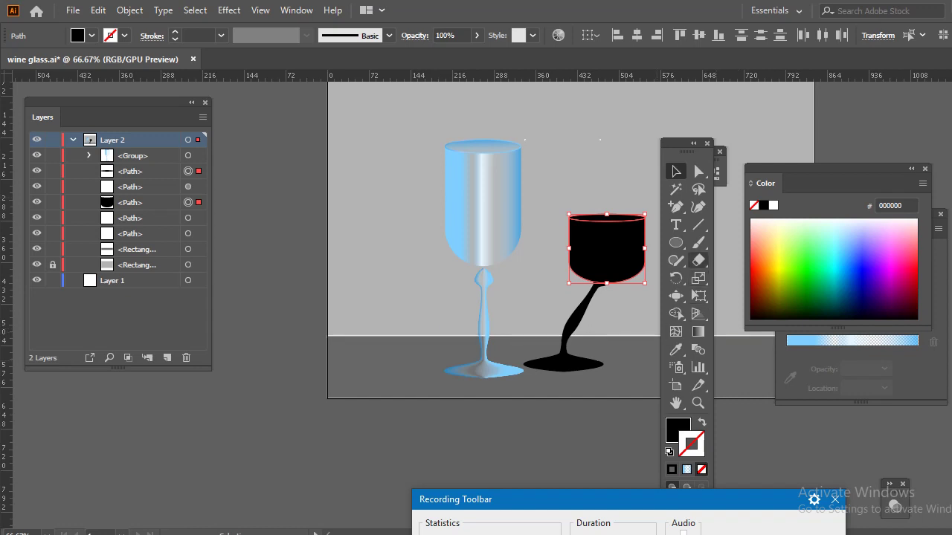
Step: Open and dismiss the Move and Shape Builder options without making changes
double_click(698, 172)
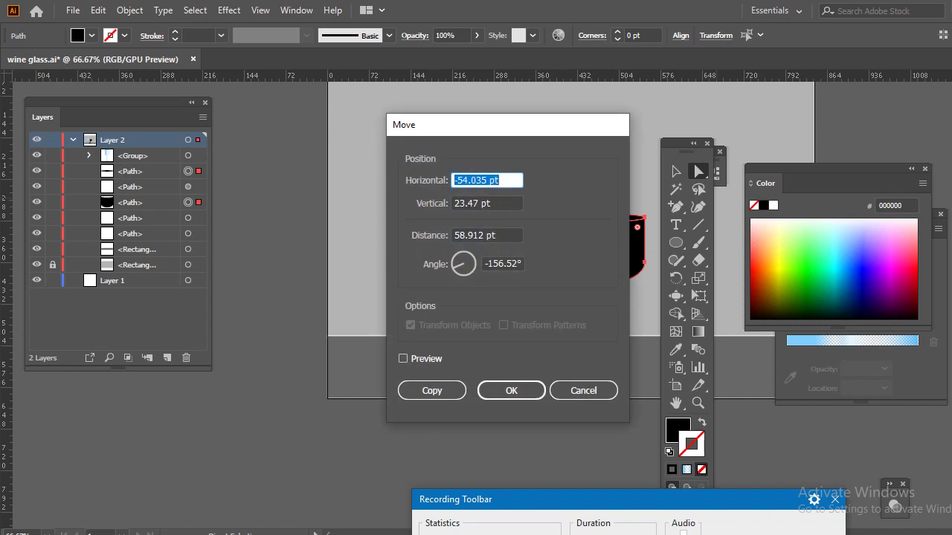
click(583, 390)
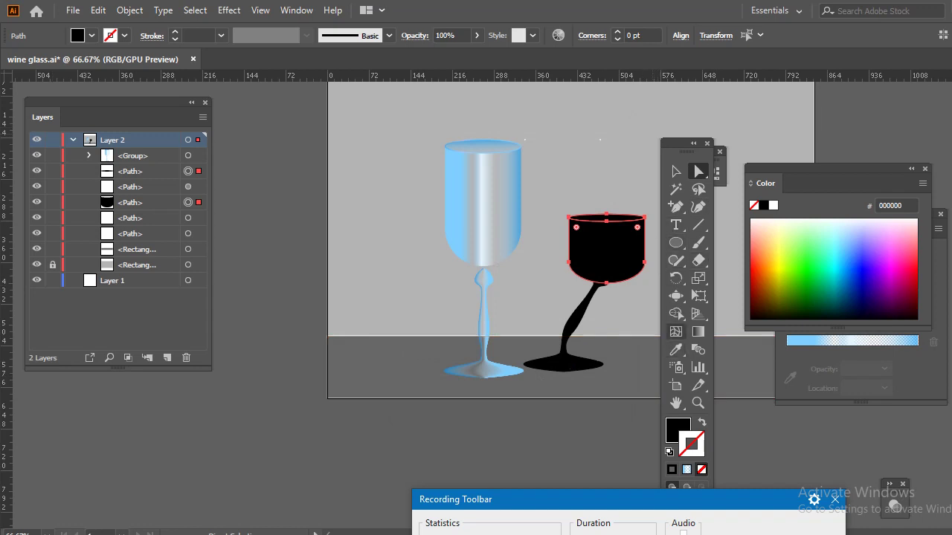
click(676, 314)
double_click(676, 314)
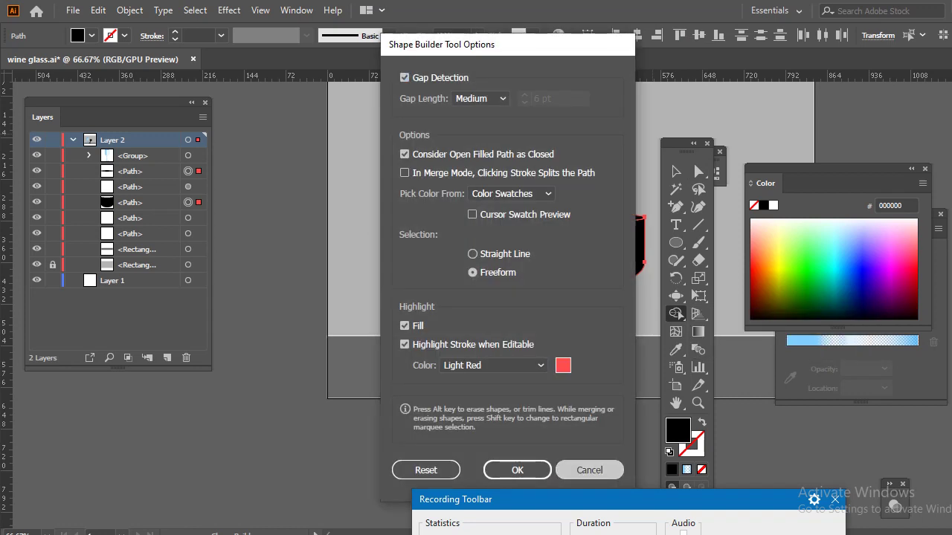
click(590, 470)
Step: Warp the cup's upper edge, left and lower-right sides, and the stem top into a tapered bowl
click(676, 295)
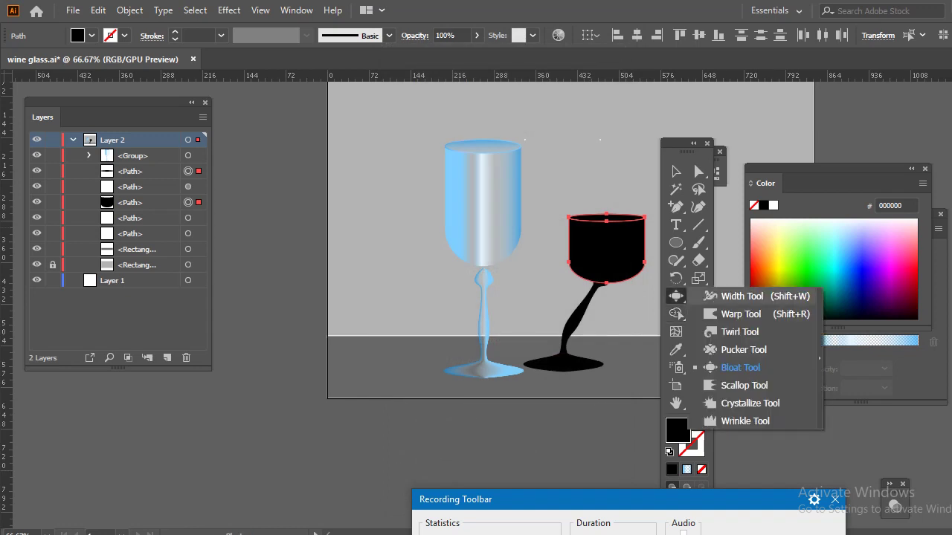
click(740, 314)
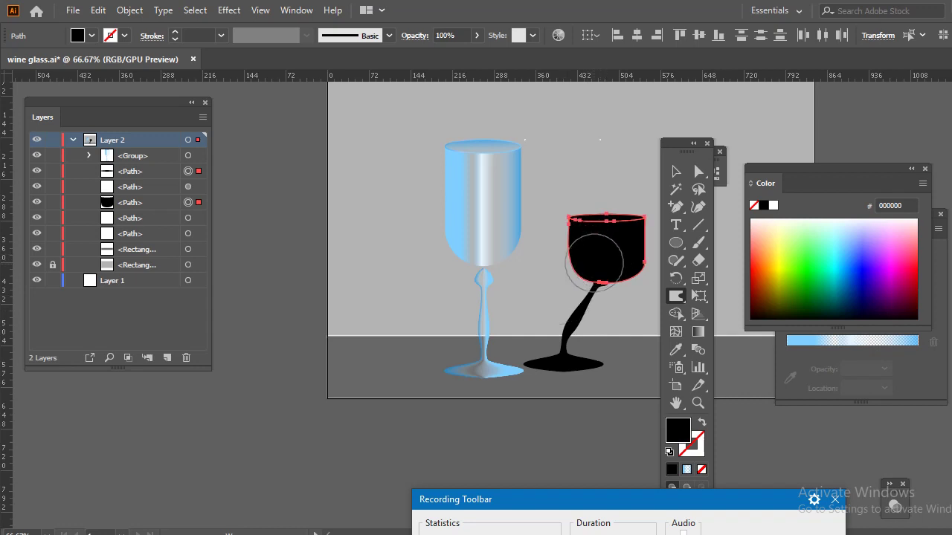
mouse_move(590, 259)
mouse_down()
mouse_move(644, 256)
mouse_move(632, 283)
mouse_move(611, 272)
mouse_up()
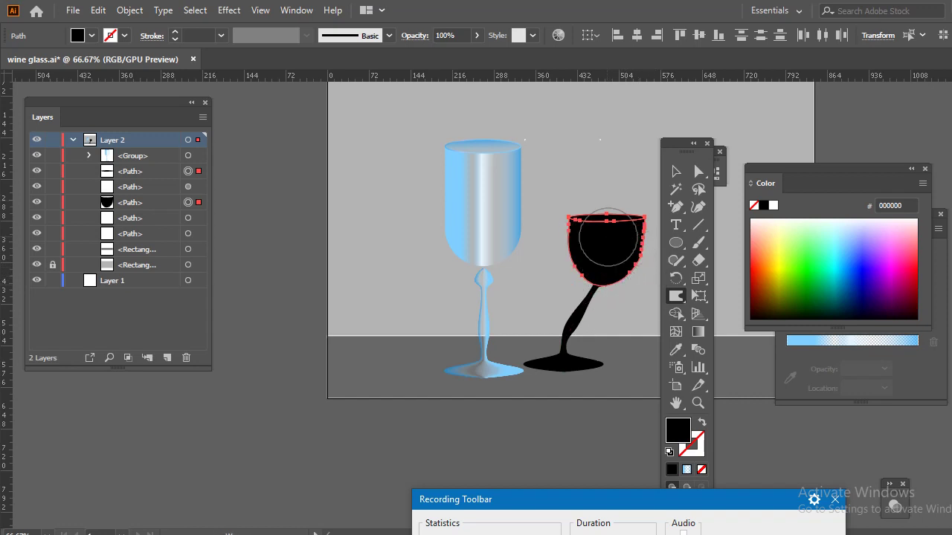
drag(567, 243, 576, 264)
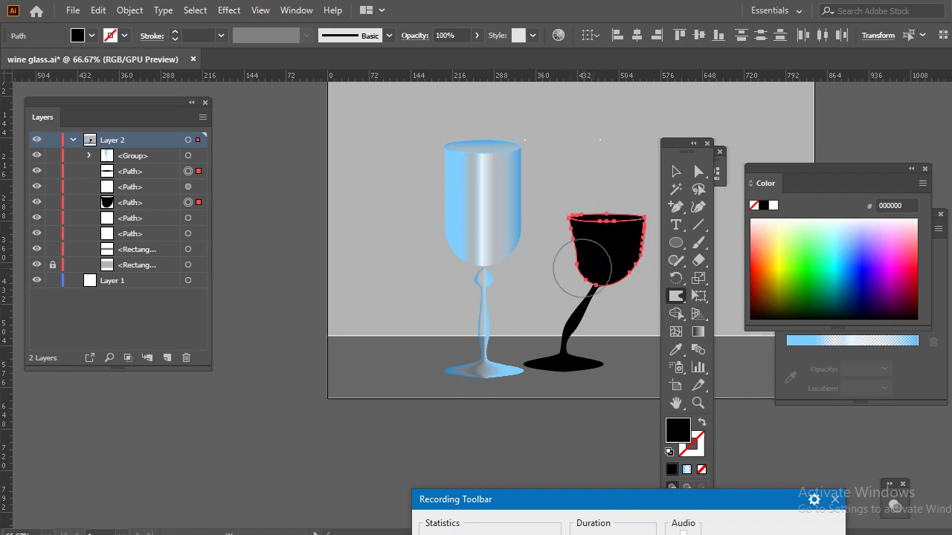
drag(578, 316, 580, 297)
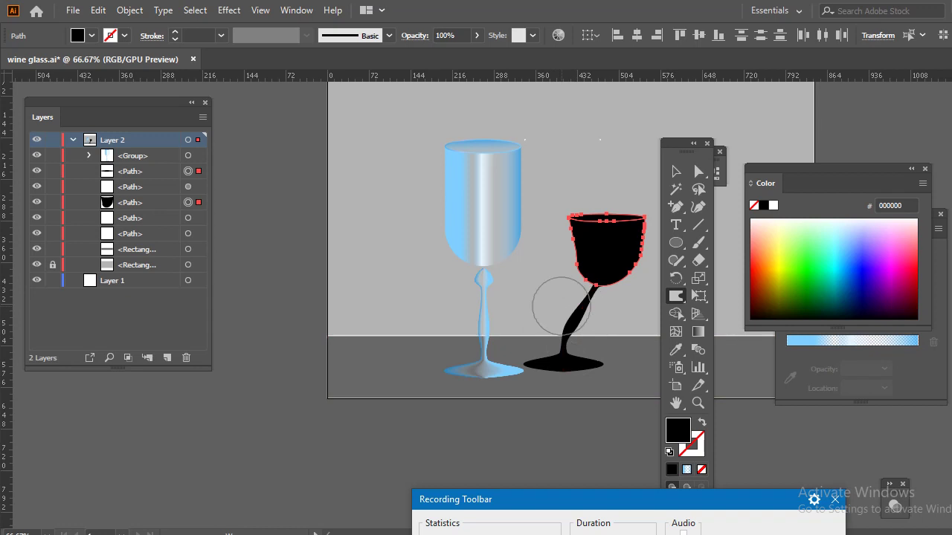
drag(638, 271, 606, 270)
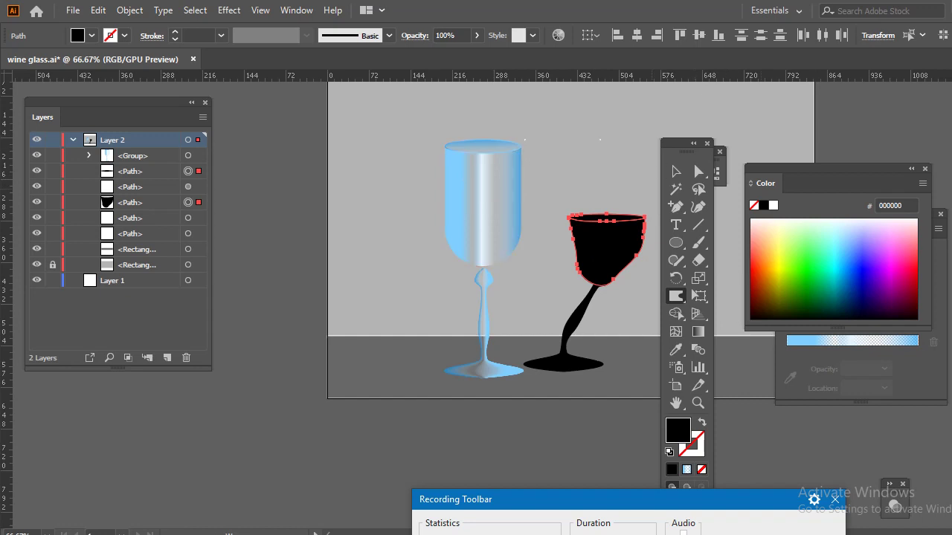
click(676, 171)
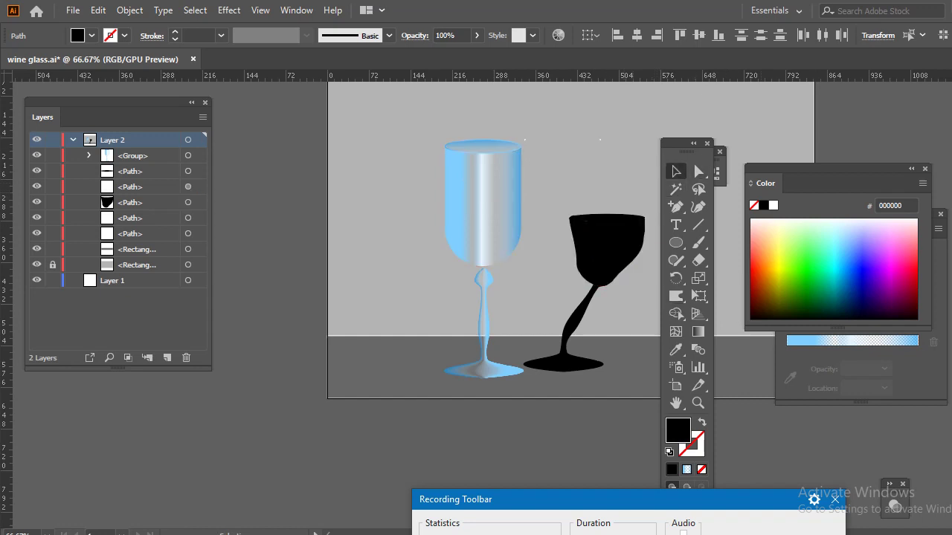
Step: Settle the cup back onto the stem and select the cup, rim and stem together
drag(624, 268, 613, 312)
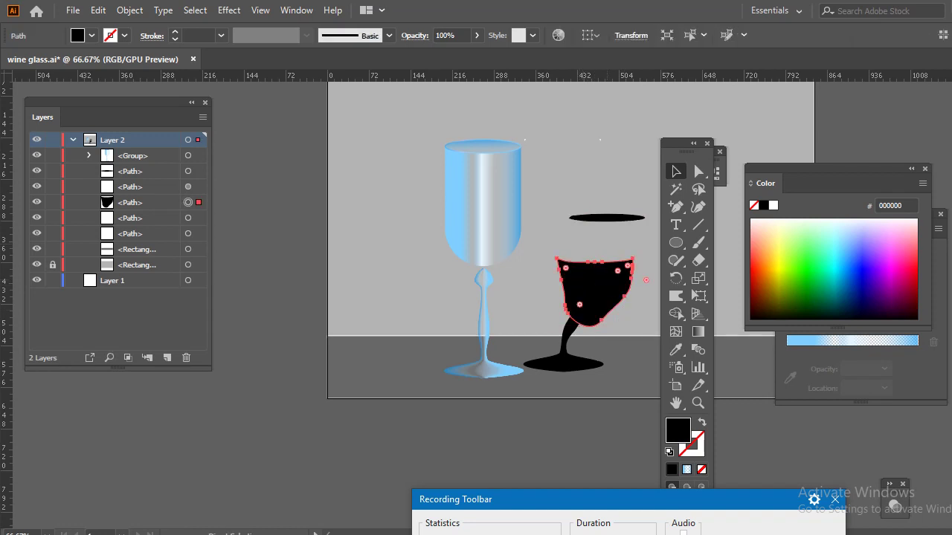
drag(606, 257, 617, 213)
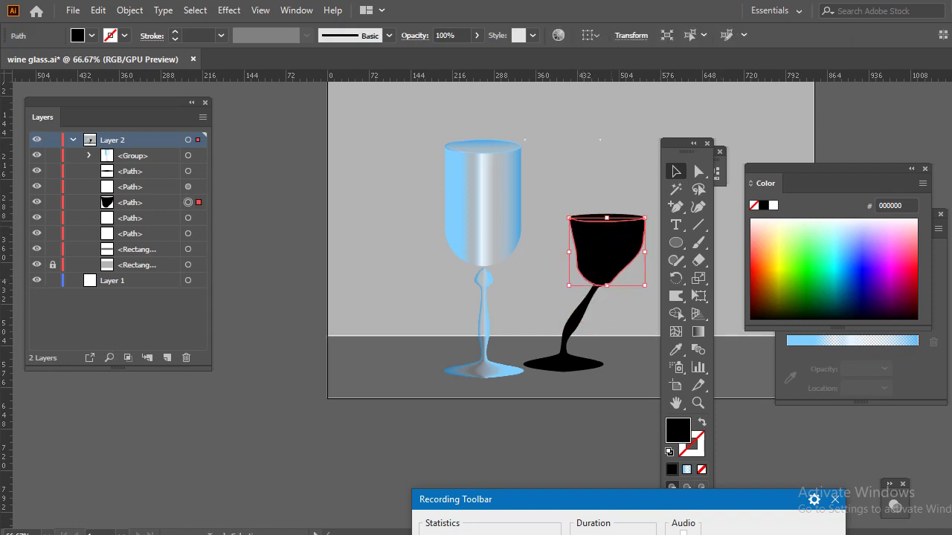
shift+click(609, 215)
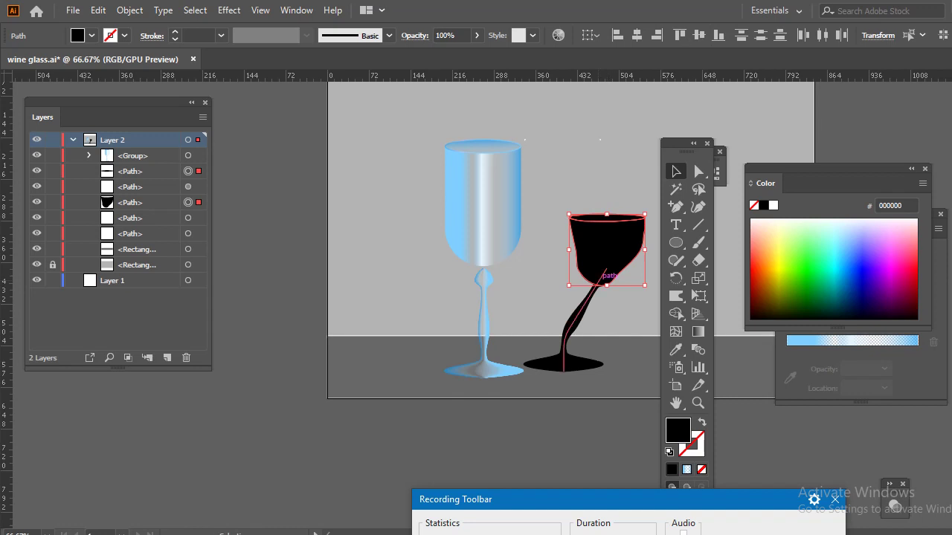
shift+click(576, 327)
double_click(576, 327)
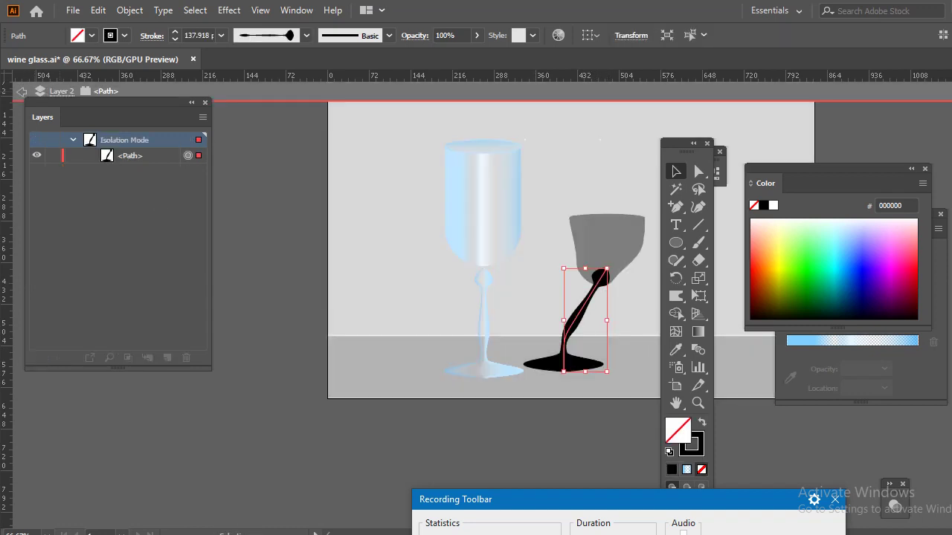
click(22, 90)
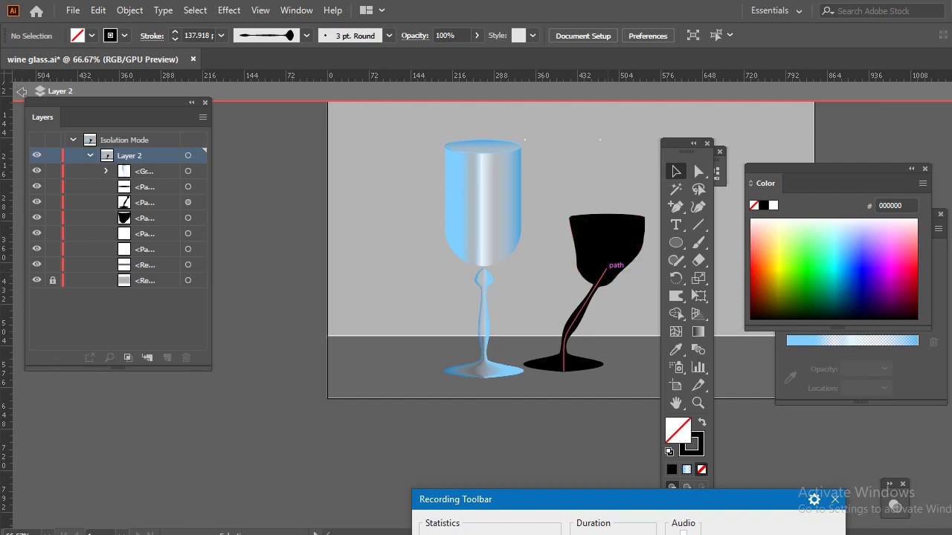
click(587, 313)
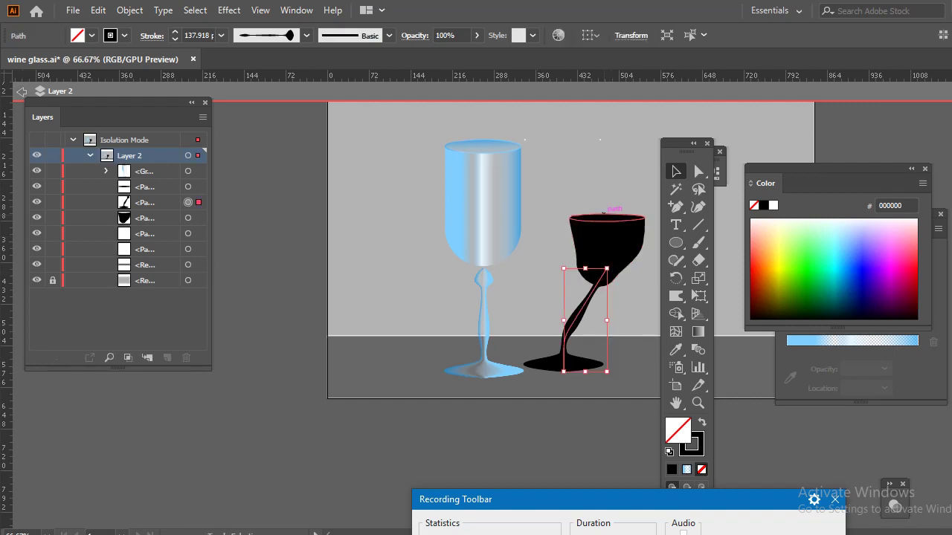
shift+click(606, 246)
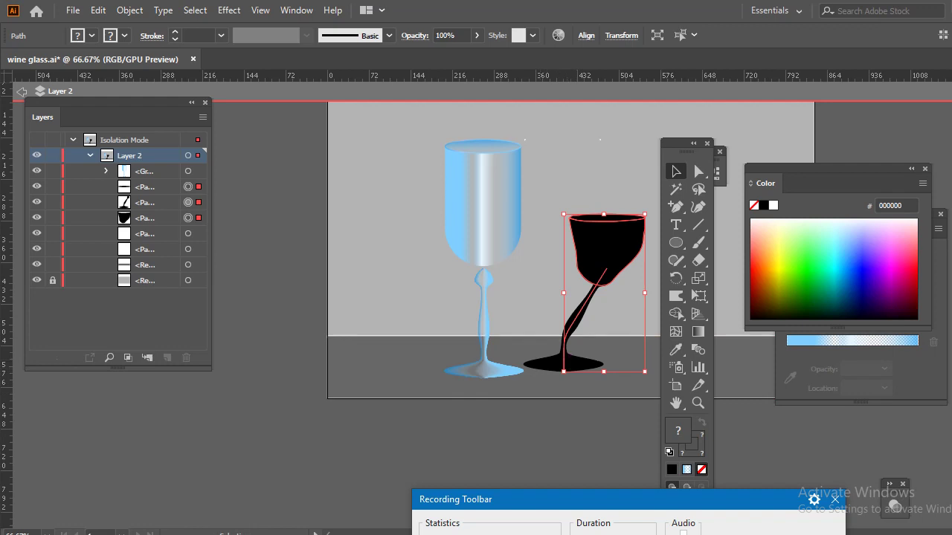
Step: Set the selected glass silhouette's opacity to 62% and deselect to review it
click(452, 35)
text(80)
key(Return)
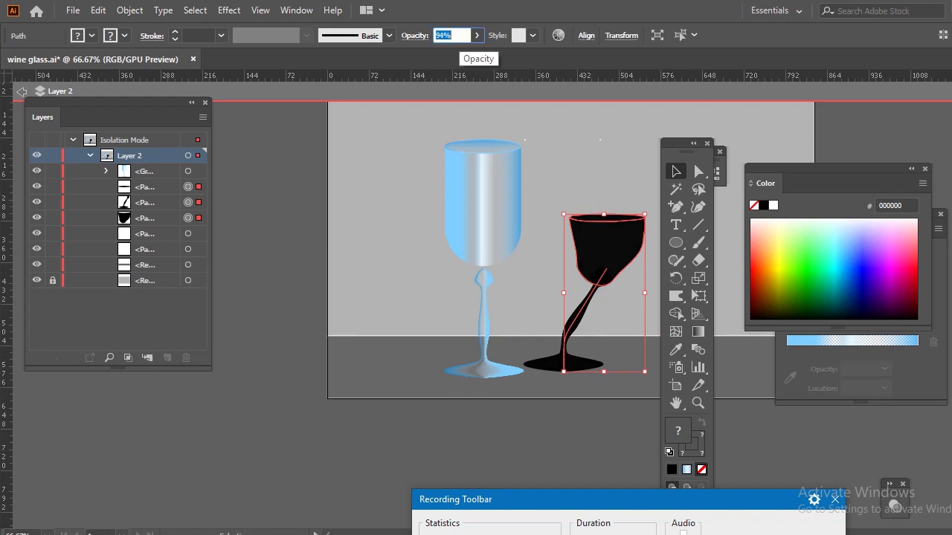
scroll(452, 35, down, 17)
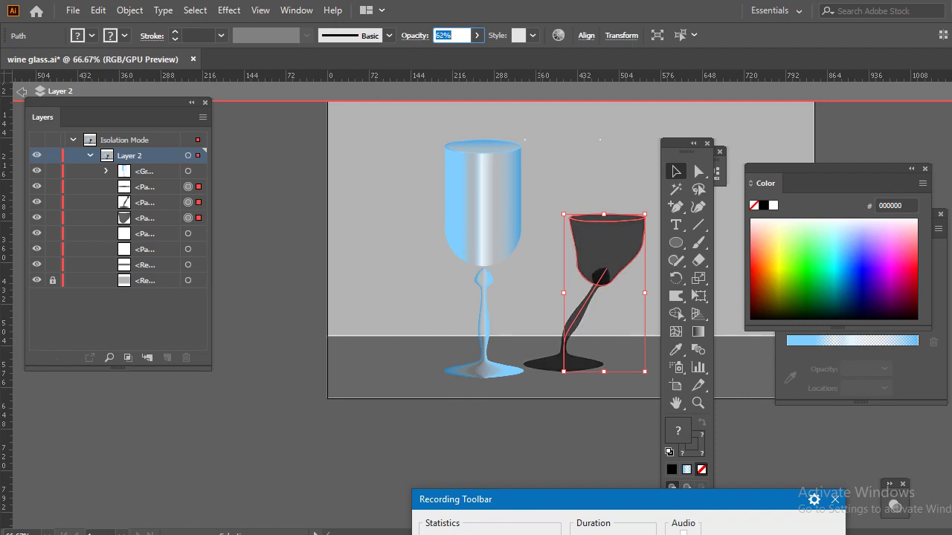
scroll(494, 250, down, 3)
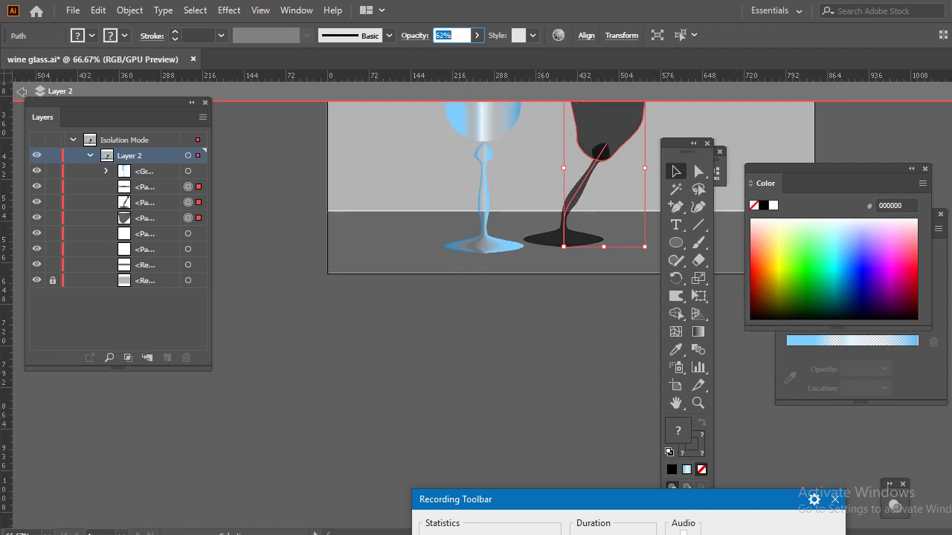
scroll(495, 251, up, 2)
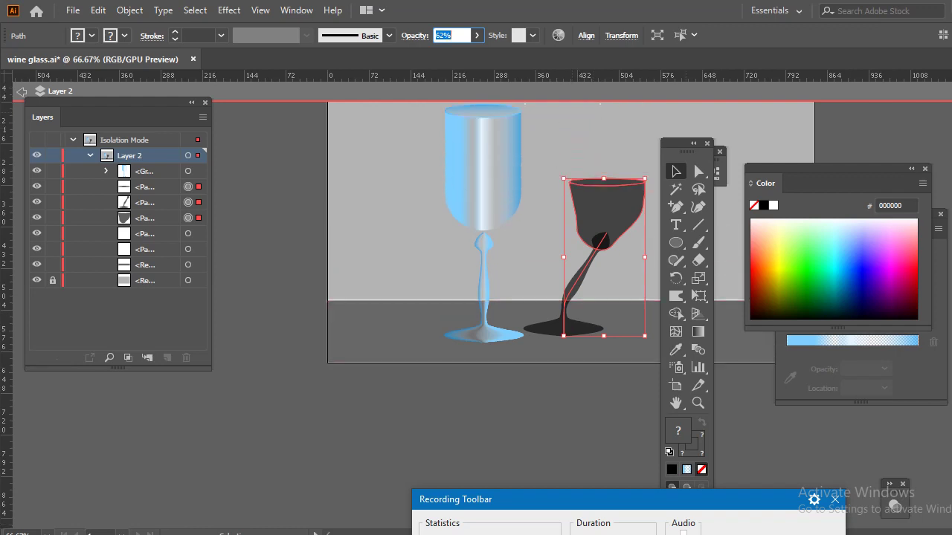
click(335, 266)
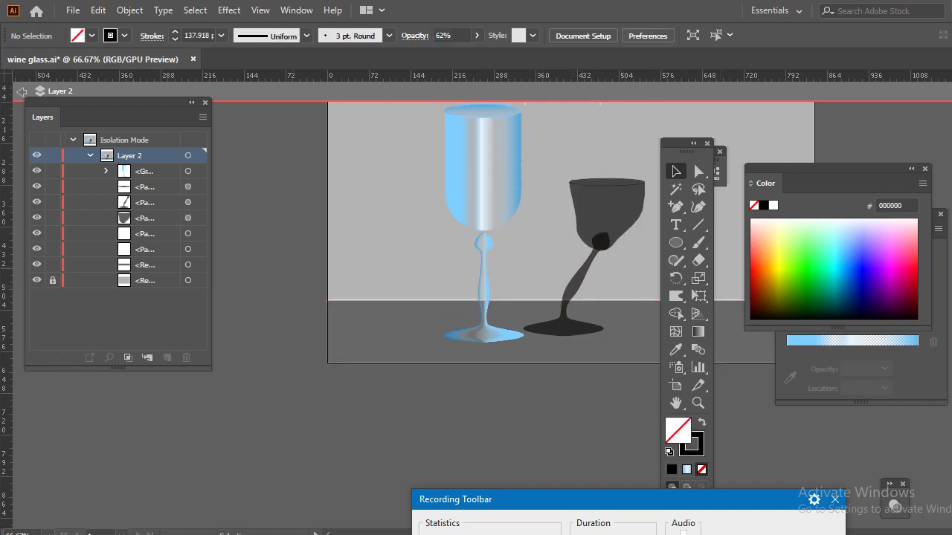
Step: Add a midpoint anchor on the shadow stem, delete its top anchor, and deselect
click(579, 271)
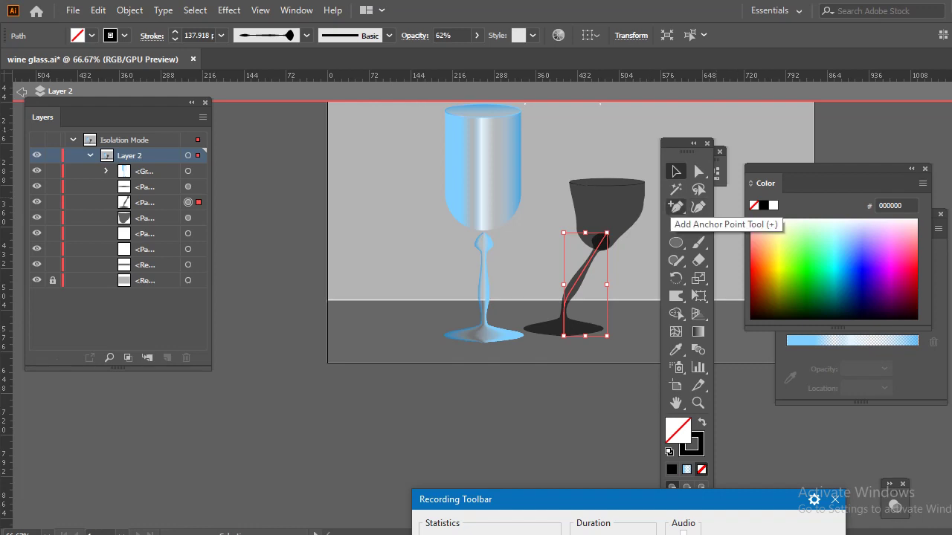
click(676, 207)
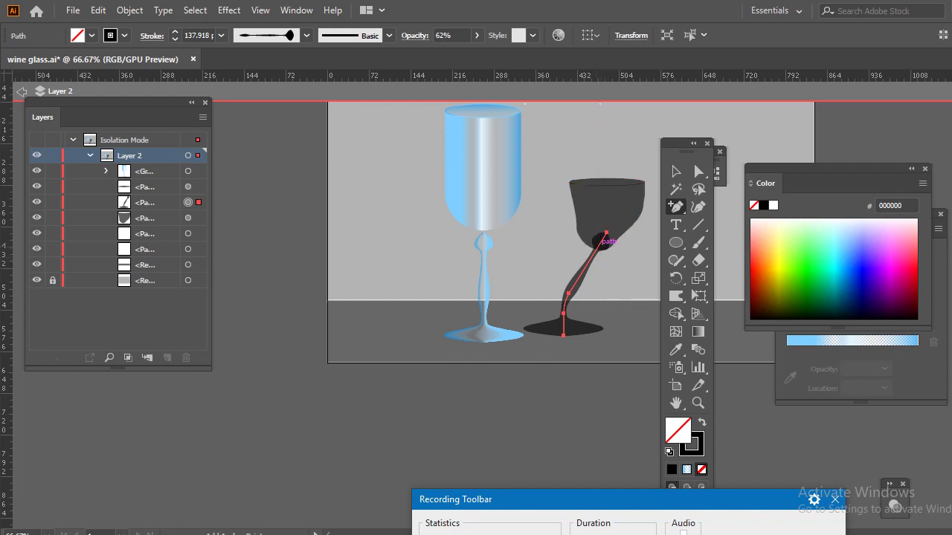
click(598, 245)
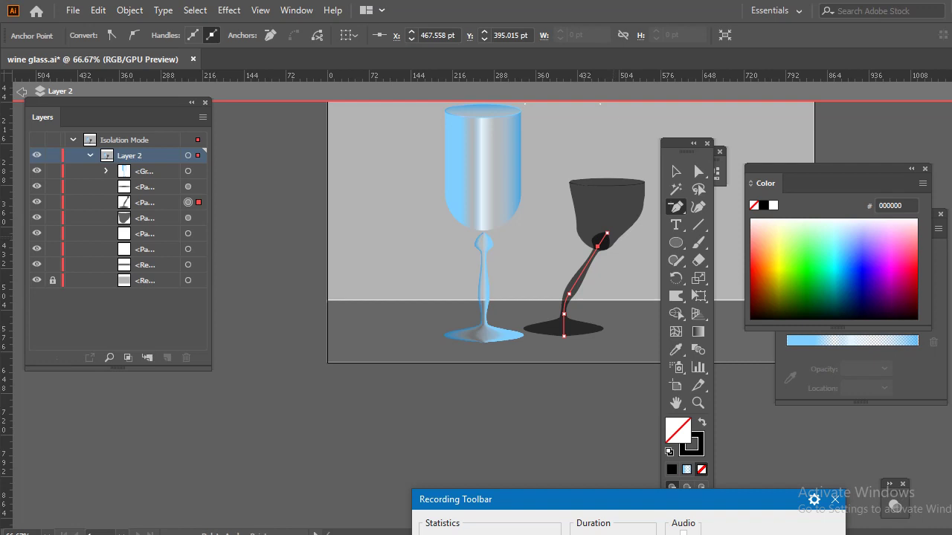
click(607, 233)
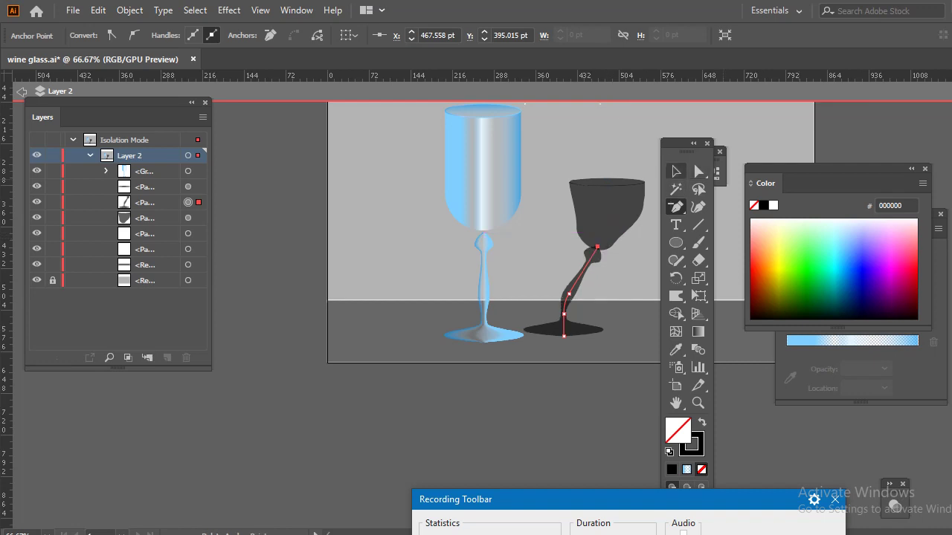
click(676, 171)
scroll(493, 283, up, 3)
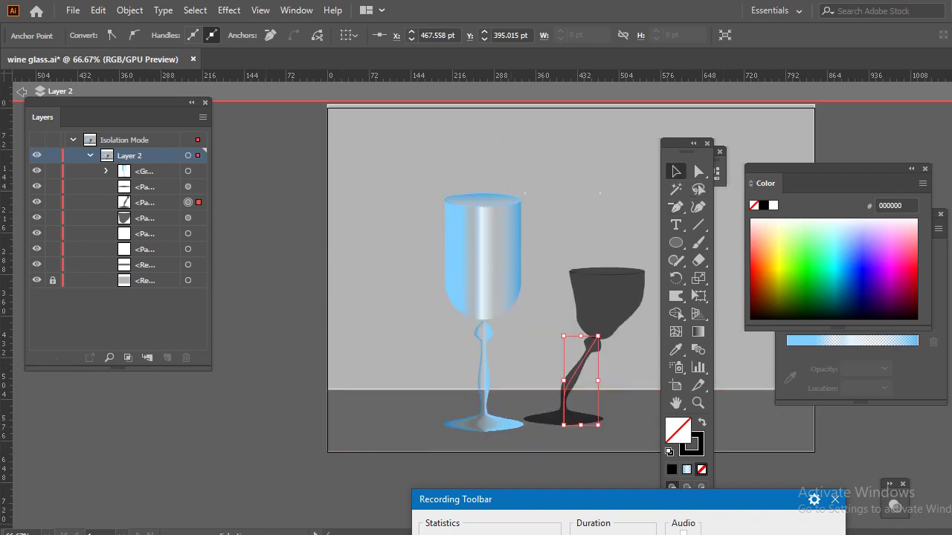
key(ctrl+shift+a)
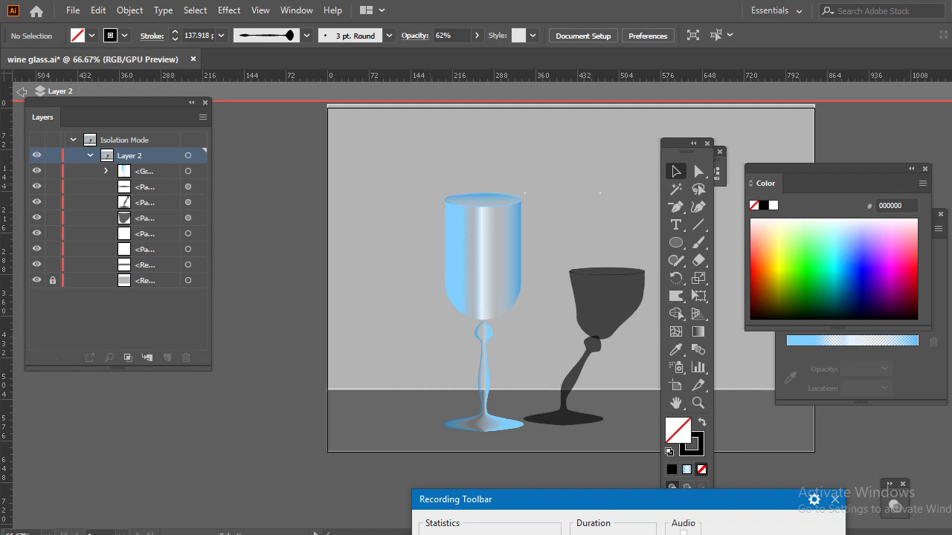
Step: Drag the blue wine glass group right over the dark shadow and nudge it into place
key(Escape)
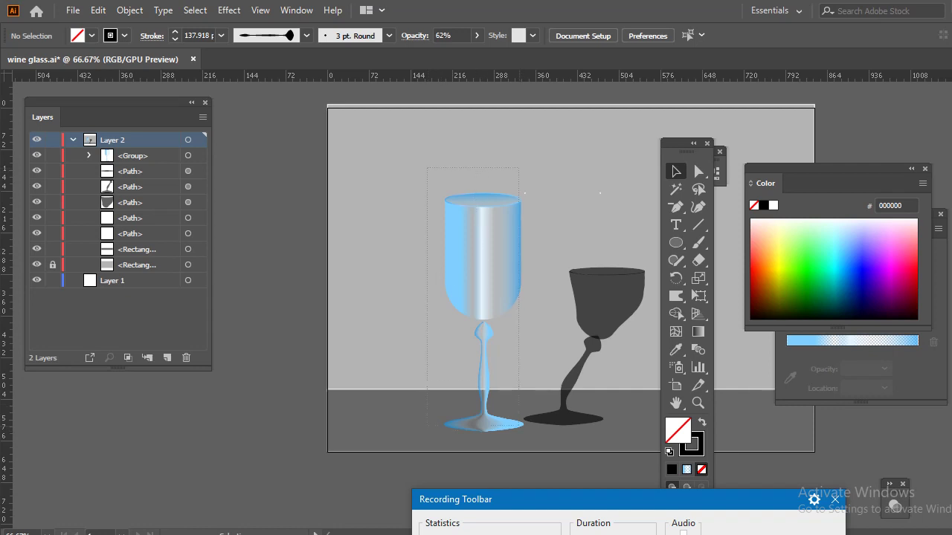
key(ctrl+a)
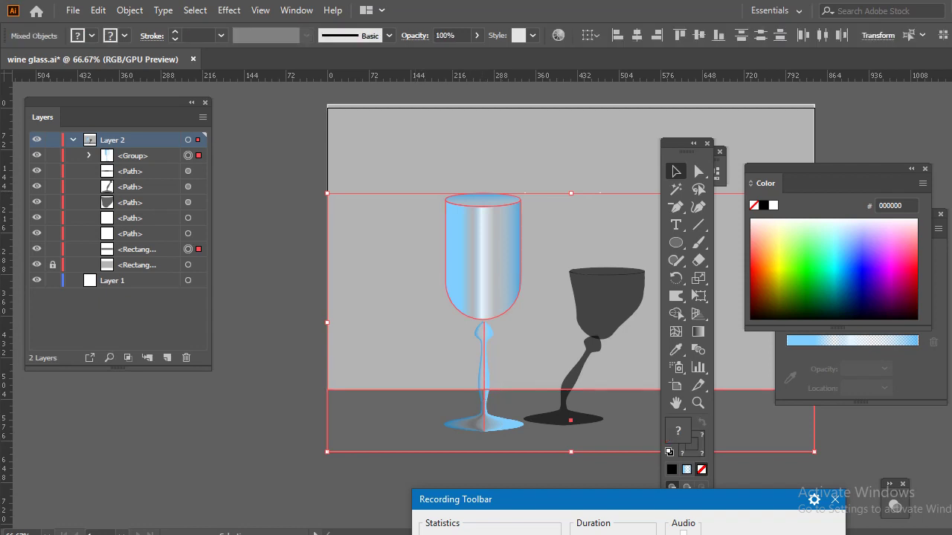
key(ctrl+shift+a)
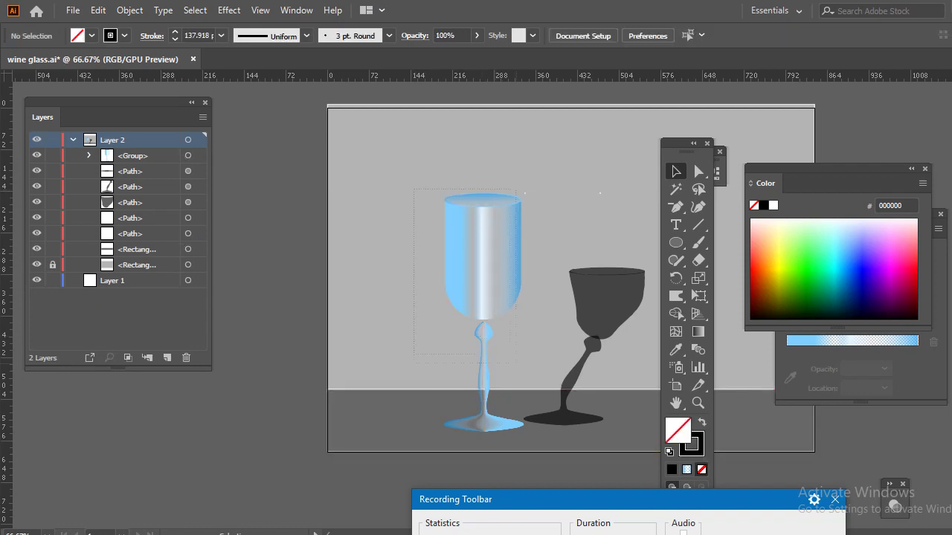
click(525, 193)
drag(482, 194, 556, 194)
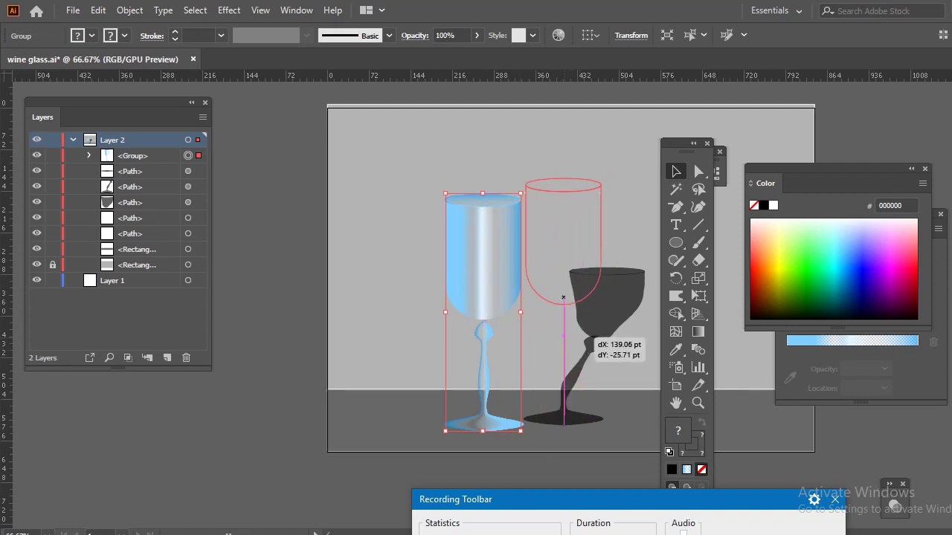
drag(556, 193, 561, 180)
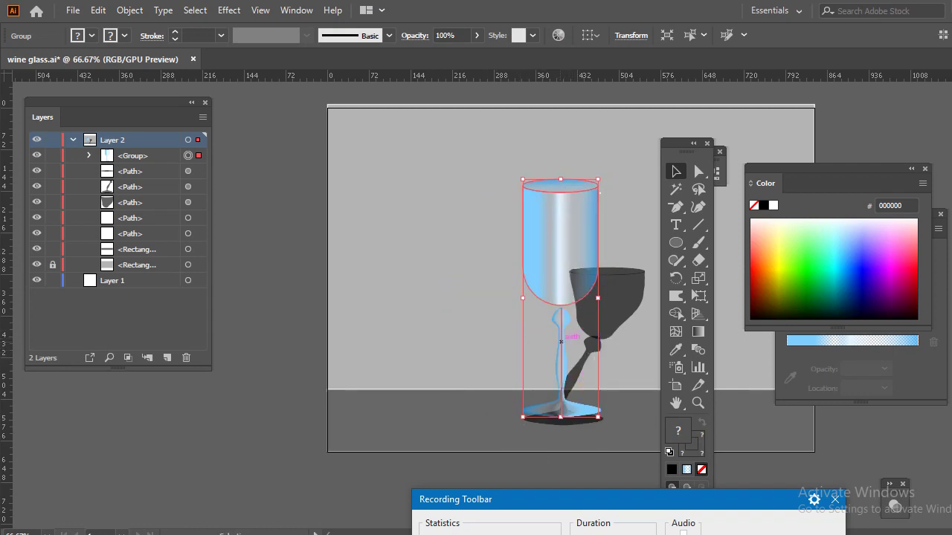
key(Down)
key(Down)
key(Down)
key(Down)
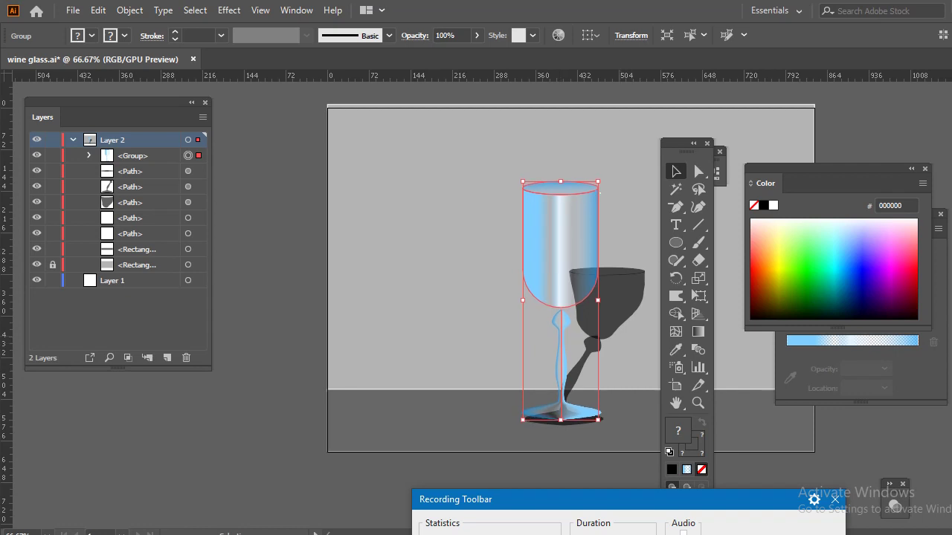
key(Down)
key(Down)
key(Down)
key(Down)
key(Down)
key(Down)
key(Down)
key(Down)
key(Down)
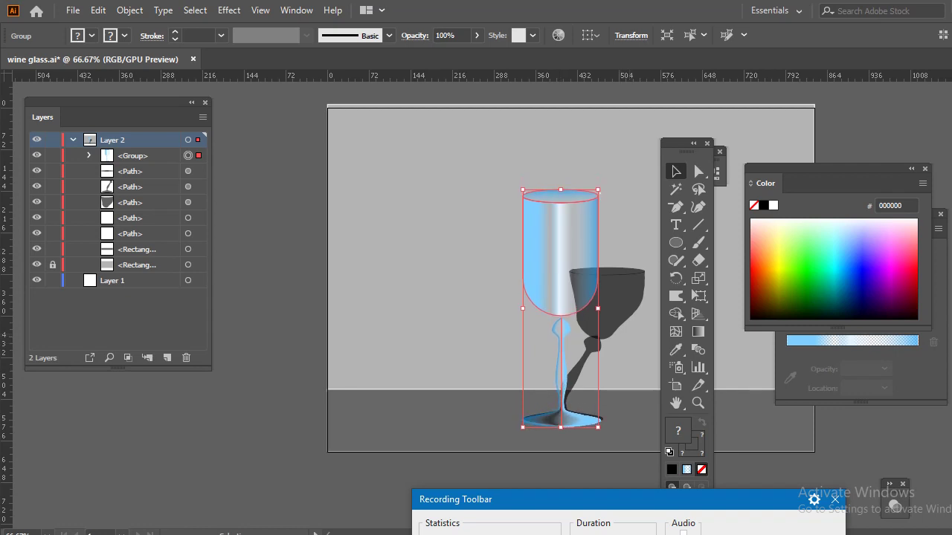
key(Up)
key(Up)
key(Up)
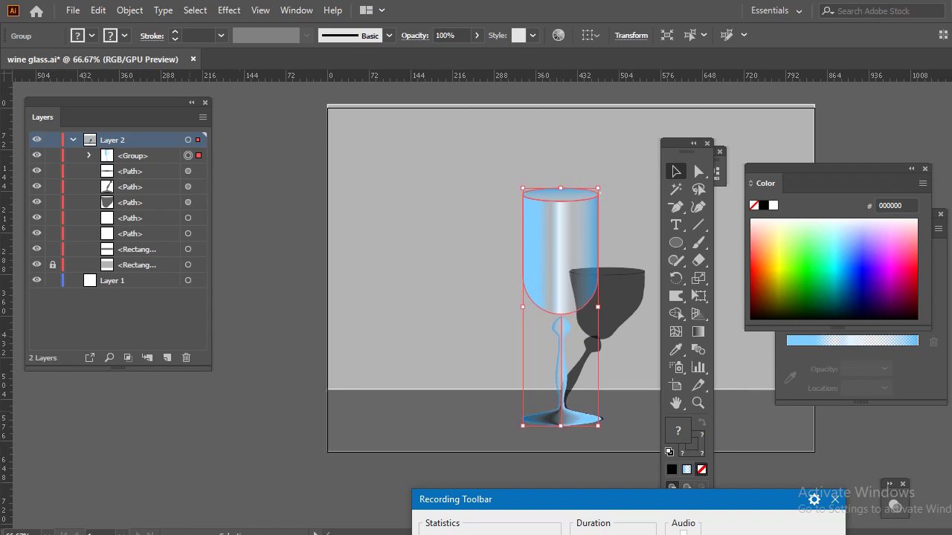
key(ctrl+shift+a)
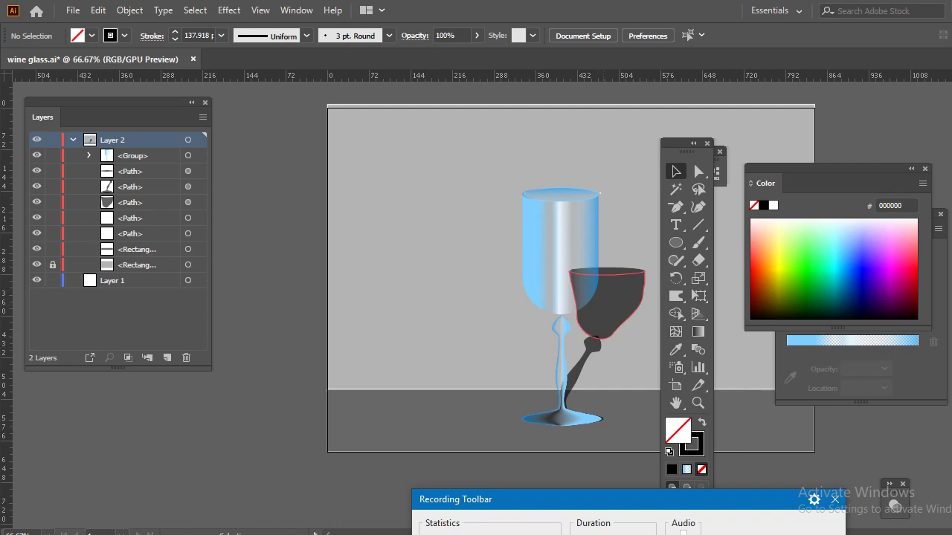
Step: Lower the shadow bowl's opacity to 33%
double_click(599, 309)
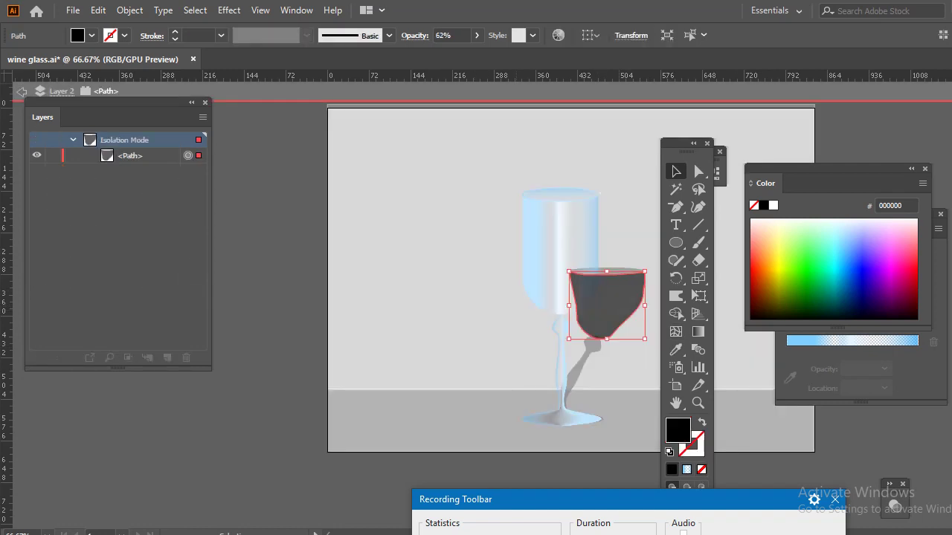
click(446, 35)
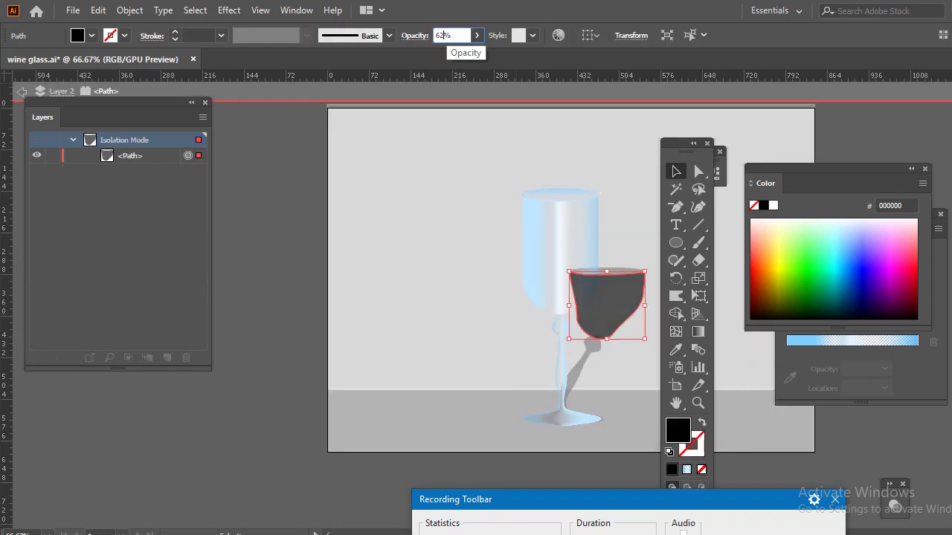
text(43)
key(Return)
text(33)
key(Return)
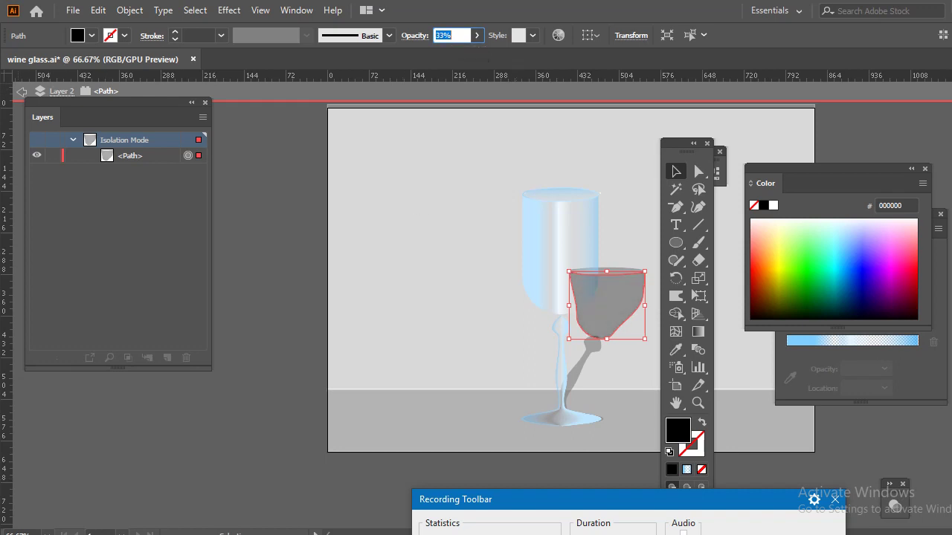
click(21, 91)
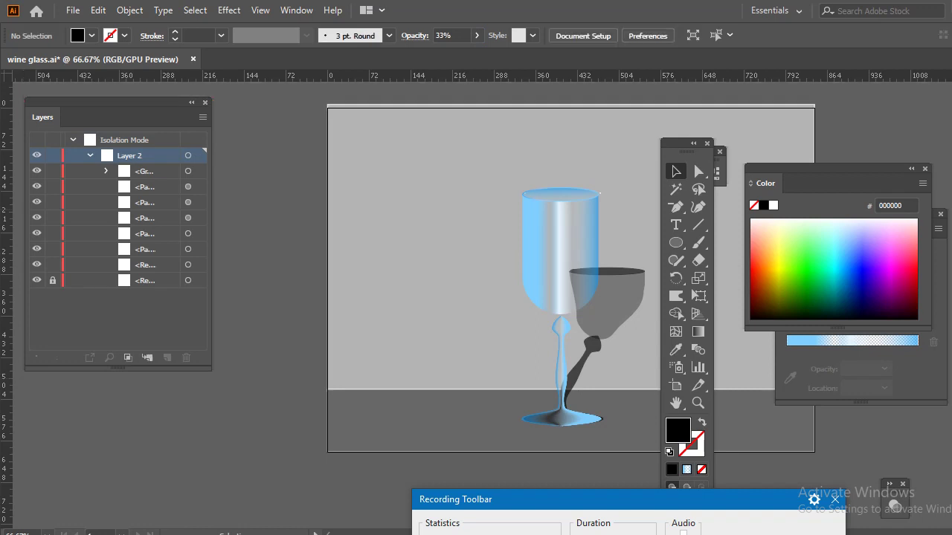
Step: Set the shadow rim ellipse's opacity to 21%
click(618, 273)
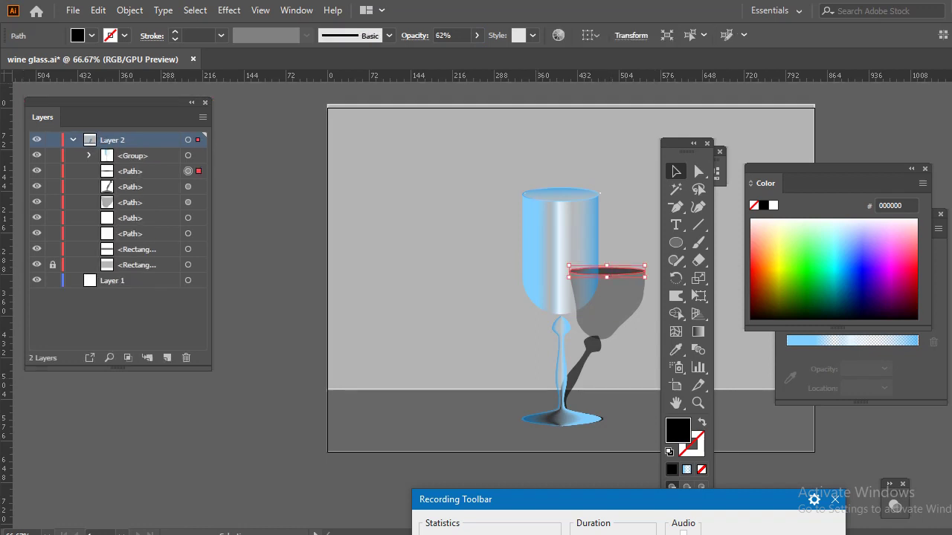
click(450, 35)
text(53)
key(Return)
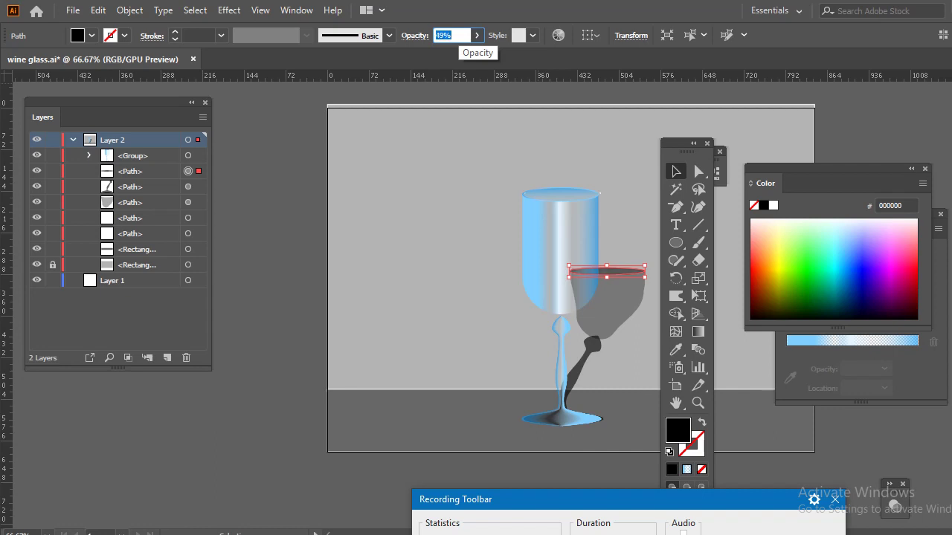
scroll(450, 35, down, 6)
scroll(450, 35, down, 6)
scroll(450, 35, down, 6)
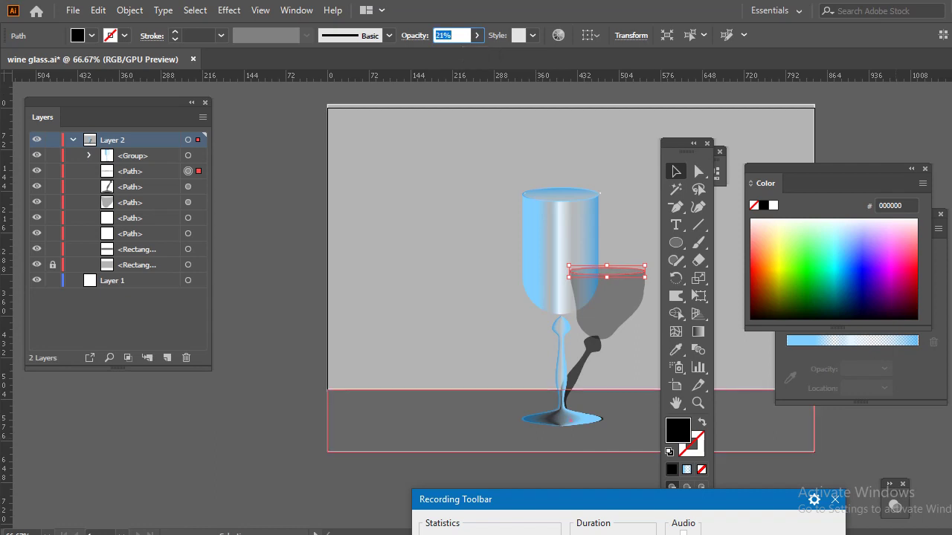
key(ctrl+shift+a)
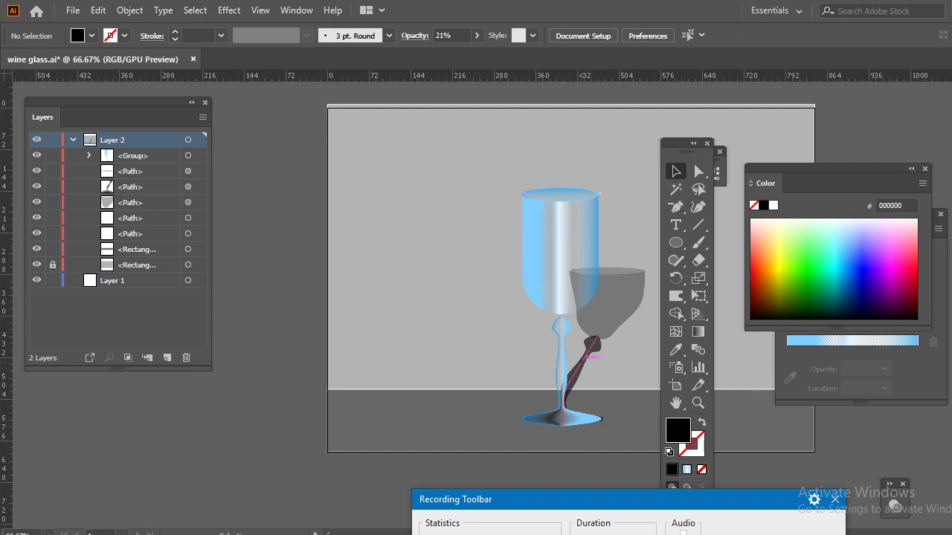
Step: Set the stem shadow's opacity to 23% and exit isolation mode
double_click(586, 355)
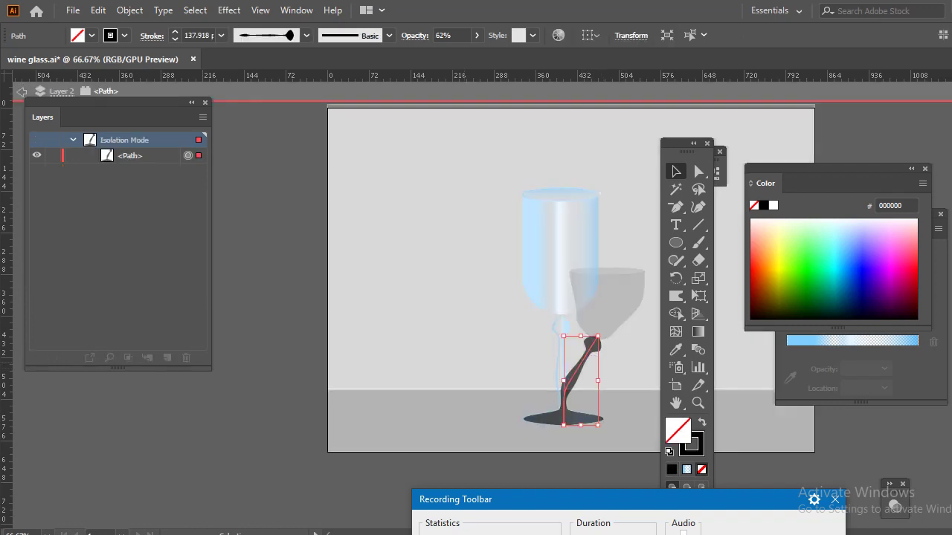
click(453, 35)
text(43)
key(Return)
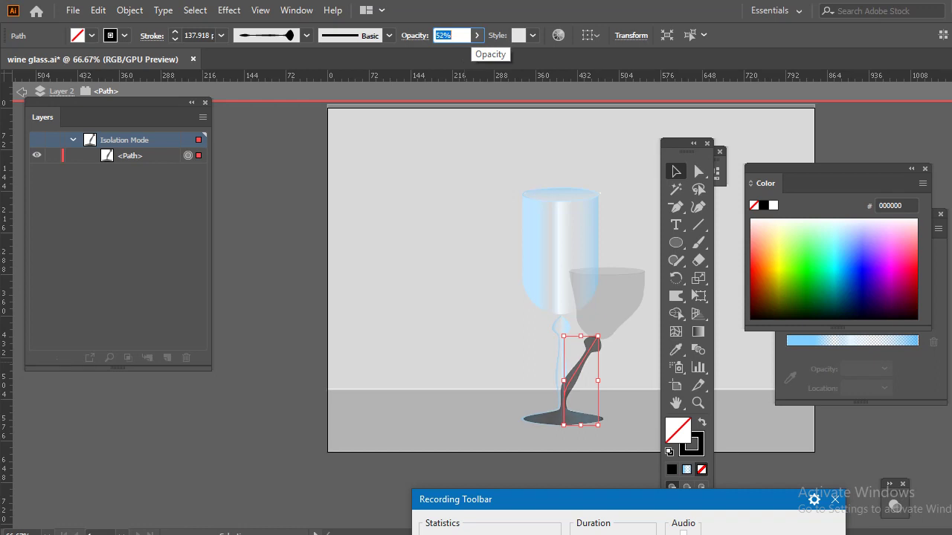
key(shift+Down)
key(shift+Down)
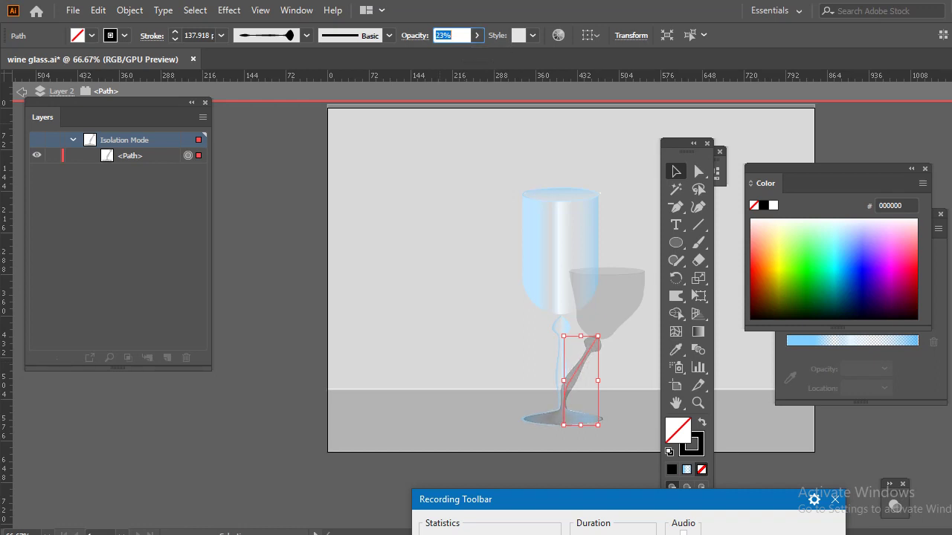
key(ctrl+shift+a)
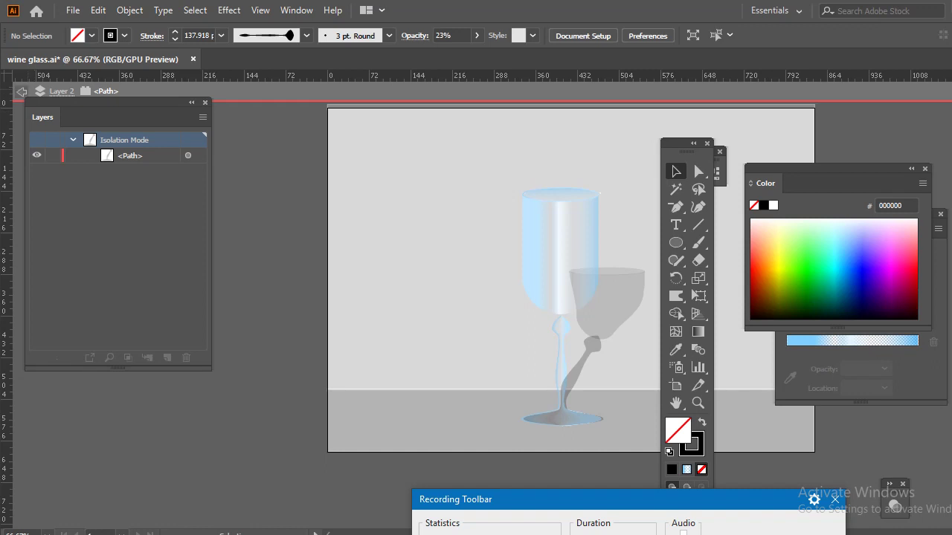
click(22, 91)
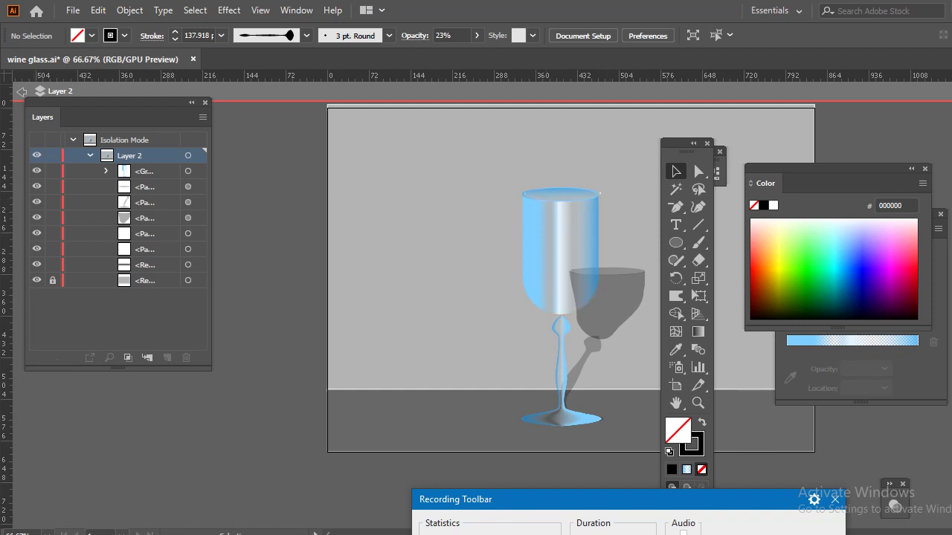
click(21, 91)
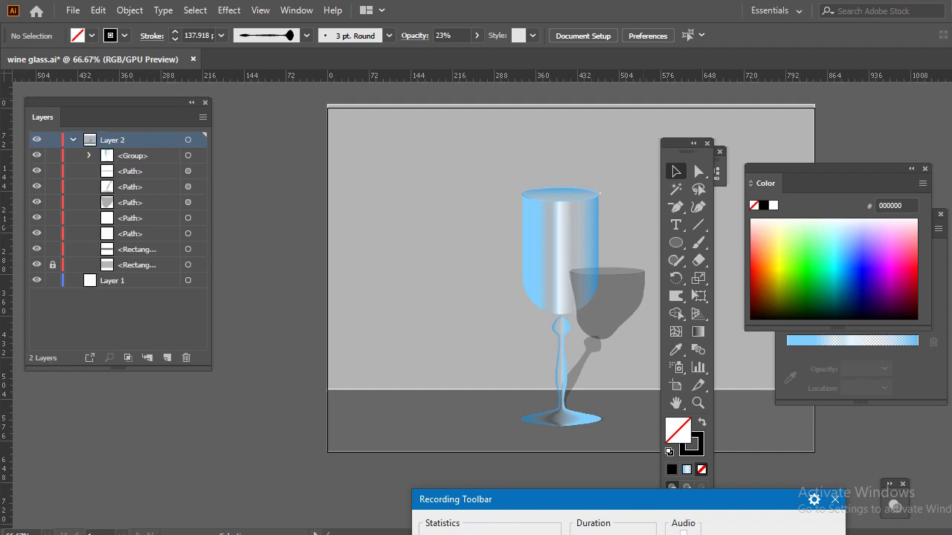
Step: Select and isolate the wine glass group, undoing an accidental leftward move
scroll(563, 212, up, 3)
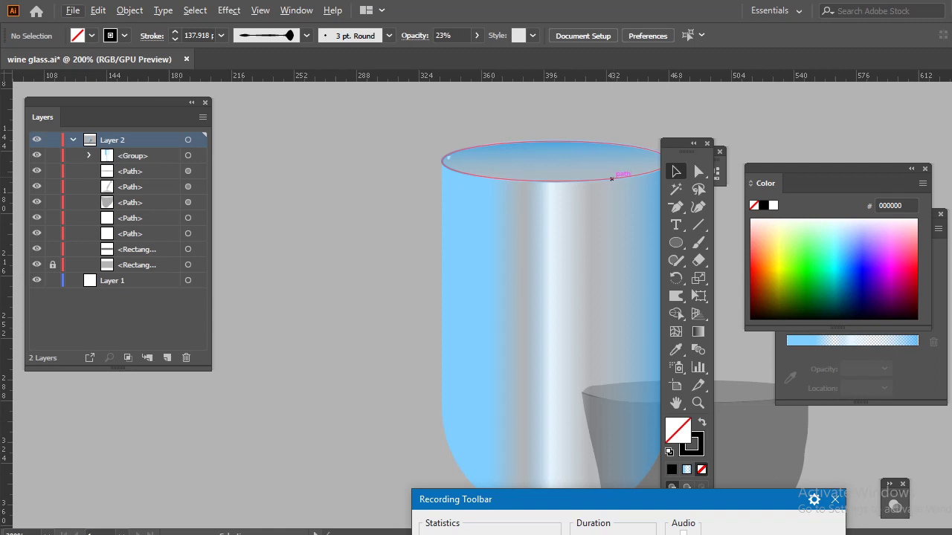
click(610, 179)
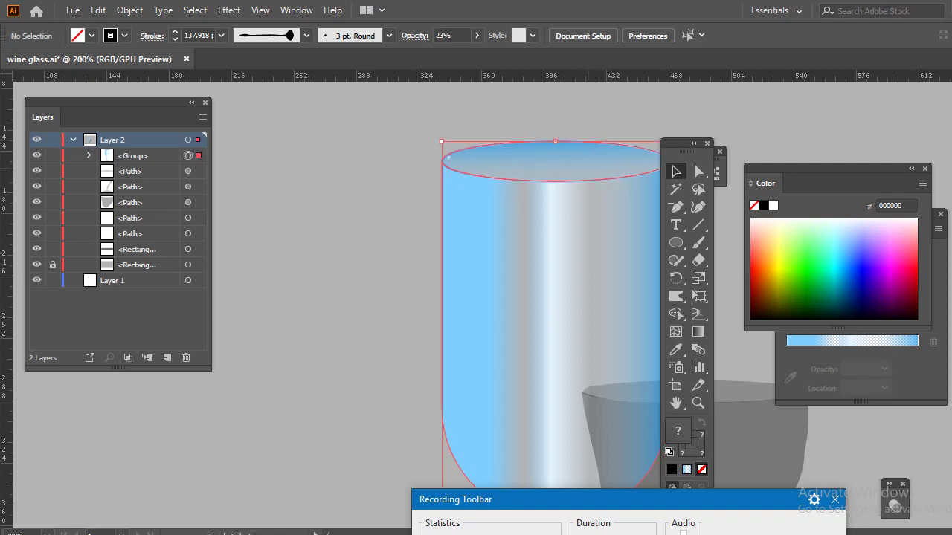
key(ctrl+shift+a)
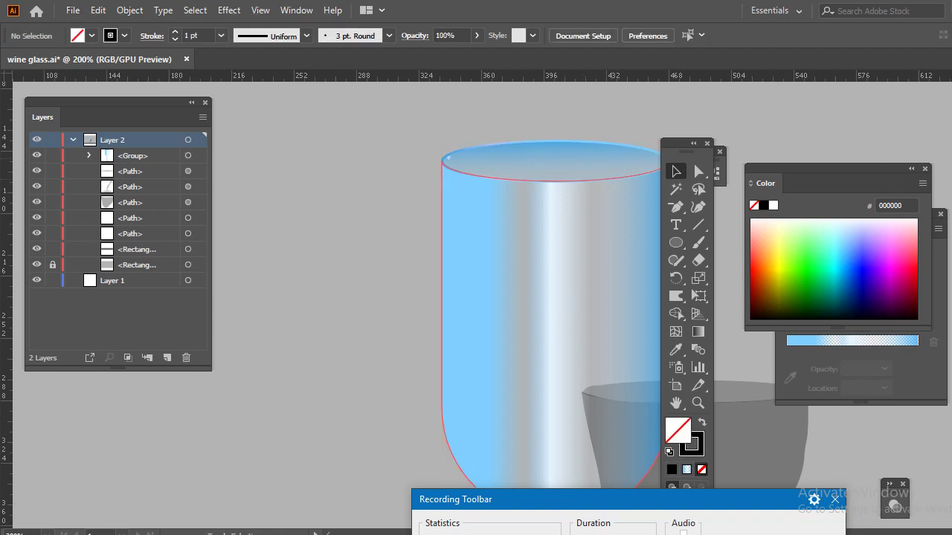
double_click(106, 145)
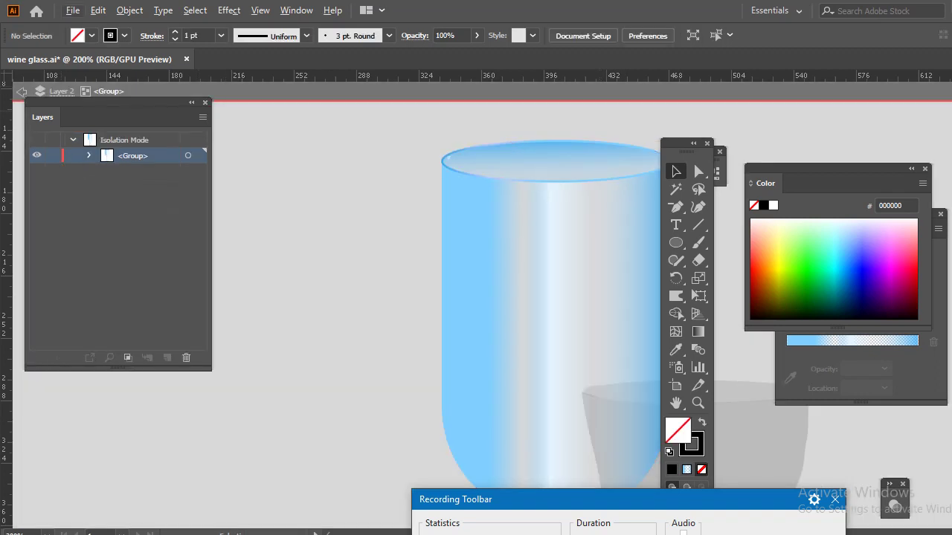
key(Escape)
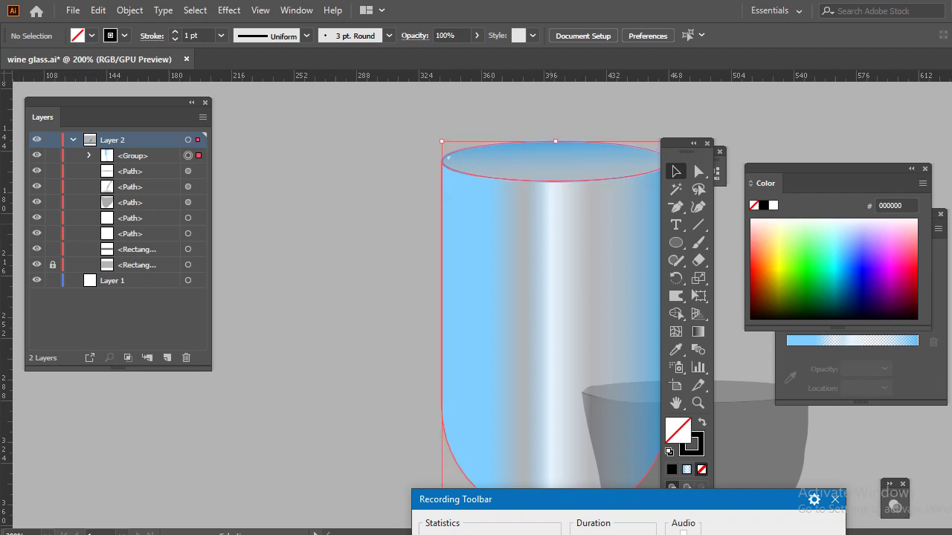
click(587, 180)
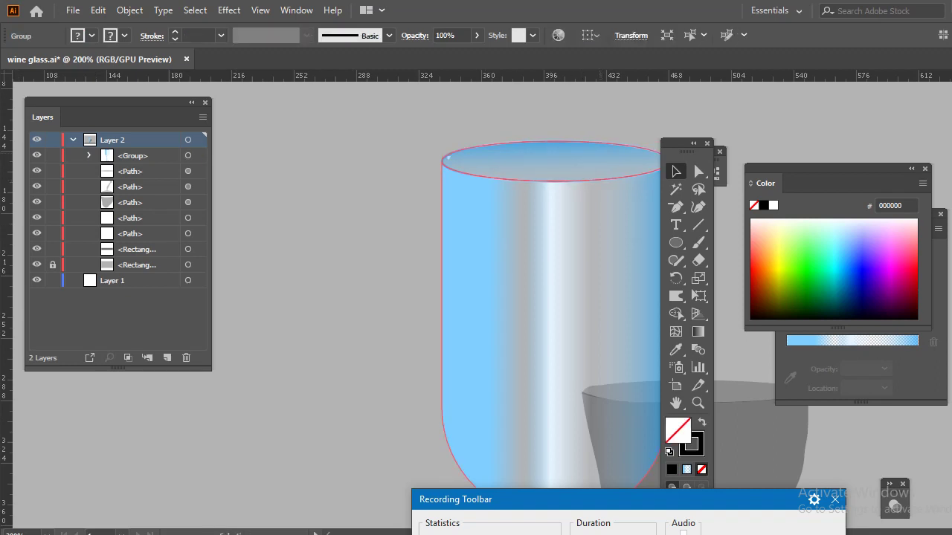
key(ctrl+shift+a)
drag(595, 223, 465, 212)
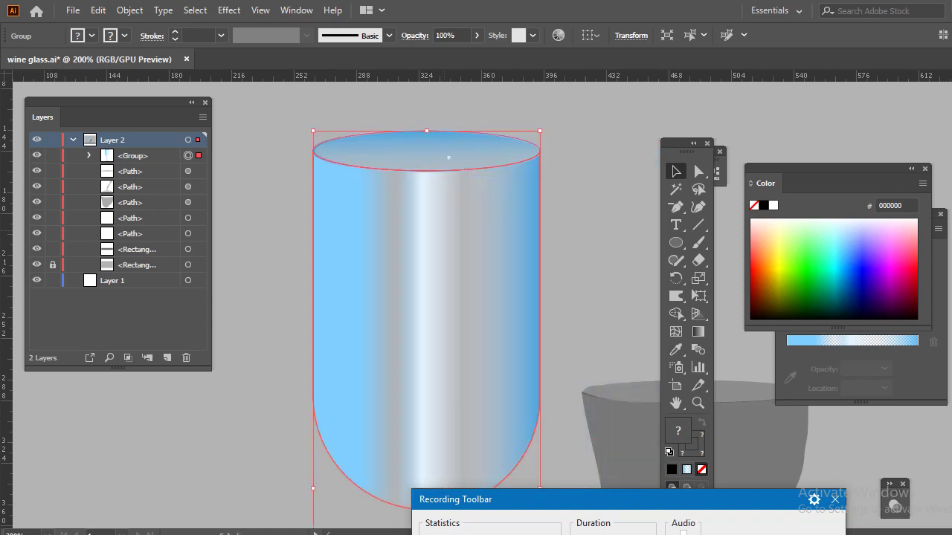
key(ctrl+z)
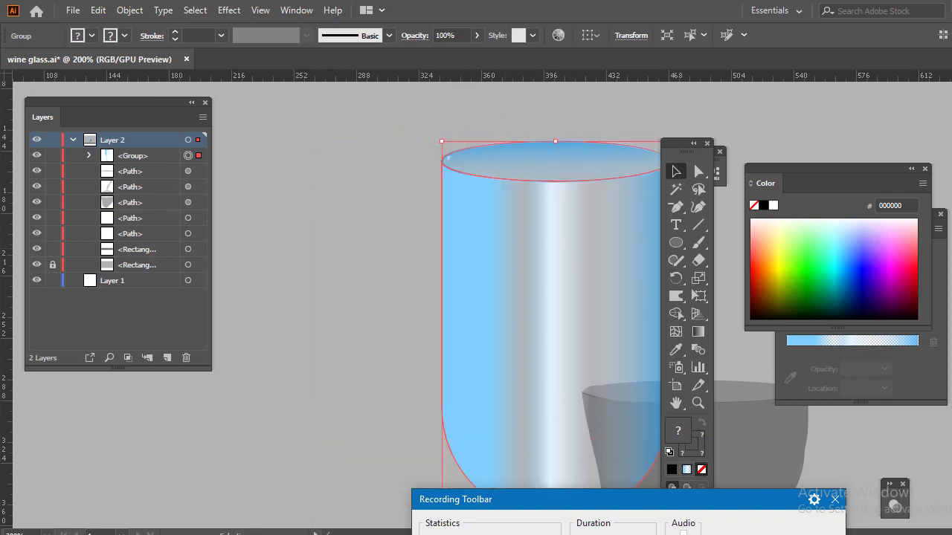
Step: Zoom out so the whole glass with stem and base is visible, and deselect
key(ctrl+minus)
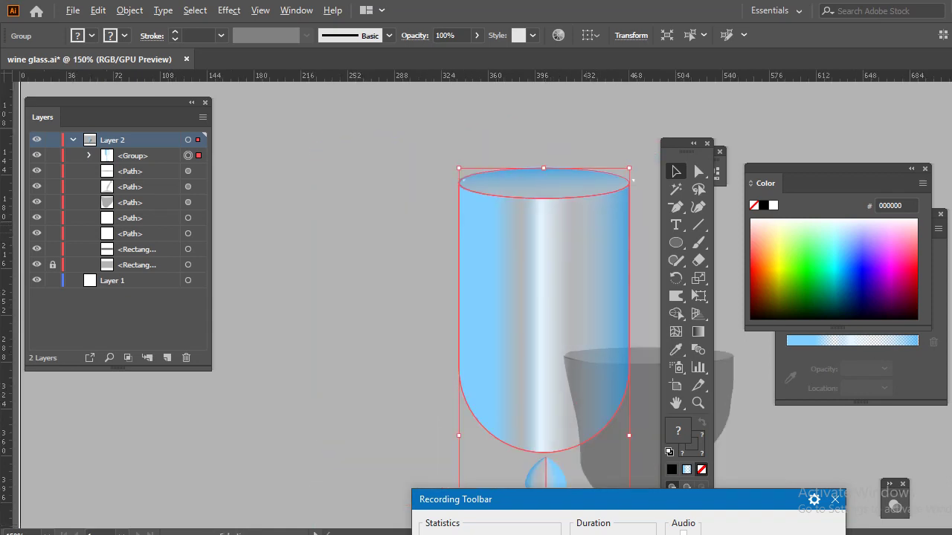
key(ctrl+minus)
scroll(558, 298, down, 3)
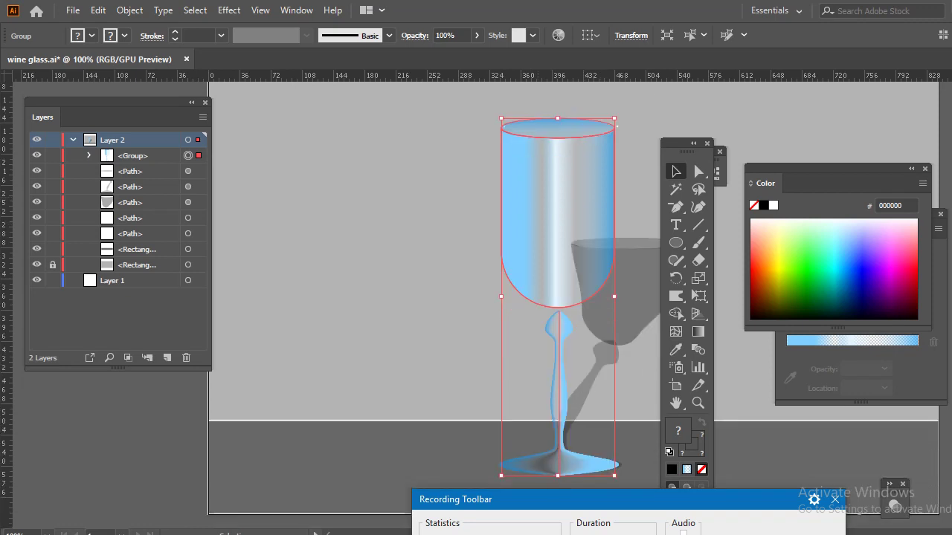
key(ctrl+shift+a)
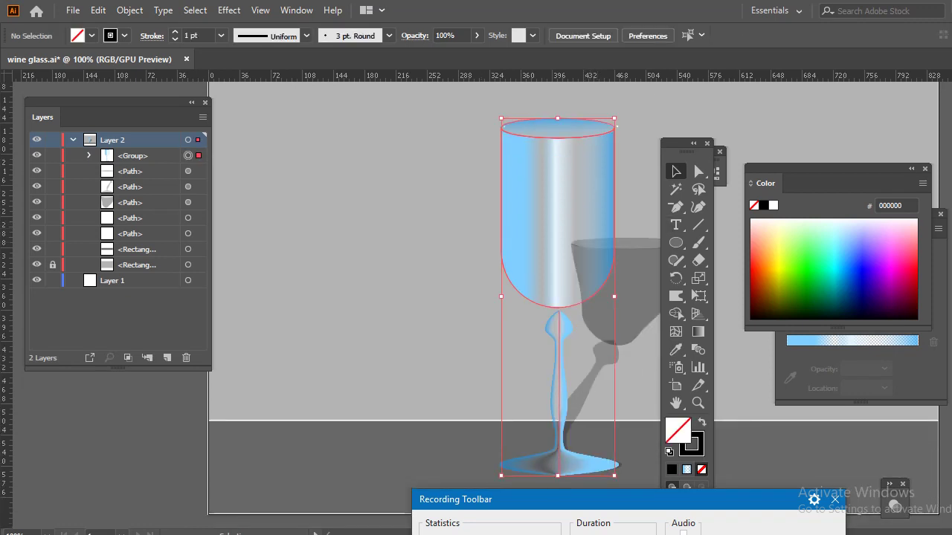
Step: Ungroup the wine glass into its separate parts
click(590, 231)
right_click(590, 231)
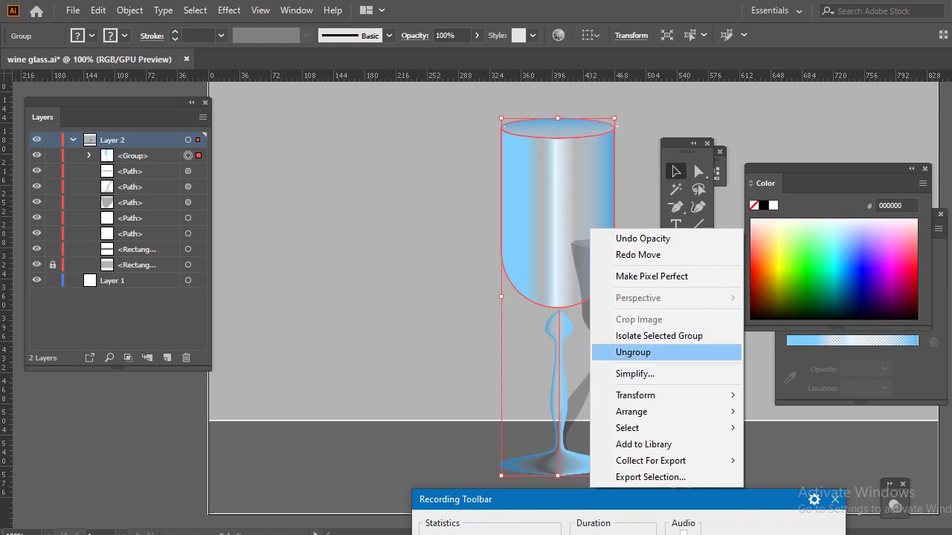
click(633, 353)
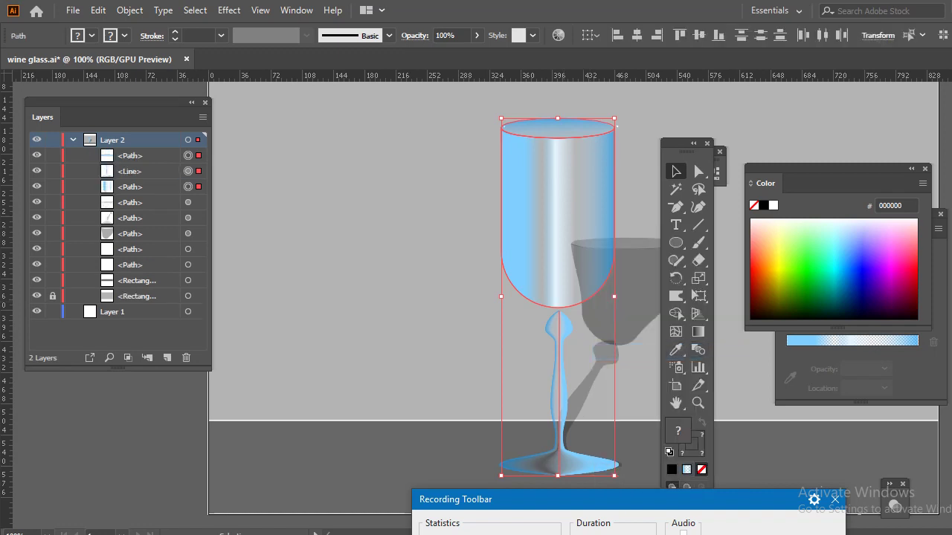
key(ctrl+shift+a)
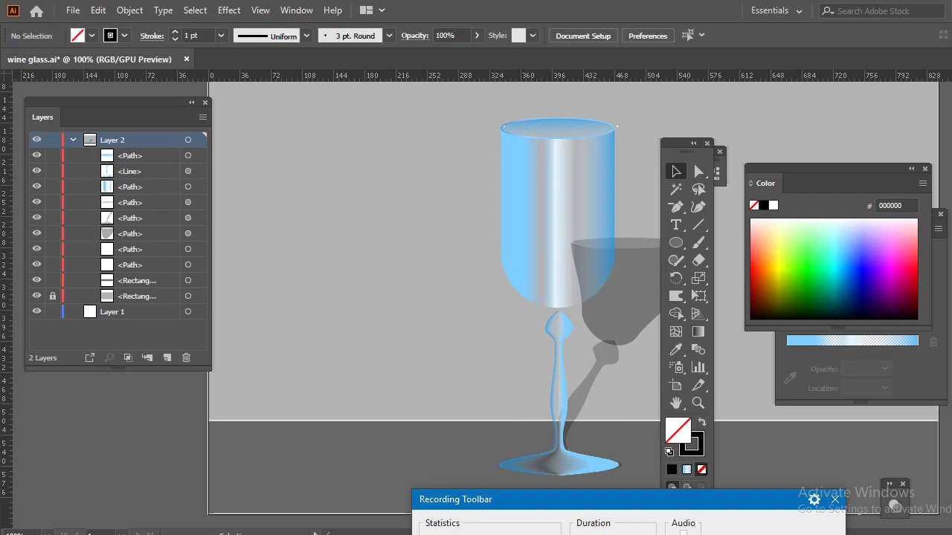
Step: Duplicate the bowl and rim, shrink the copy inside the glass, and fill it pink FF5CBB
mouse_move(556, 128)
mouse_down()
mouse_move(597, 158)
mouse_move(558, 127)
mouse_up()
key(period)
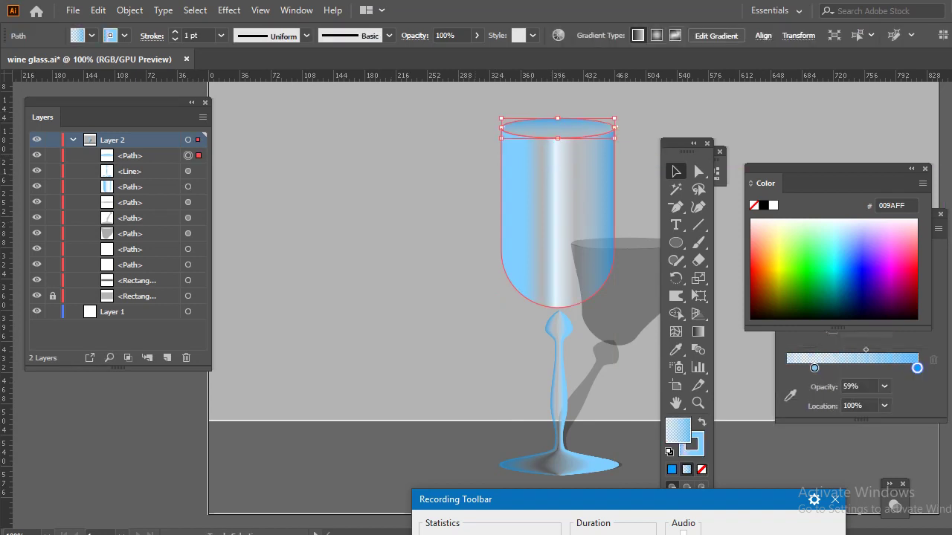
shift+click(614, 128)
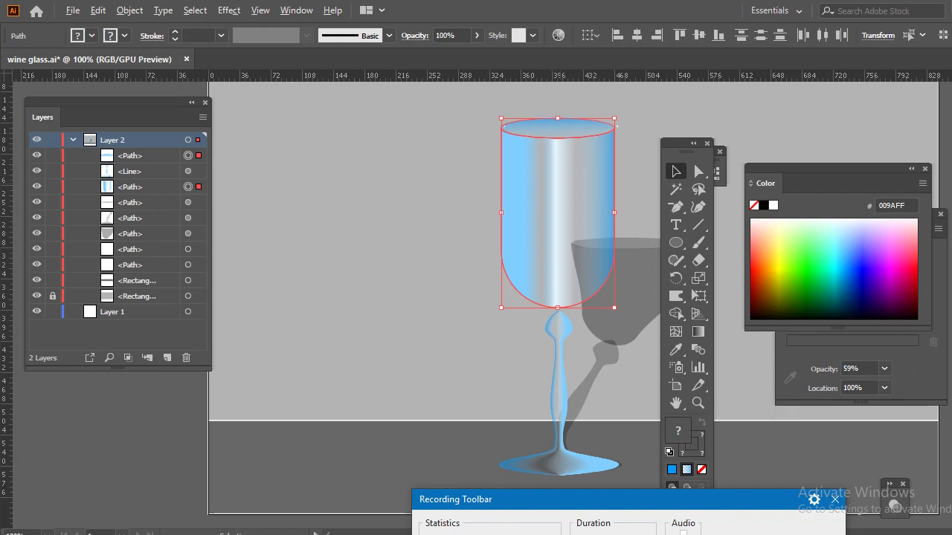
drag(580, 178, 484, 202)
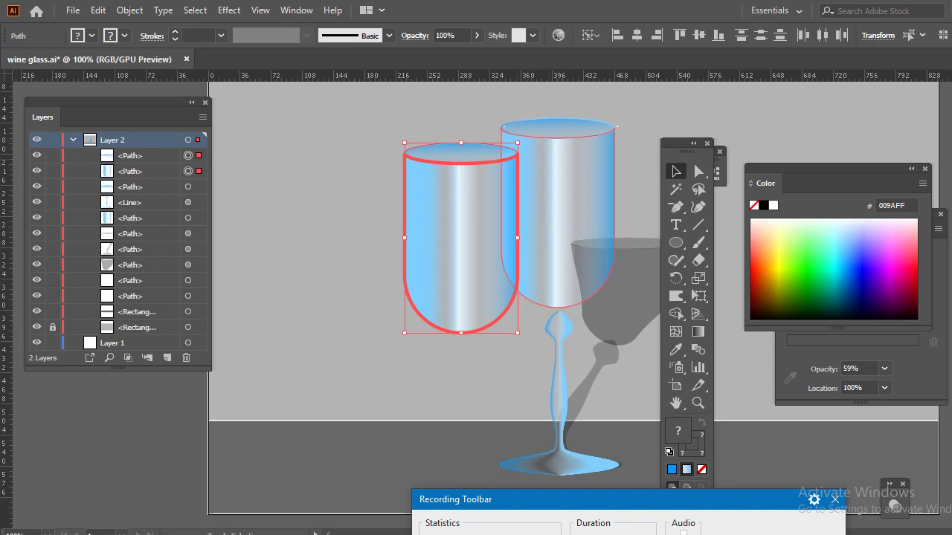
drag(517, 142, 495, 182)
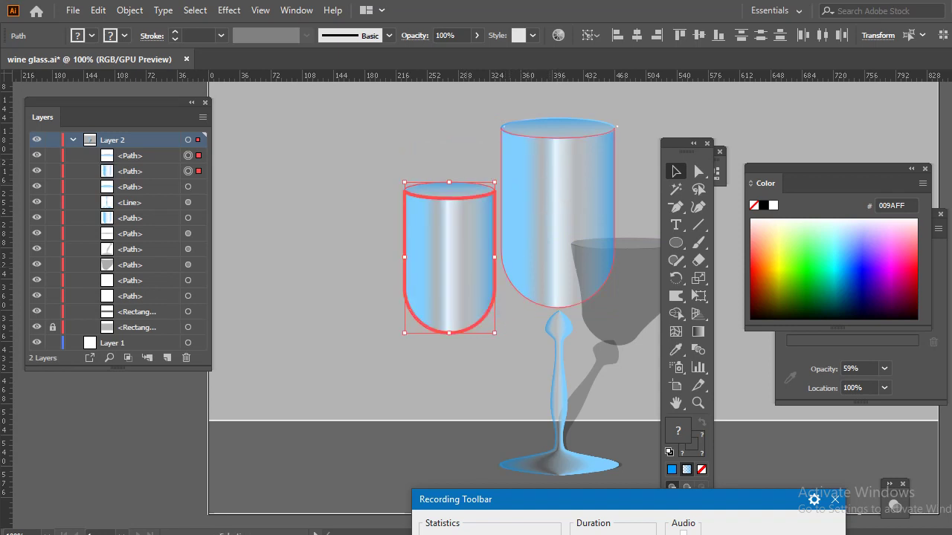
drag(465, 251, 558, 217)
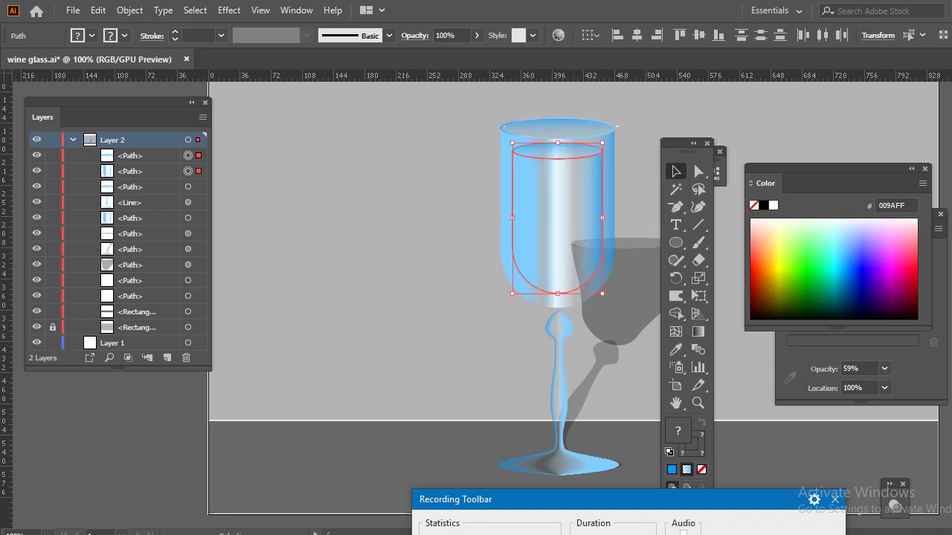
click(901, 251)
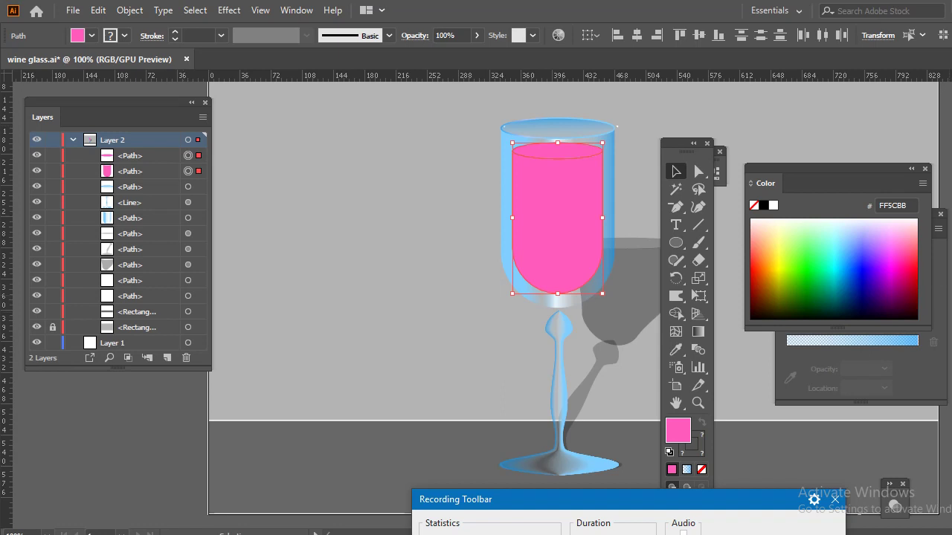
Step: Fill the inner bowl copy with CB0005 red, then widen and nudge it to fill the glass bowl
click(915, 286)
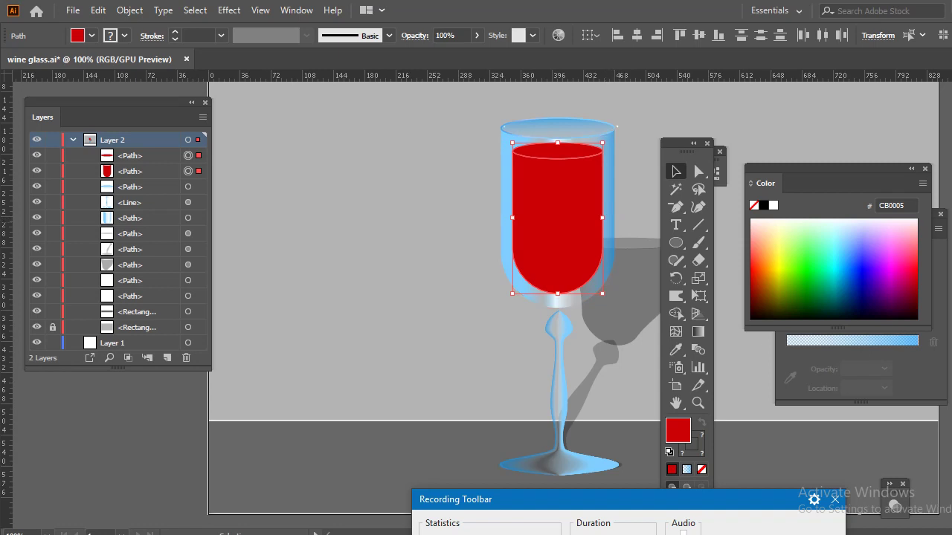
mouse_move(603, 218)
mouse_down()
mouse_move(631, 218)
mouse_move(614, 216)
mouse_up()
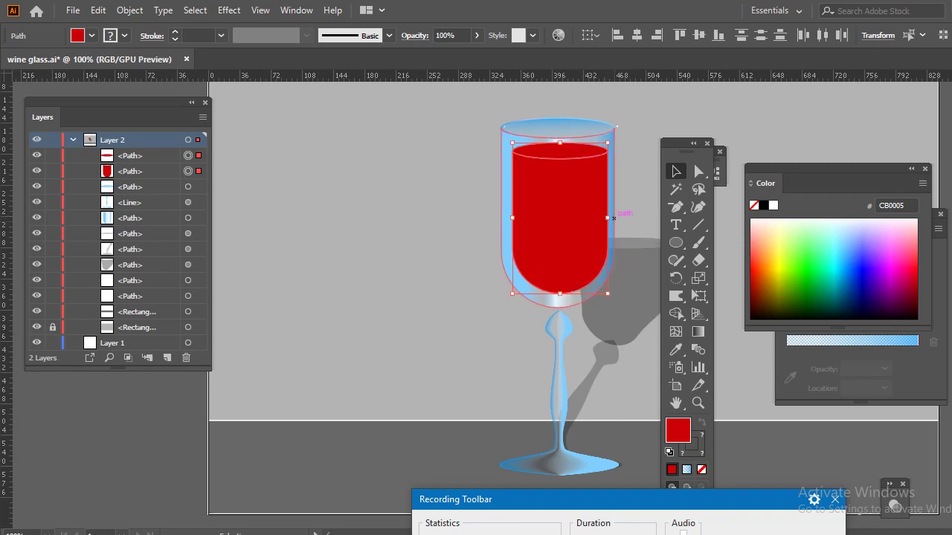
key(Left)
key(Left)
key(Left)
key(Left)
key(Left)
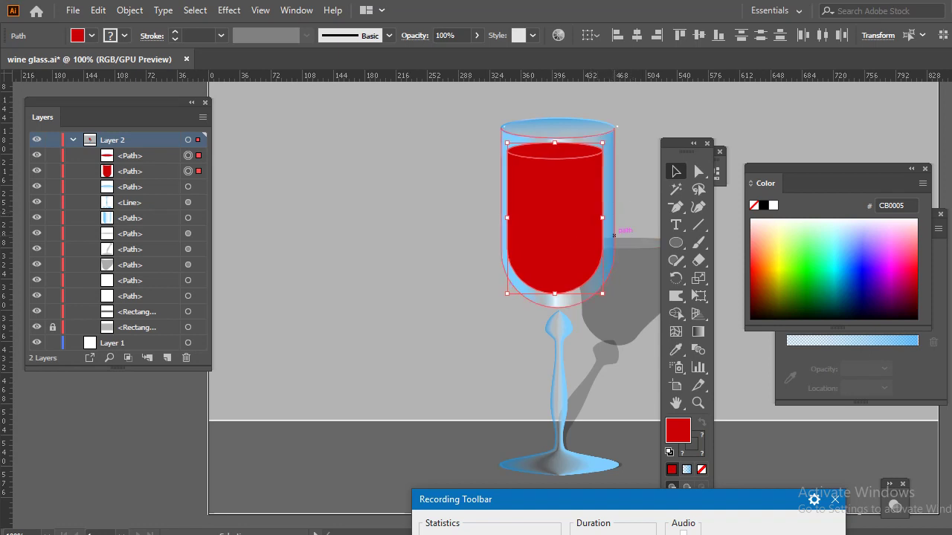
key(Down)
key(Down)
key(Down)
key(Down)
key(Down)
key(Down)
key(Down)
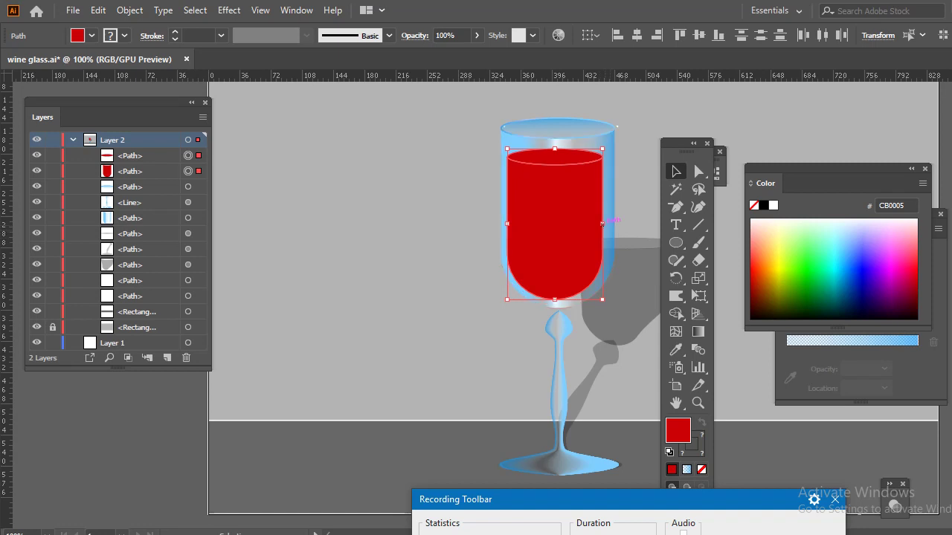
drag(602, 223, 611, 211)
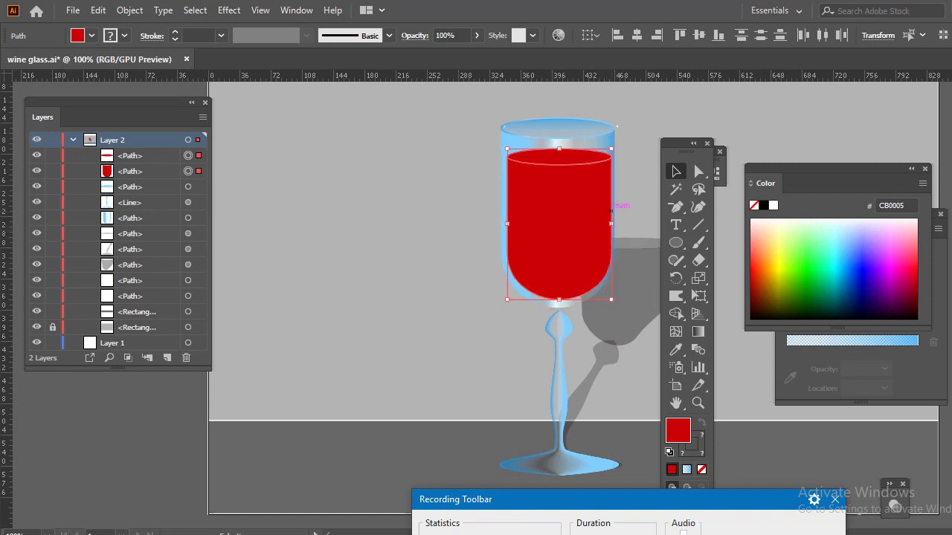
key(Left)
key(Left)
key(Left)
key(Left)
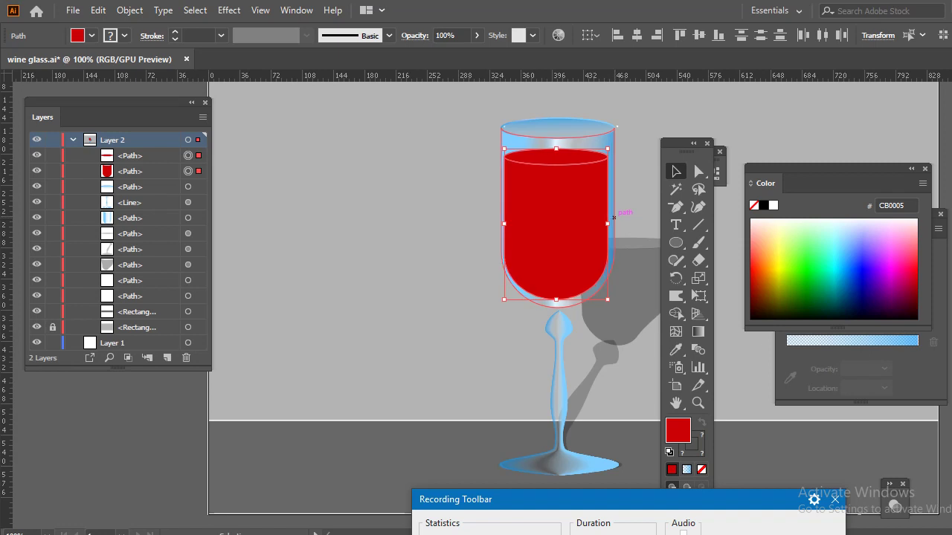
key(Left)
key(Right)
key(Right)
key(Right)
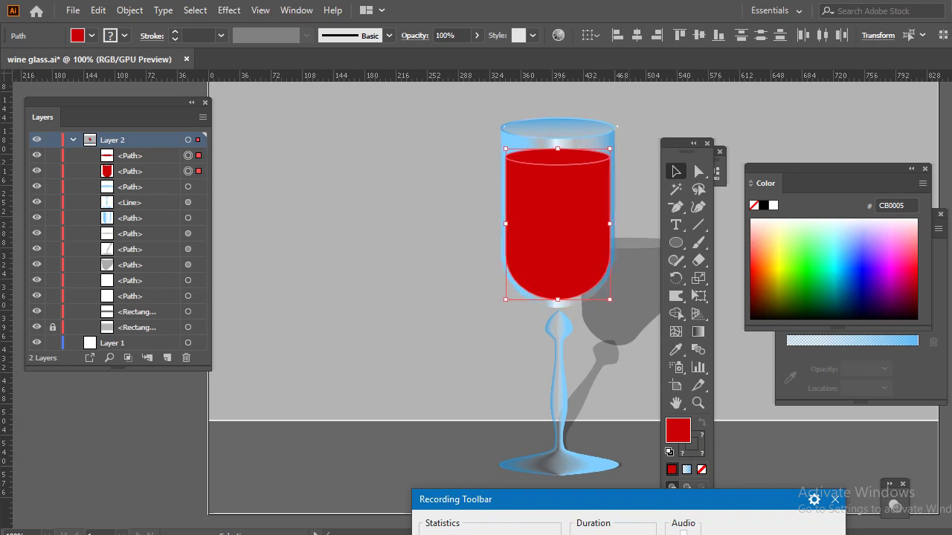
key(ctrl+shift+a)
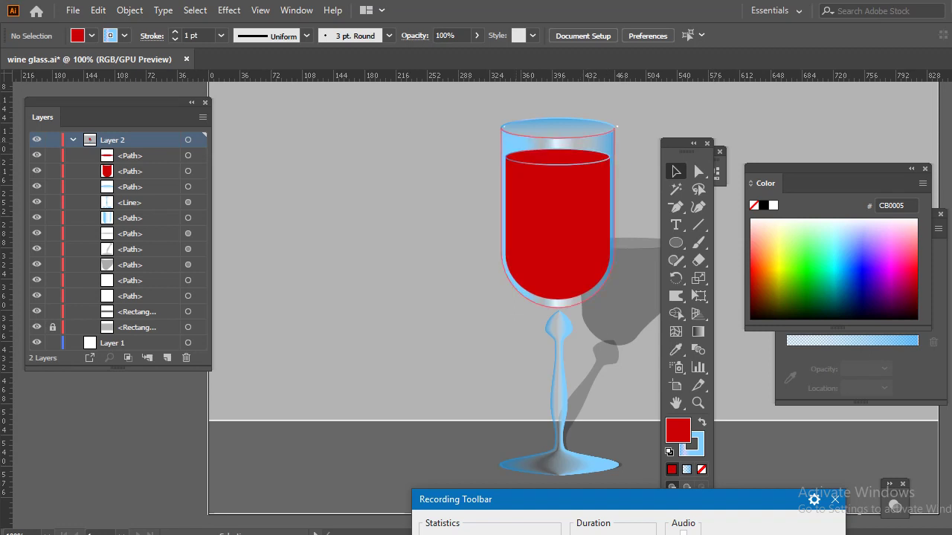
Step: Bring the glass bowl to the front over the wine and slide its leftmost gradient stop to 3.63%
click(523, 149)
right_click(516, 143)
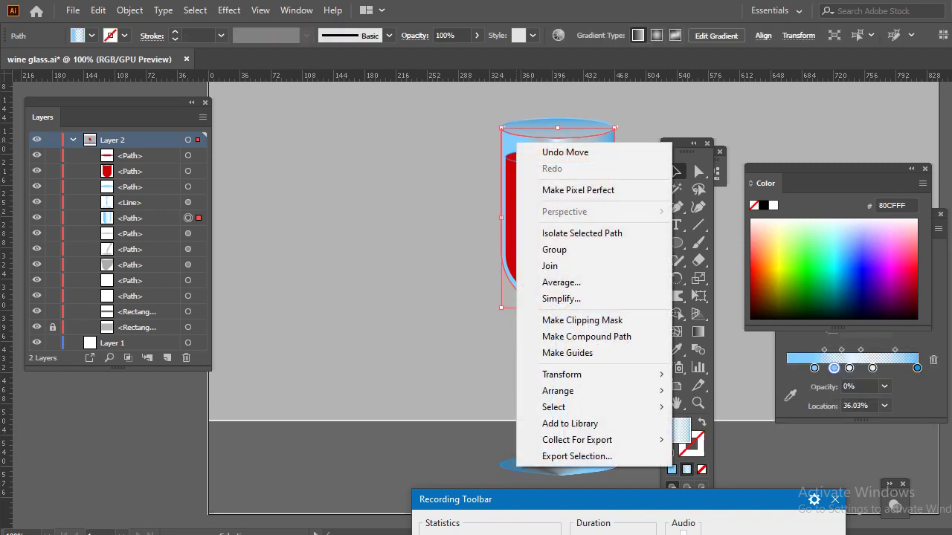
click(718, 390)
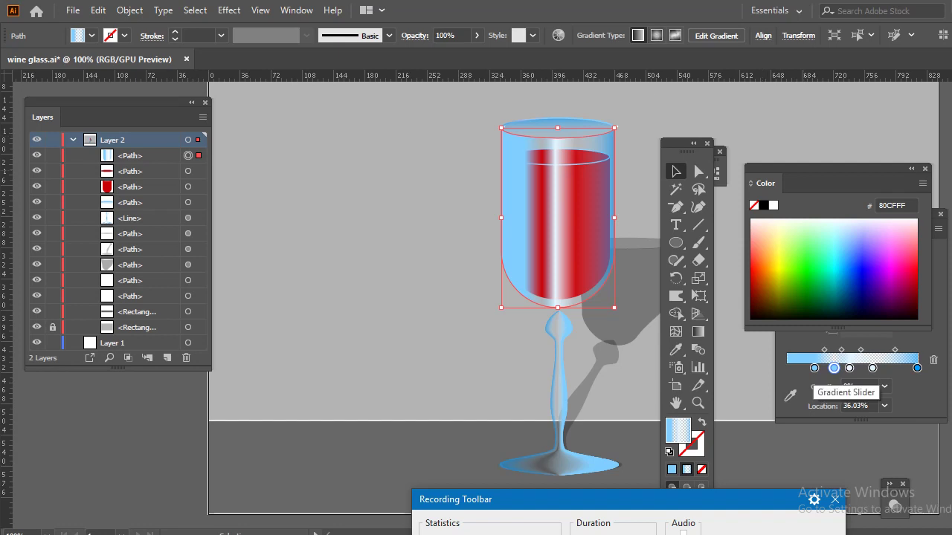
click(834, 368)
drag(833, 369, 792, 369)
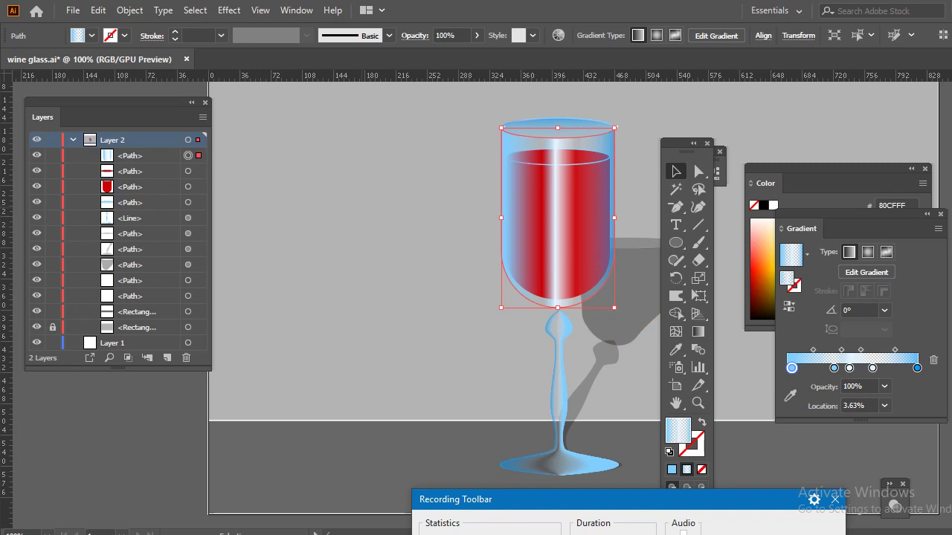
Step: Try shifting the glass bowl's gradient stops toward the right end, then undo those changes
key(ctrl+shift+a)
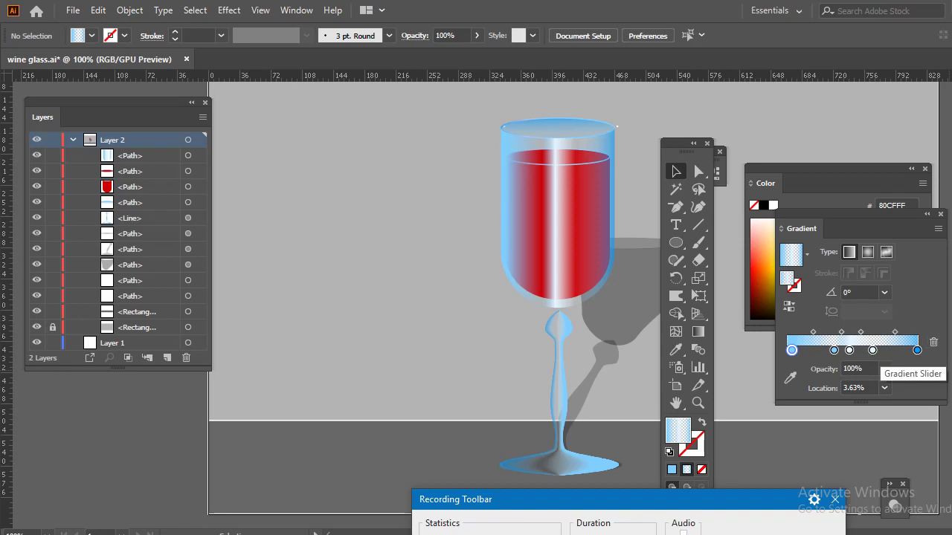
drag(887, 350, 908, 351)
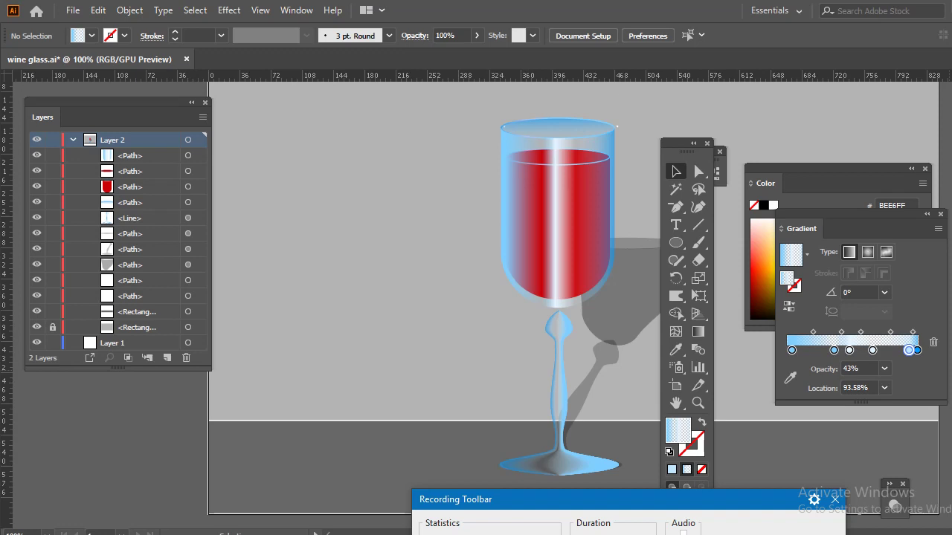
click(587, 135)
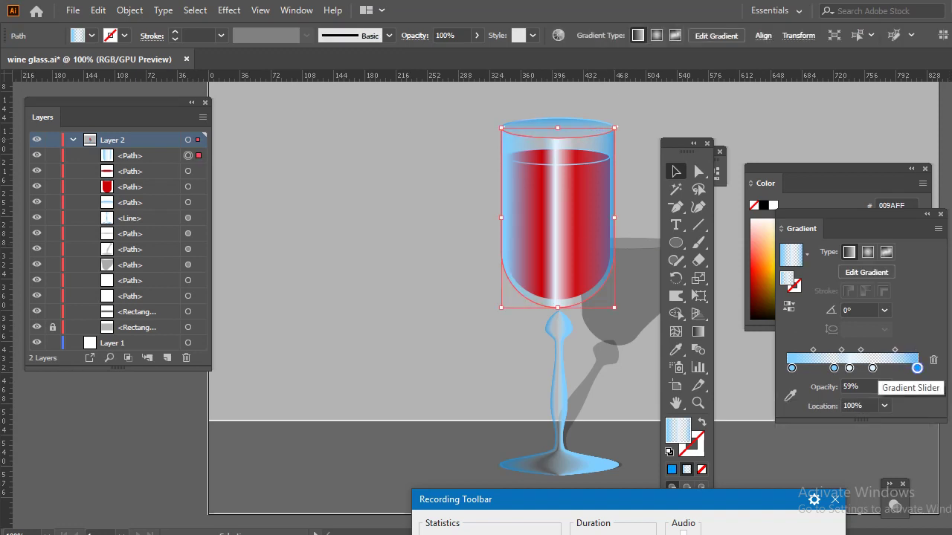
drag(872, 368, 915, 367)
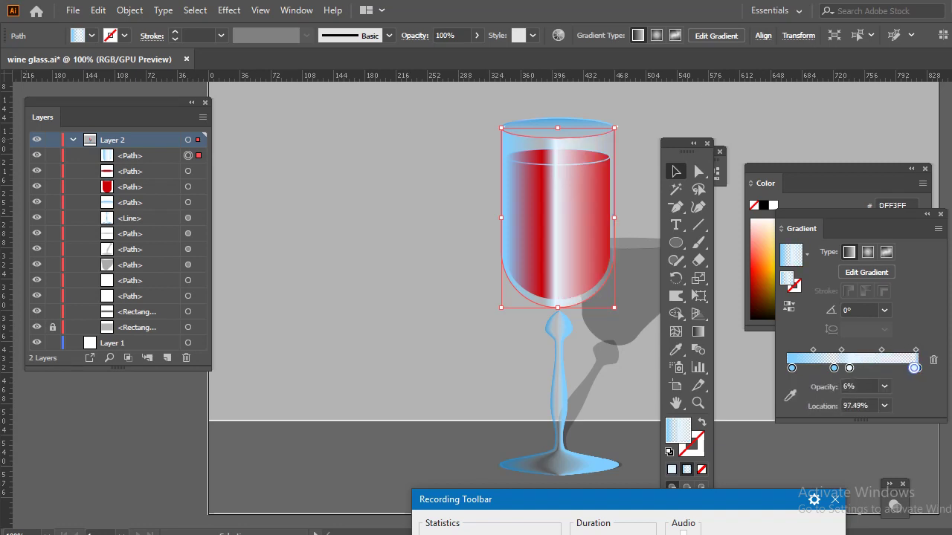
drag(850, 367, 909, 368)
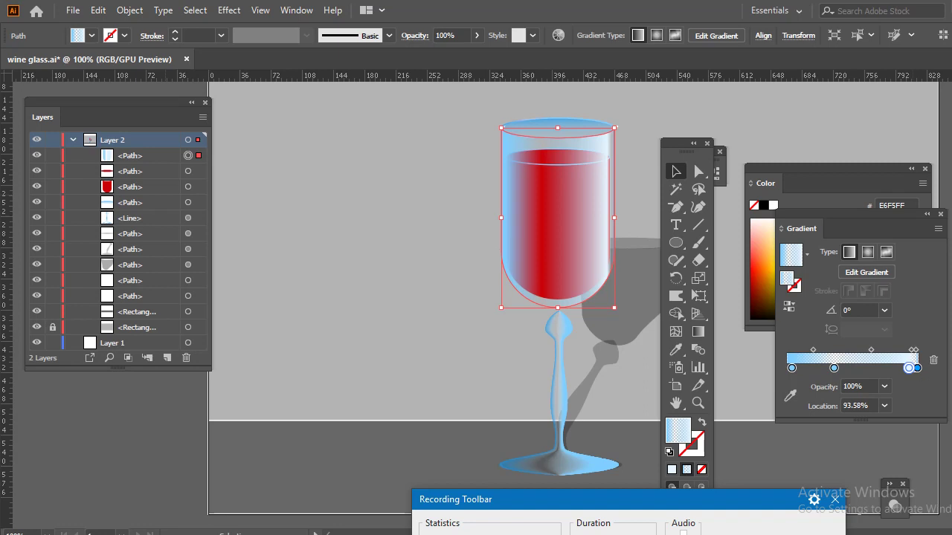
key(ctrl+z)
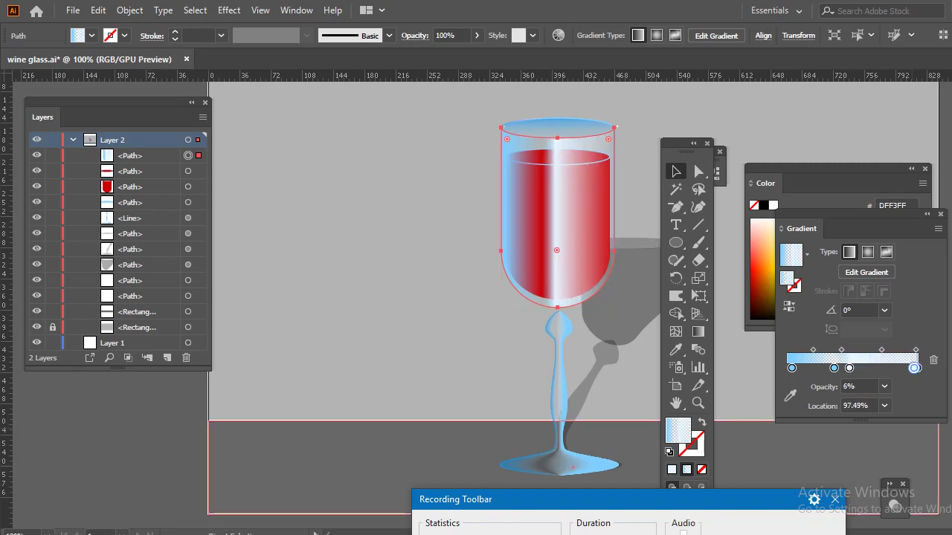
key(ctrl+z)
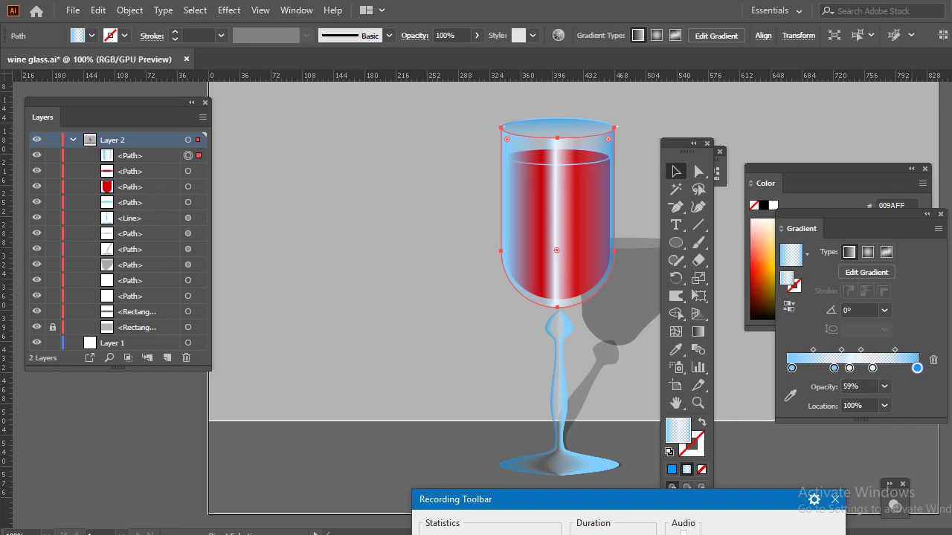
Step: Set the central white gradient stop's opacity to 54%
click(850, 368)
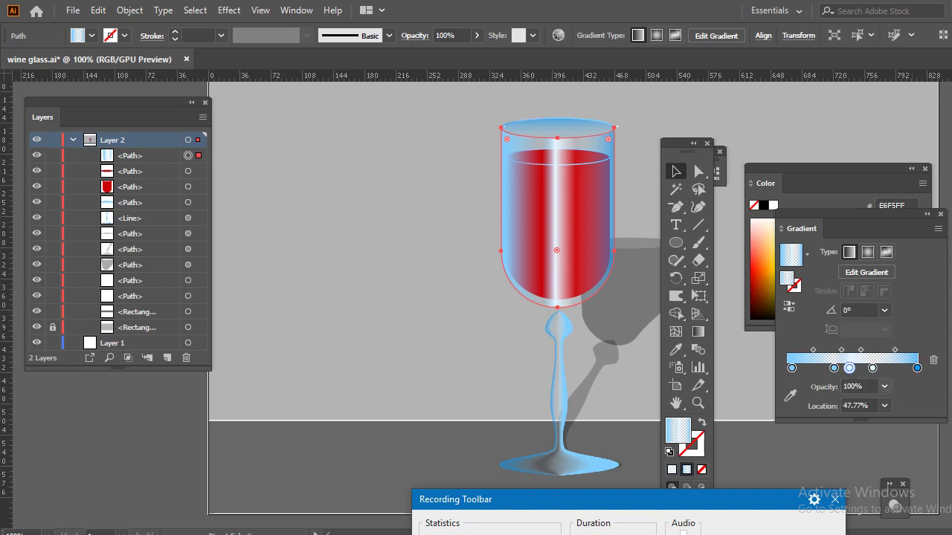
click(855, 387)
key(ctrl+a)
text(73)
key(Return)
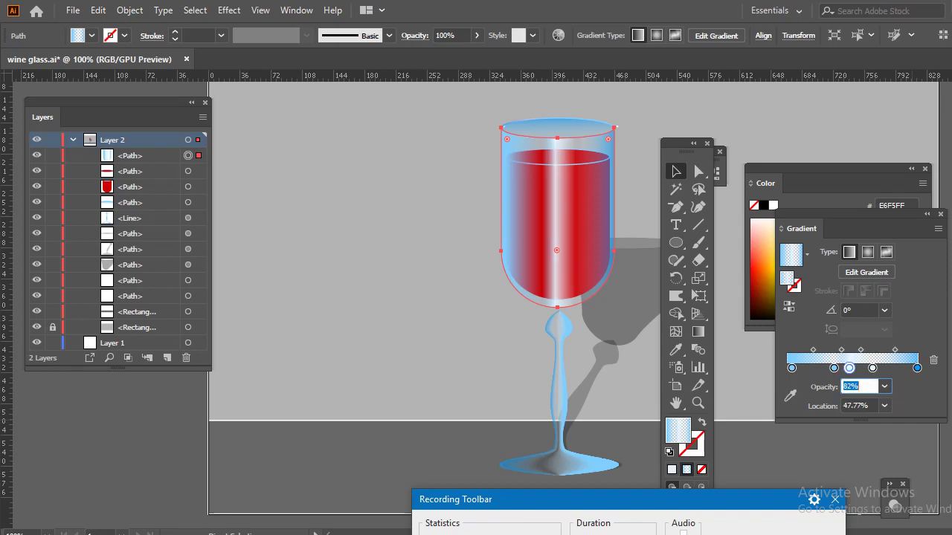
text(59)
key(Return)
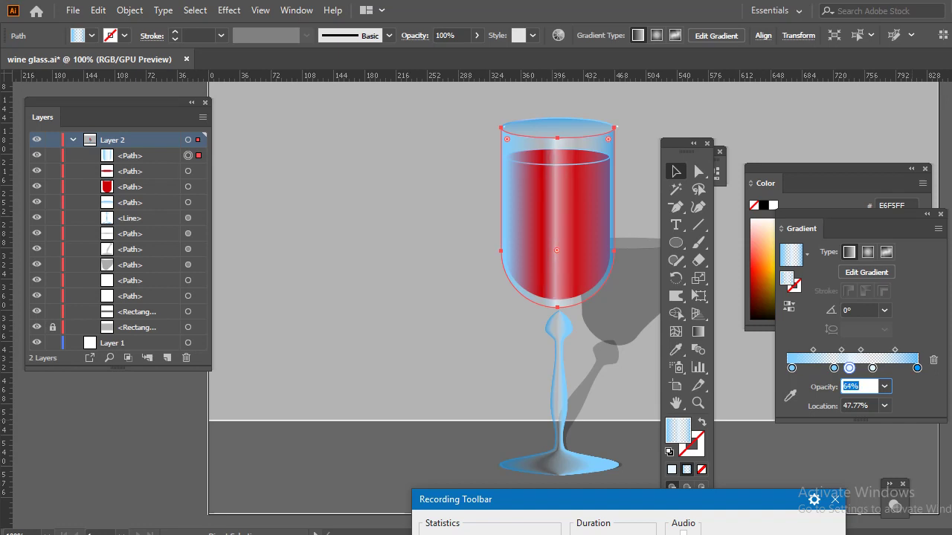
key(Down)
key(Down)
key(Down)
key(Down)
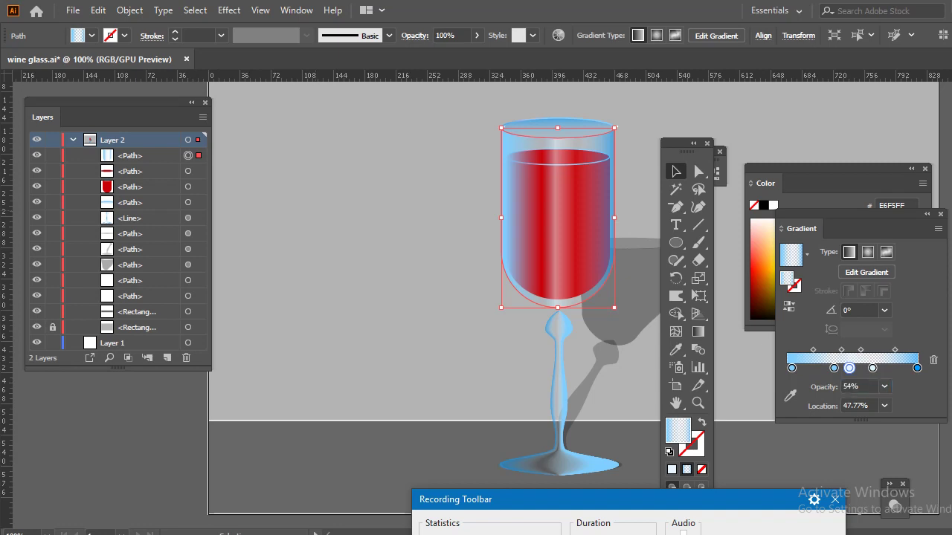
Step: Save wine glass.ai and reselect the glass body
key(ctrl+shift+a)
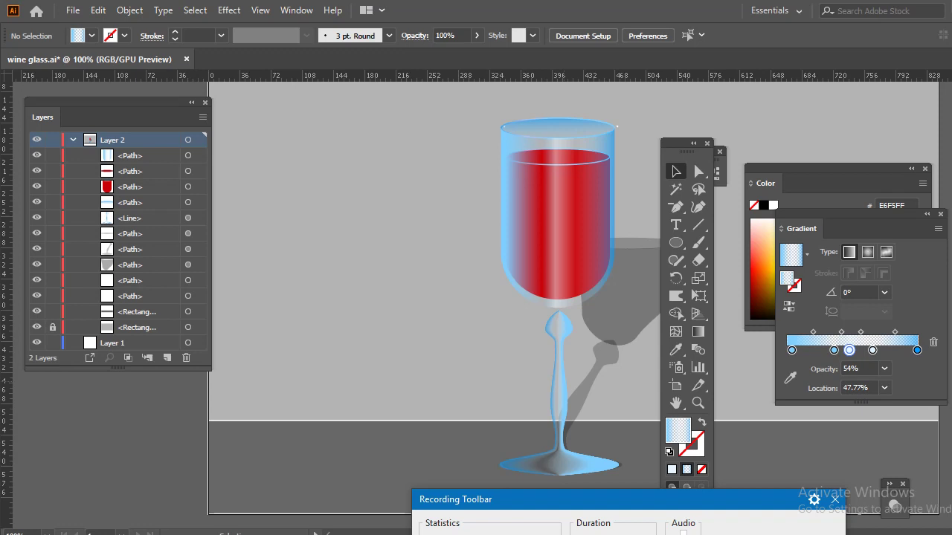
key(ctrl+s)
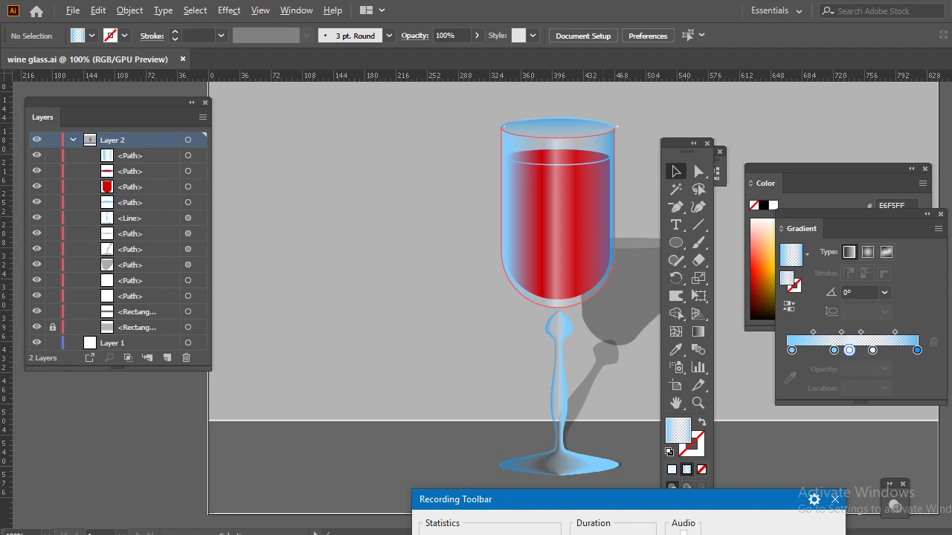
click(616, 127)
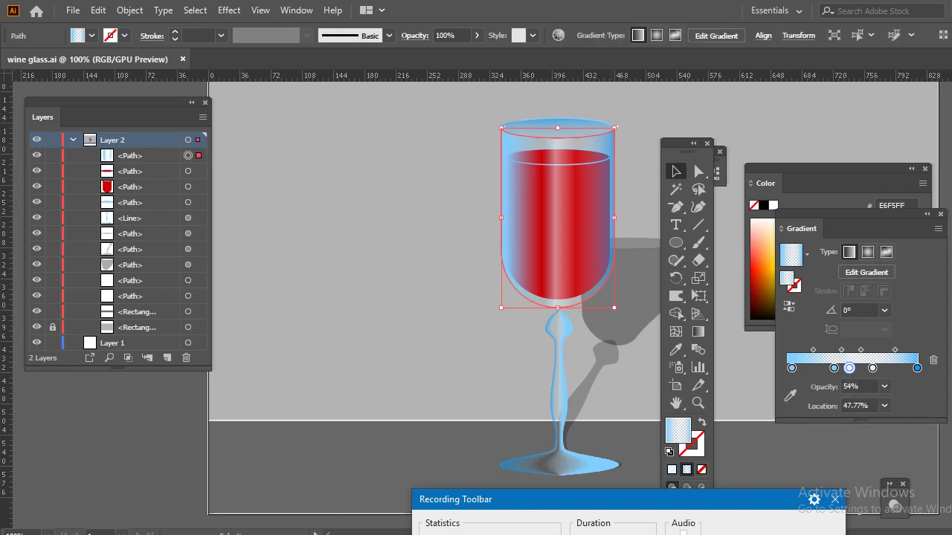
Step: Duplicate the glass body, send the copy backward, and move it onto the glass
drag(614, 171, 559, 205)
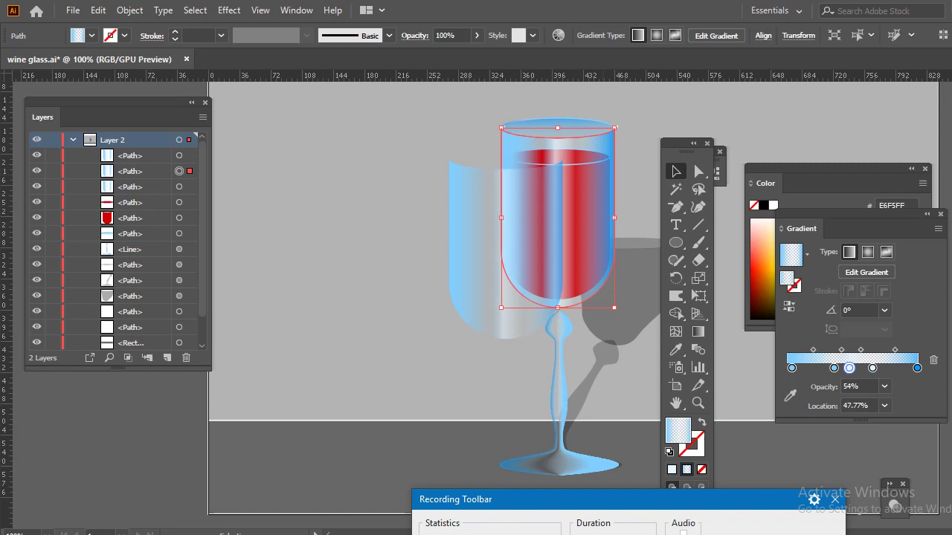
key(ctrl+shift+bracketleft)
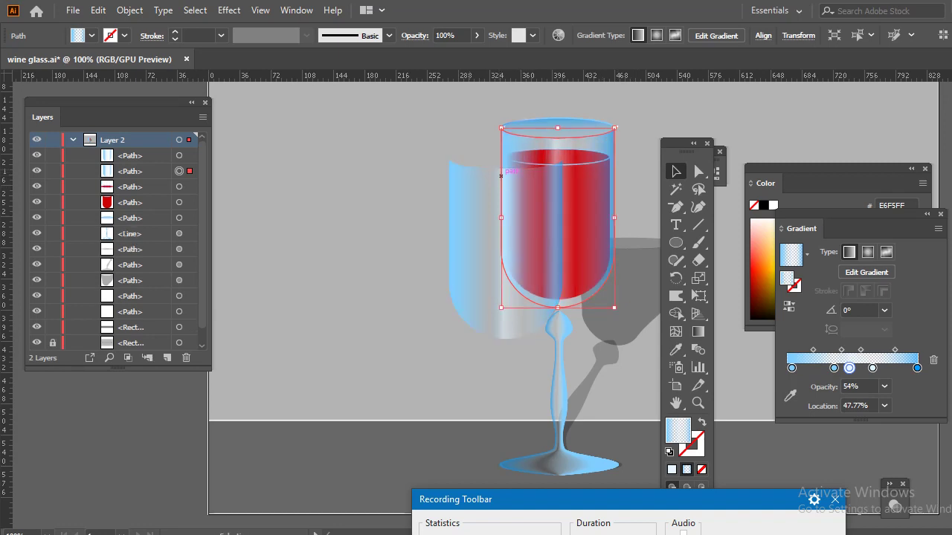
click(482, 162)
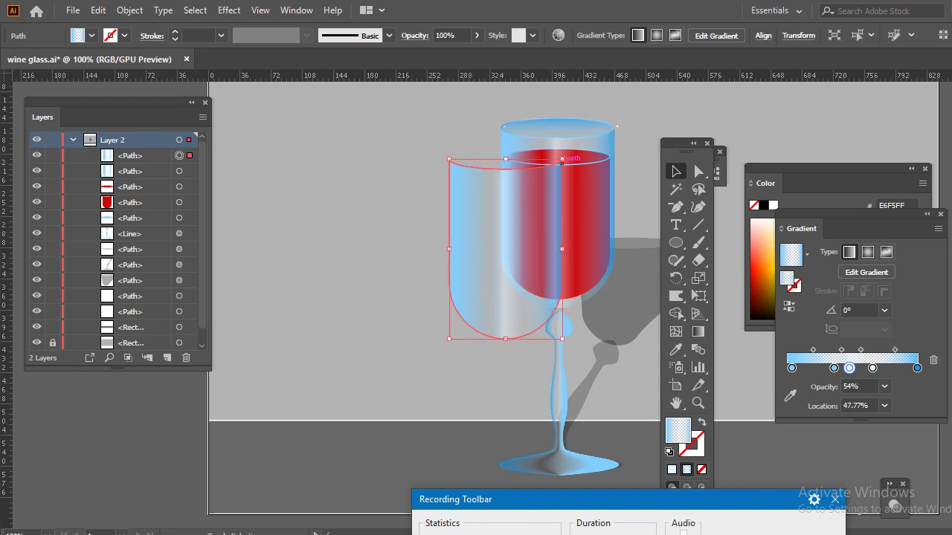
key(ctrl+shift+a)
double_click(476, 245)
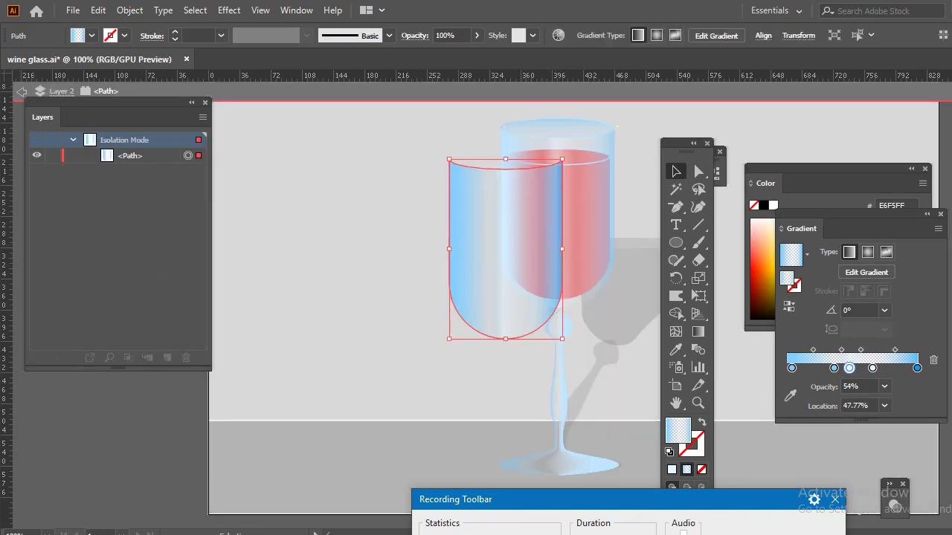
click(21, 91)
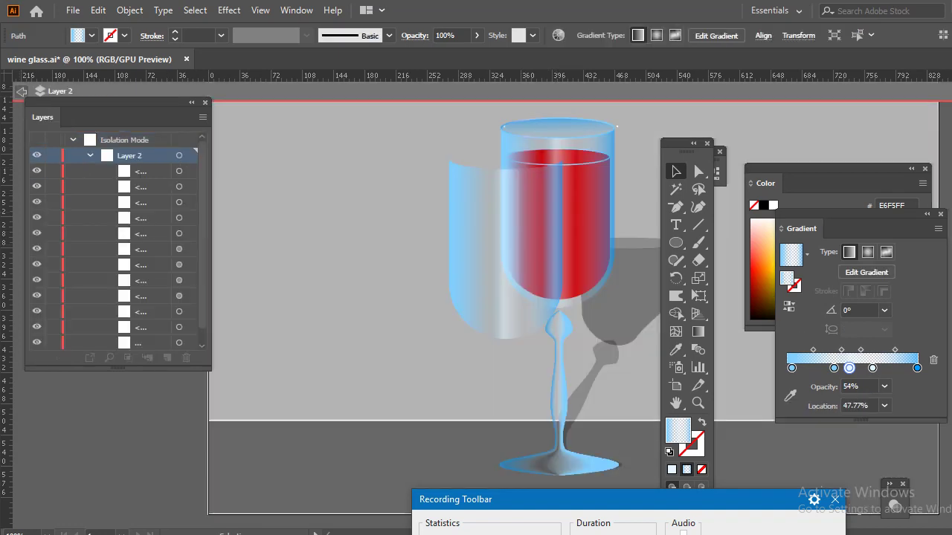
click(20, 91)
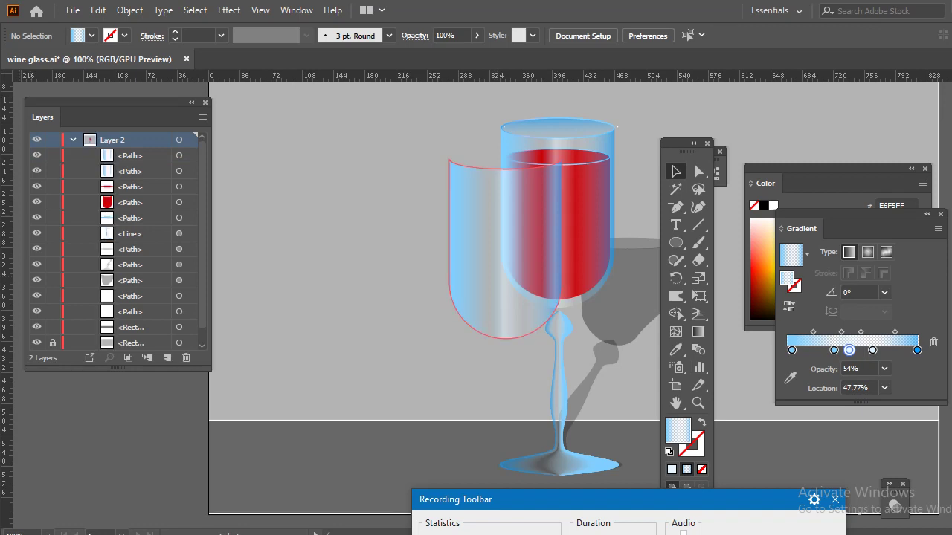
drag(502, 246, 580, 253)
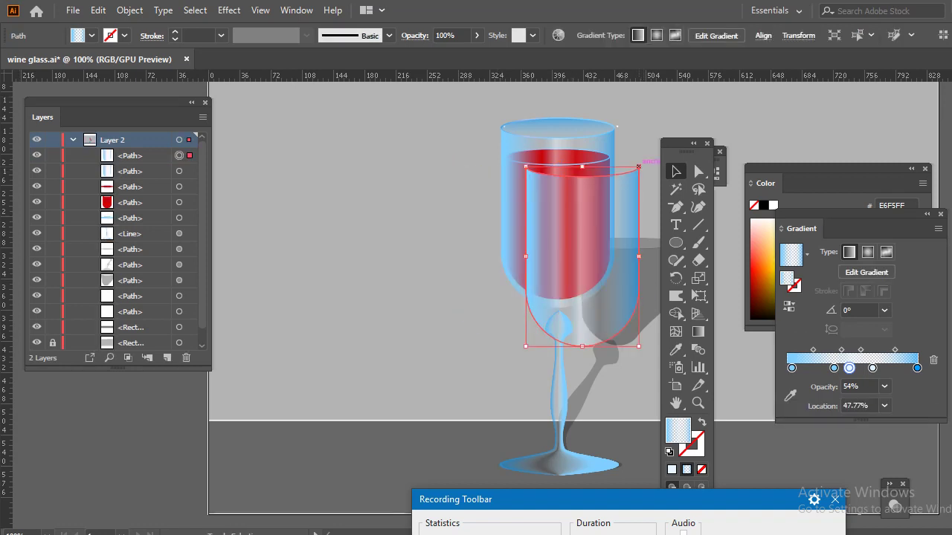
Step: Scale the bowl duplicate down to a small, narrow shape near the bowl's base
drag(638, 167, 571, 275)
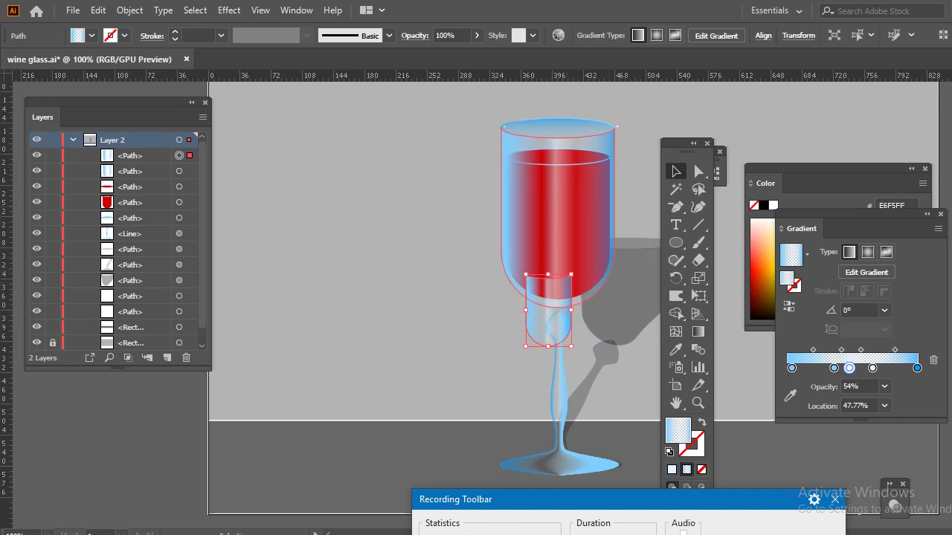
drag(550, 312, 550, 301)
double_click(558, 223)
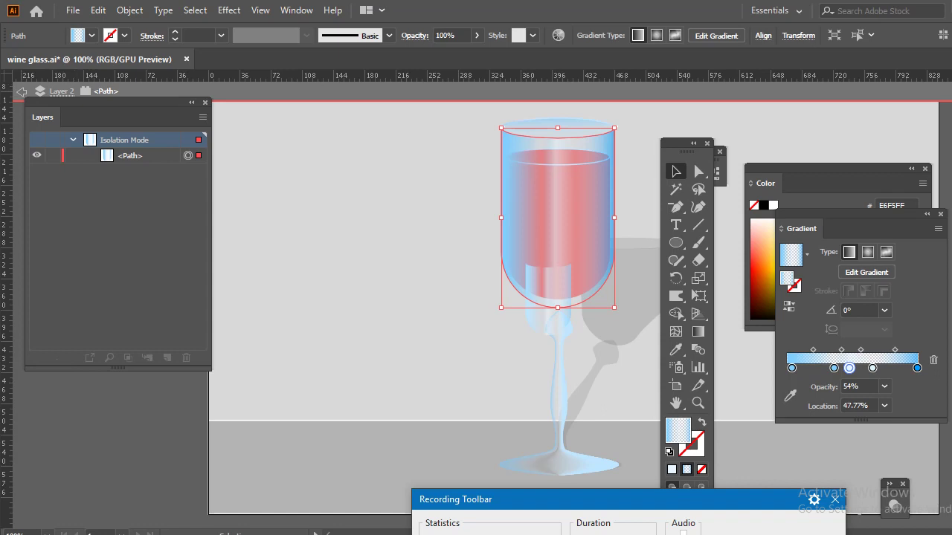
click(21, 91)
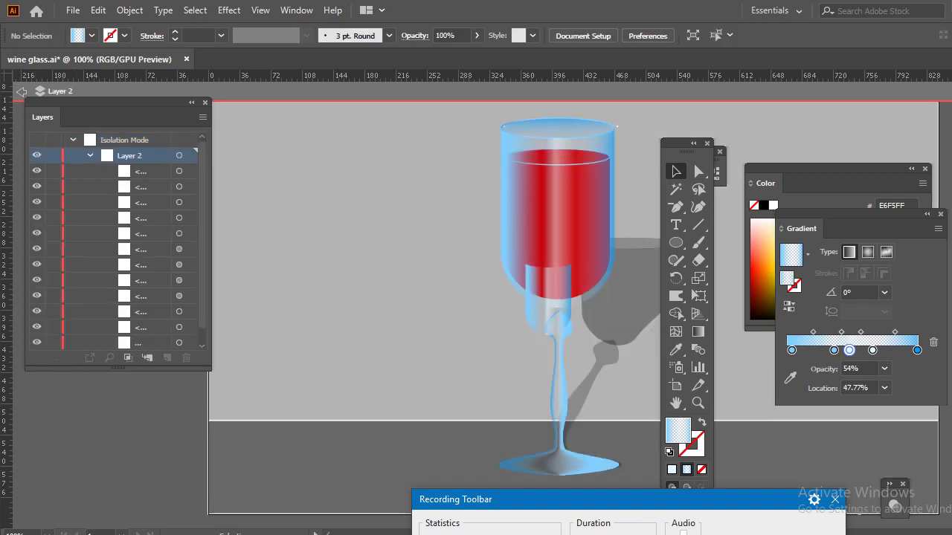
Step: Nudge the small bowl copy up and right to centre it in the lower wine
click(520, 291)
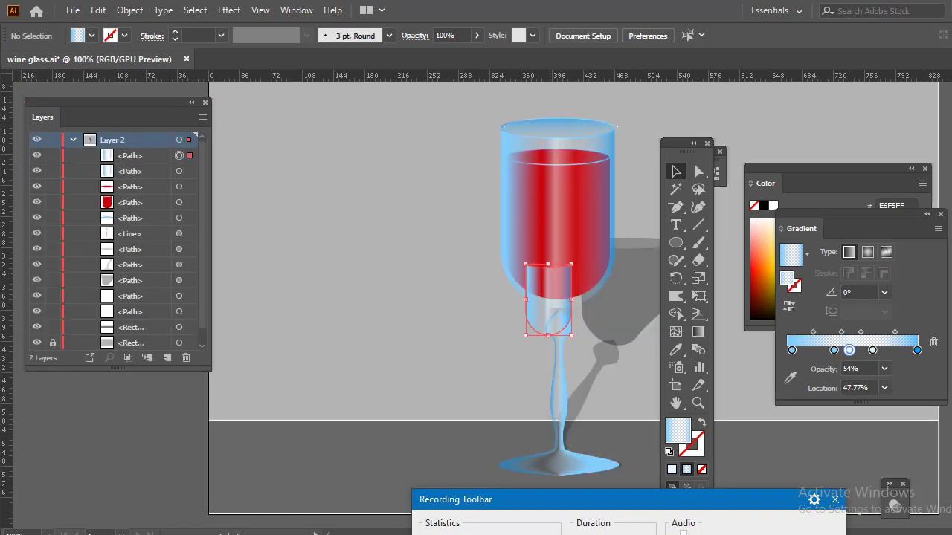
key(Up)
key(Up)
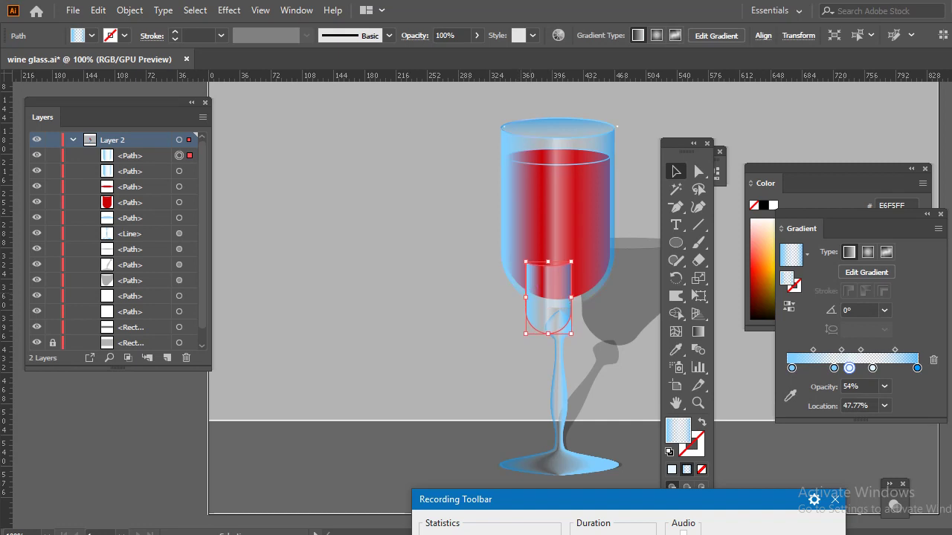
key(Up)
key(Up)
key(Up)
key(Up)
key(Up)
key(Up)
key(Up)
key(Up)
key(Up)
key(Up)
key(Up)
key(Up)
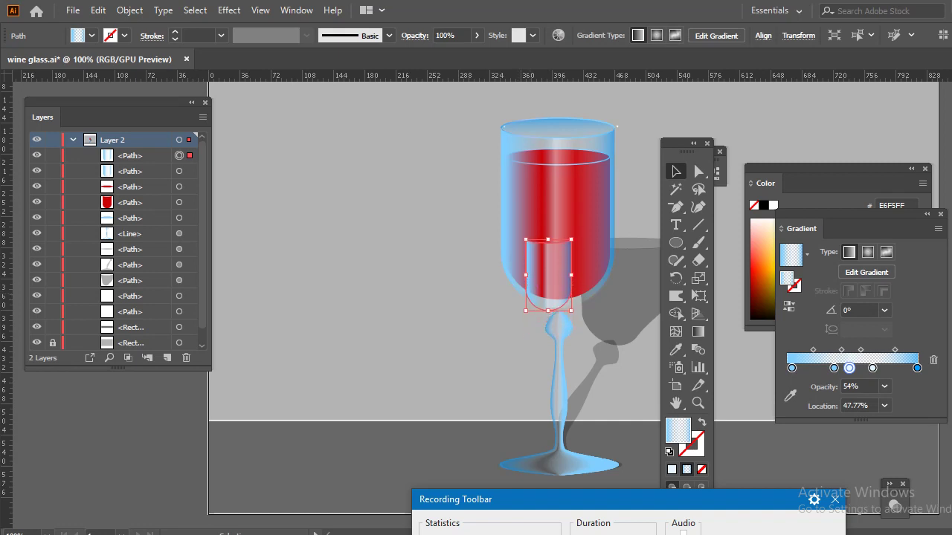
key(Up)
key(Up)
key(Up)
key(Up)
key(Up)
key(Up)
key(Right)
key(Right)
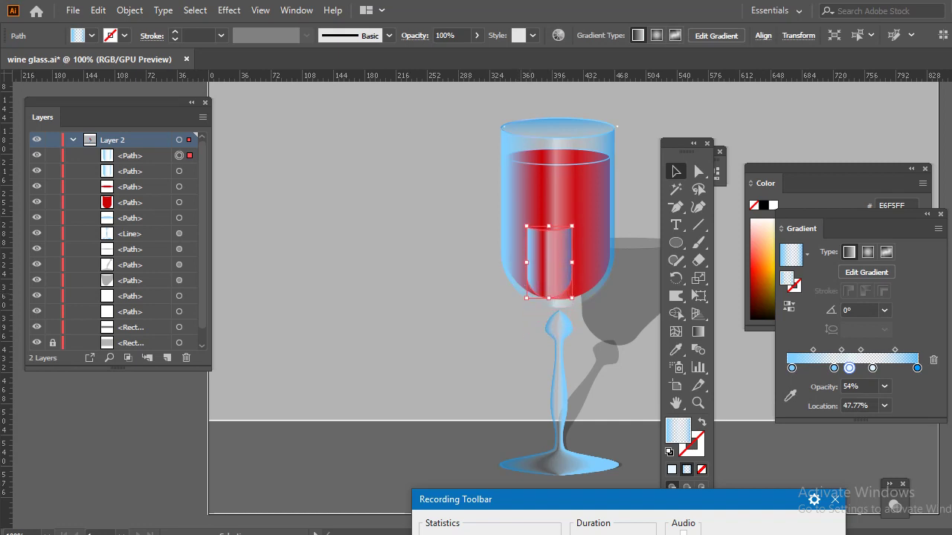
key(Right)
key(Right)
key(Right)
key(Right)
key(Right)
key(Right)
key(Right)
key(Right)
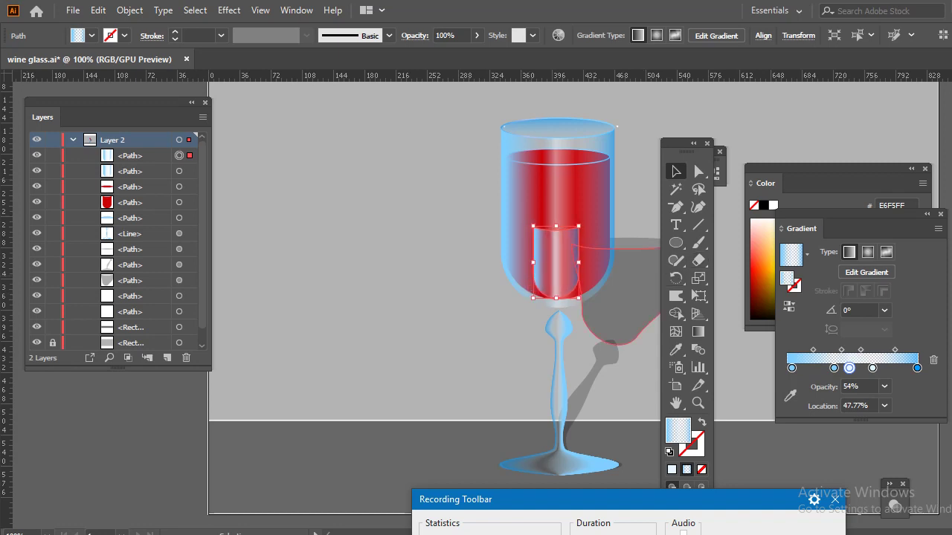
key(Right)
key(Right)
key(Right)
key(Down)
key(Down)
key(Down)
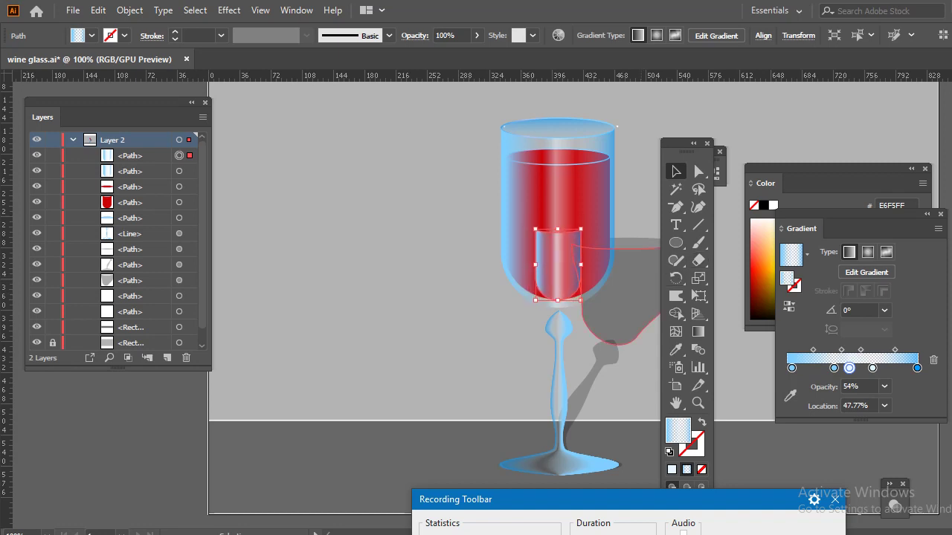
key(Down)
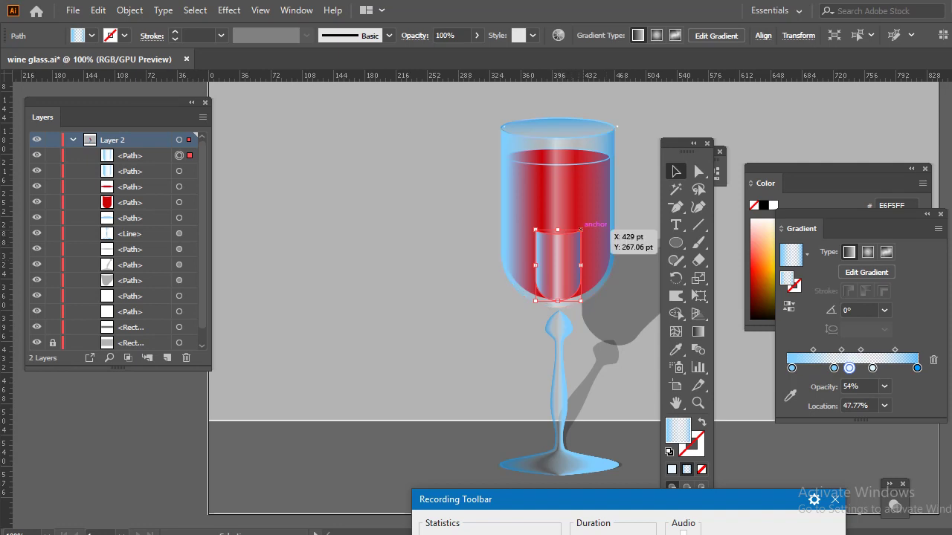
Step: Stretch the highlight strip to the rim, drop one gradient stop, and colour its ends FFC685 and FFA285
drag(558, 230, 592, 136)
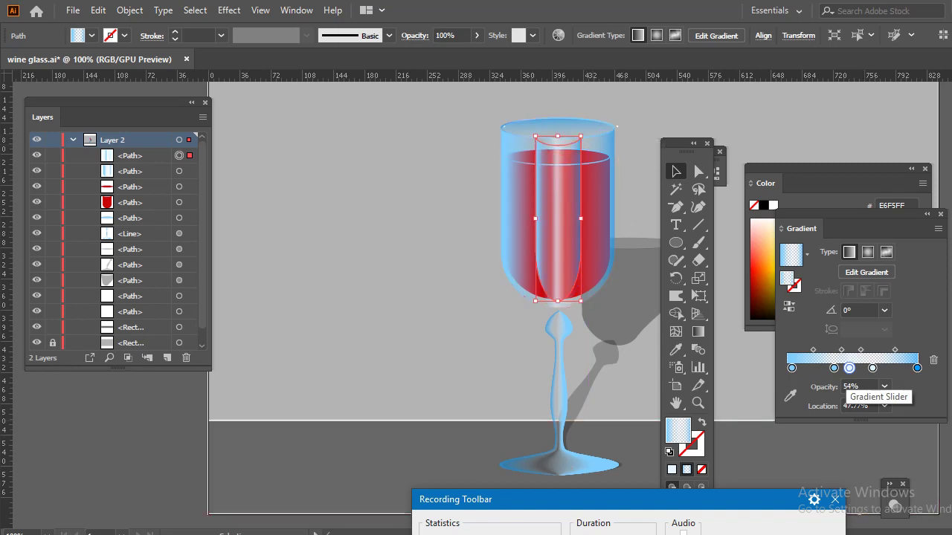
drag(833, 369, 834, 447)
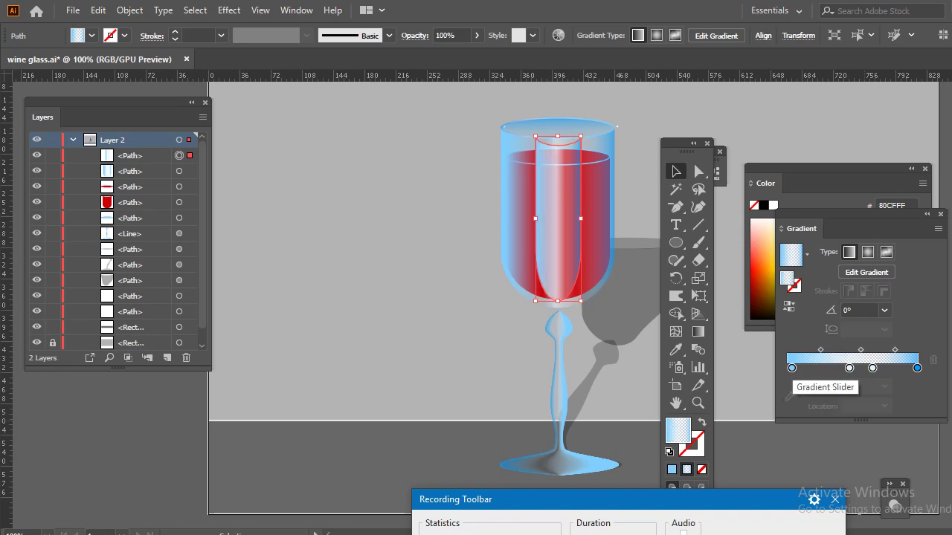
click(792, 368)
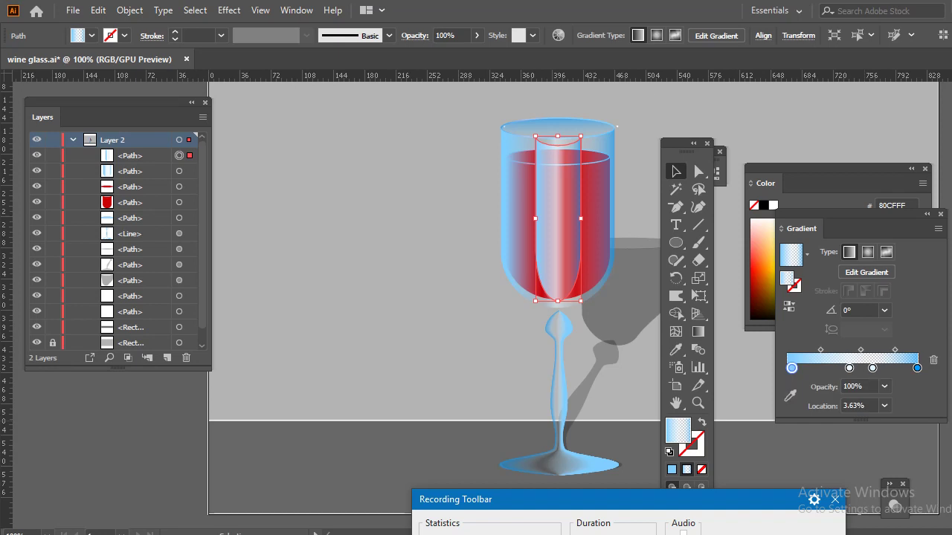
click(766, 243)
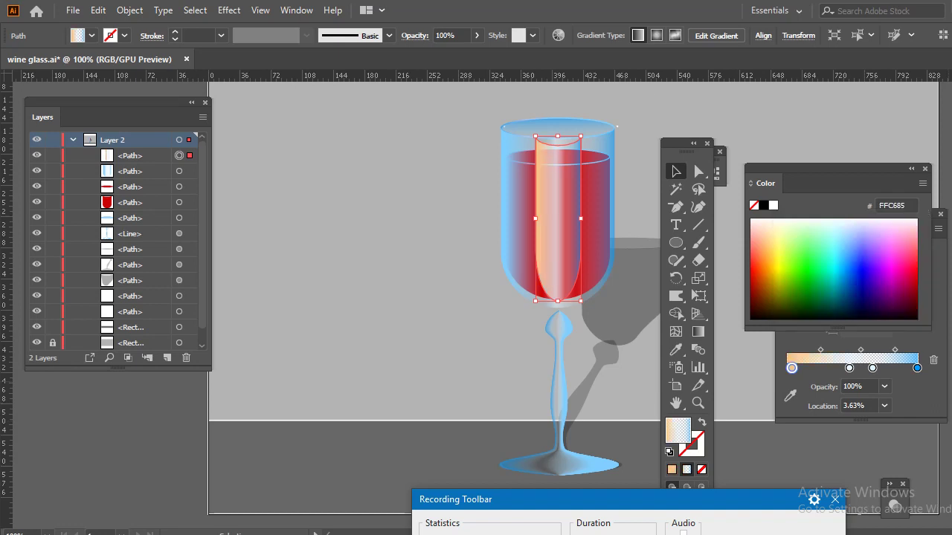
click(917, 368)
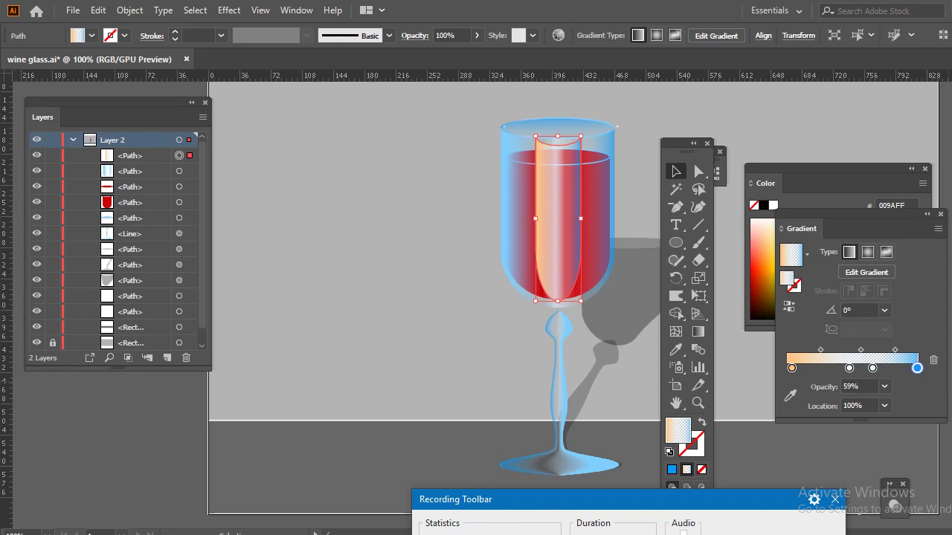
click(756, 253)
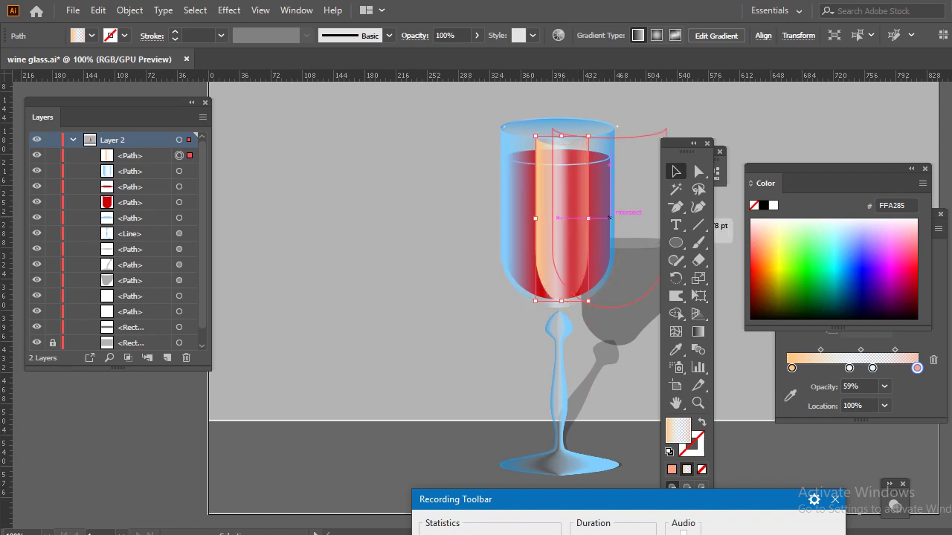
Step: Nudge the highlight strip up and the glass body left to line them up
drag(501, 177, 552, 177)
key(ctrl+z)
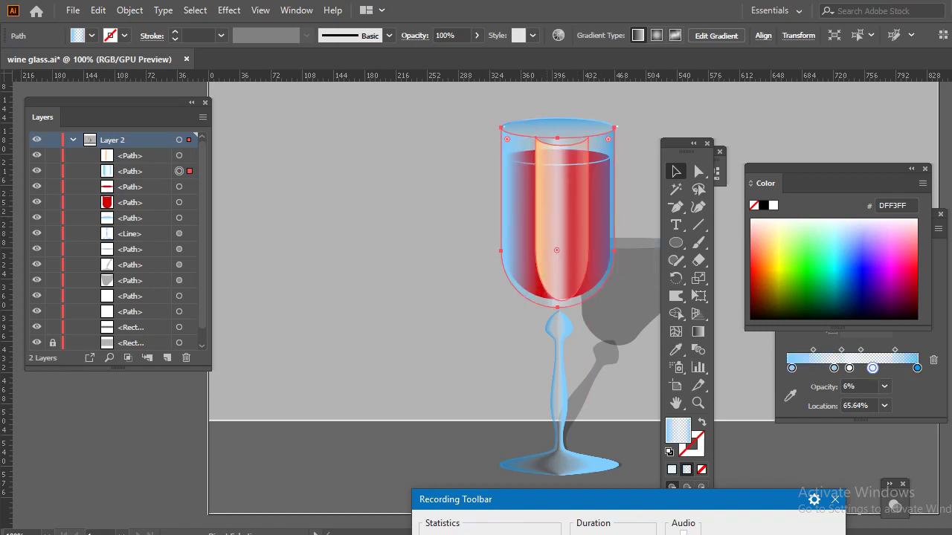
click(588, 210)
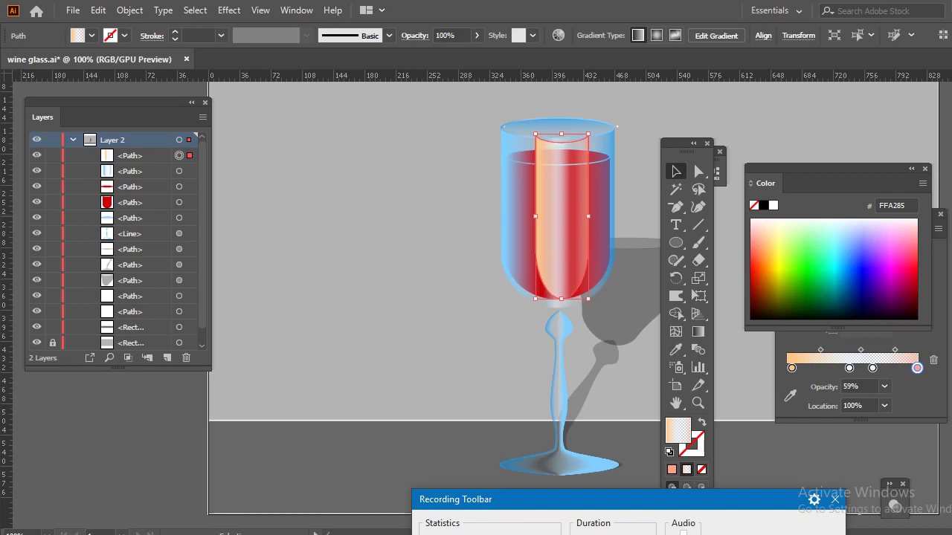
key(Up)
key(Up)
key(Up)
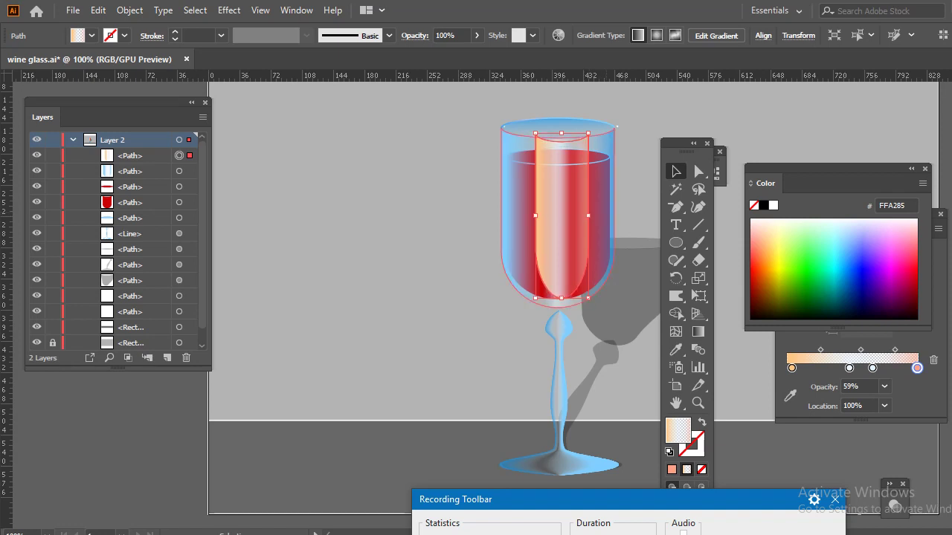
click(599, 223)
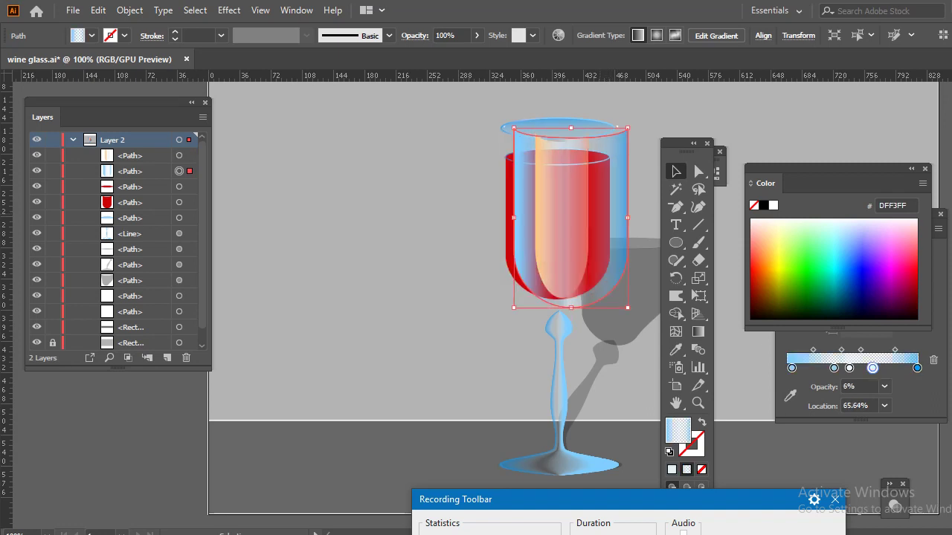
key(Left)
key(Left)
key(Left)
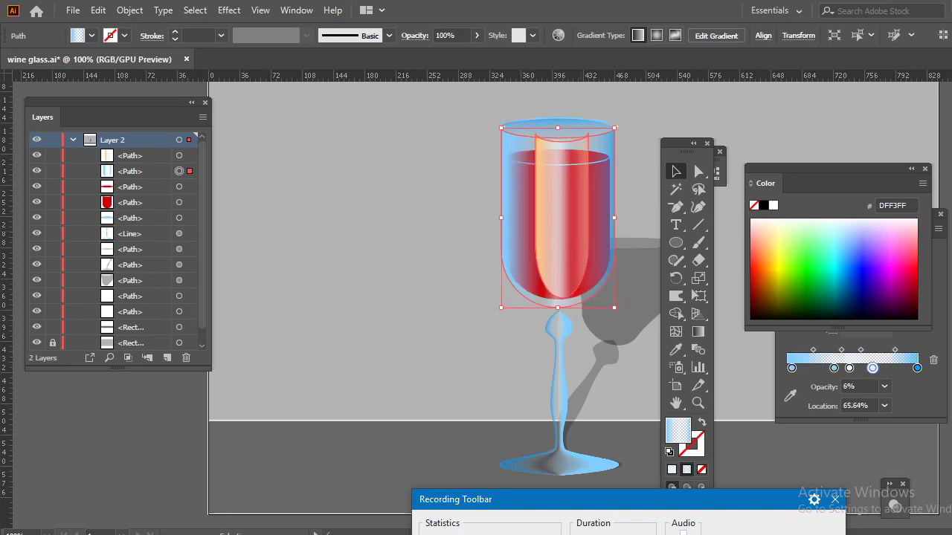
Step: Widen the highlight strip to the right and shift it left to sit inside the bowl
double_click(561, 216)
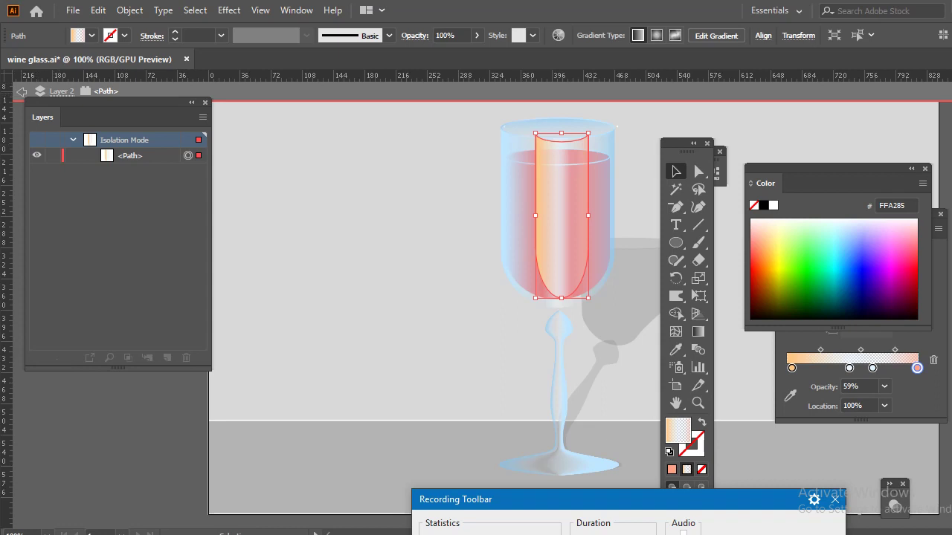
click(22, 91)
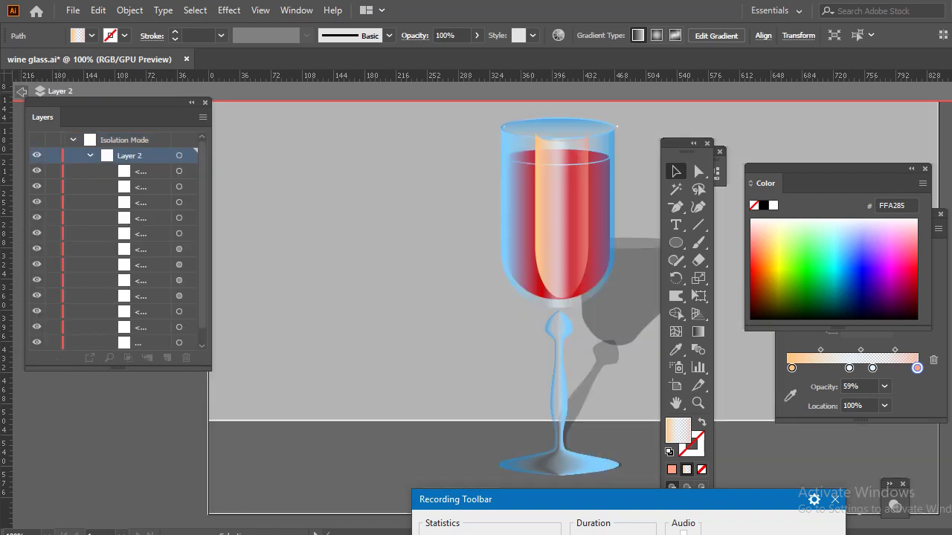
key(Escape)
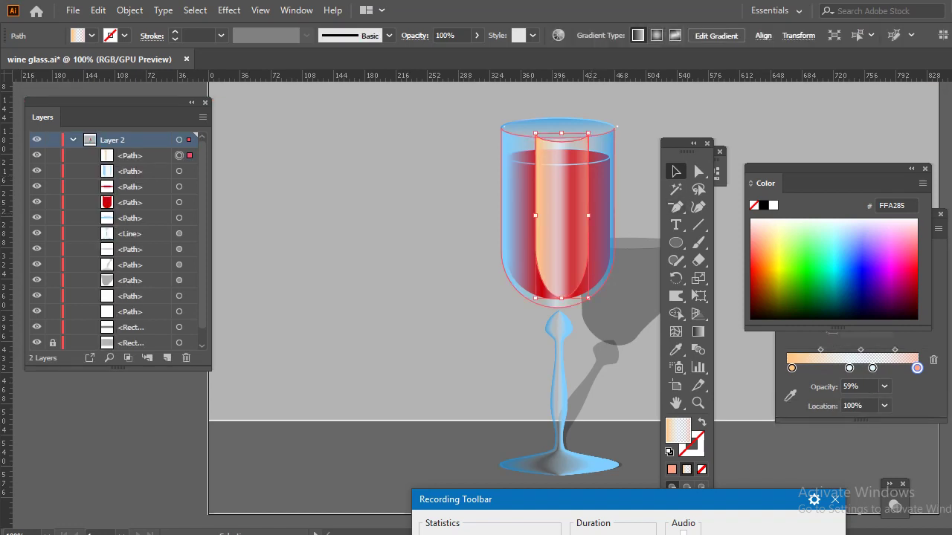
drag(589, 216, 617, 215)
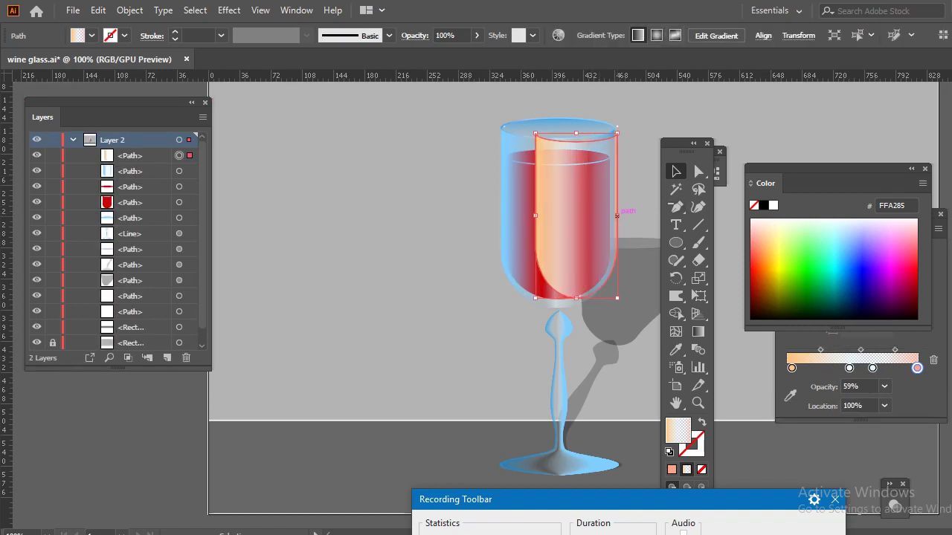
key(Left)
key(Left)
key(Left)
key(Left)
key(Left)
key(Left)
key(Left)
key(Left)
key(Left)
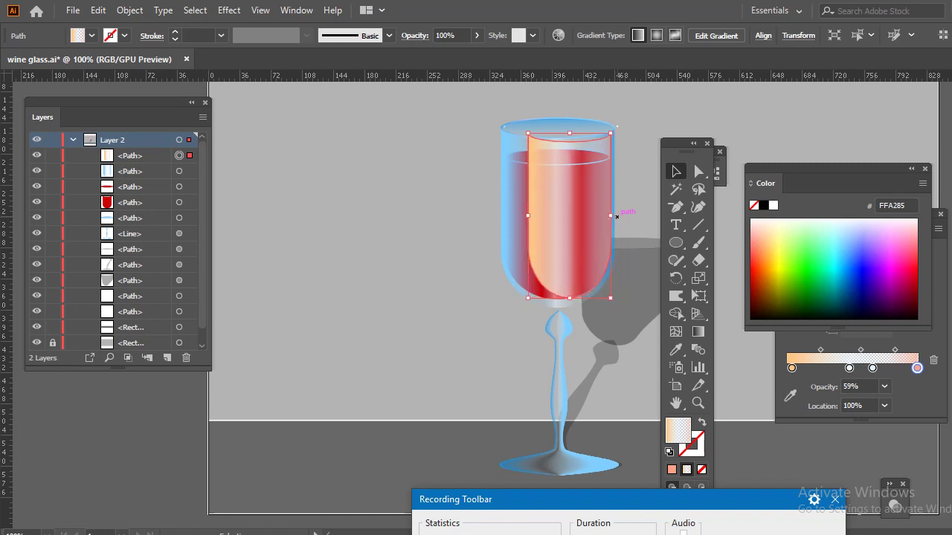
key(Left)
key(Left)
key(Left)
key(Left)
key(Left)
key(Left)
key(Left)
key(Left)
key(Left)
key(Left)
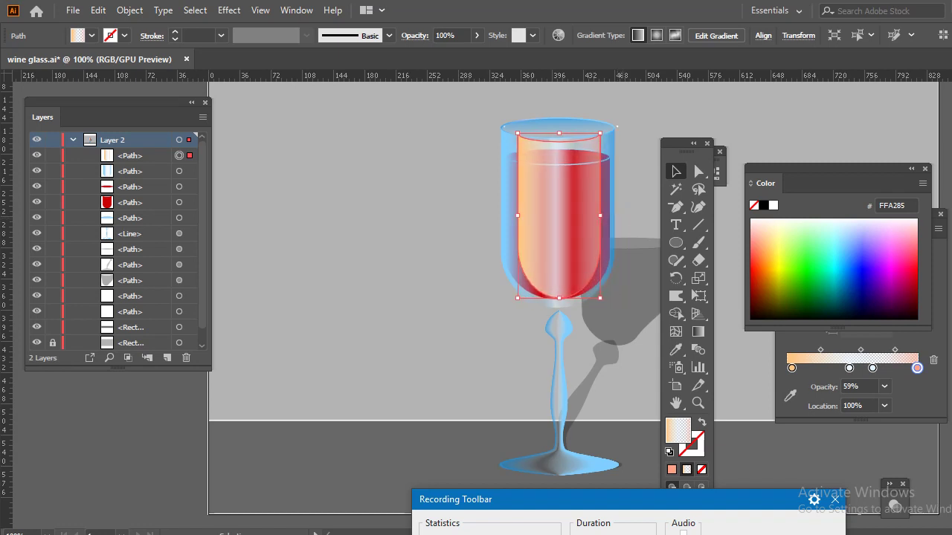
key(Left)
key(Left)
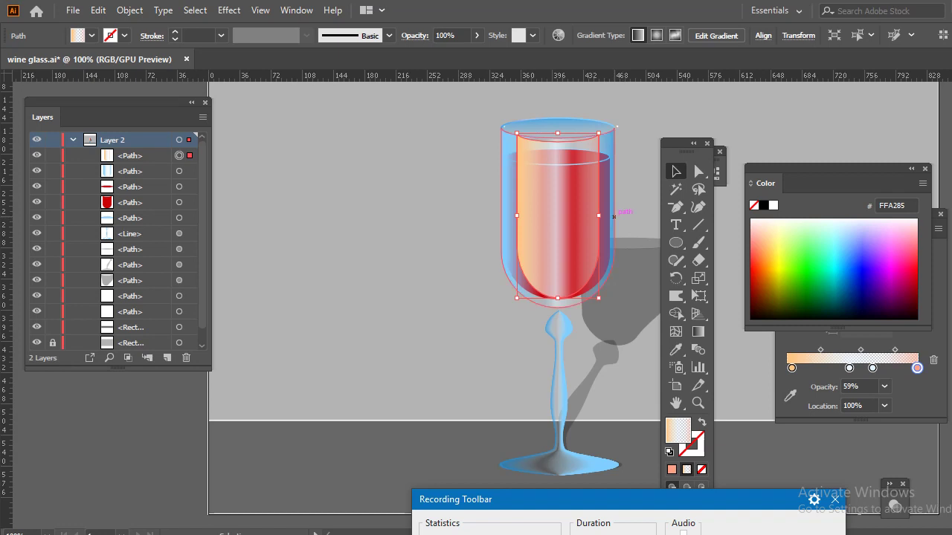
key(ctrl+a)
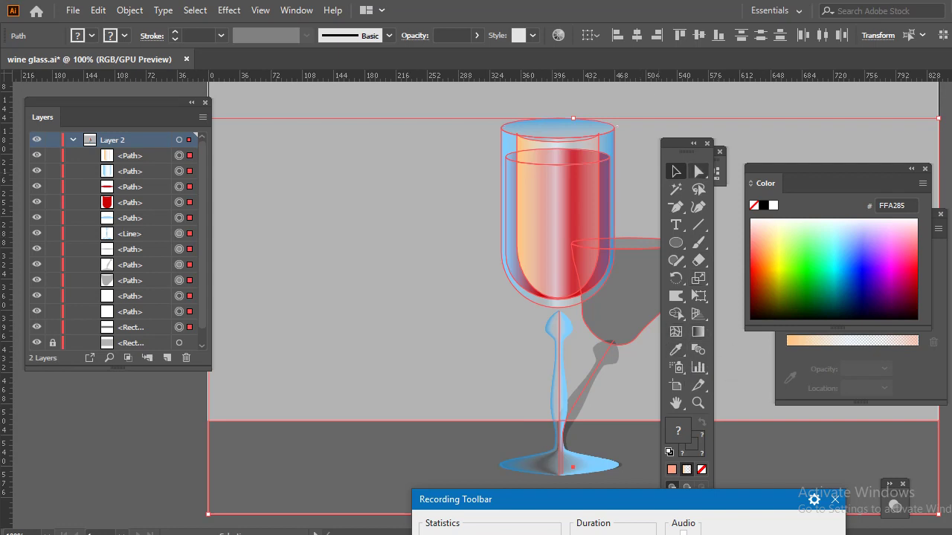
Step: Pull the middle of the highlight strip's top curve down using Direct Selection
click(698, 171)
key(ctrl+shift+a)
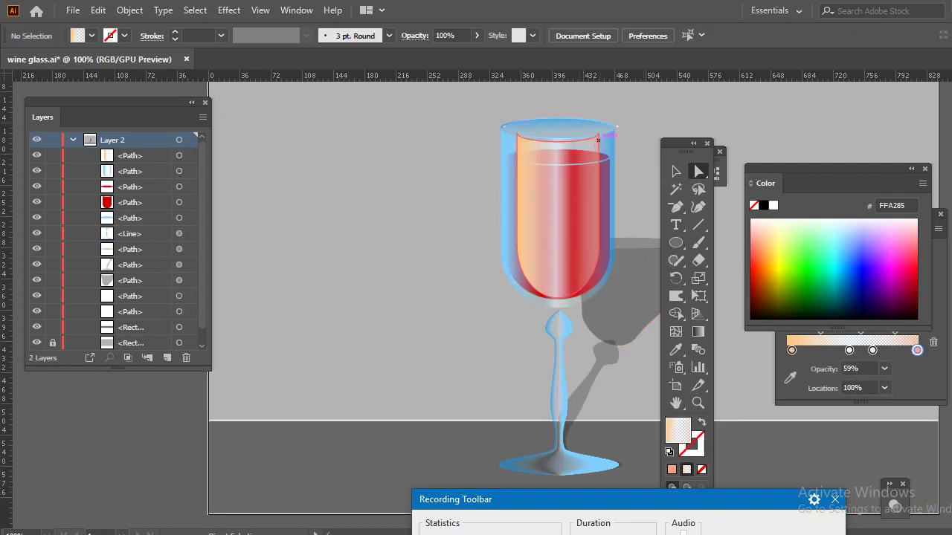
click(598, 139)
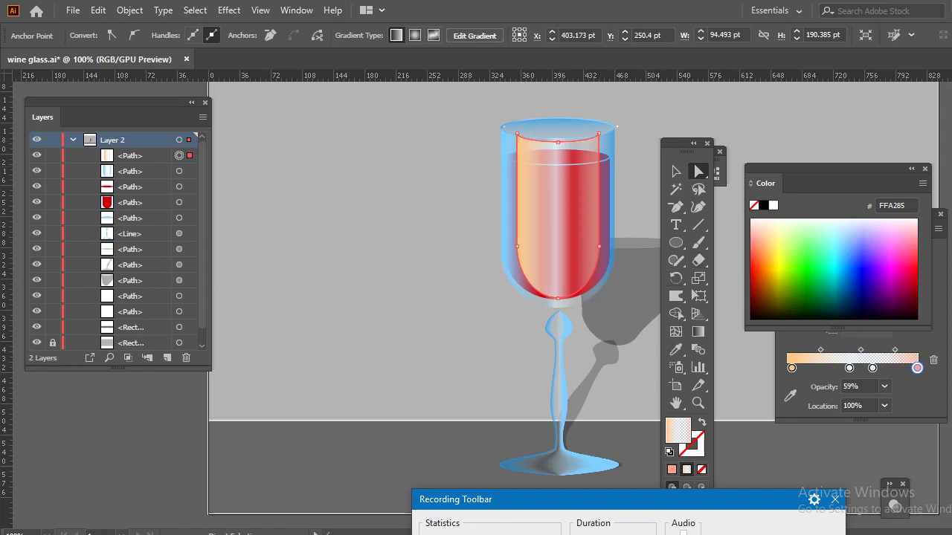
key(ctrl+plus)
key(ctrl+plus)
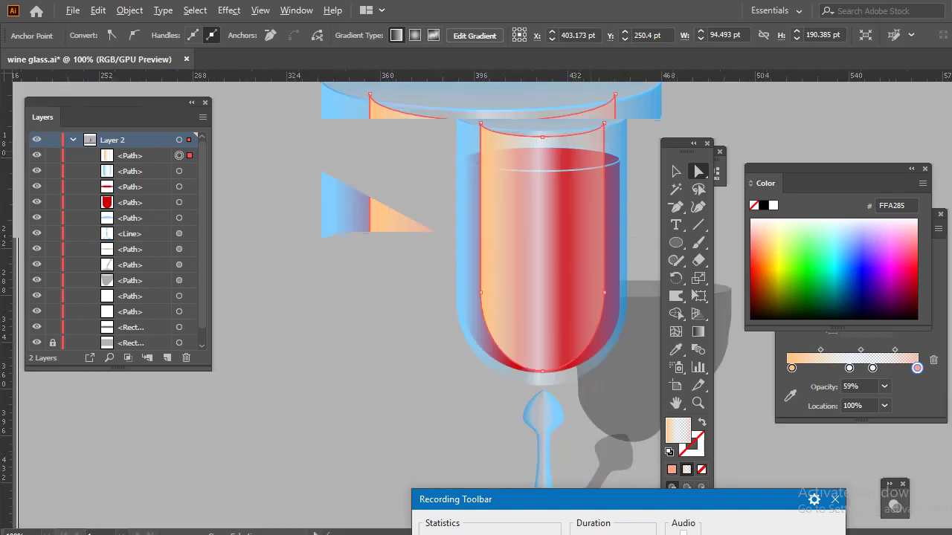
key(ctrl+plus)
key(ctrl+plus)
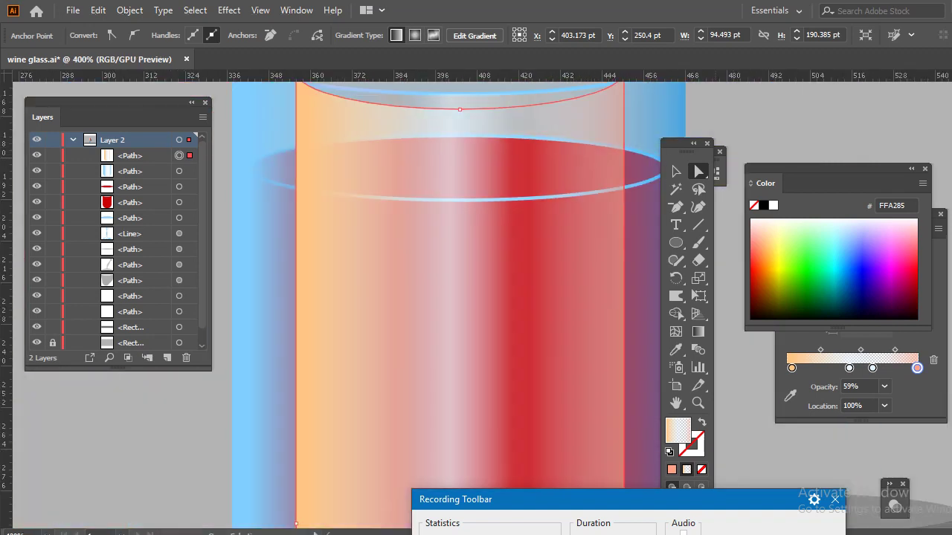
scroll(696, 136, up, 3)
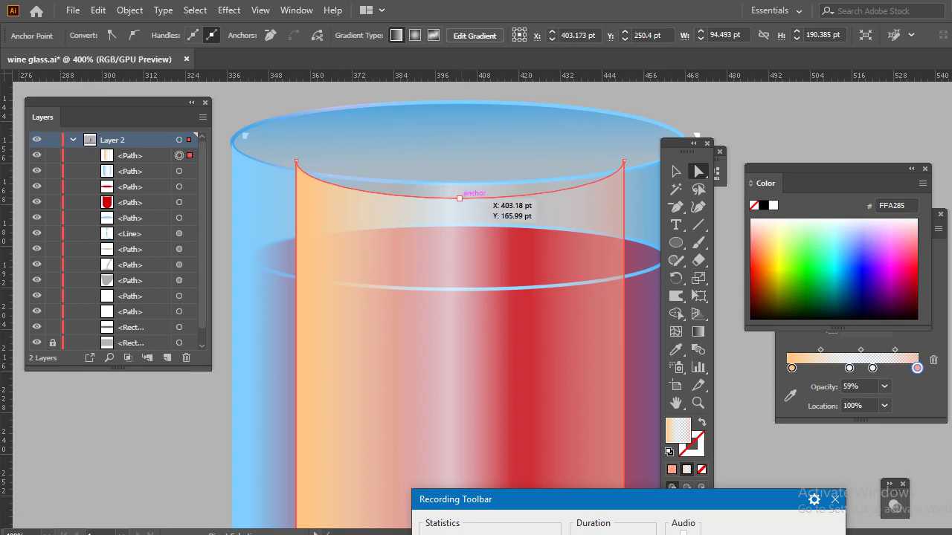
click(460, 199)
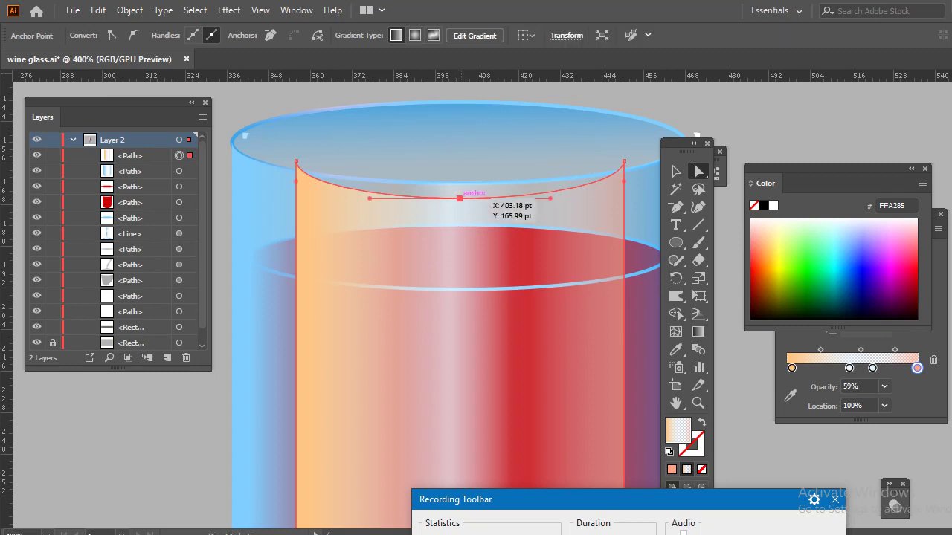
drag(460, 199, 460, 291)
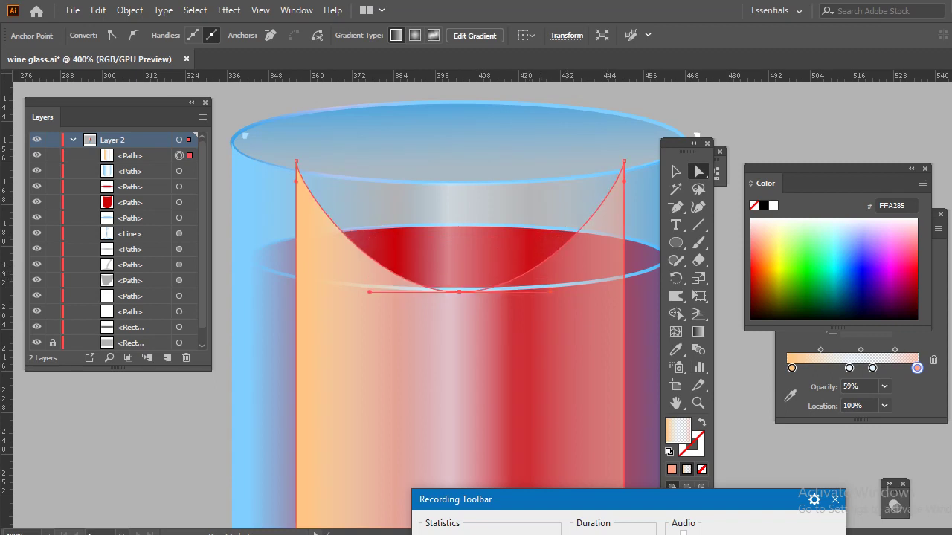
Step: Lower the strip's top corner anchors to sit on the wine surface
click(624, 160)
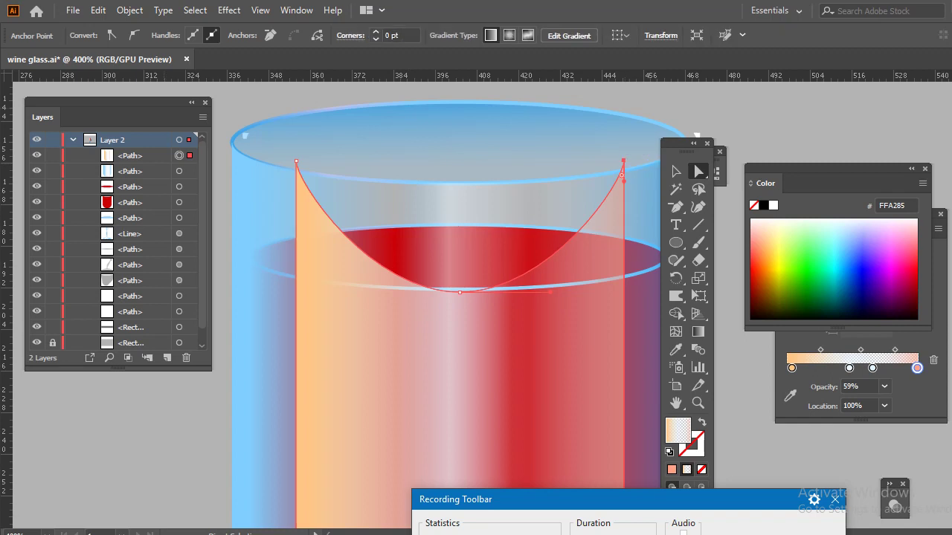
shift+click(296, 161)
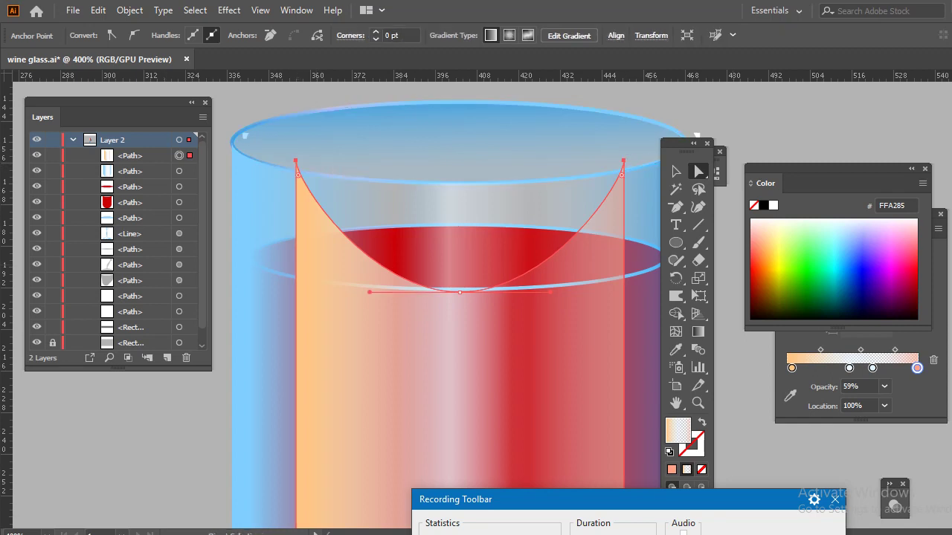
key(Down)
key(Down)
key(Down)
key(Down)
key(Down)
key(Down)
key(Down)
key(Down)
key(Down)
key(Down)
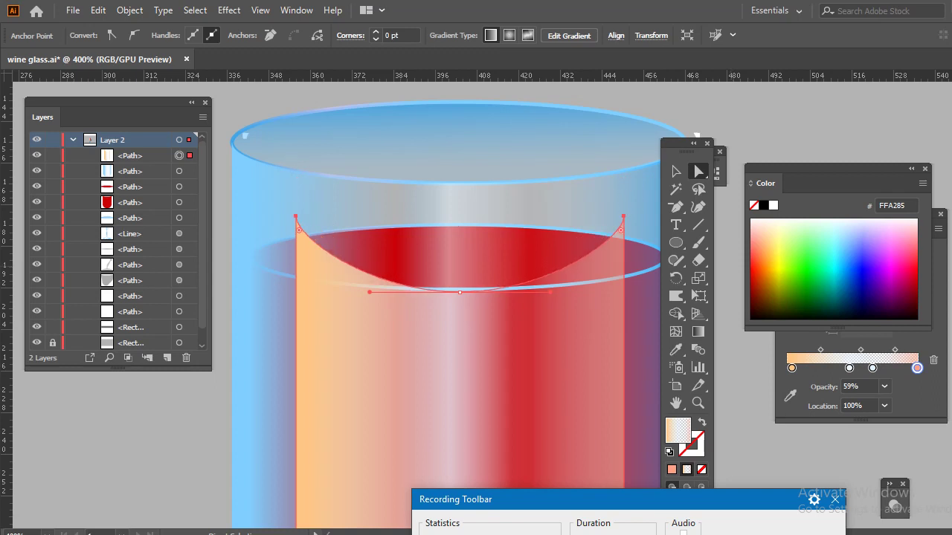
key(Down)
key(Down)
key(Down)
key(Down)
key(Down)
key(Down)
key(Down)
key(Down)
key(Down)
key(Down)
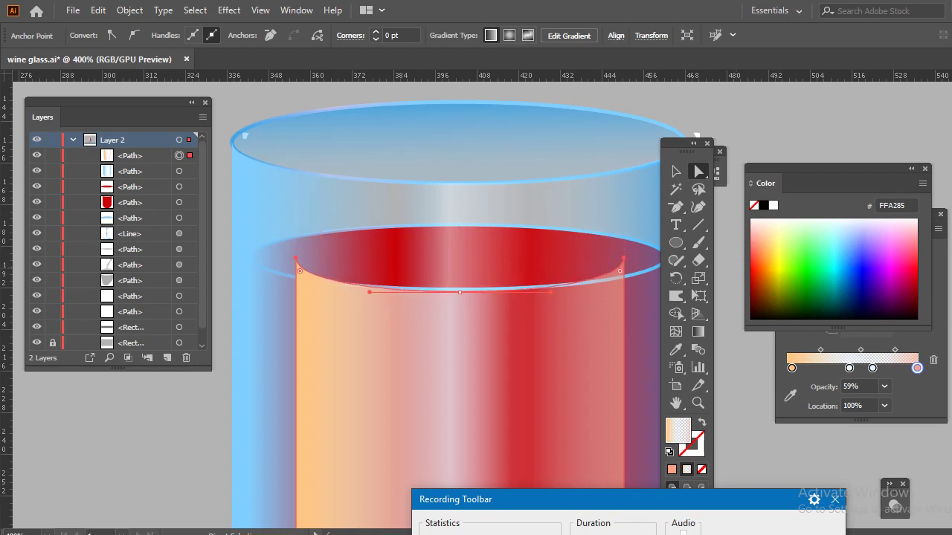
key(Down)
key(Down)
key(Down)
key(Down)
key(Down)
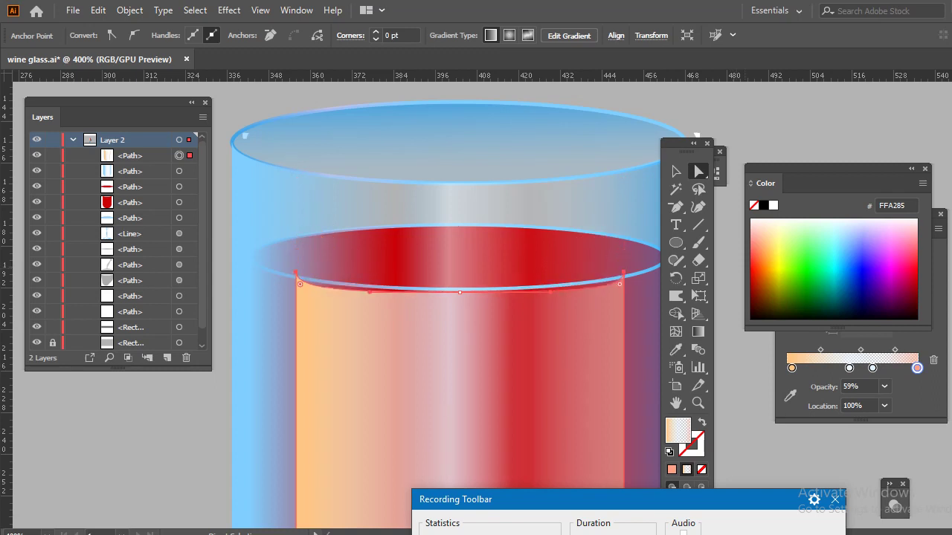
key(Up)
key(Down)
key(Up)
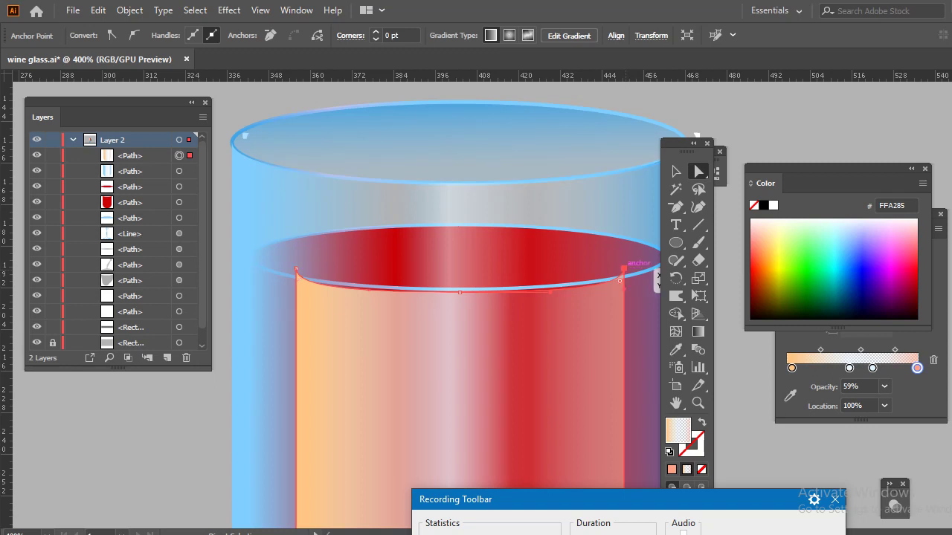
click(624, 267)
drag(623, 268, 619, 282)
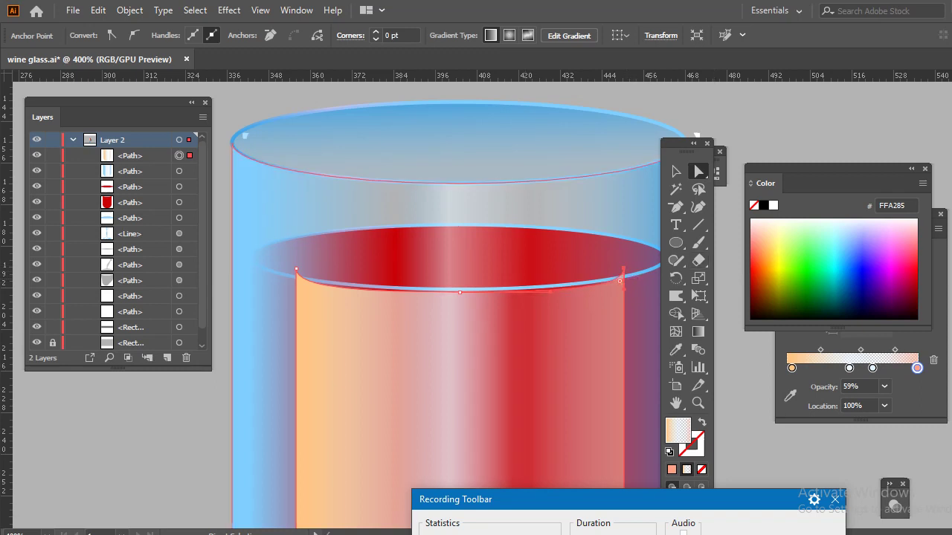
Step: Erase the strip's protruding top-left and top-right corners with the Eraser
click(698, 260)
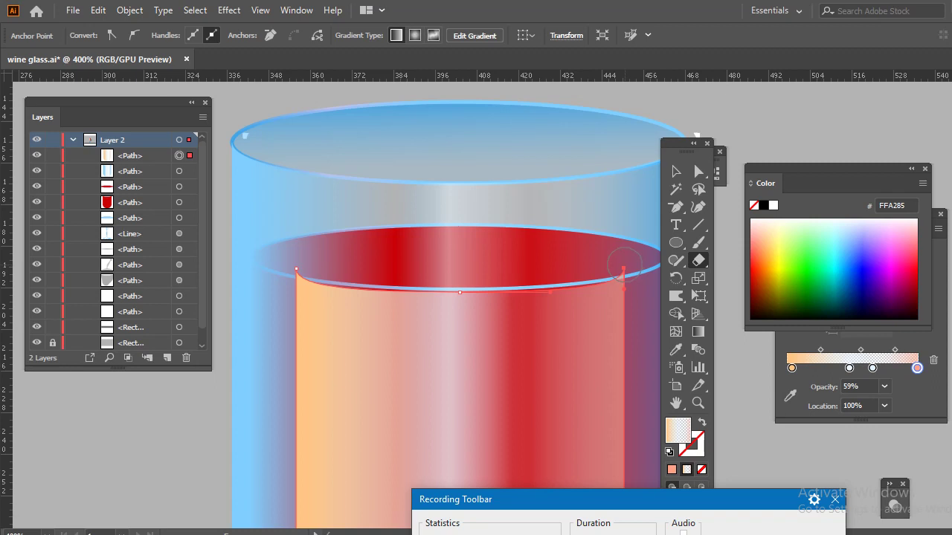
click(623, 268)
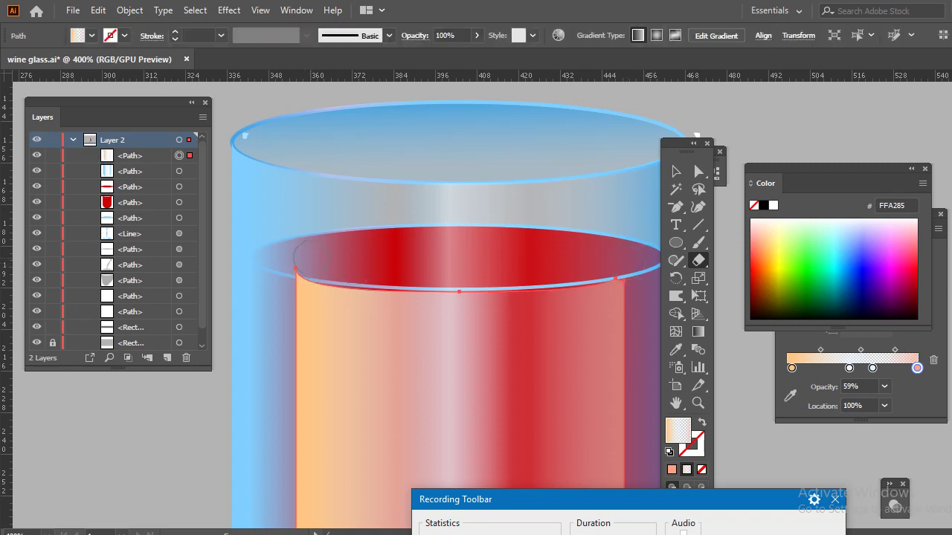
click(300, 259)
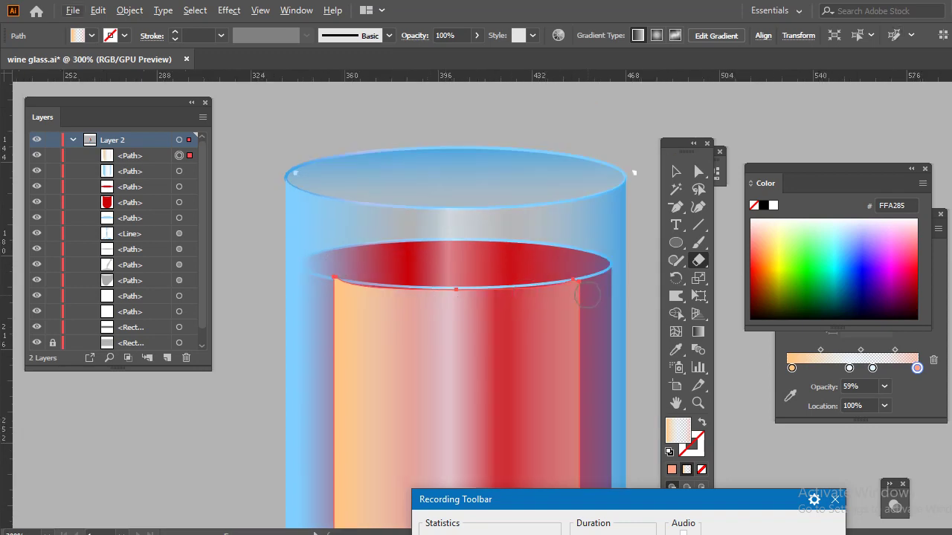
key(super)
key(super)
key(ctrl)
key(ctrl)
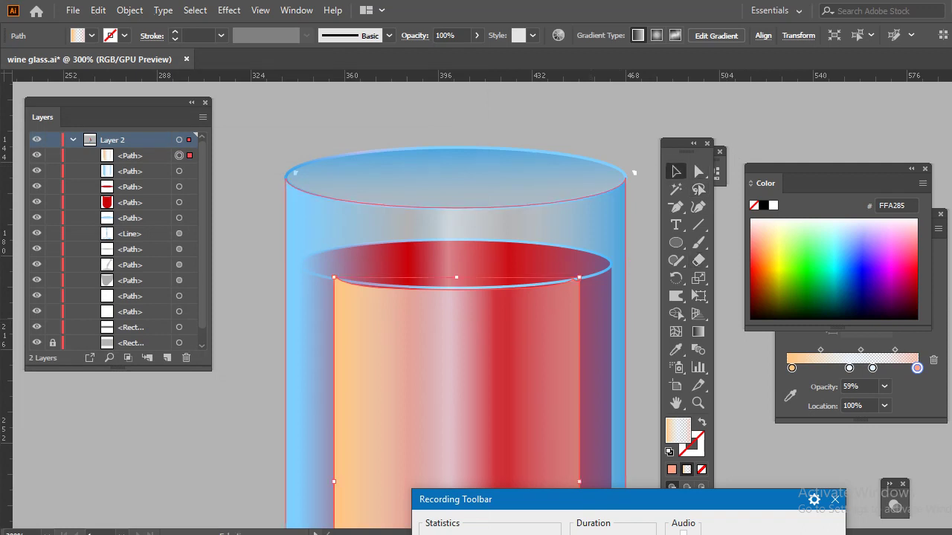
scroll(605, 313, up, 3)
key(alt)
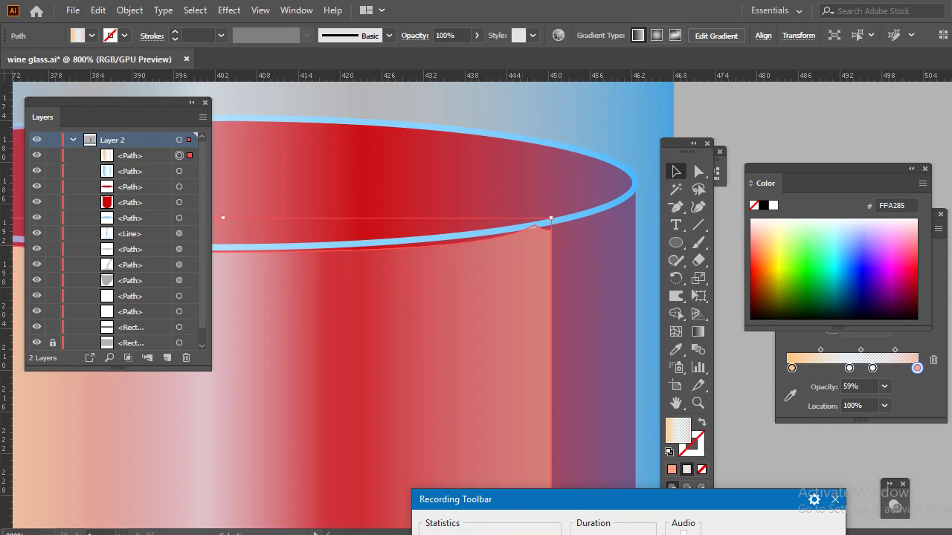
Step: Adjust a point on the strip's top edge with the Pen and move the Layers panel aside
key(p)
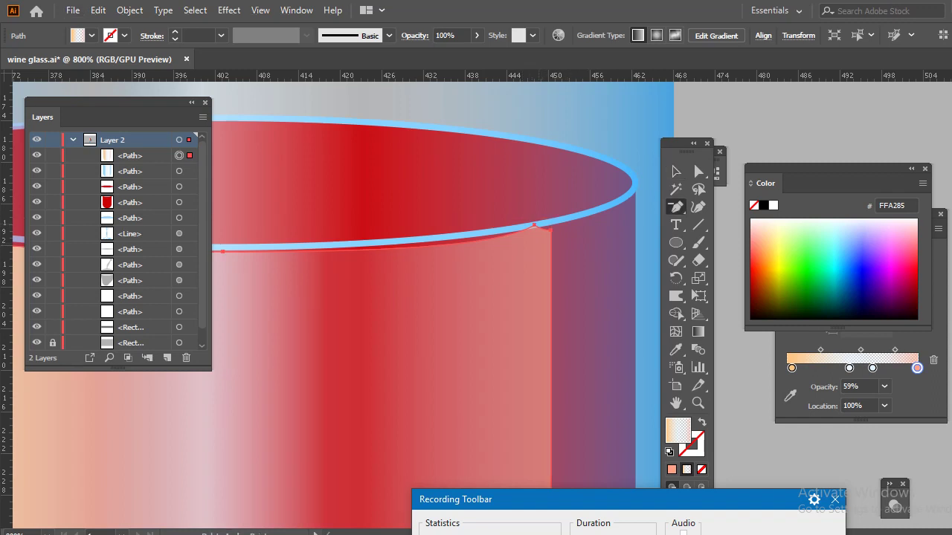
click(534, 225)
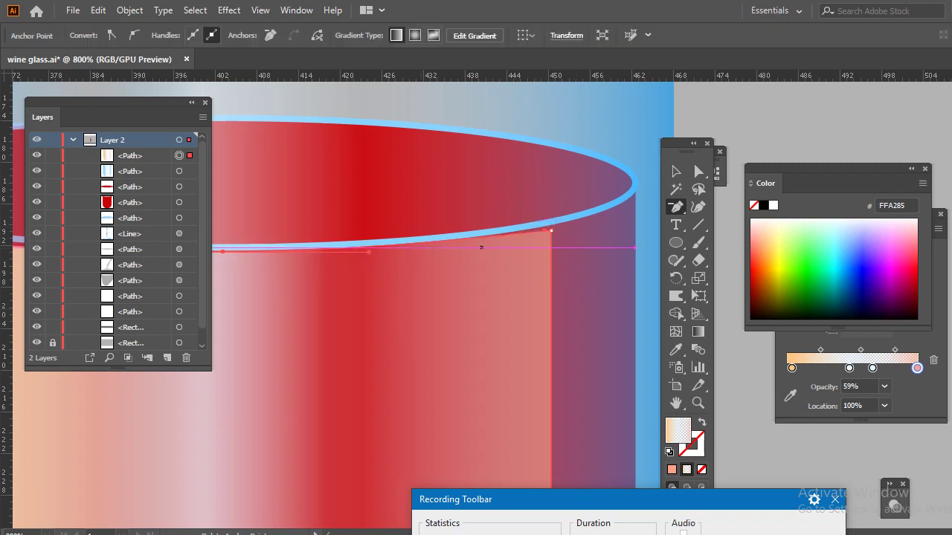
key(ctrl+minus)
key(ctrl+minus)
key(ctrl+minus)
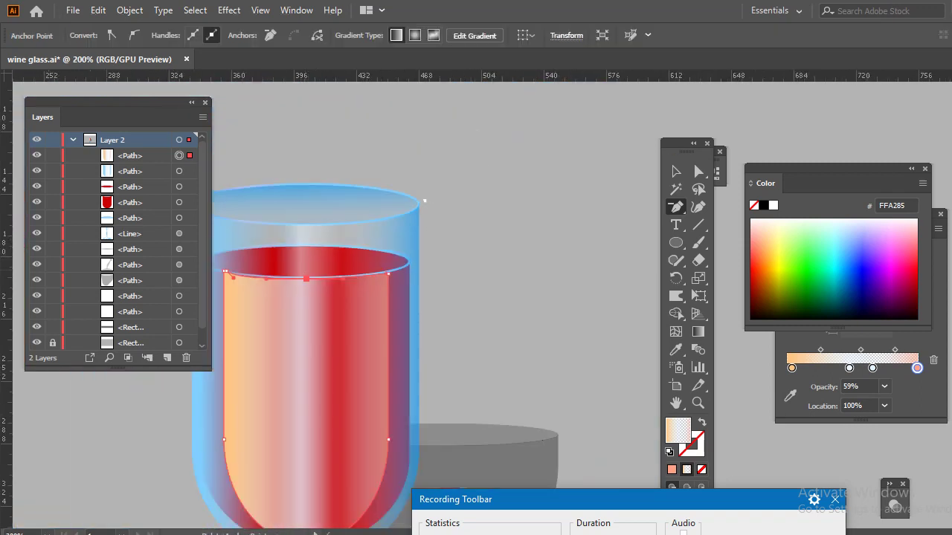
key(ctrl+plus)
key(ctrl+plus)
key(ctrl+plus)
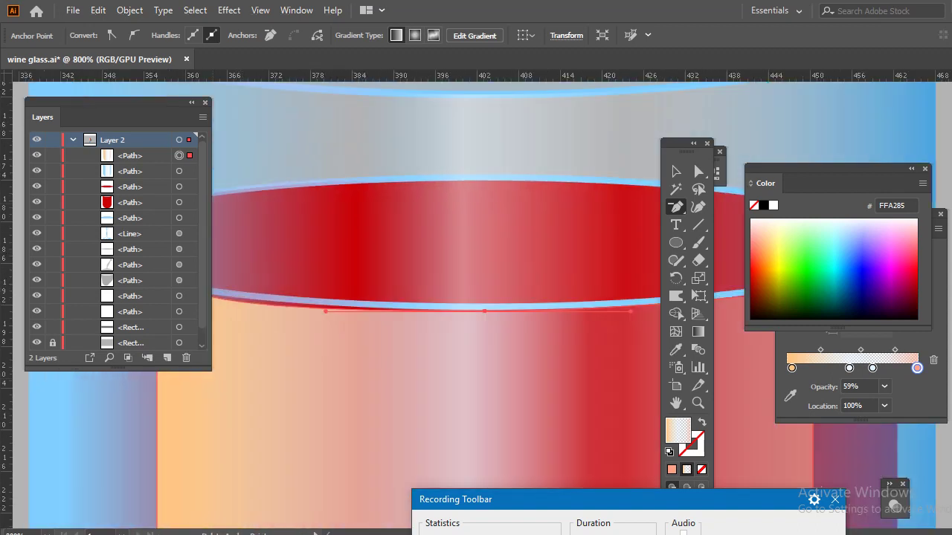
drag(111, 102, 801, 5)
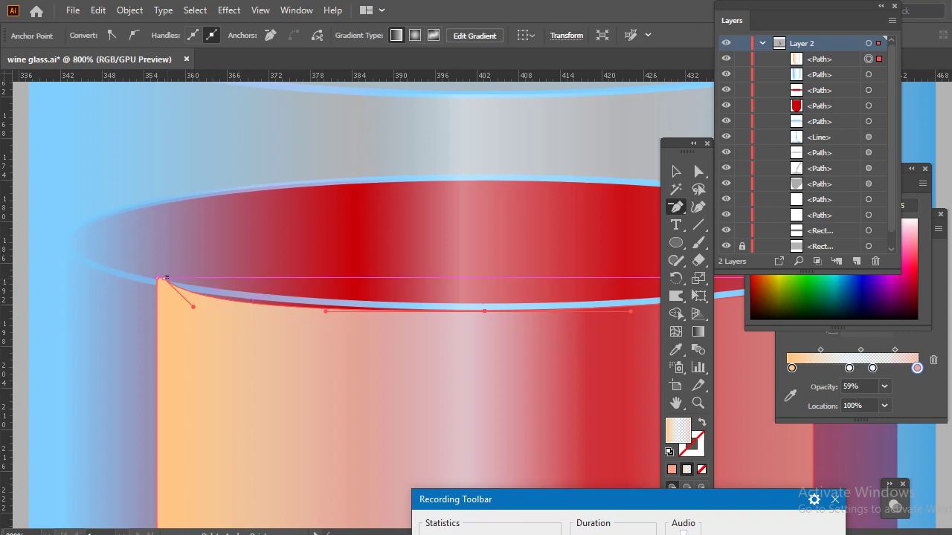
Step: Make the strip's top-left anchor a sharp corner and lower it onto the wine surface
click(160, 278)
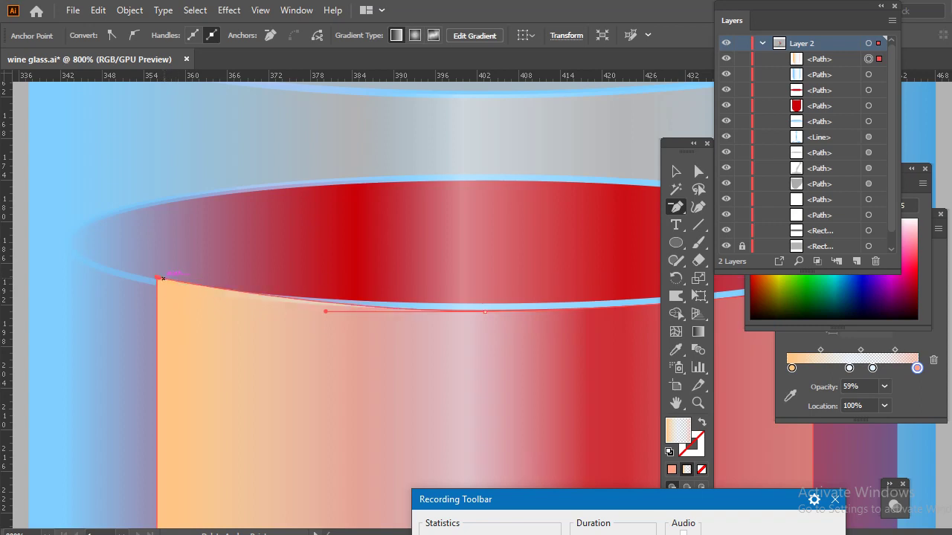
key(a)
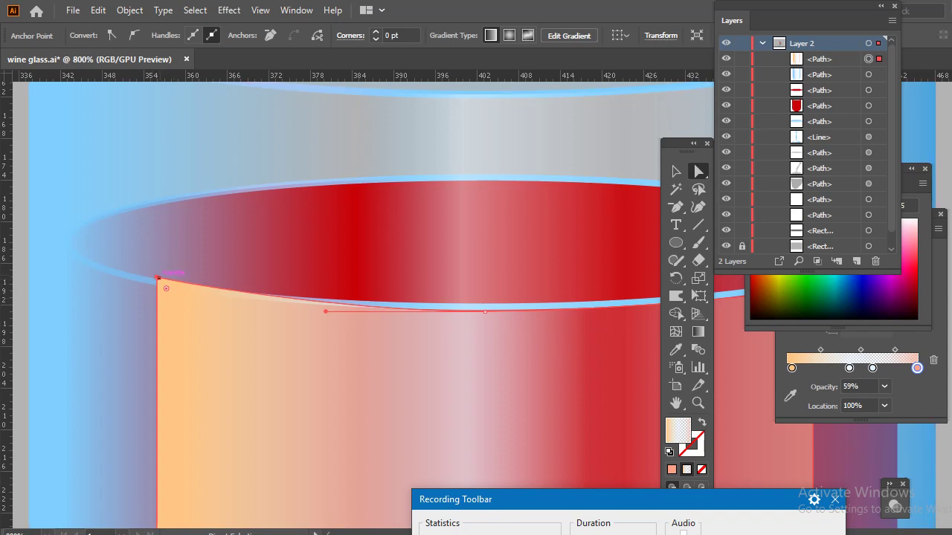
click(158, 279)
drag(158, 278, 158, 291)
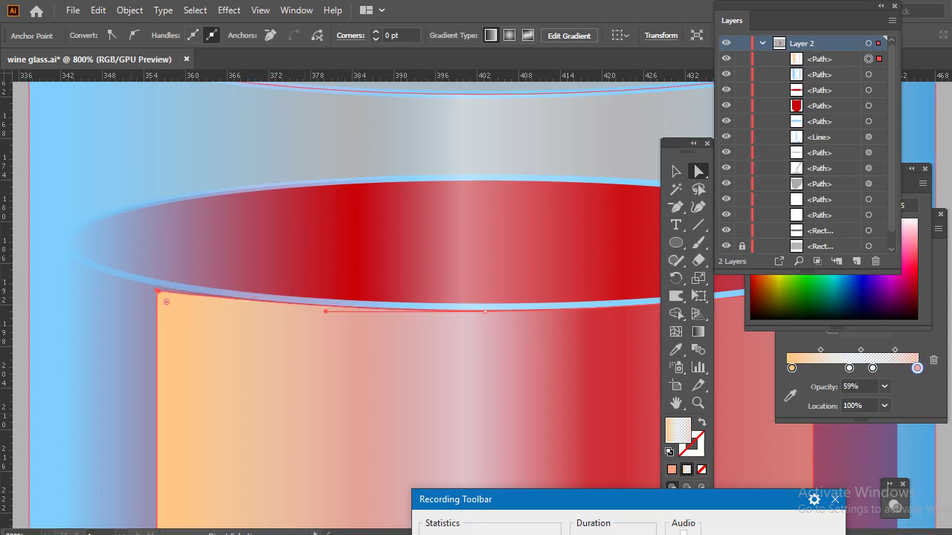
key(ctrl+minus)
key(ctrl+minus)
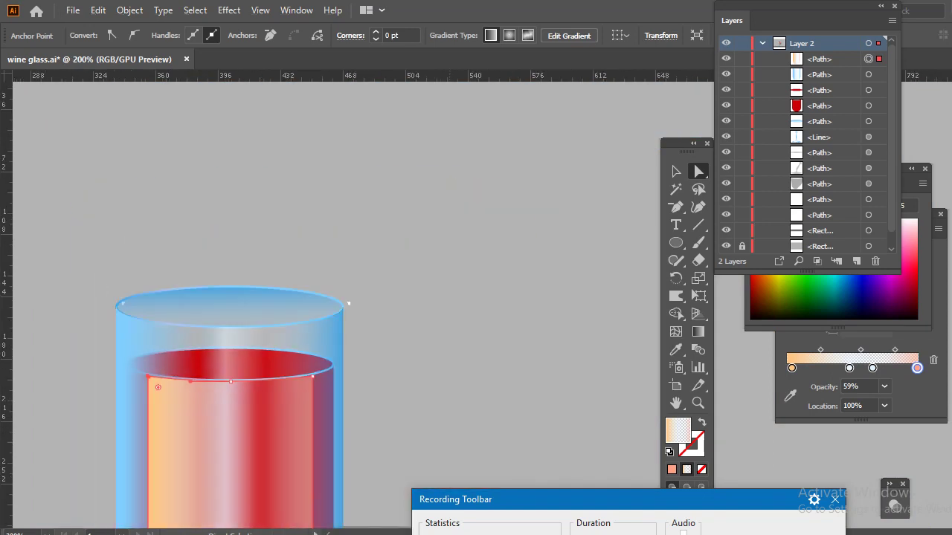
key(ctrl+shift+a)
key(ctrl+minus)
key(ctrl+minus)
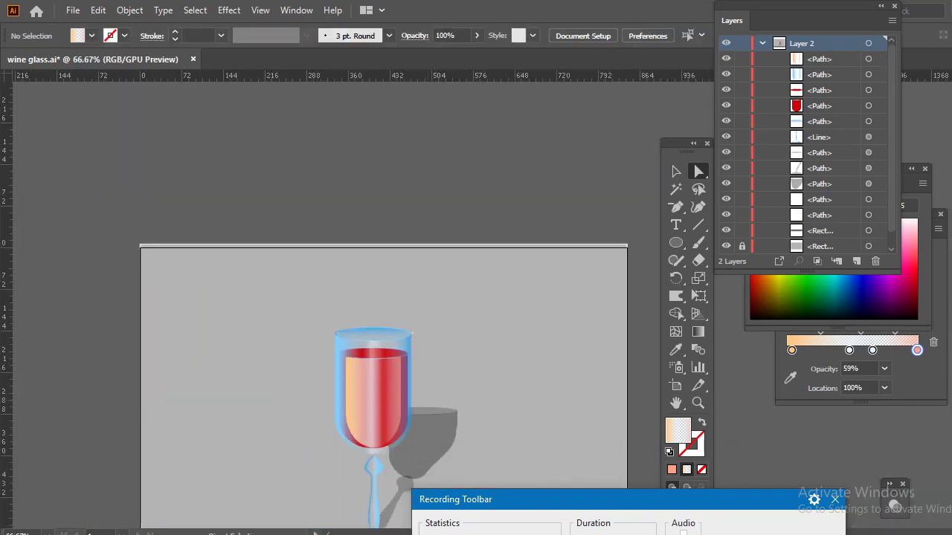
Step: Set the highlight strip's opacity to 50% in the Control bar
scroll(383, 394, down, 1)
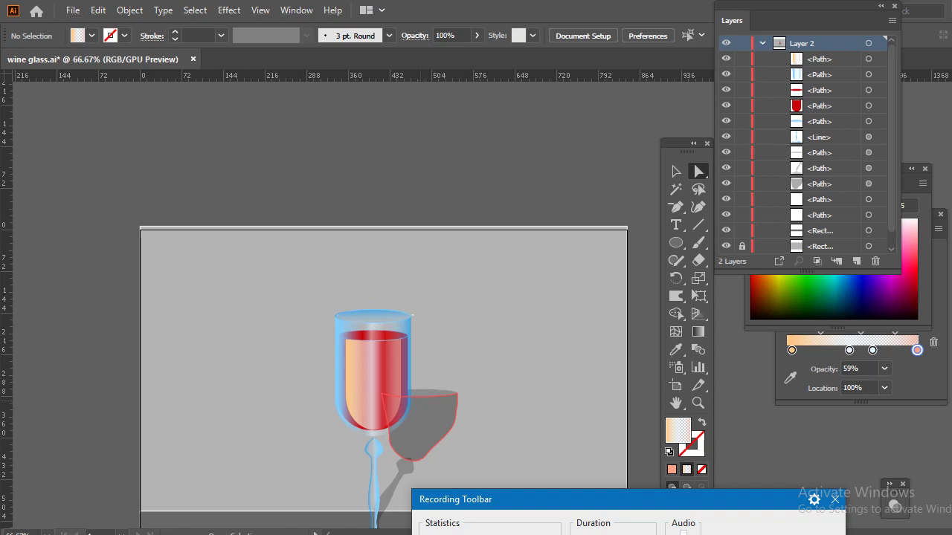
scroll(331, 385, up, 2)
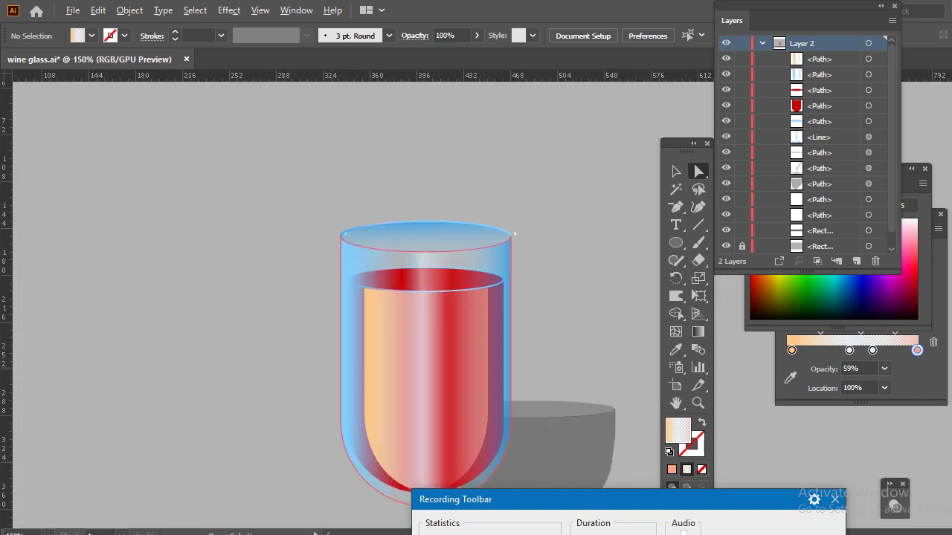
click(423, 372)
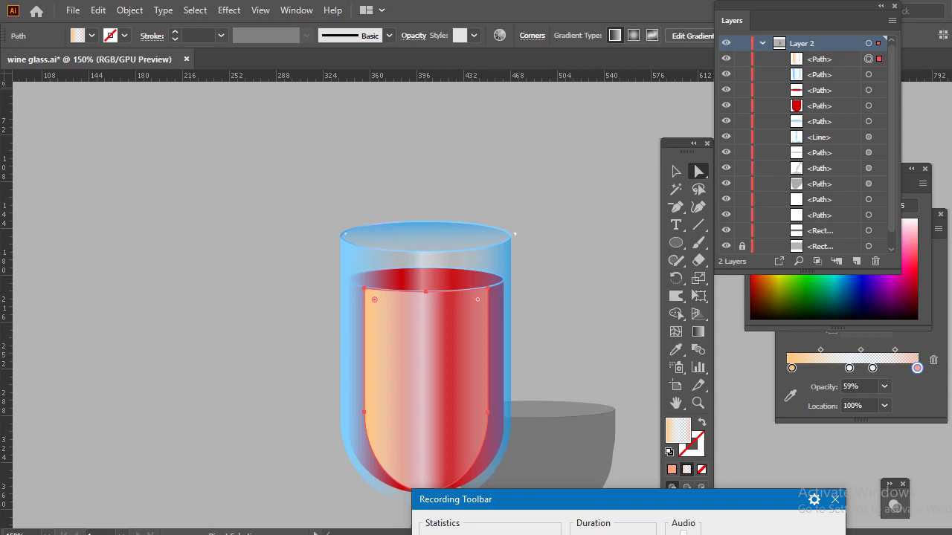
click(676, 171)
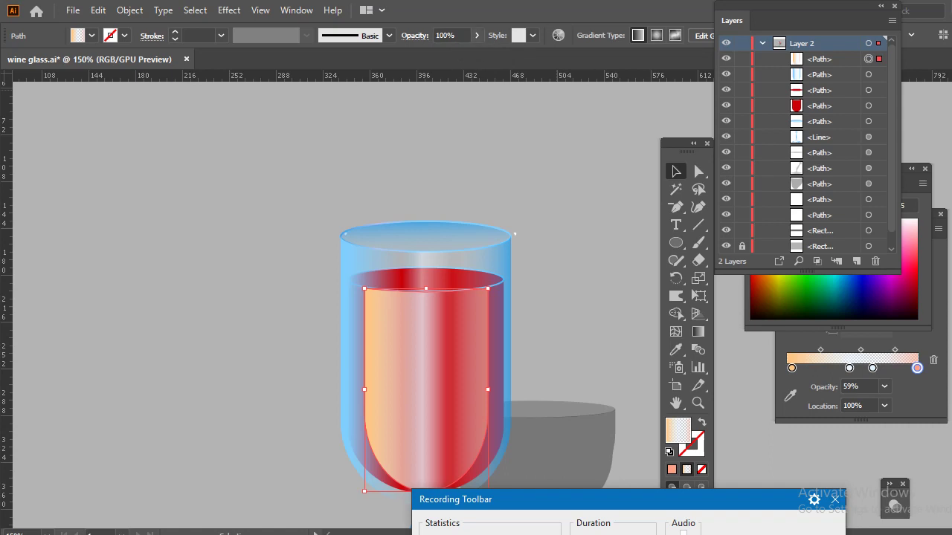
click(477, 34)
scroll(477, 35, down, 5)
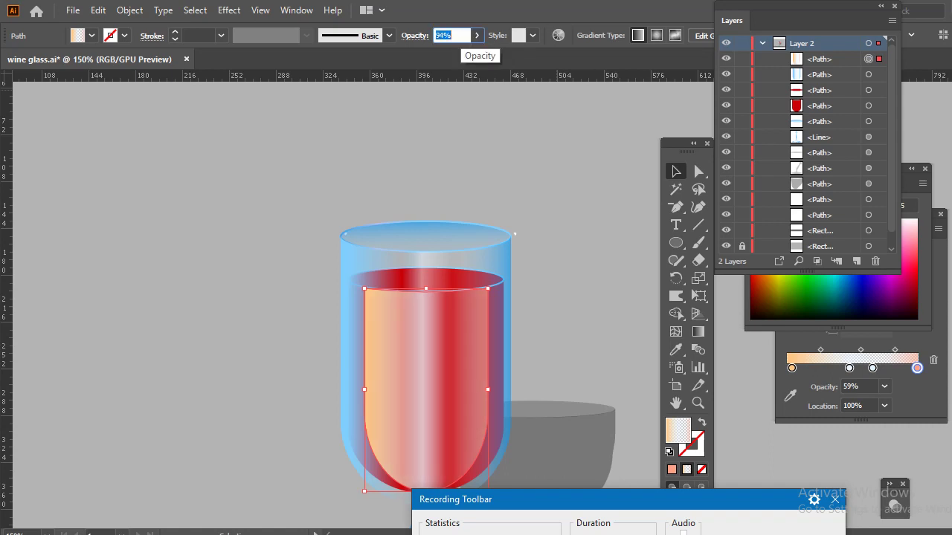
scroll(462, 35, down, 8)
scroll(486, 37, down, 9)
scroll(486, 37, down, 8)
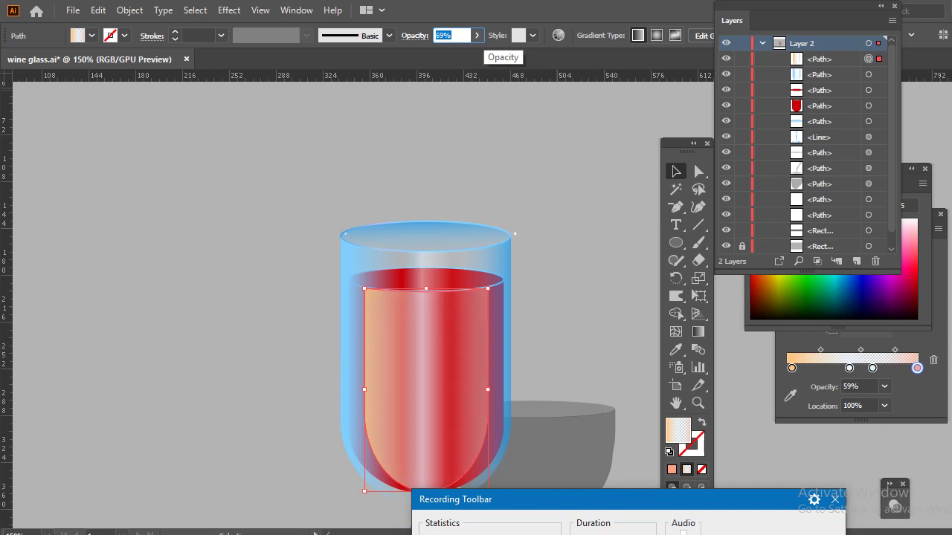
scroll(476, 35, down, 6)
scroll(477, 35, down, 6)
scroll(477, 35, down, 2)
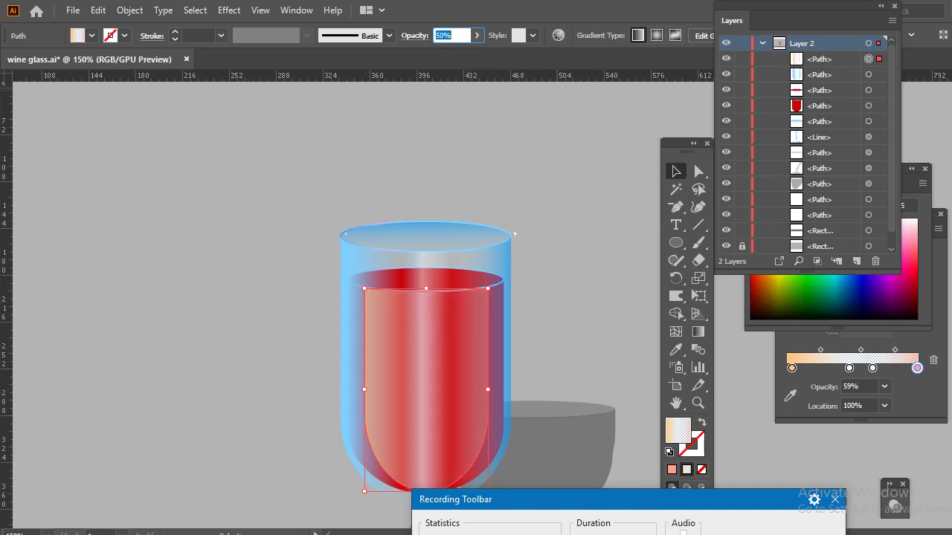
scroll(476, 35, down, 2)
key(ctrl+shift+a)
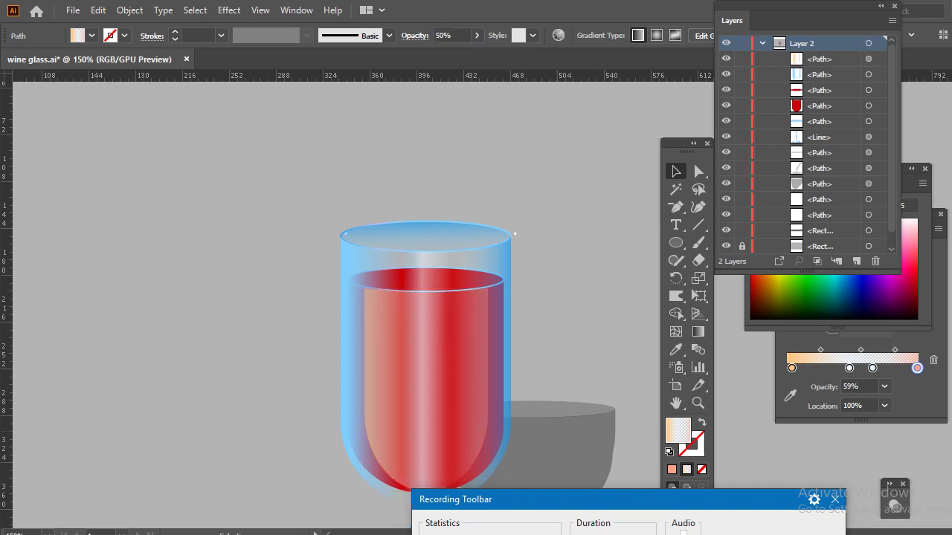
scroll(528, 368, down, 4)
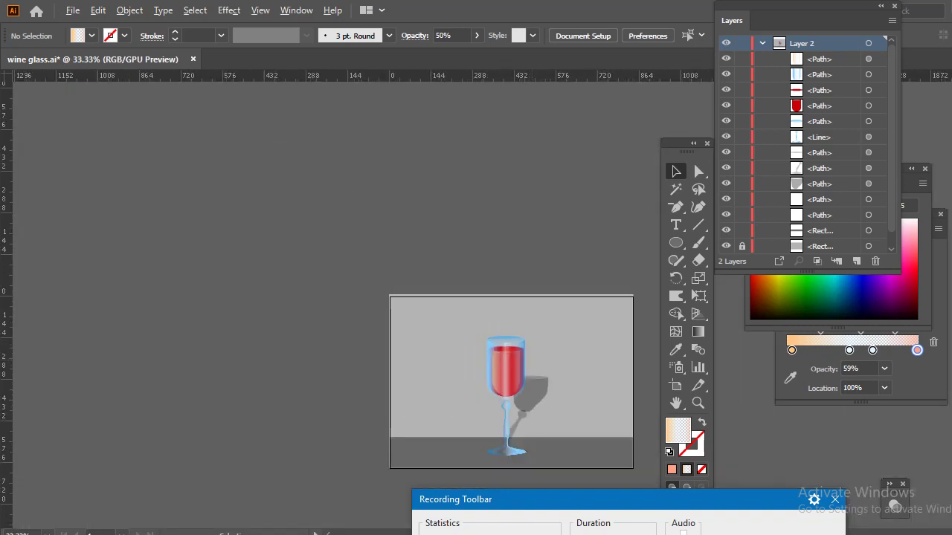
scroll(532, 365, up, 2)
scroll(533, 364, up, 2)
scroll(533, 365, down, 2)
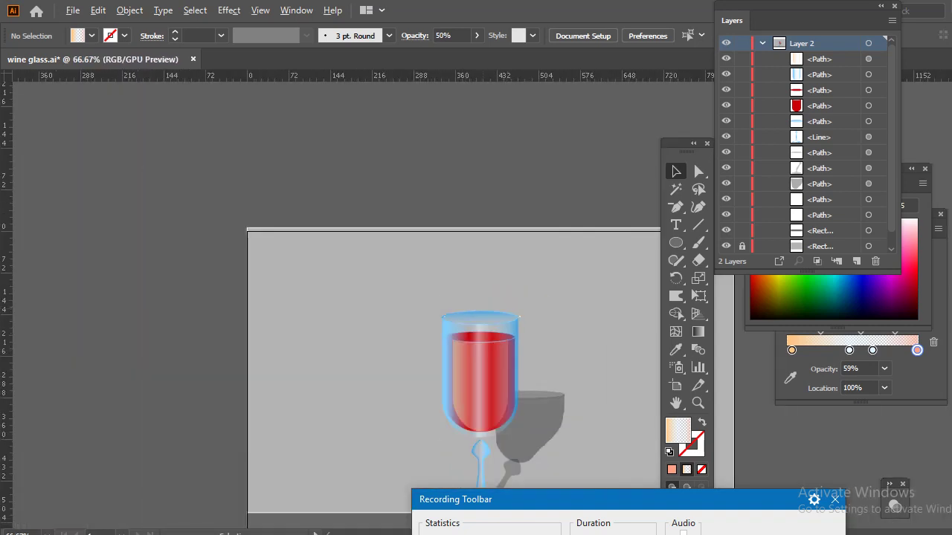
scroll(453, 346, up, 1)
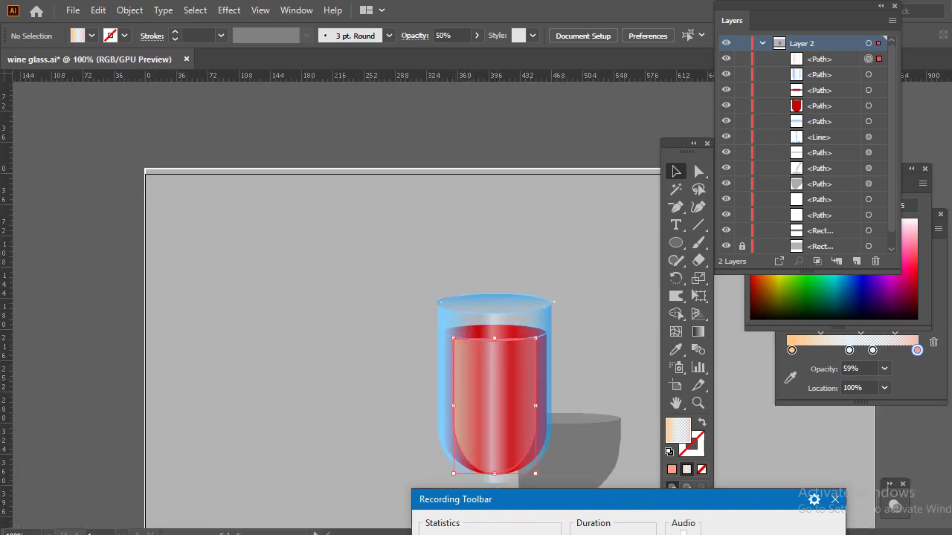
Step: Narrow the highlight strip from its left side and nudge it a few steps right
click(461, 467)
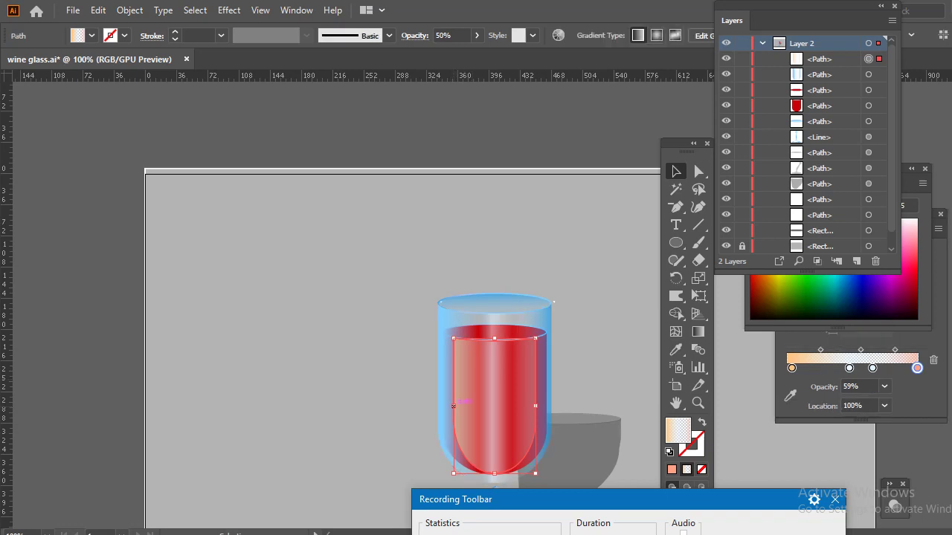
drag(454, 406, 444, 407)
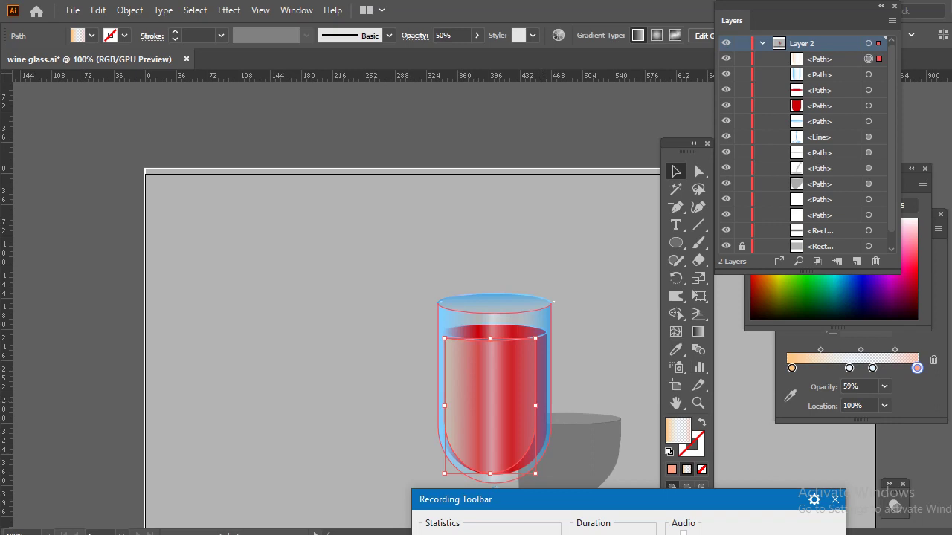
key(Right)
key(Right)
key(ctrl+shift+a)
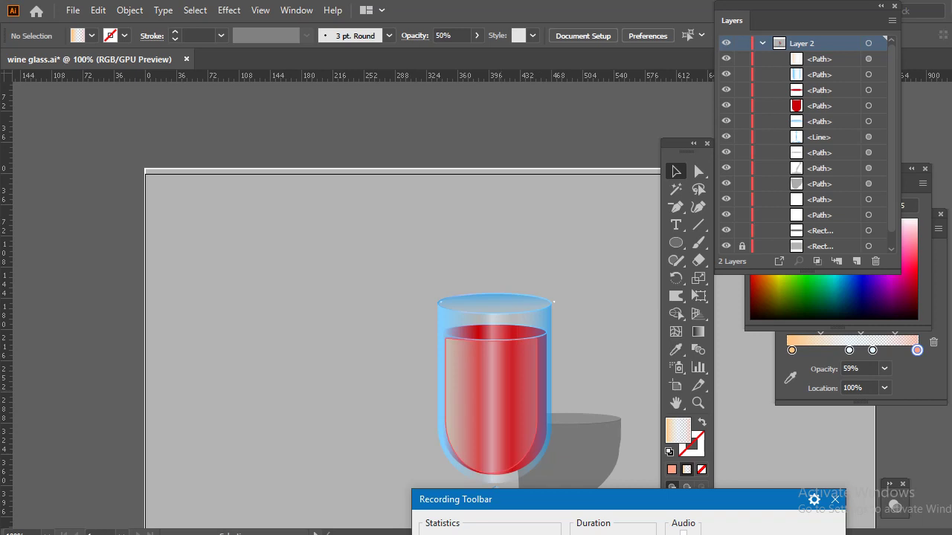
key(ctrl+z)
key(Right)
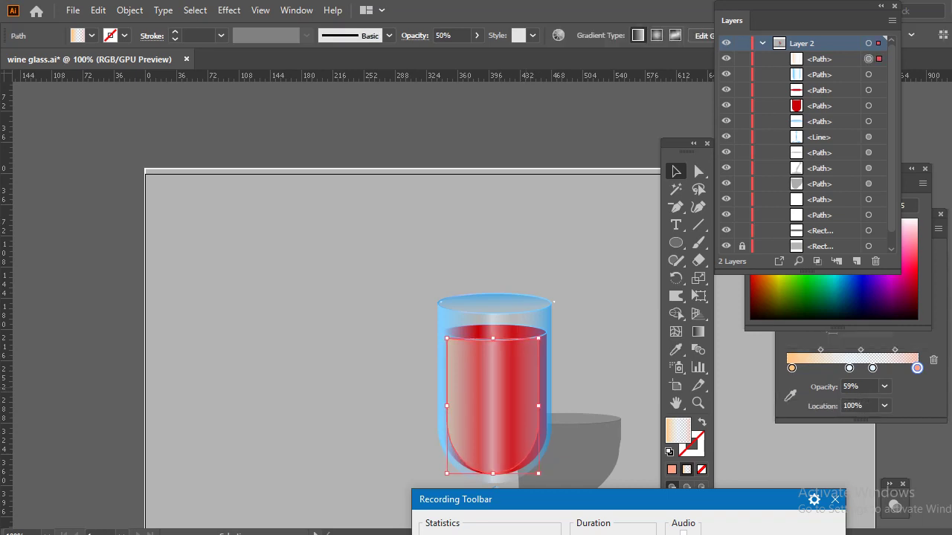
key(Right)
key(ctrl+shift+a)
Step: Zoom in on the bowl and pull the strip's left edge further inward to fit
scroll(429, 313, down, 1)
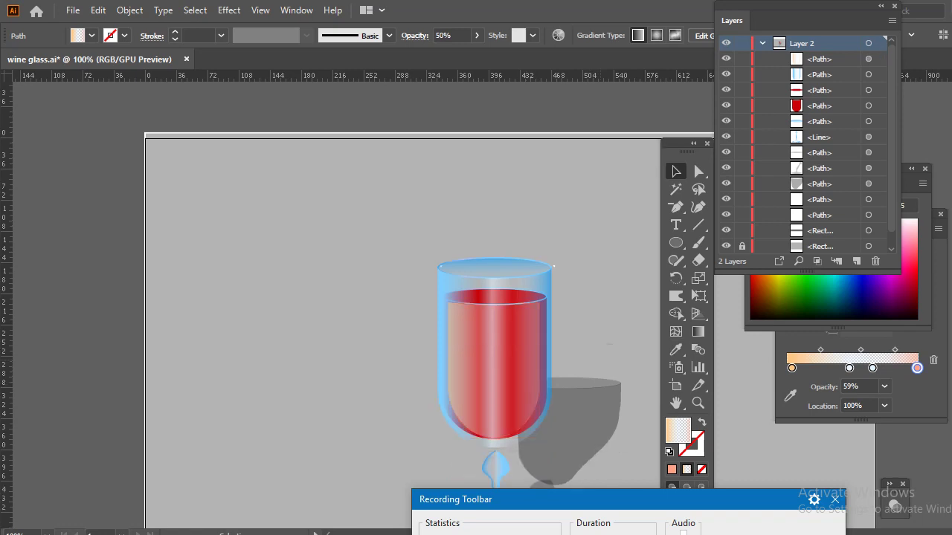
scroll(429, 313, down, 1)
key(ctrl+plus)
key(ctrl+plus)
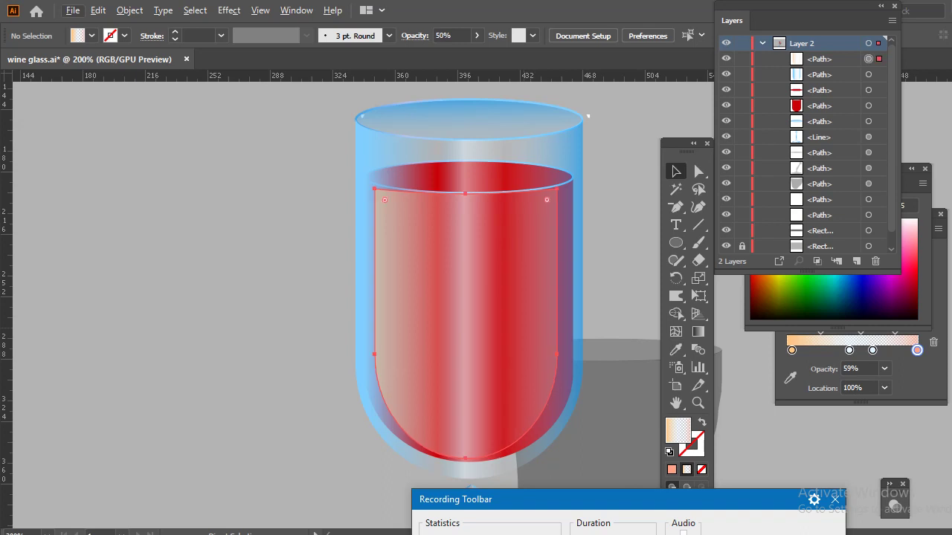
click(461, 320)
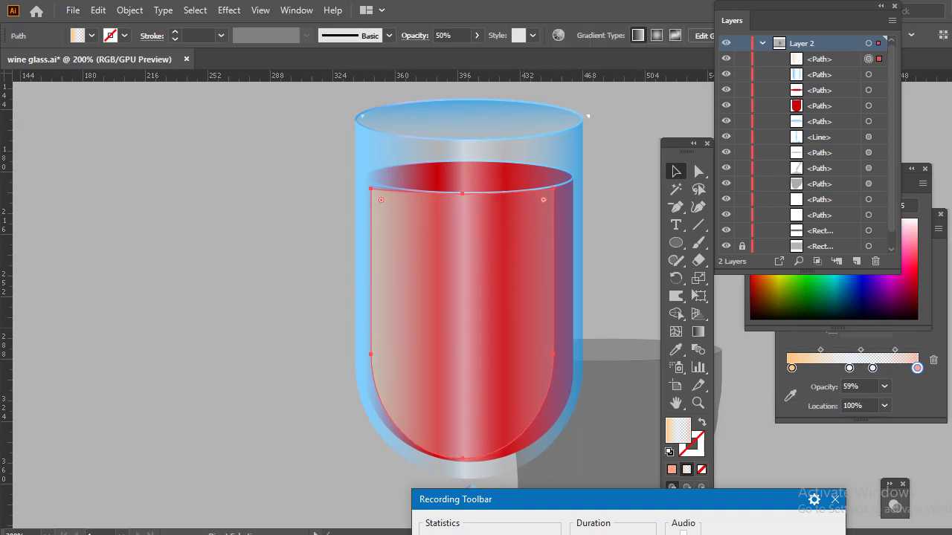
drag(372, 325, 388, 325)
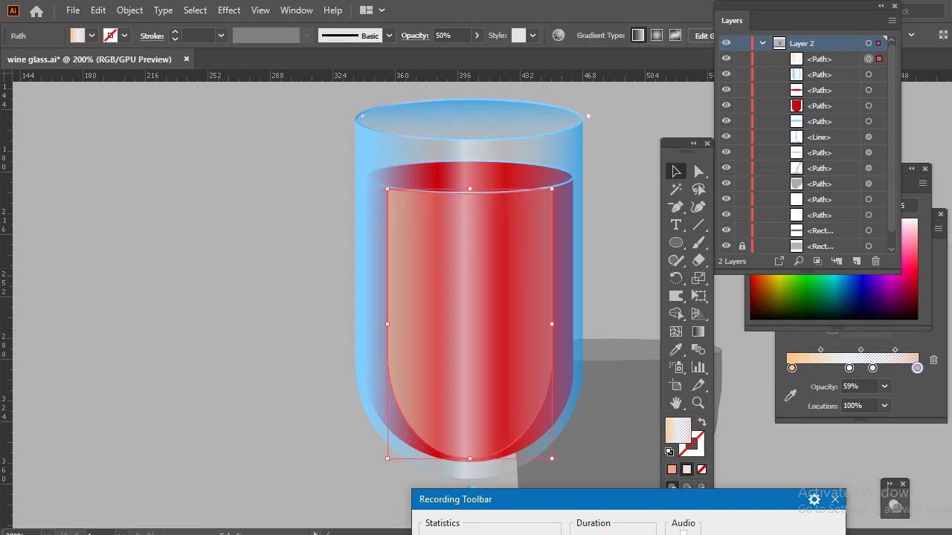
key(ctrl+shift+a)
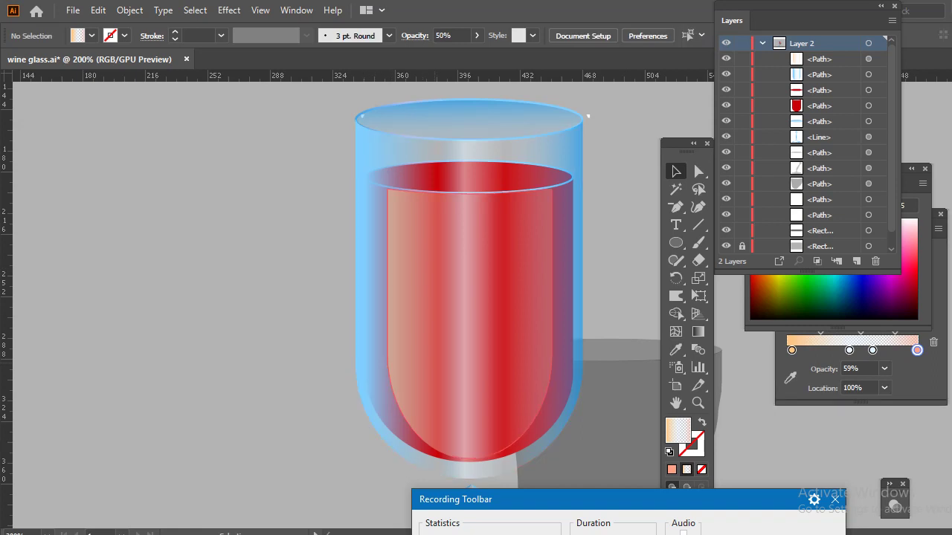
click(389, 378)
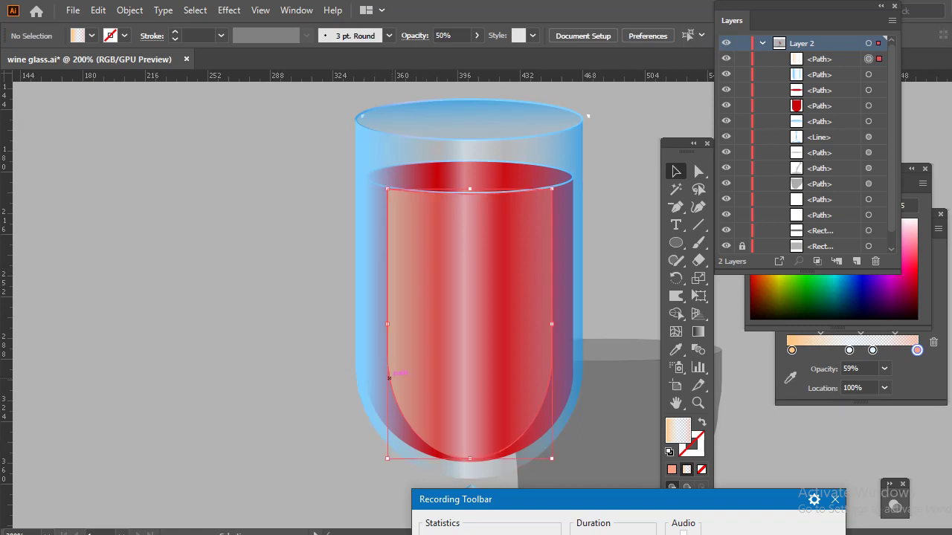
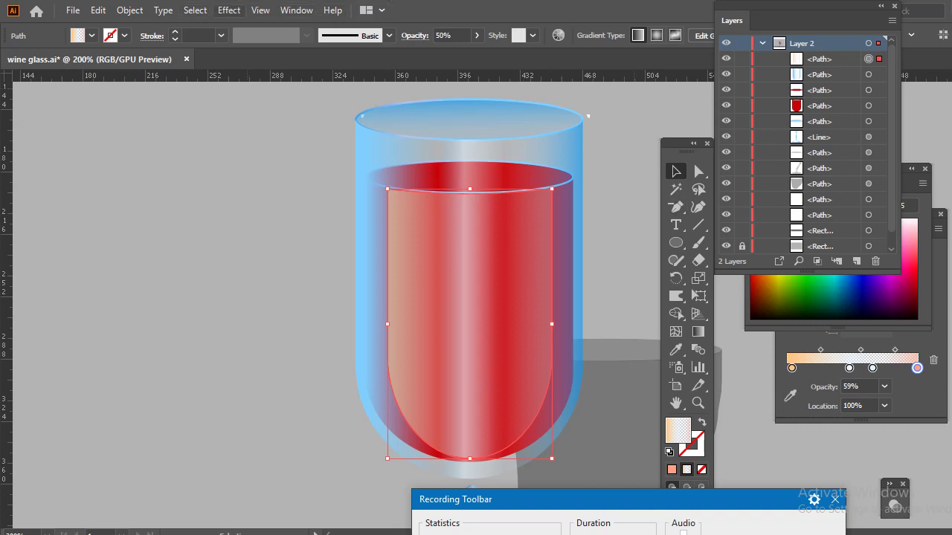
Step: Apply a Gaussian Blur of about 2 radius to the red wine shape, then deselect it
click(229, 10)
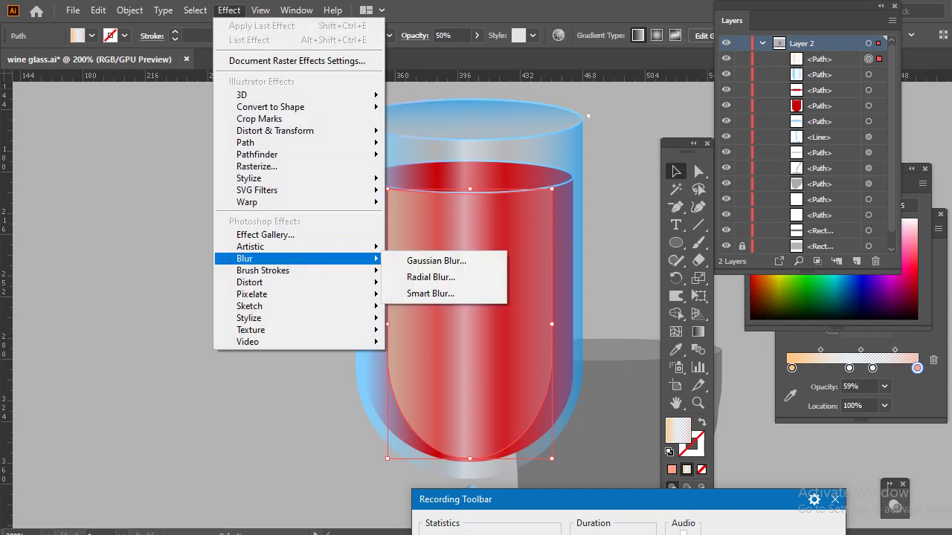
click(437, 261)
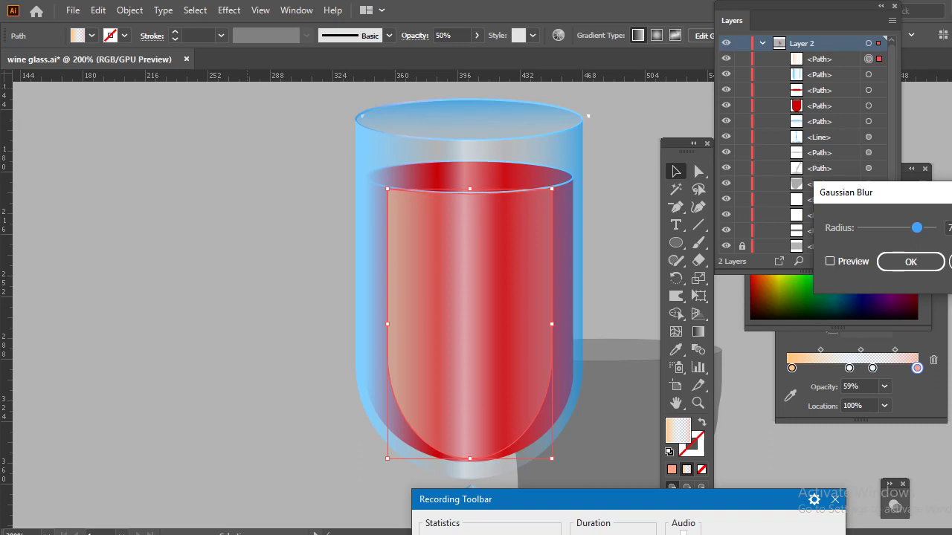
key(Tab)
key(space)
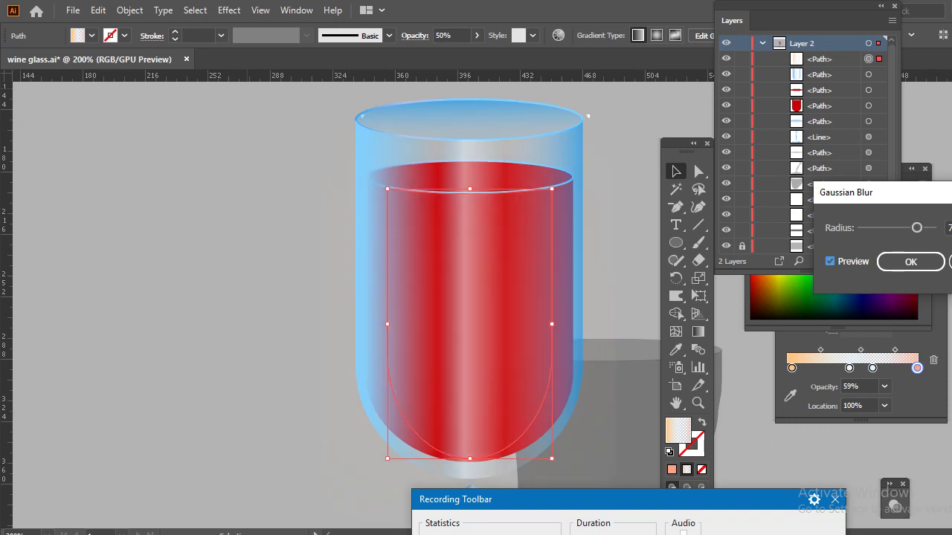
key(shift+Tab)
key(Left)
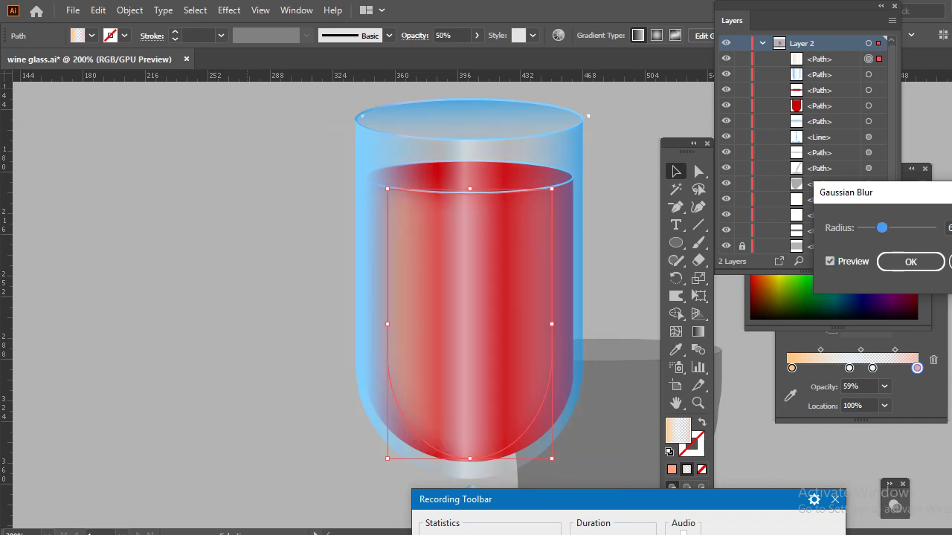
key(Left)
key(Left)
key(Left)
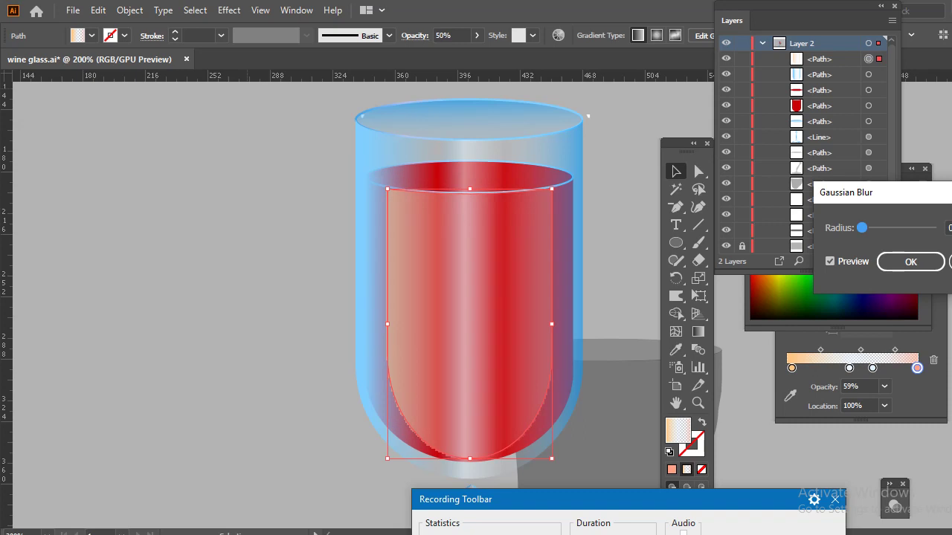
key(Right)
key(Right)
key(Right)
key(Left)
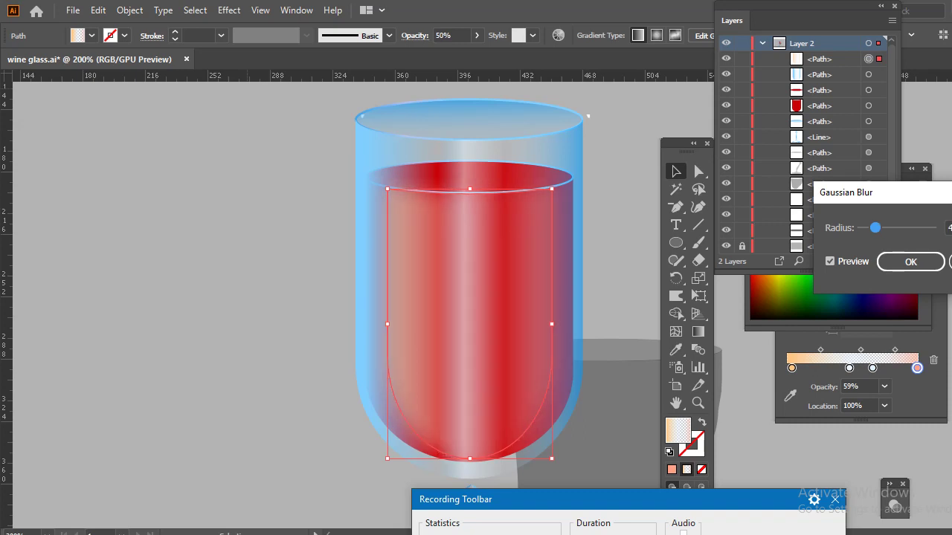
key(Left)
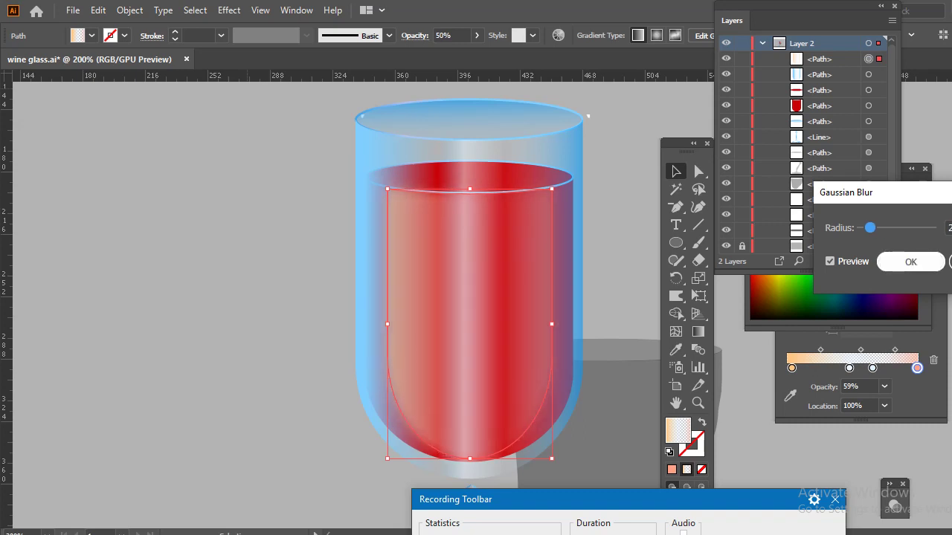
click(910, 262)
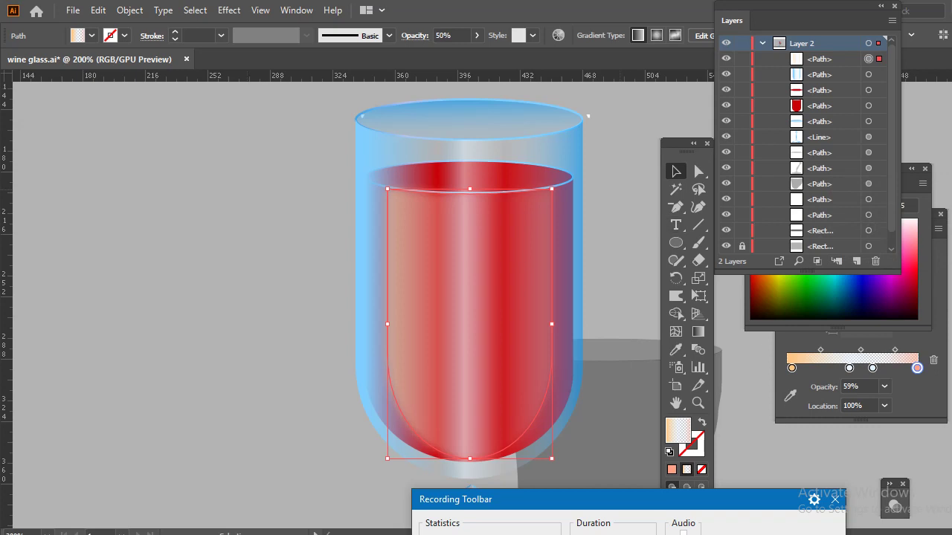
key(ctrl+shift+a)
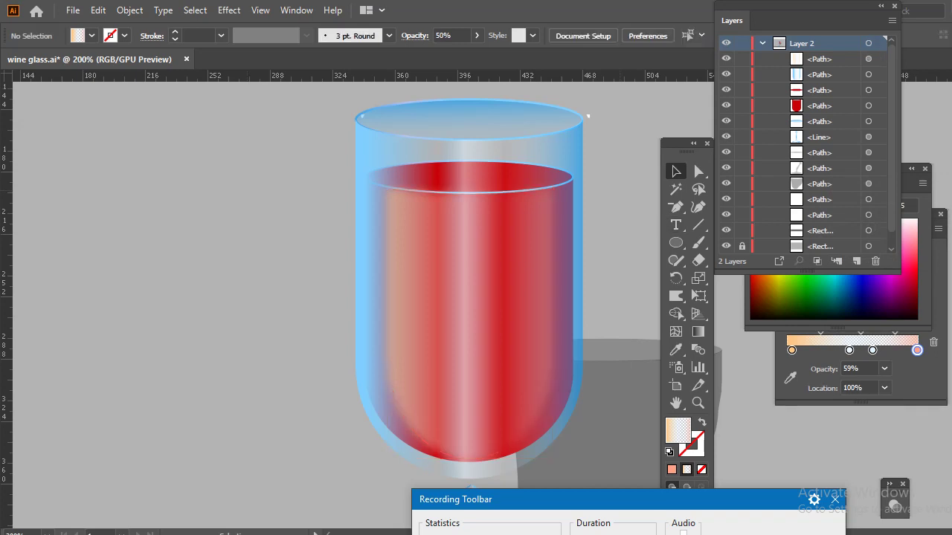
key(ctrl+1)
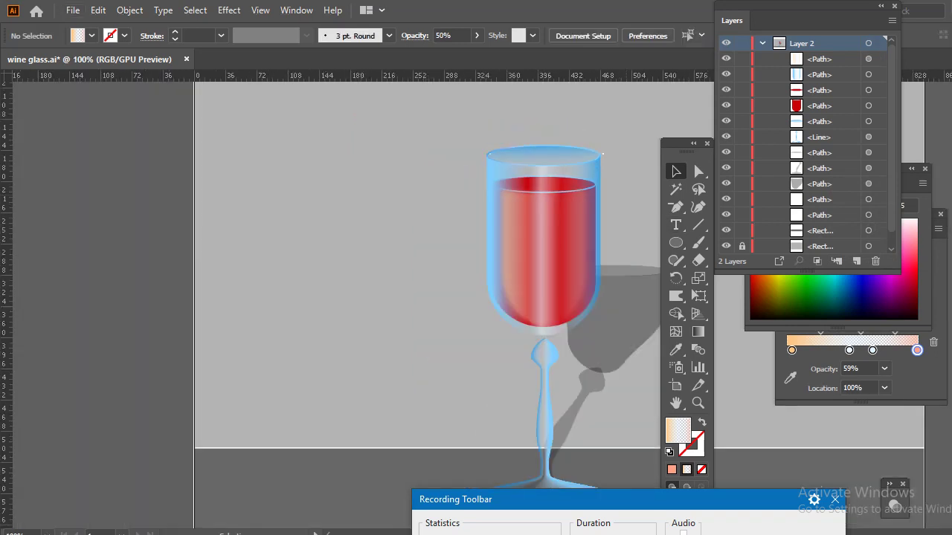
Step: Draw a vertical line down the inner left side of the glass bowl
key(ctrl+minus)
scroll(659, 190, up, 2)
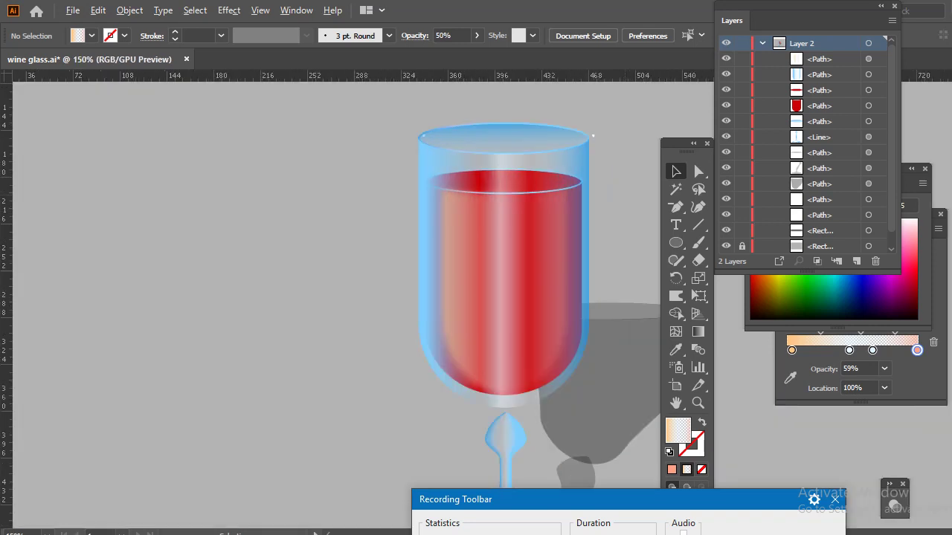
click(697, 225)
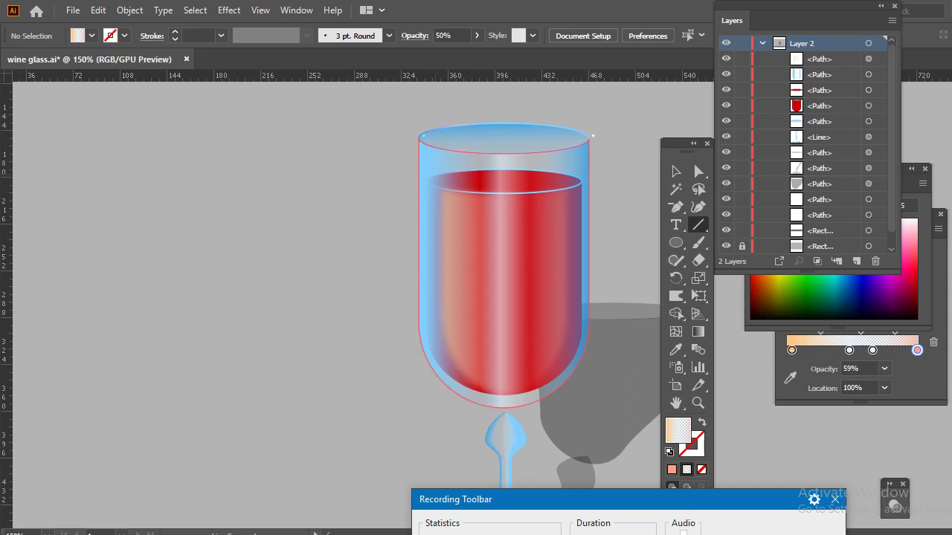
drag(435, 163, 436, 325)
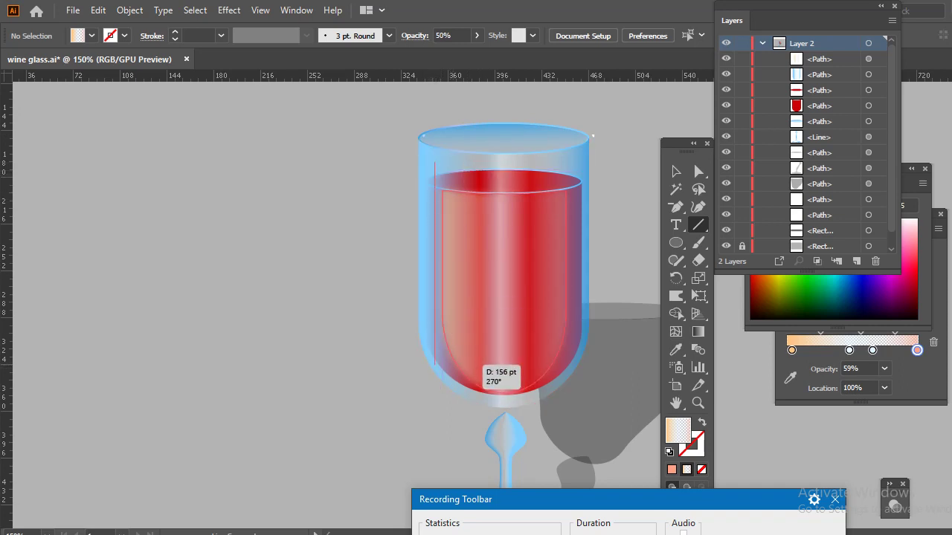
mouse_move(442, 325)
mouse_down()
mouse_move(457, 365)
mouse_move(446, 347)
mouse_up()
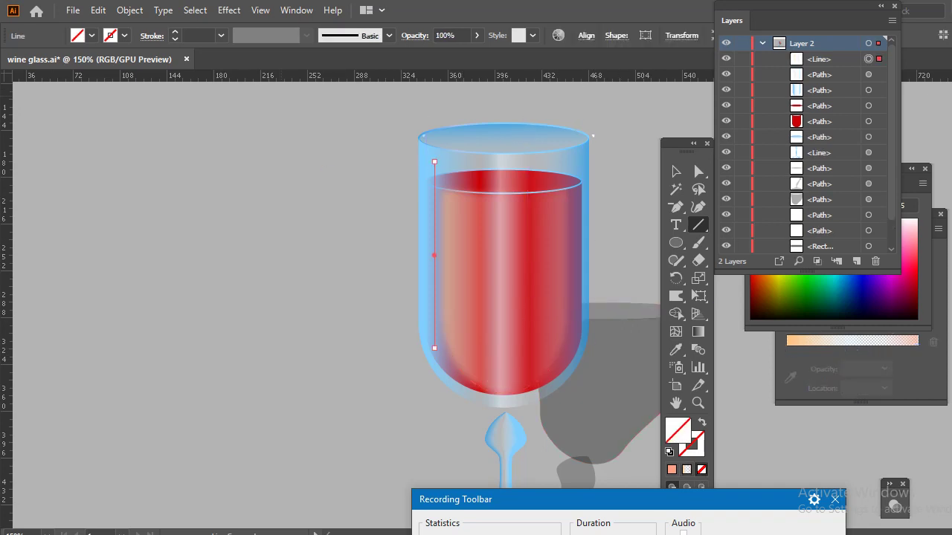
Step: Give the line a white stroke and set its stroke weight to 8 pt
click(195, 35)
text(8)
key(Return)
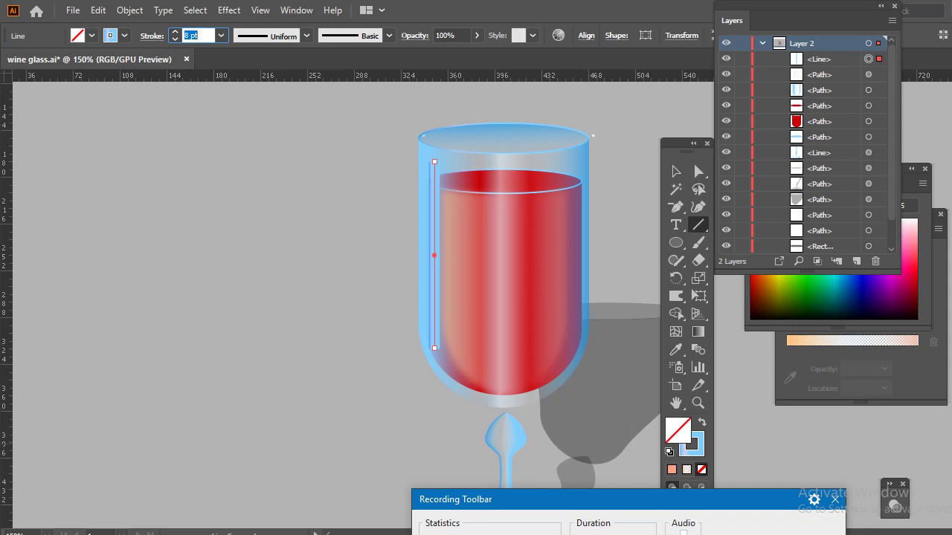
text(2x)
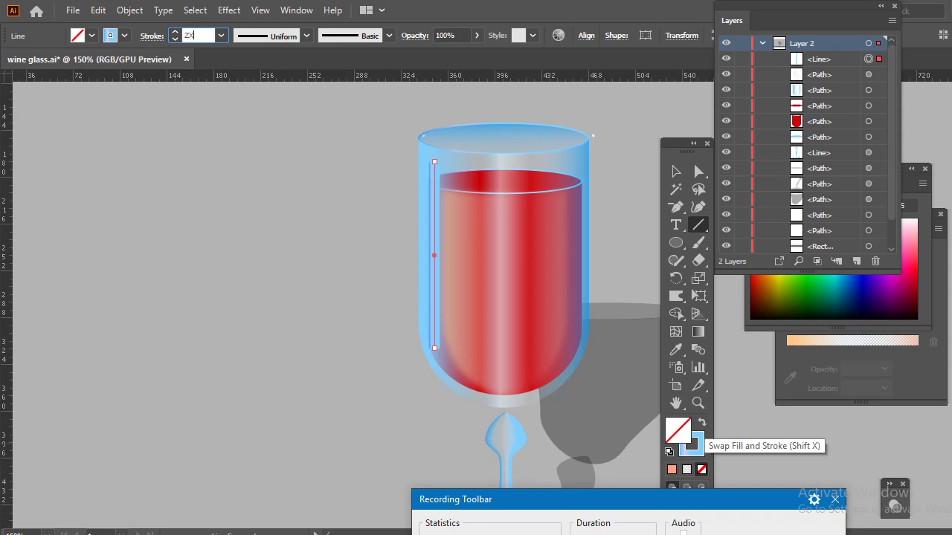
key(Return)
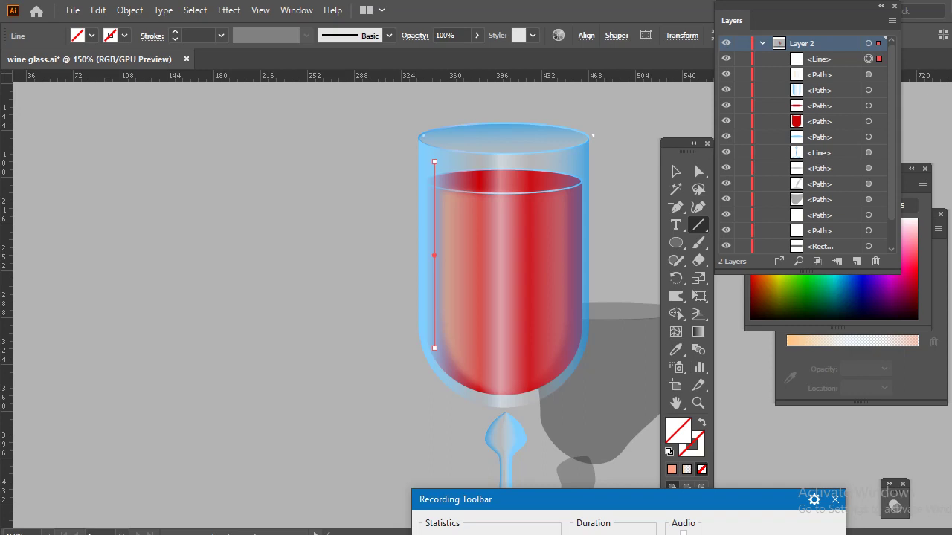
click(692, 445)
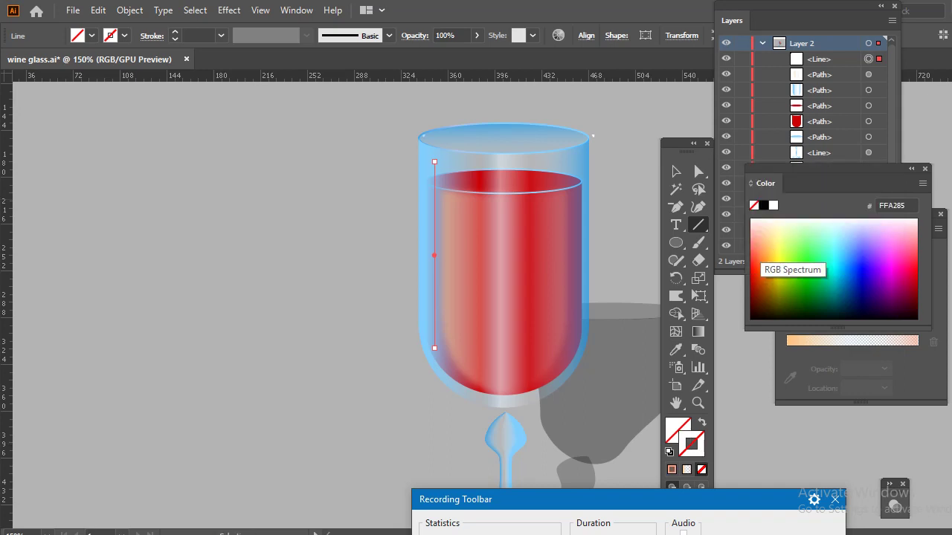
click(774, 206)
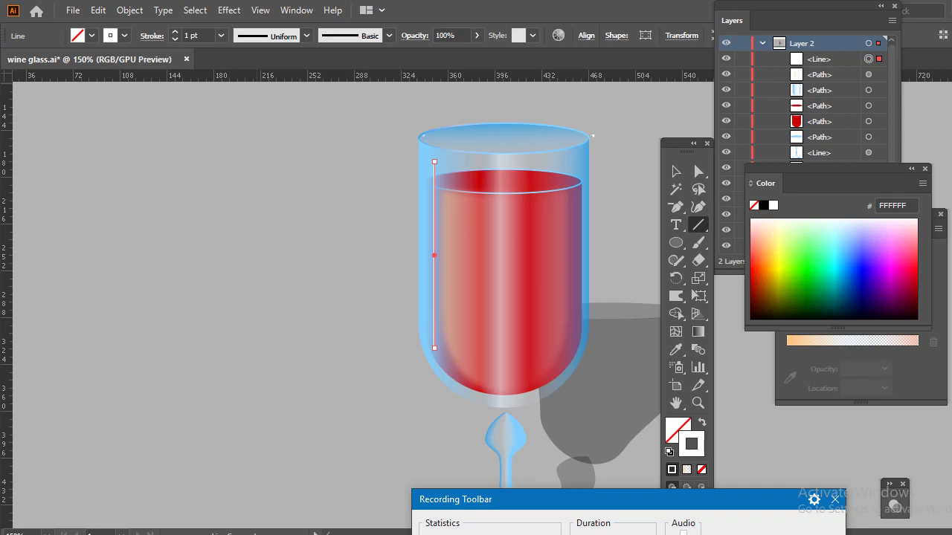
click(195, 36)
text(10)
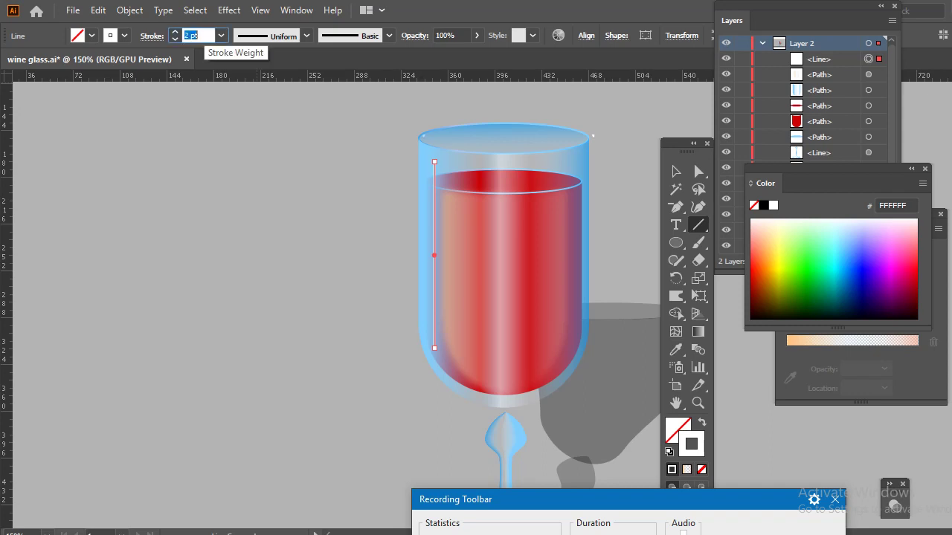
key(Return)
text(8)
key(Return)
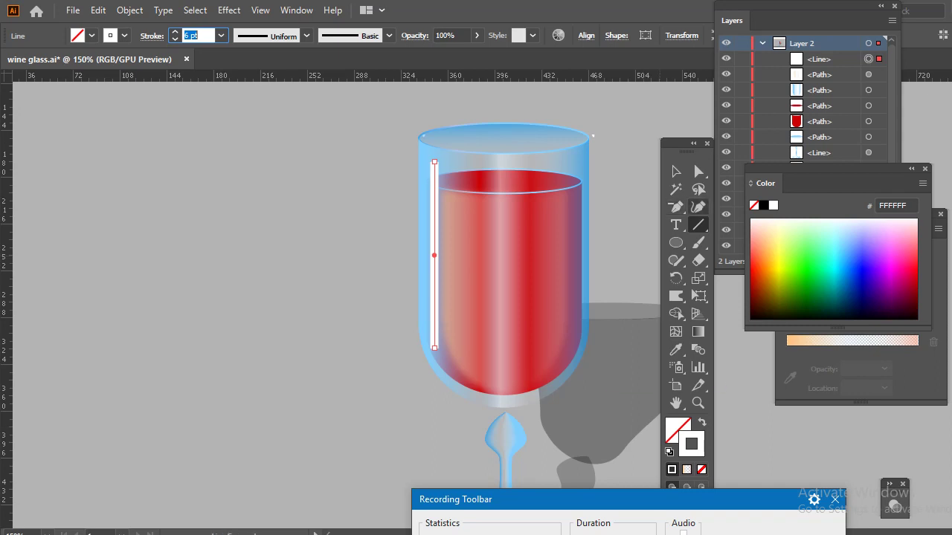
click(676, 209)
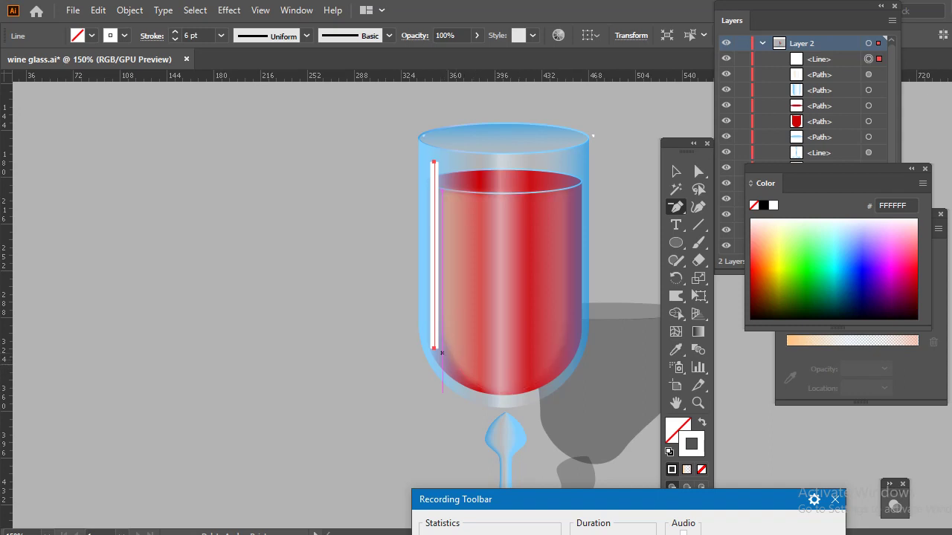
Step: Reshape the highlight into a curved path following the bowl's left edge into its bottom
click(434, 347)
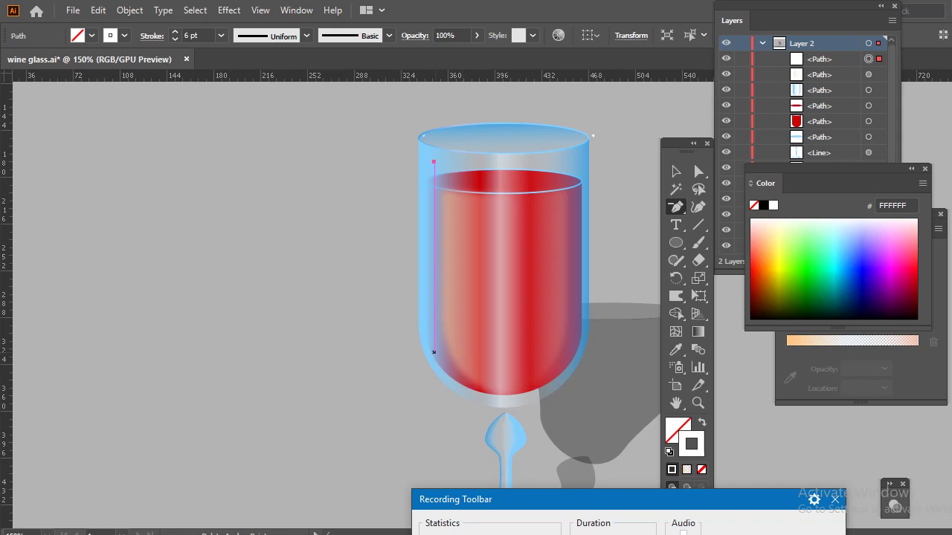
key(backslash)
key(shift+grave)
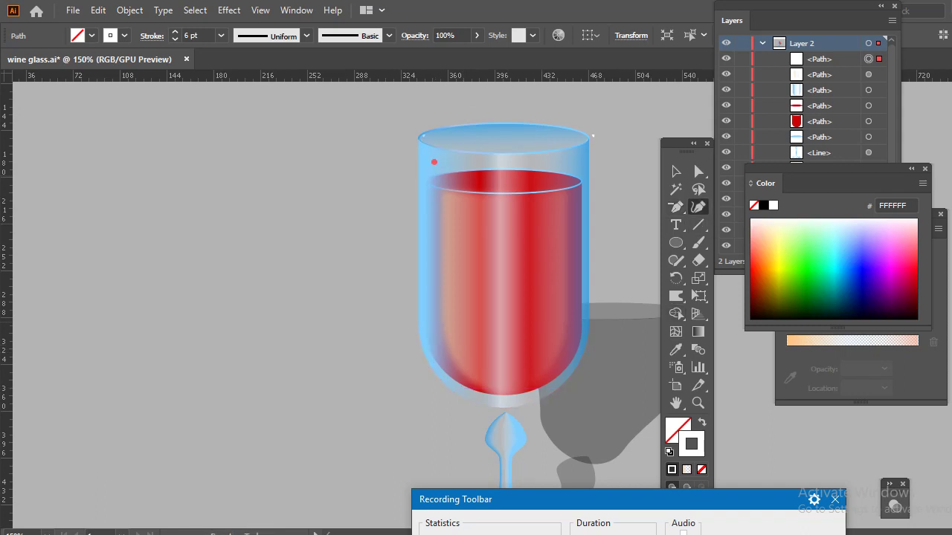
click(432, 335)
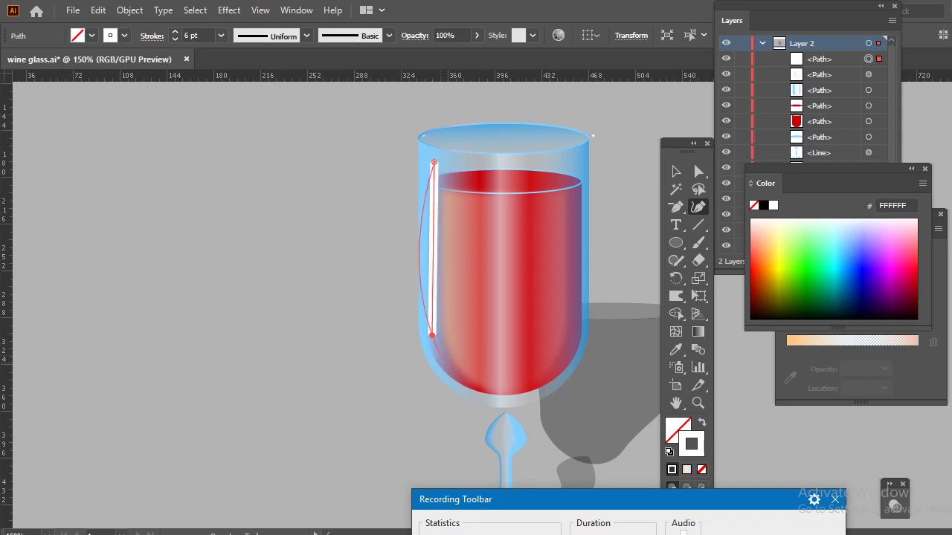
key(Escape)
drag(433, 253, 426, 257)
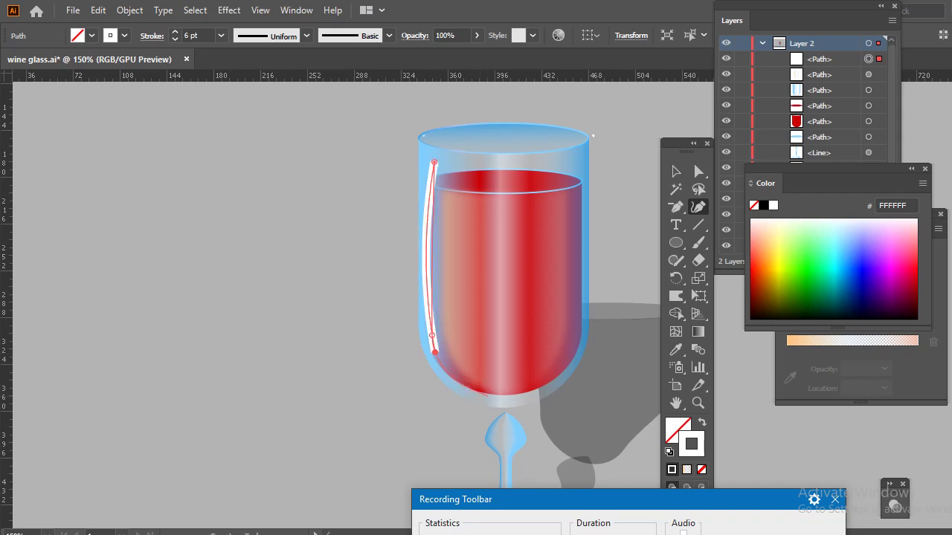
click(482, 394)
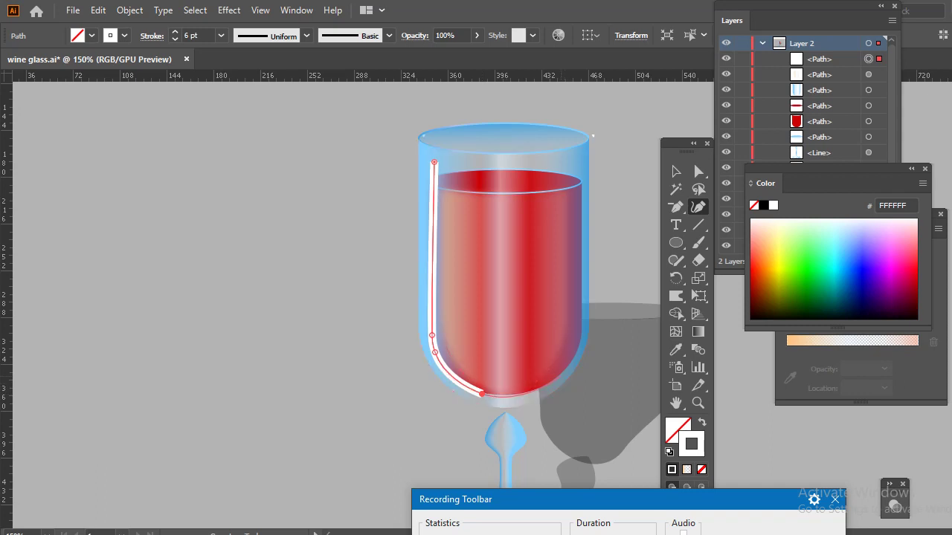
click(560, 377)
key(ctrl+z)
key(Escape)
Step: Set the highlight's stroke weight to 2 pt, then fine-tune it with the arrow keys
double_click(192, 36)
text(0)
key(Return)
text(2)
key(Return)
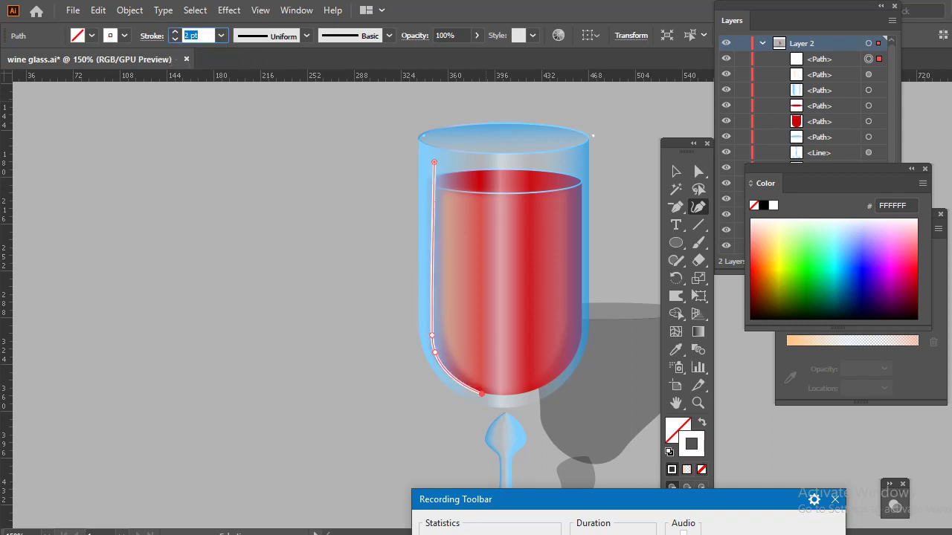
key(Up)
key(Up)
key(Up)
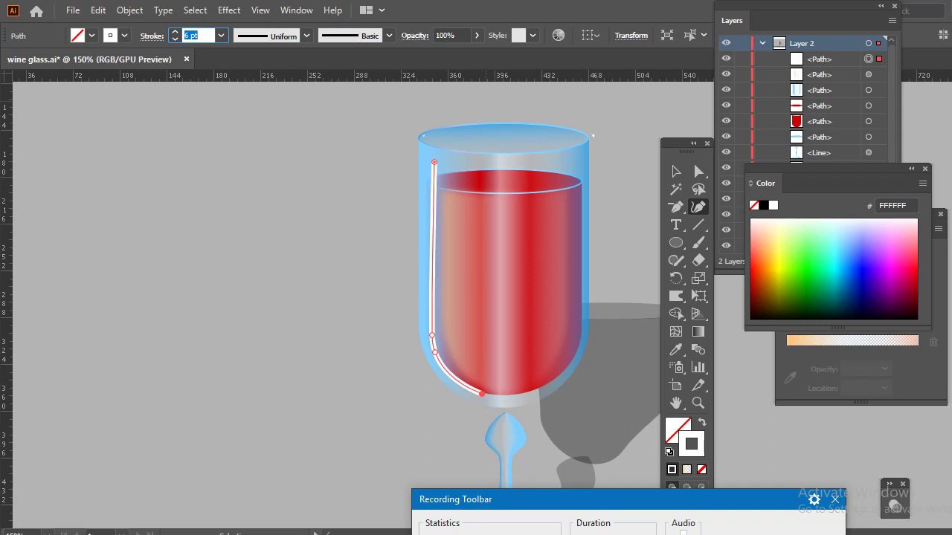
key(Down)
key(Down)
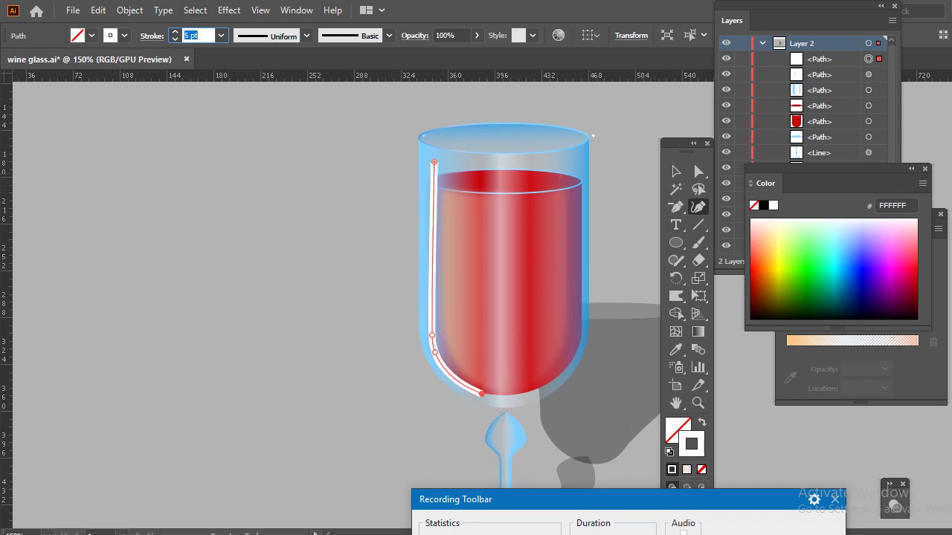
key(Down)
key(Down)
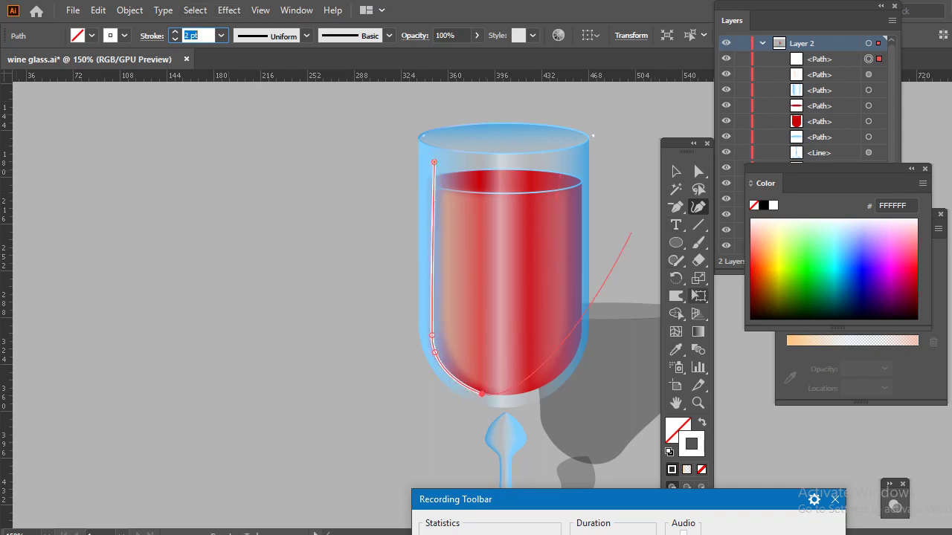
Step: Widen the highlight into a tapered profile of about 14.4 pt at 38% opacity, then deselect
mouse_move(677, 296)
mouse_down()
mouse_move(741, 314)
mouse_move(742, 296)
mouse_up()
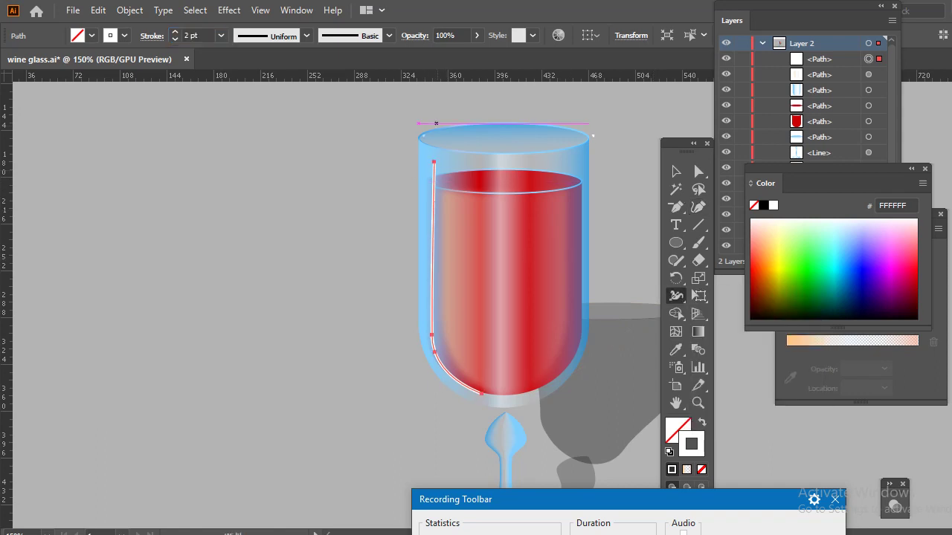
drag(434, 173, 441, 190)
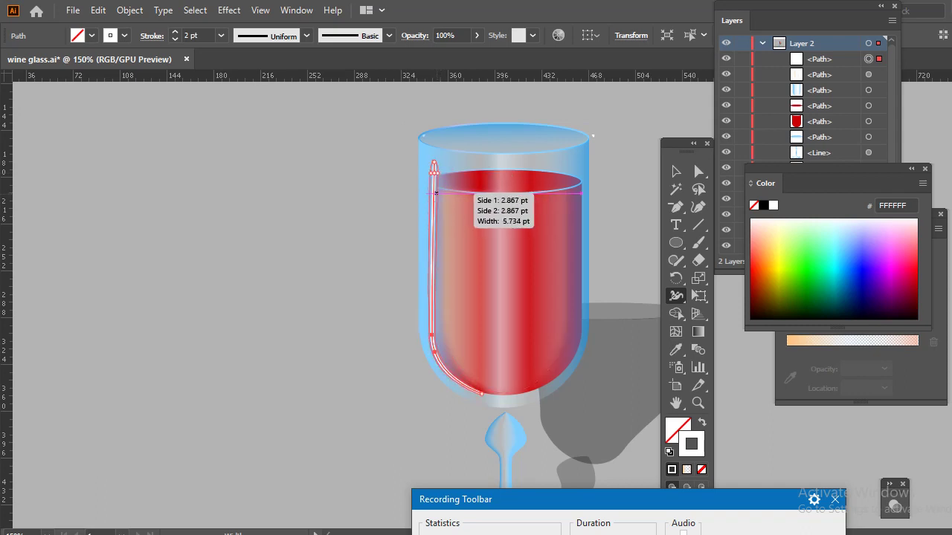
mouse_move(441, 189)
mouse_down()
mouse_move(469, 181)
mouse_move(442, 211)
mouse_up()
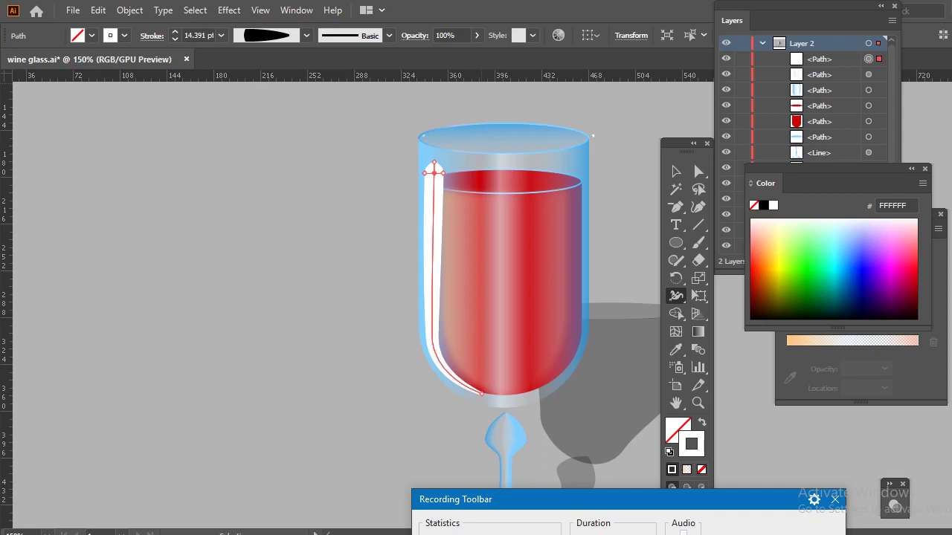
scroll(450, 36, down, 2)
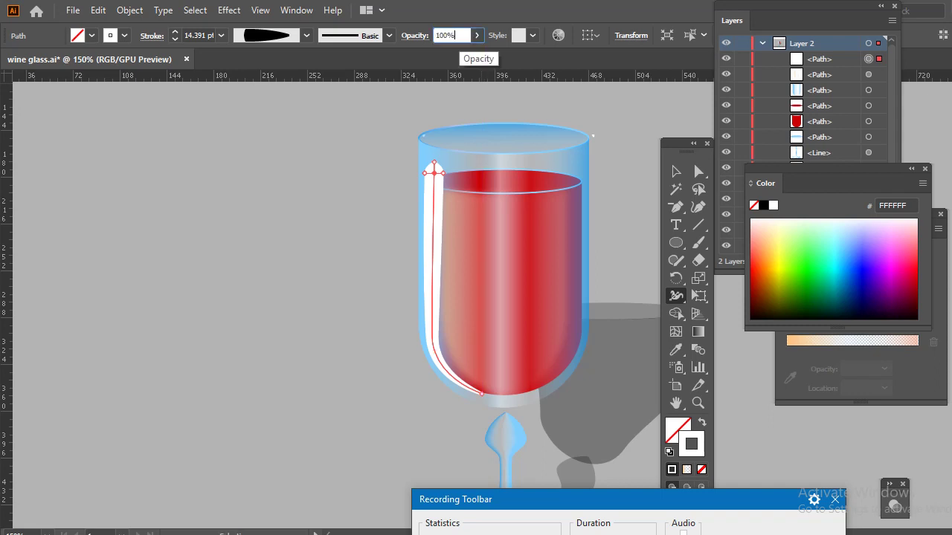
scroll(450, 36, down, 2)
scroll(450, 36, down, 10)
scroll(450, 35, down, 9)
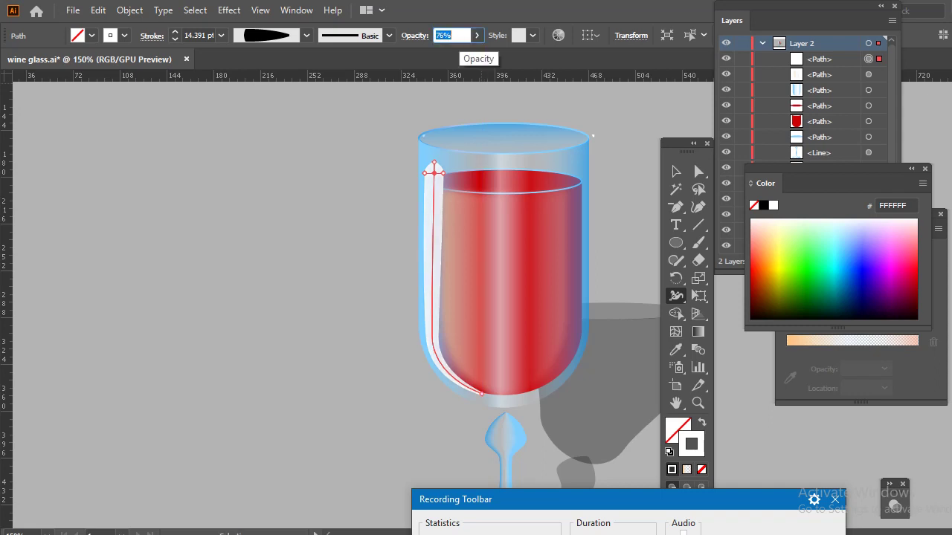
scroll(450, 35, down, 9)
scroll(450, 35, down, 8)
scroll(450, 36, down, 8)
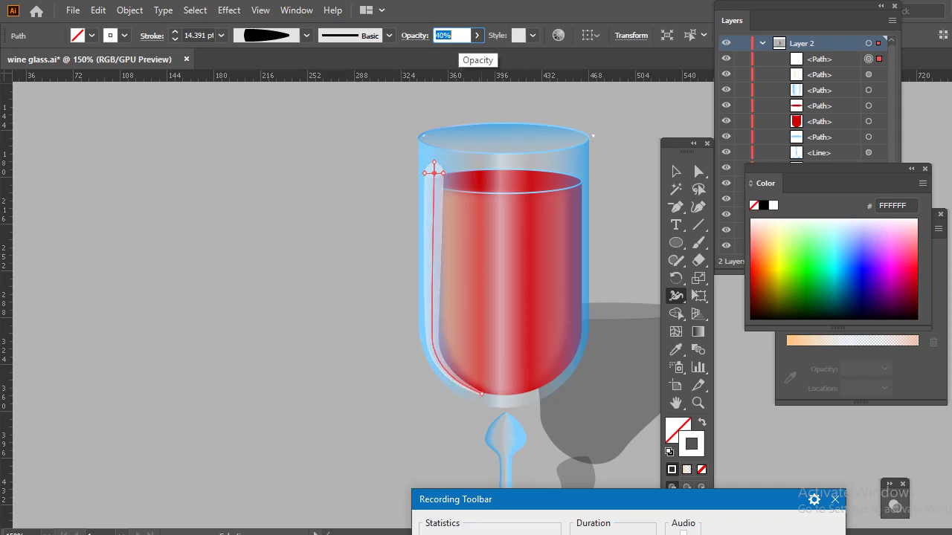
scroll(450, 35, down, 4)
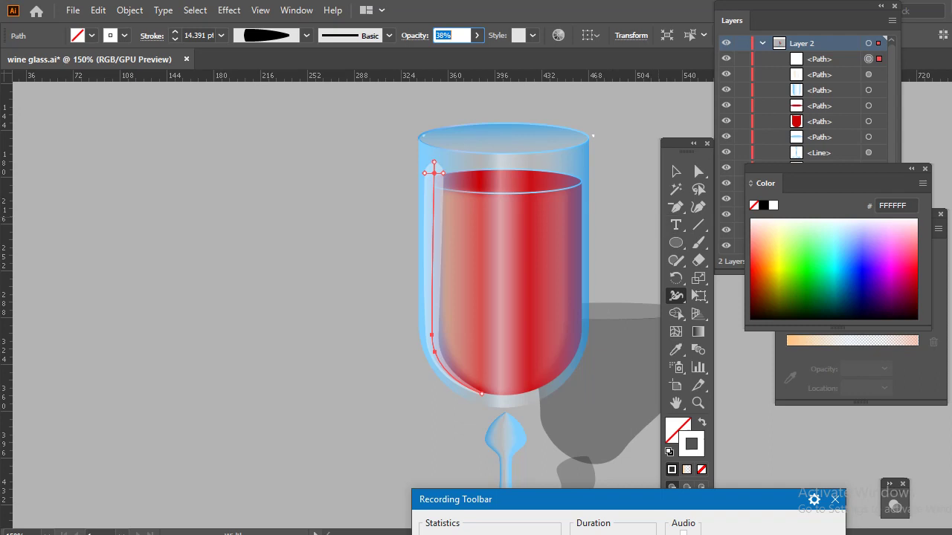
click(676, 171)
key(ctrl+shift+a)
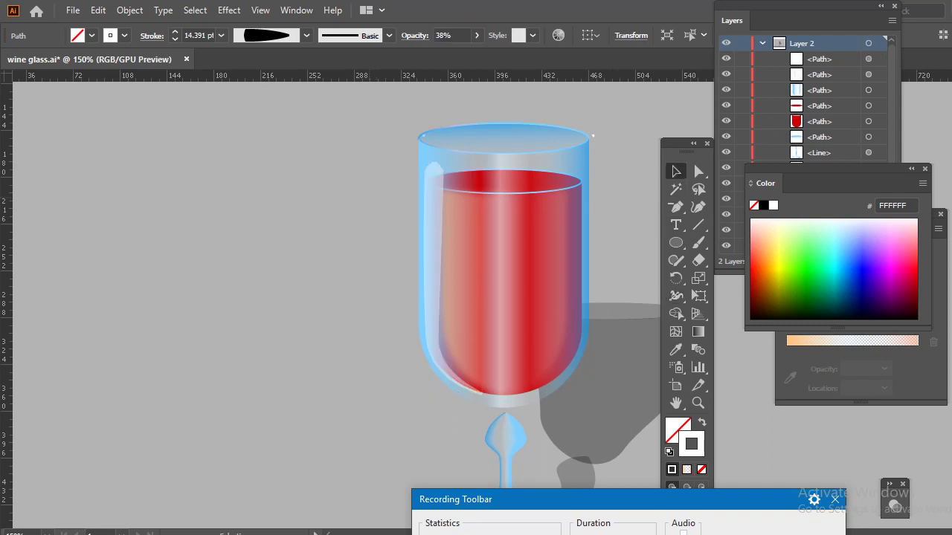
Step: Reflect a vertical copy of the left highlight and nudge it onto the glass's right inner side
click(433, 249)
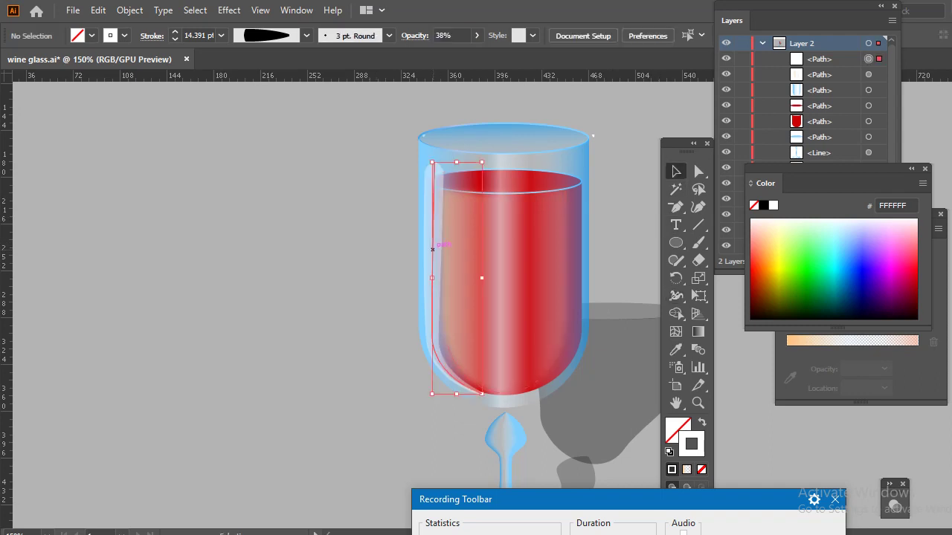
right_click(432, 249)
mouse_move(476, 449)
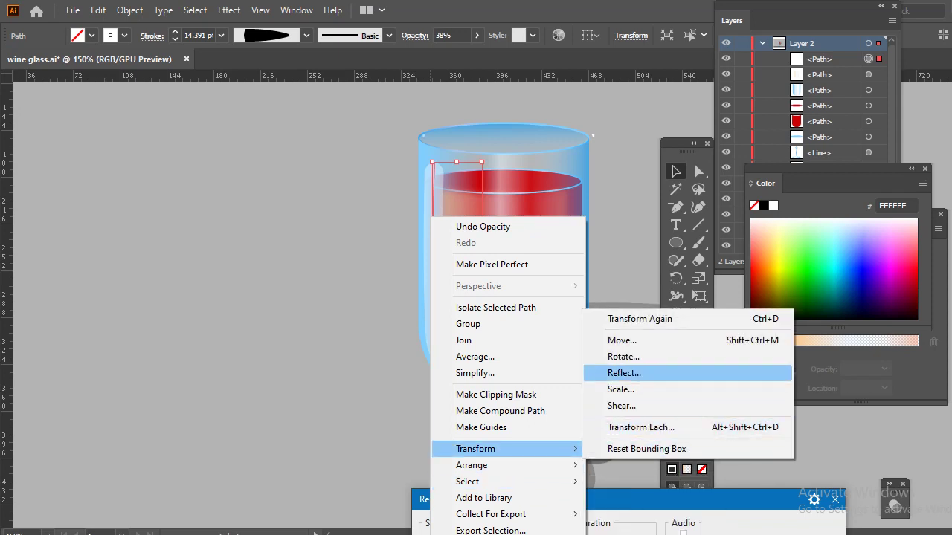
click(632, 373)
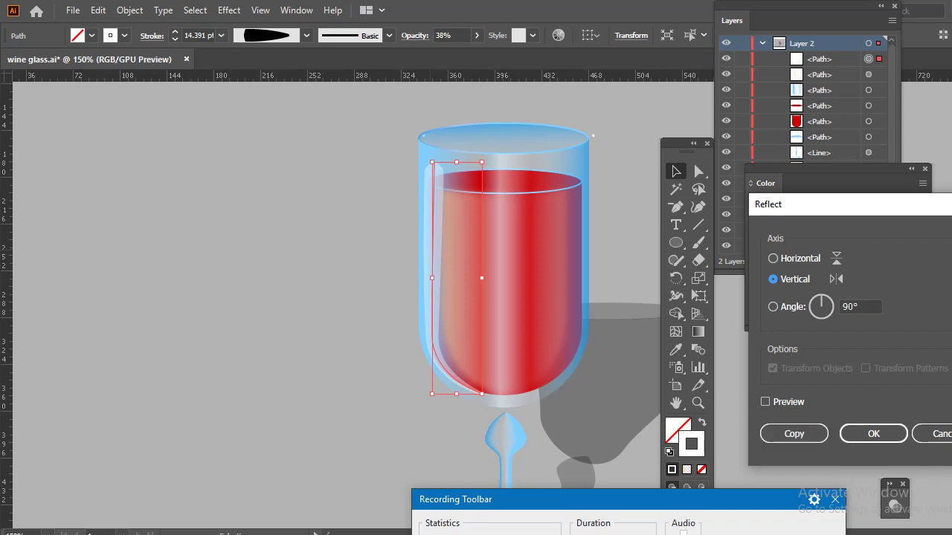
click(765, 401)
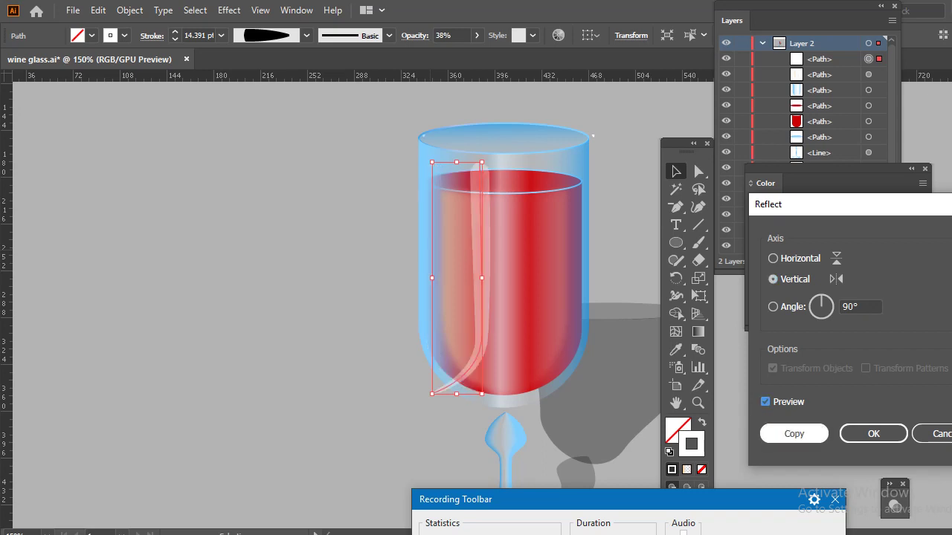
click(794, 434)
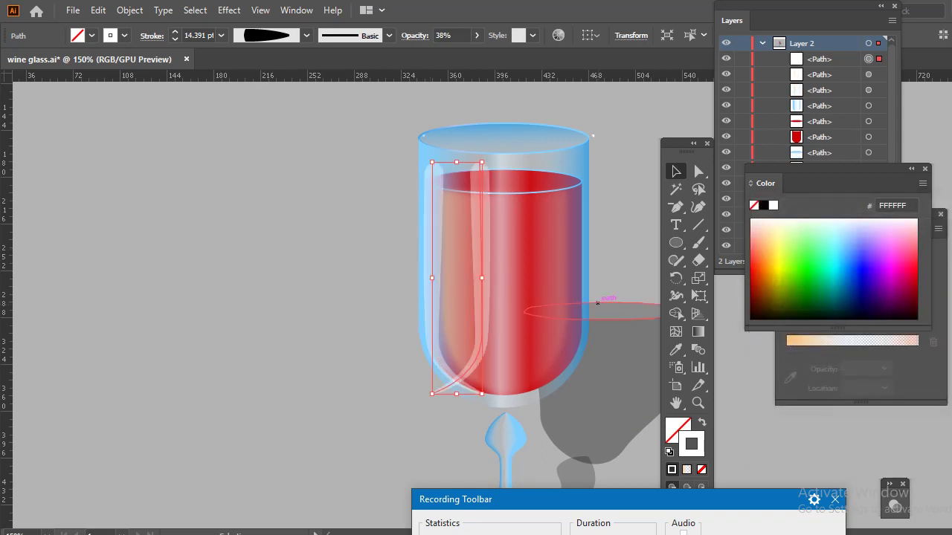
key(Right)
key(Right)
key(Right)
key(Right)
key(Right)
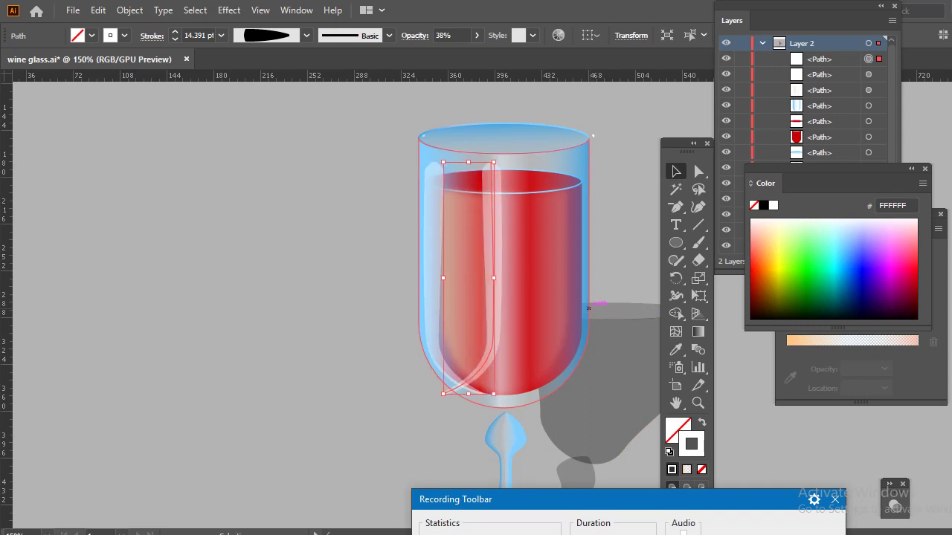
key(Right)
key(Right)
key(Right)
key(Right)
key(Right)
key(Right)
key(Right)
key(Right)
key(Right)
key(Right)
key(Right)
key(Right)
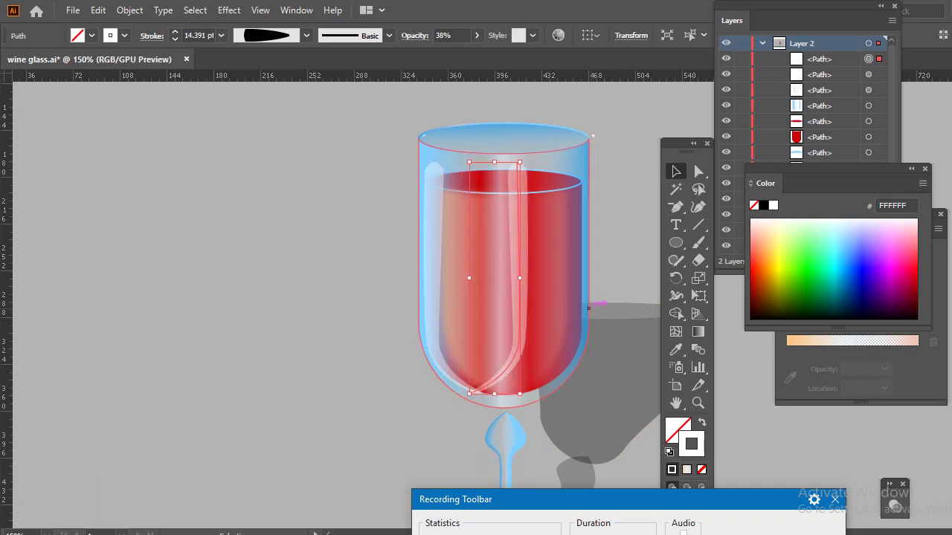
key(Right)
key(Right)
key(Right)
key(Right)
key(Right)
key(Right)
key(Right)
key(Right)
key(Right)
key(Right)
key(Right)
key(Right)
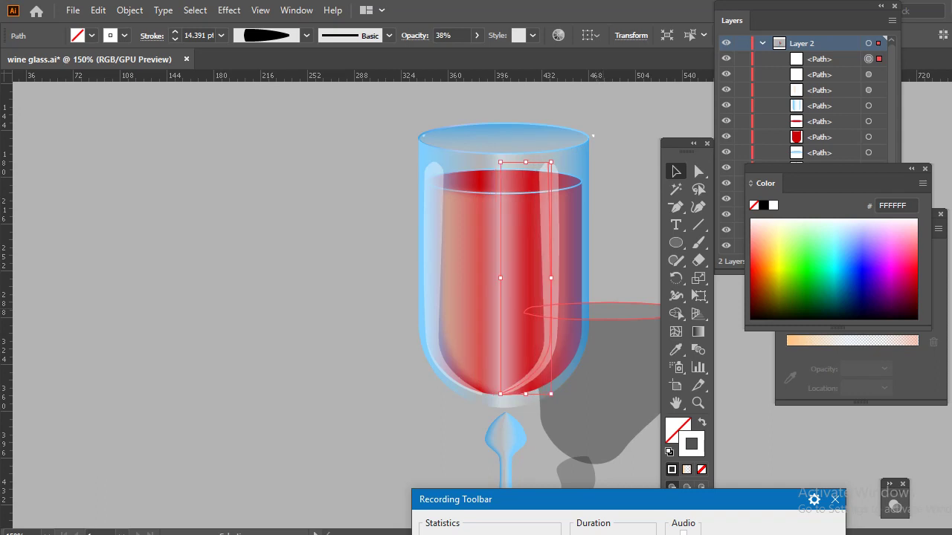
key(Right)
key(Right)
key(Right)
key(Right)
key(Right)
key(Right)
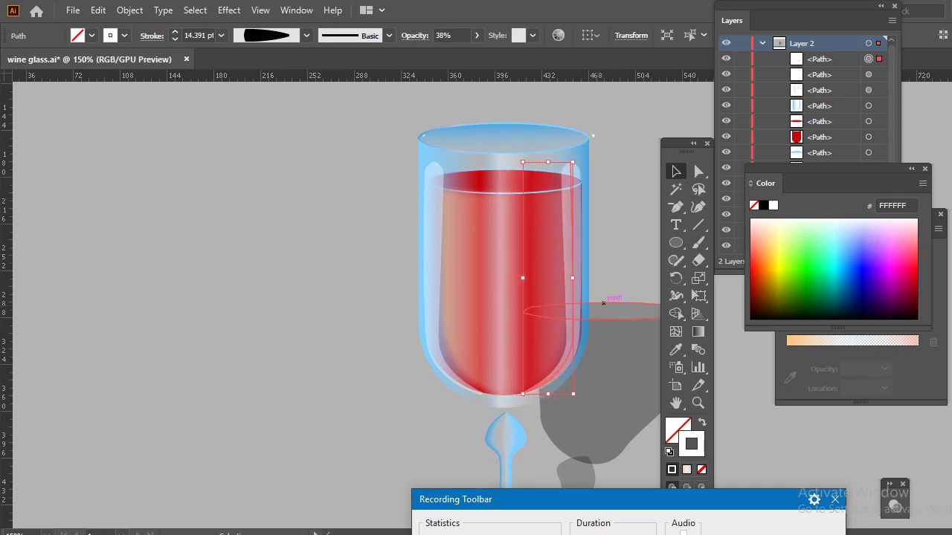
key(Right)
key(Right)
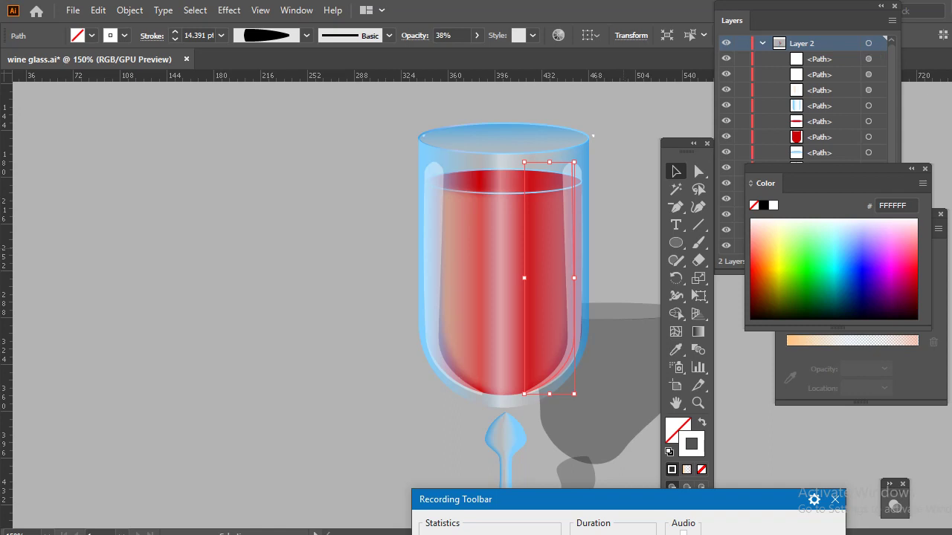
key(ctrl+shift+a)
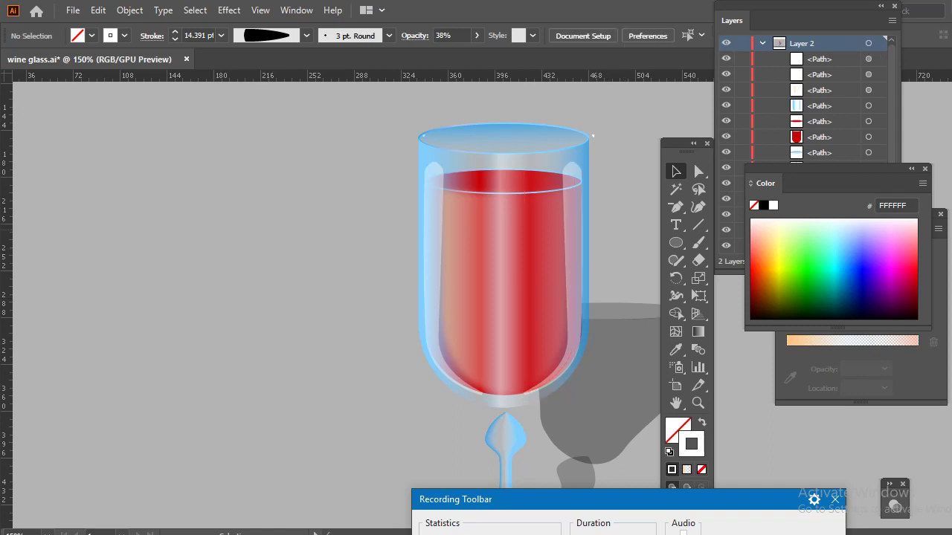
Step: Select both white highlight streaks together and shorten them from the top
click(572, 199)
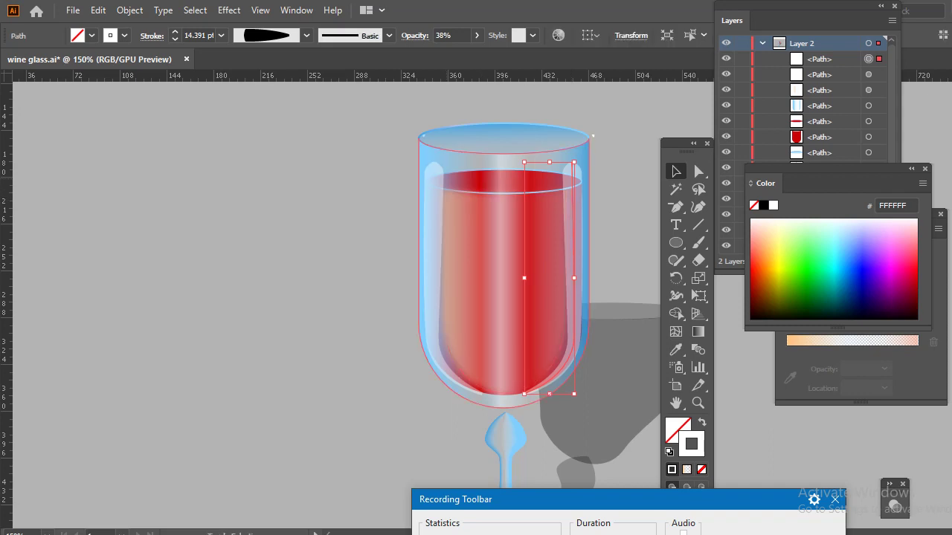
double_click(433, 313)
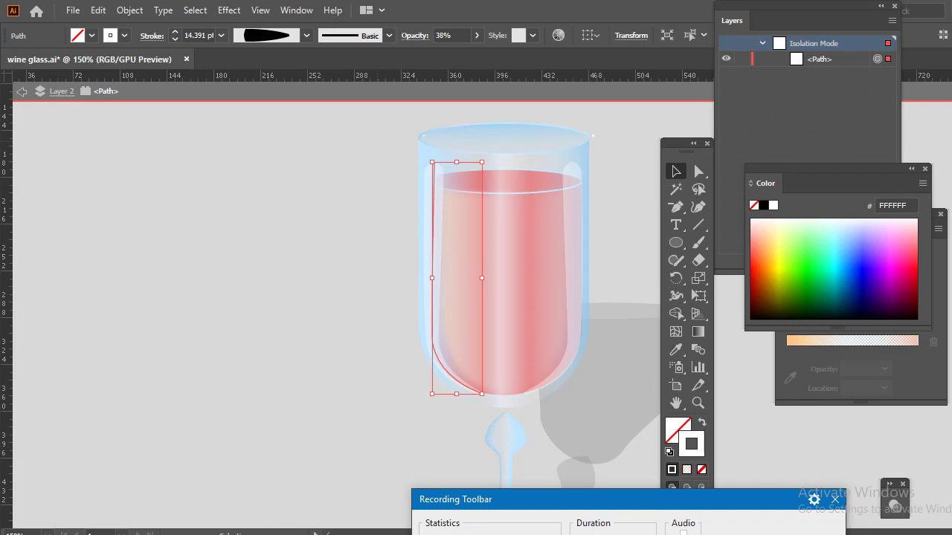
click(21, 90)
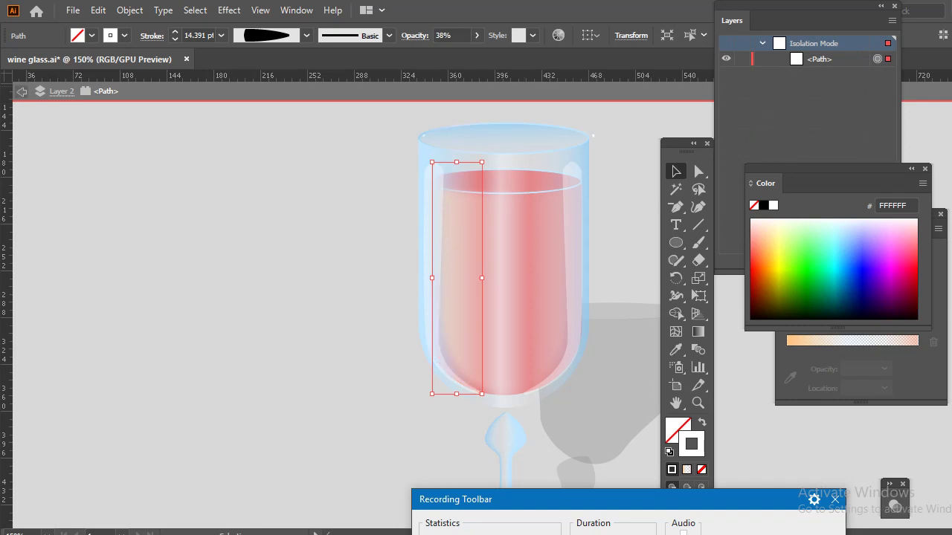
key(ctrl+shift+a)
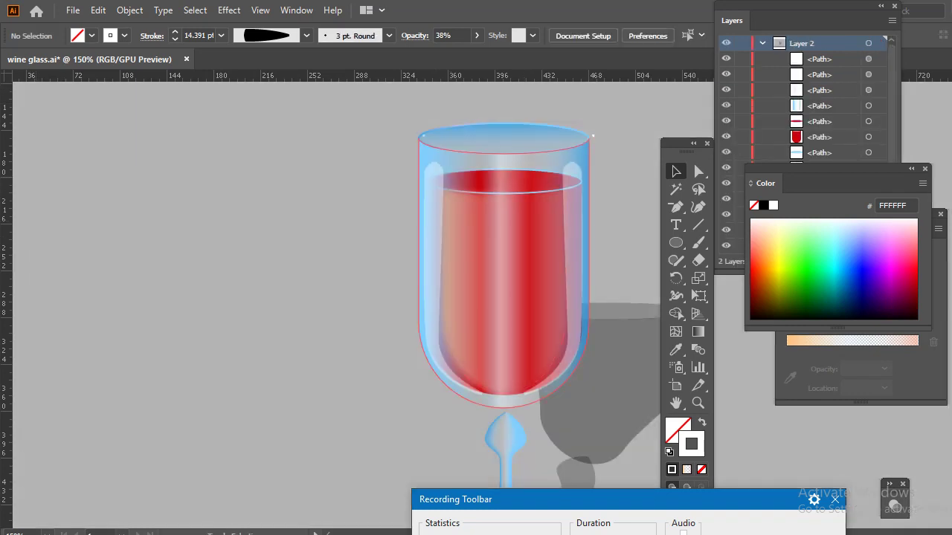
click(446, 283)
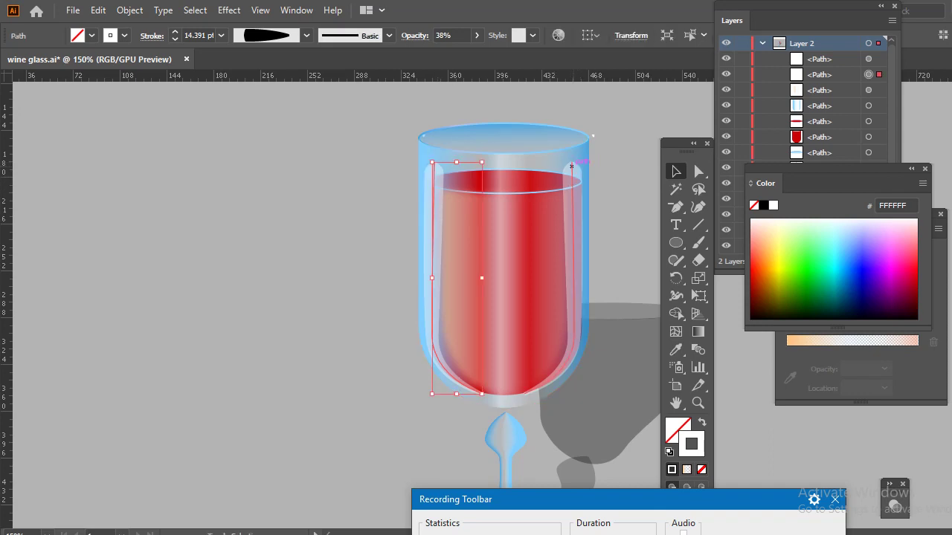
shift+click(571, 165)
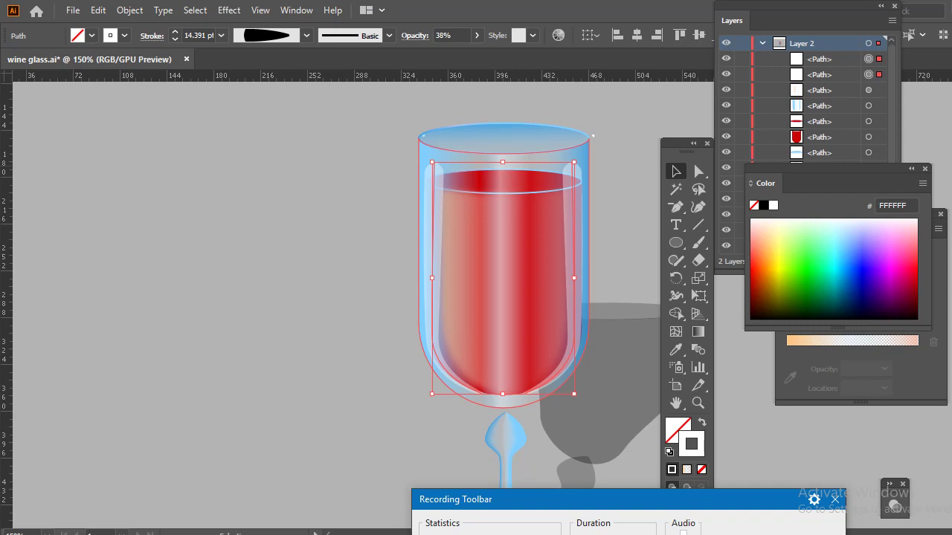
drag(503, 162, 506, 193)
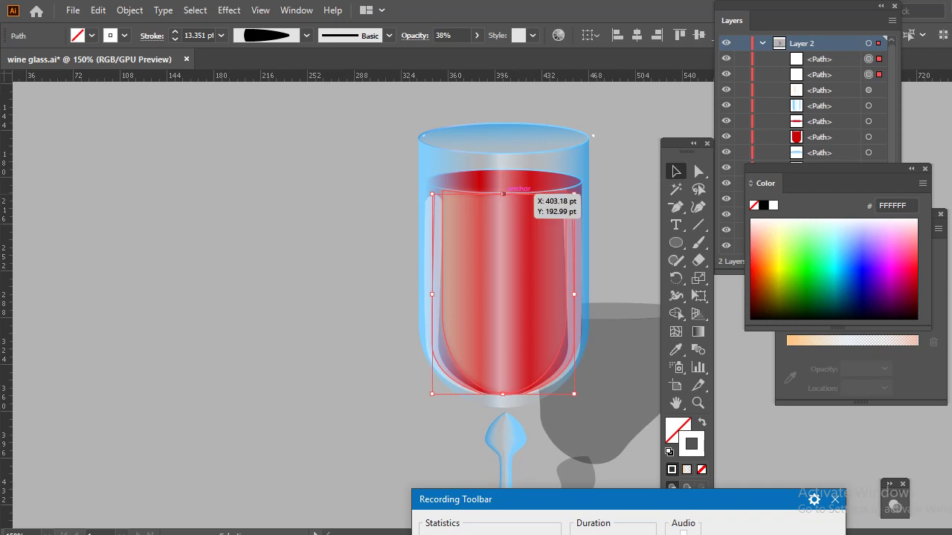
click(628, 201)
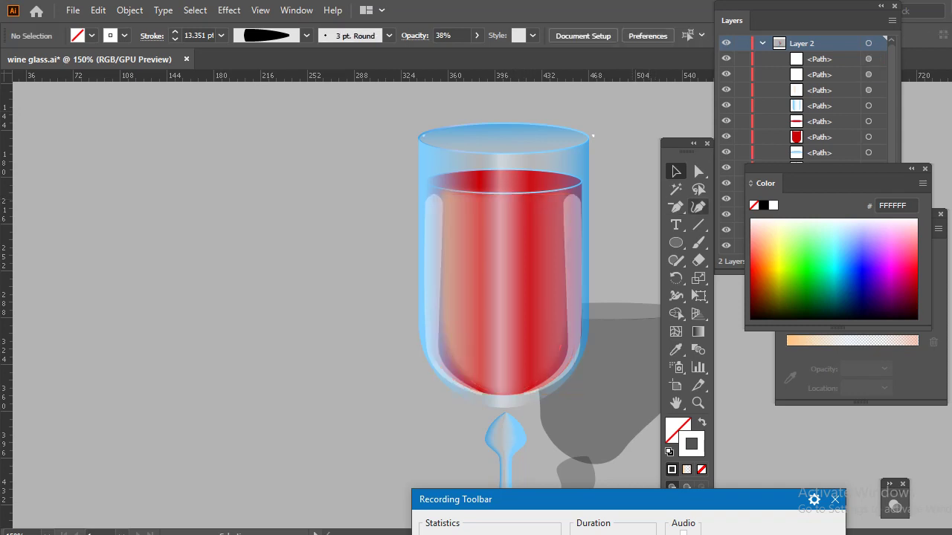
click(676, 242)
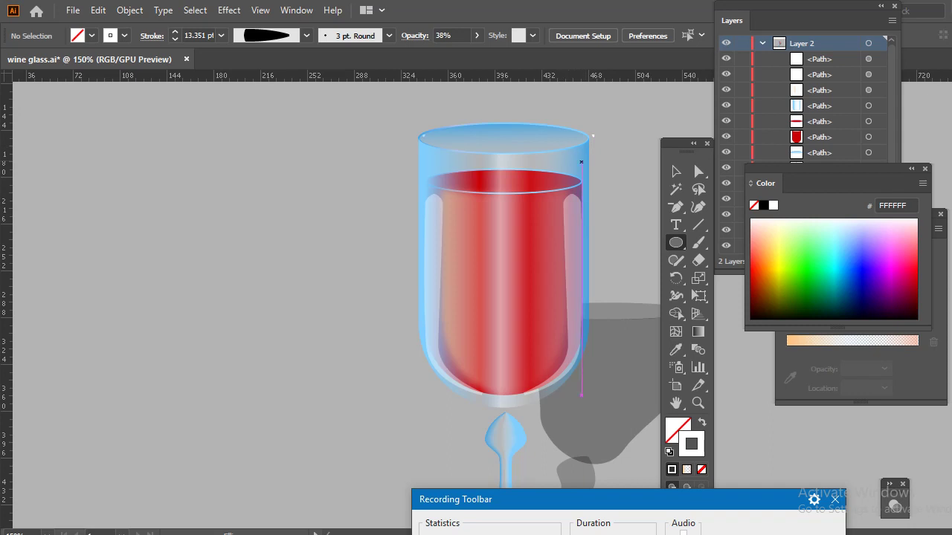
Step: Draw a tiny white ellipse at the rim's right edge with 33% opacity
drag(570, 161, 576, 175)
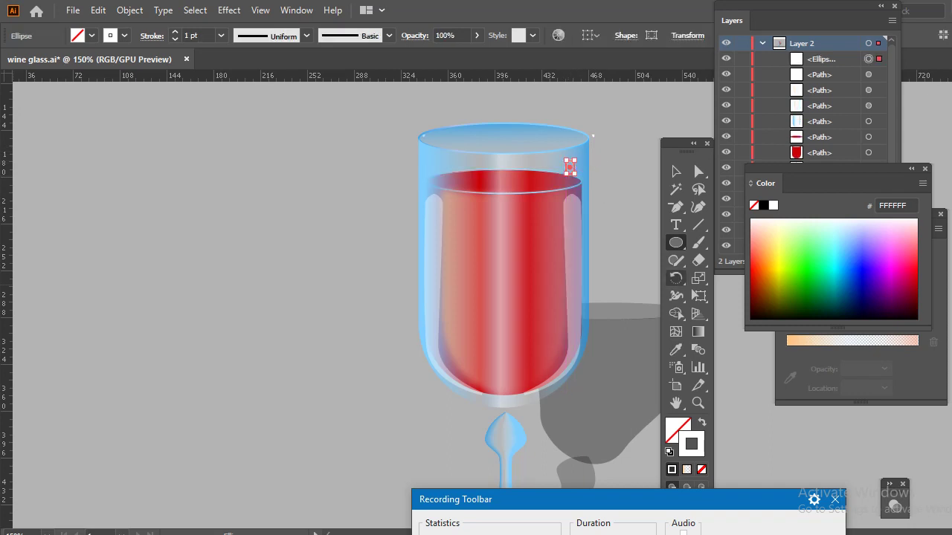
key(shift+x)
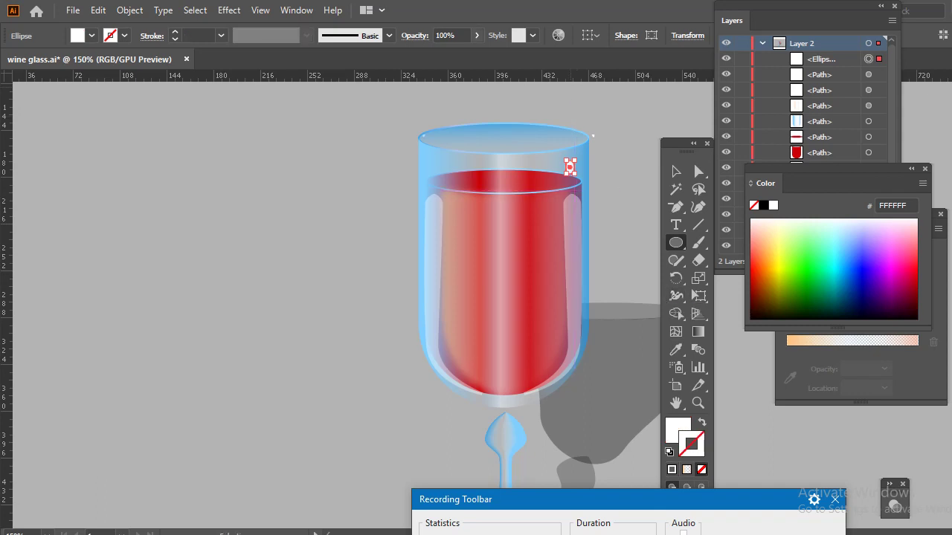
click(450, 35)
text(95)
key(Return)
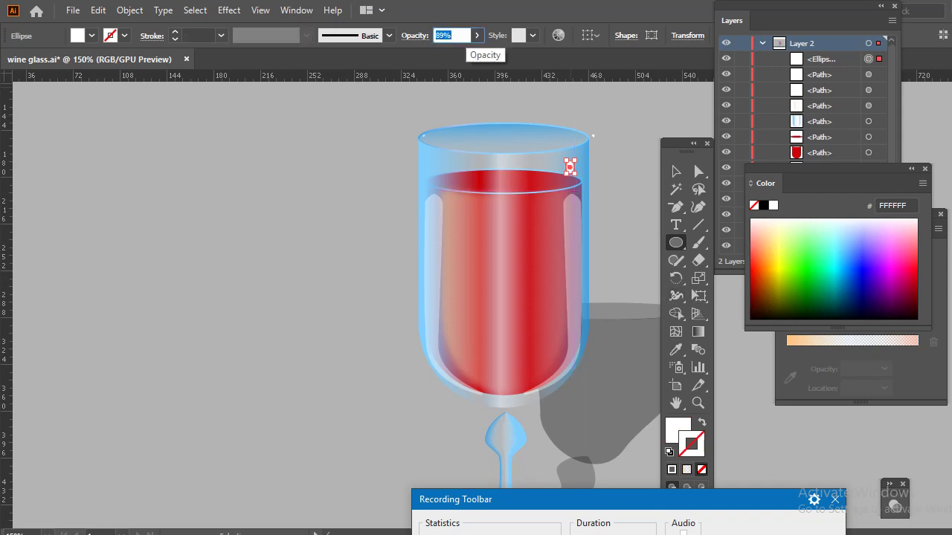
text(72)
key(Return)
text(37)
key(Return)
text(33)
key(Return)
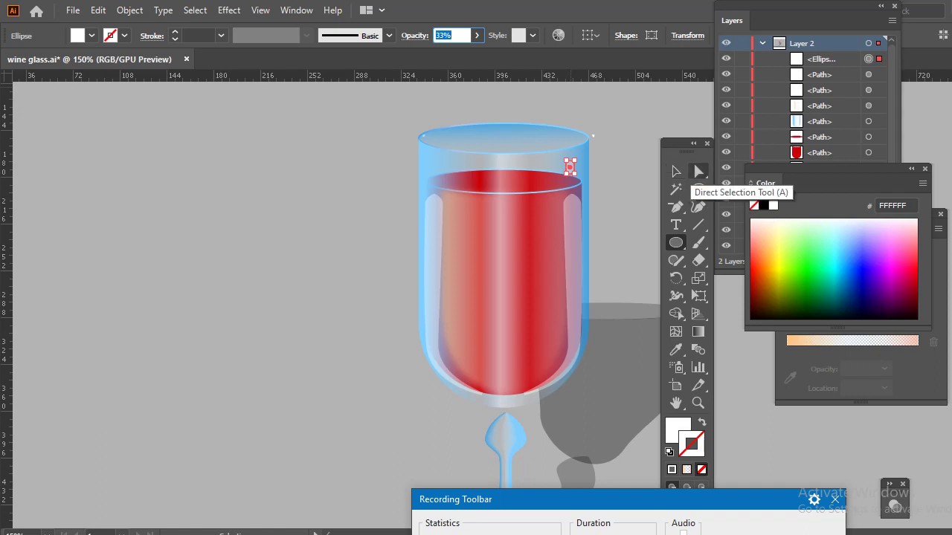
Step: Select the tall right highlight with Direct Selection, then deselect and zoom out
click(676, 172)
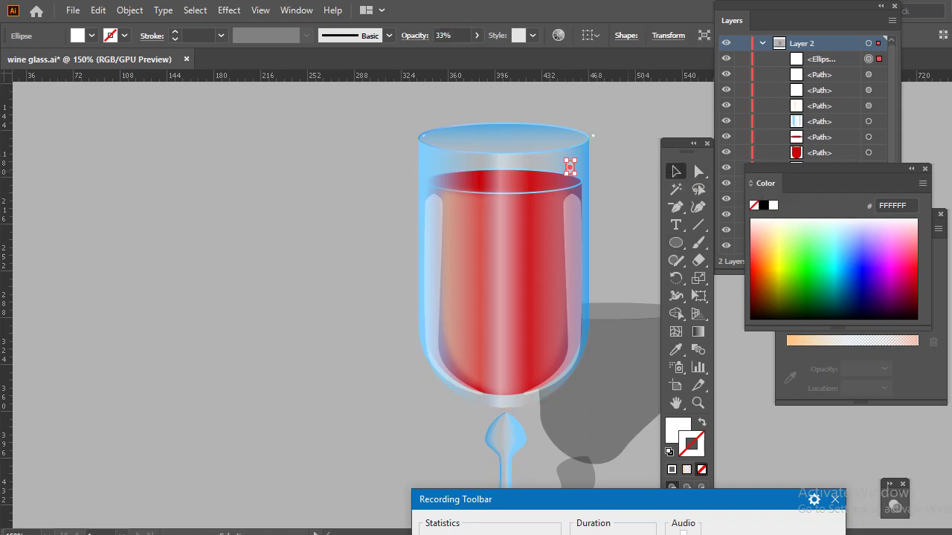
key(ctrl+shift+a)
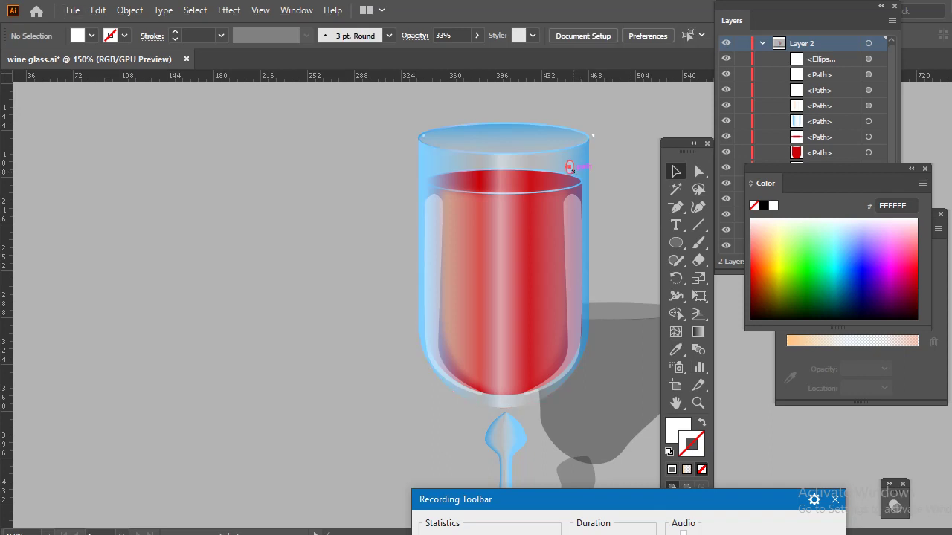
click(574, 298)
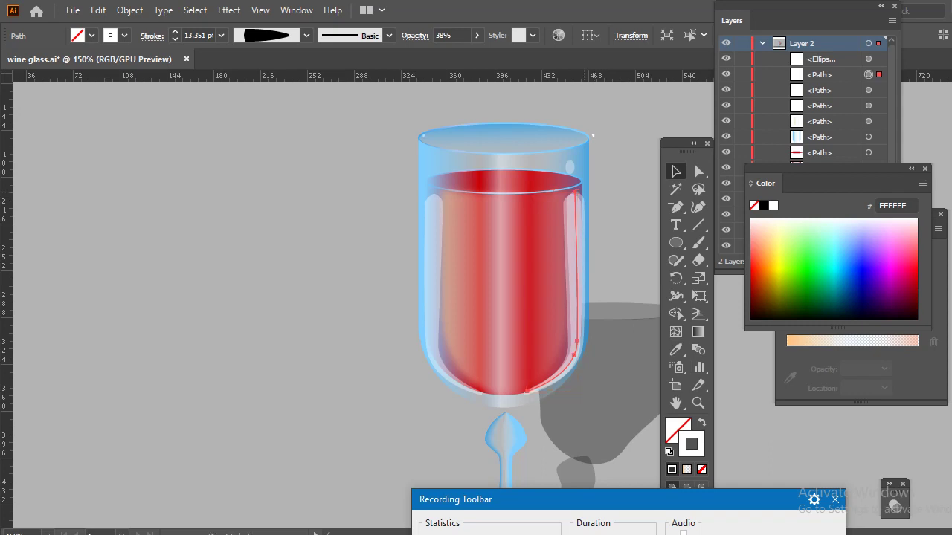
key(a)
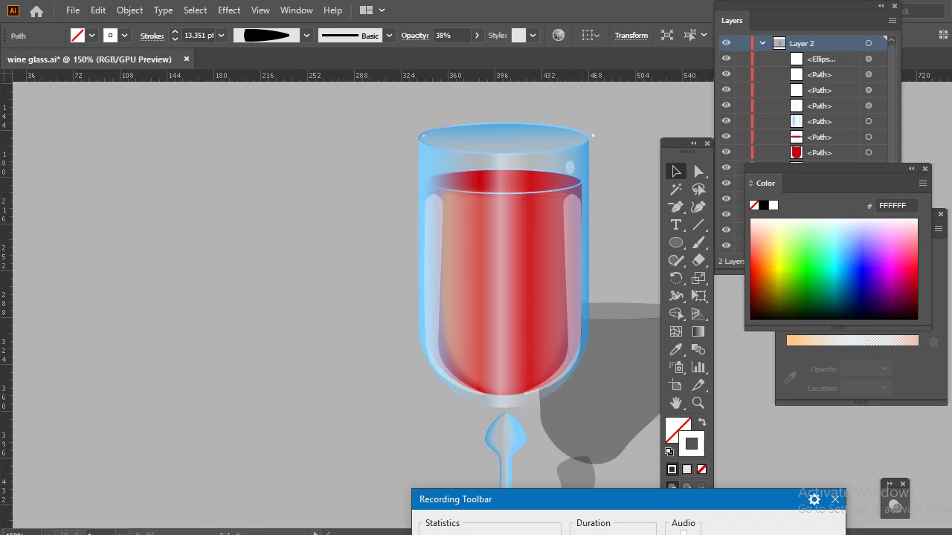
key(ctrl+shift+a)
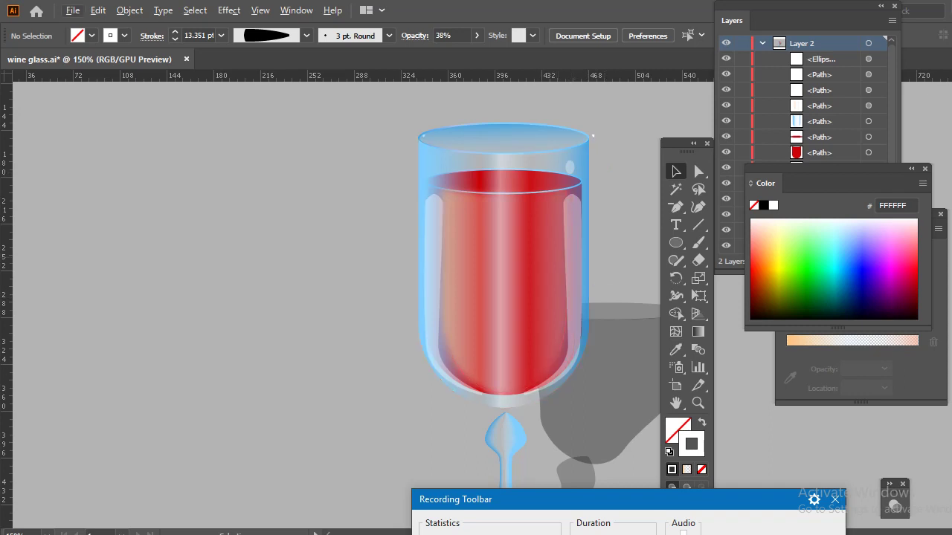
key(ctrl+minus)
Step: Start a Pen path with curved anchor points right and left of the glass bowl
scroll(644, 274, down, 1)
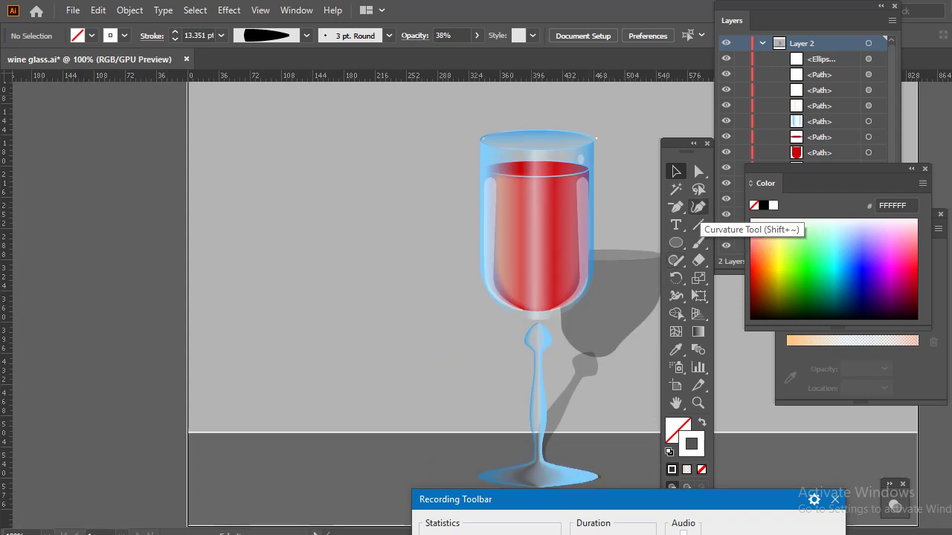
click(676, 208)
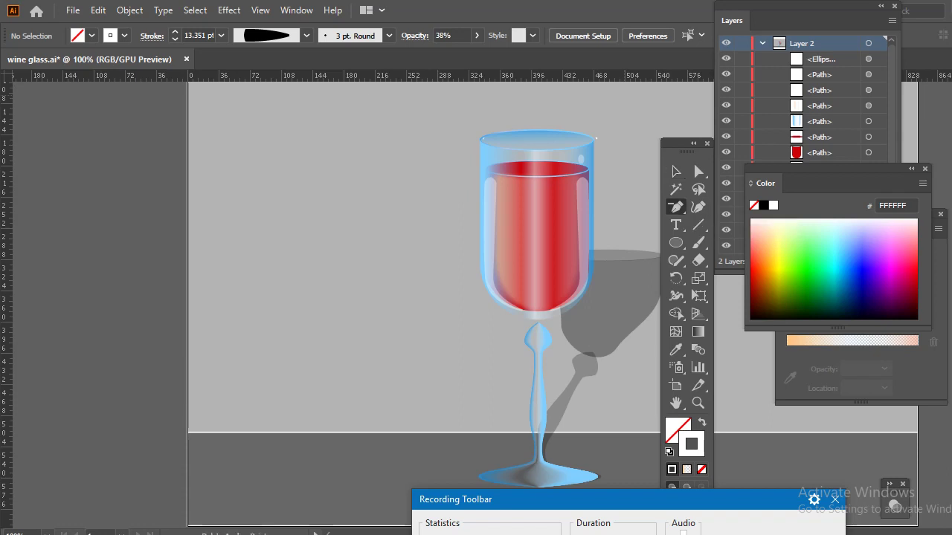
click(676, 208)
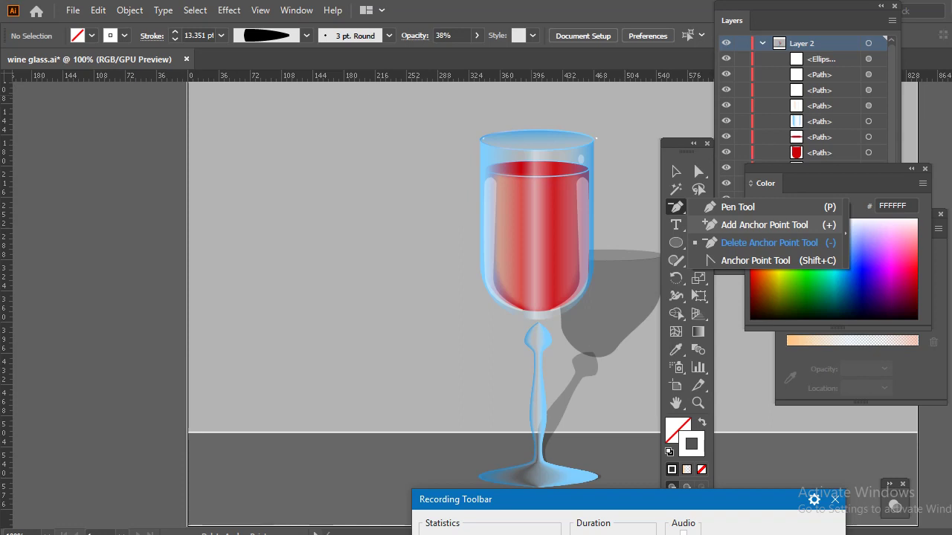
click(737, 207)
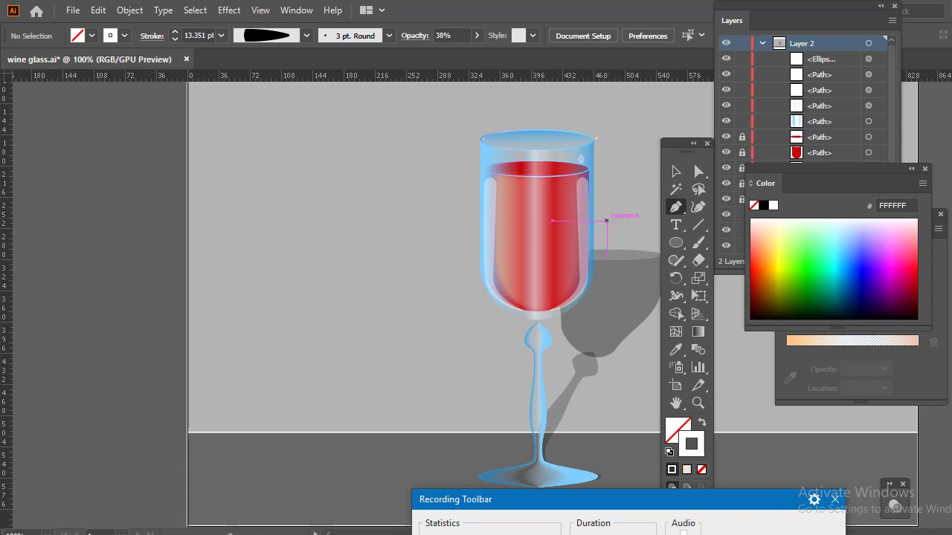
drag(616, 178, 618, 185)
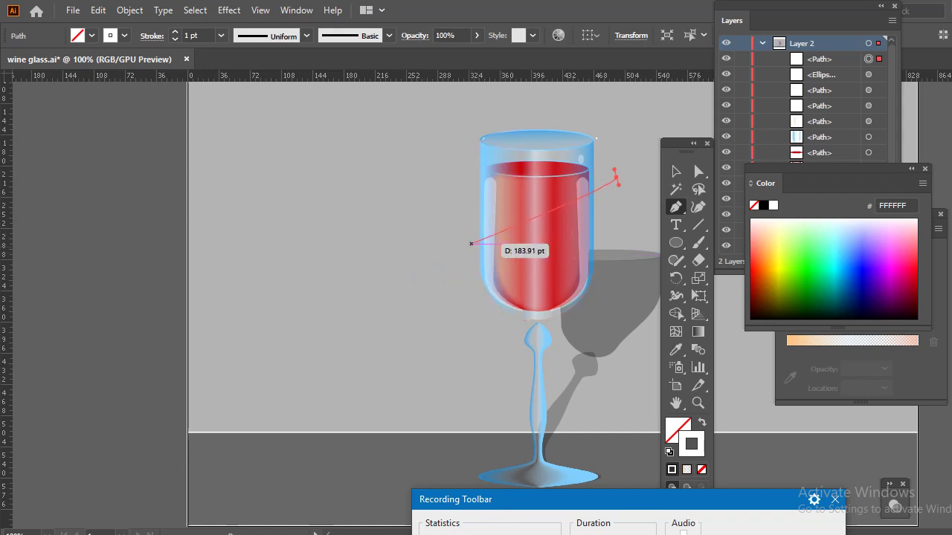
mouse_move(472, 244)
mouse_down()
mouse_move(450, 296)
mouse_move(476, 343)
mouse_up()
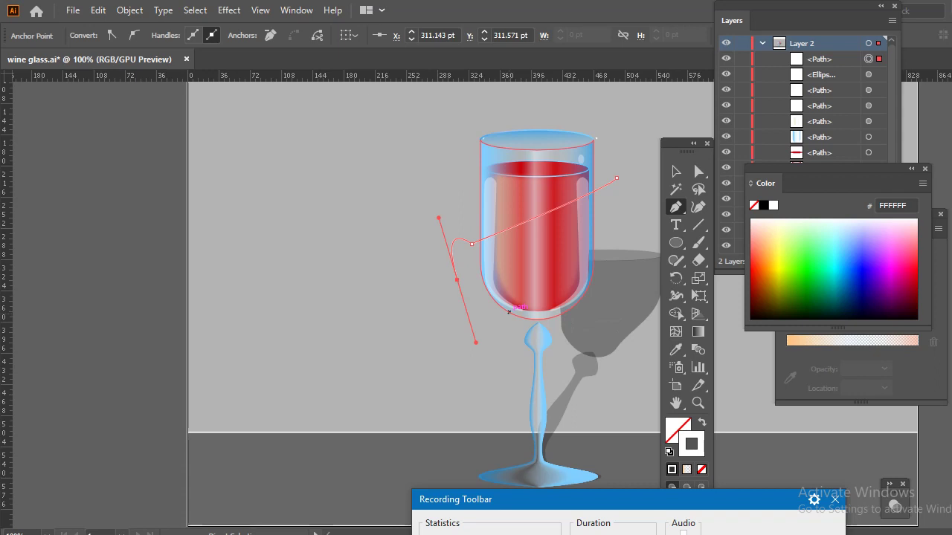
drag(509, 311, 472, 295)
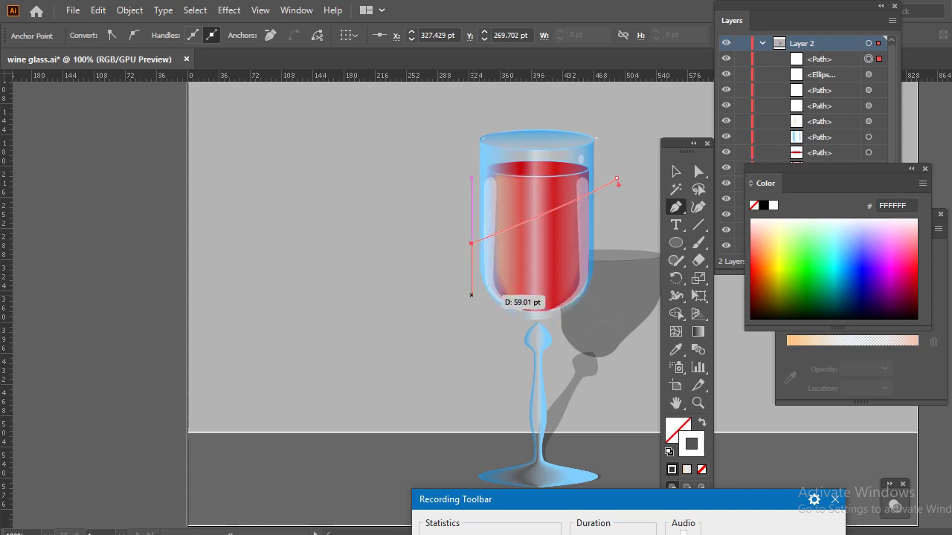
Step: Complete the closed band path beneath and right of the bowl, filled white with no stroke
key(ctrl+z)
key(ctrl+z)
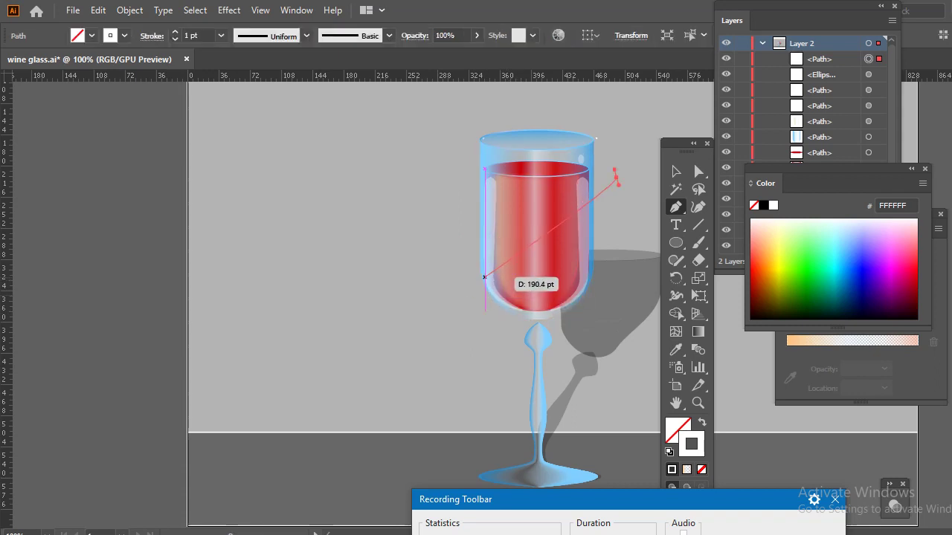
drag(438, 260, 423, 306)
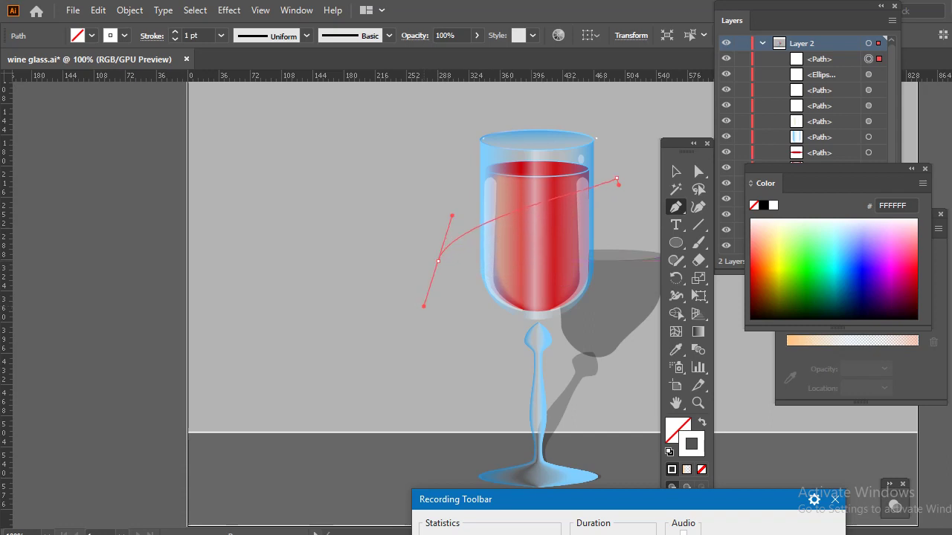
click(573, 305)
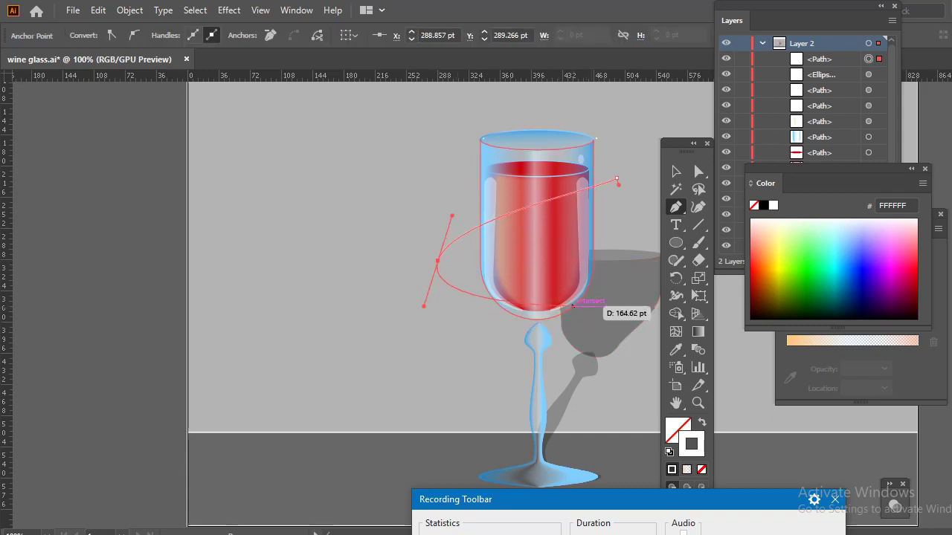
drag(565, 297, 608, 296)
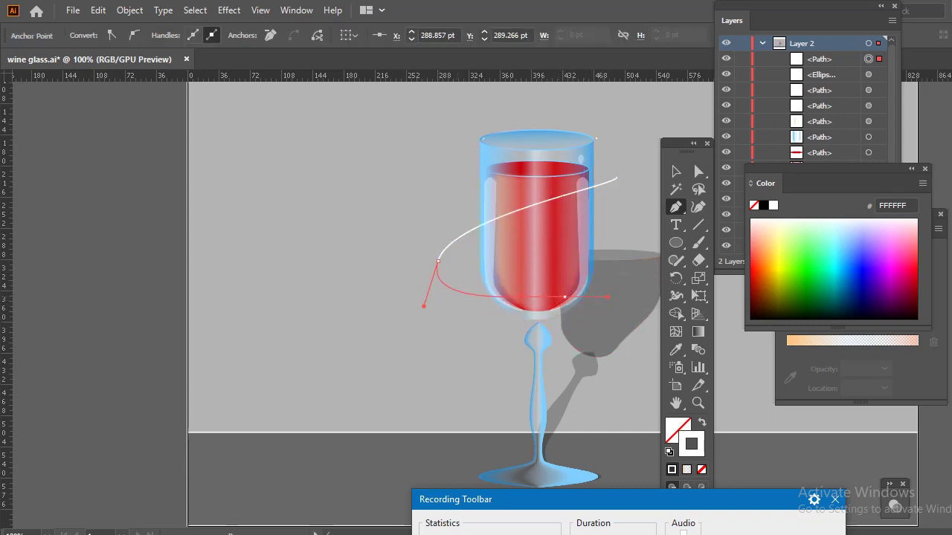
click(618, 278)
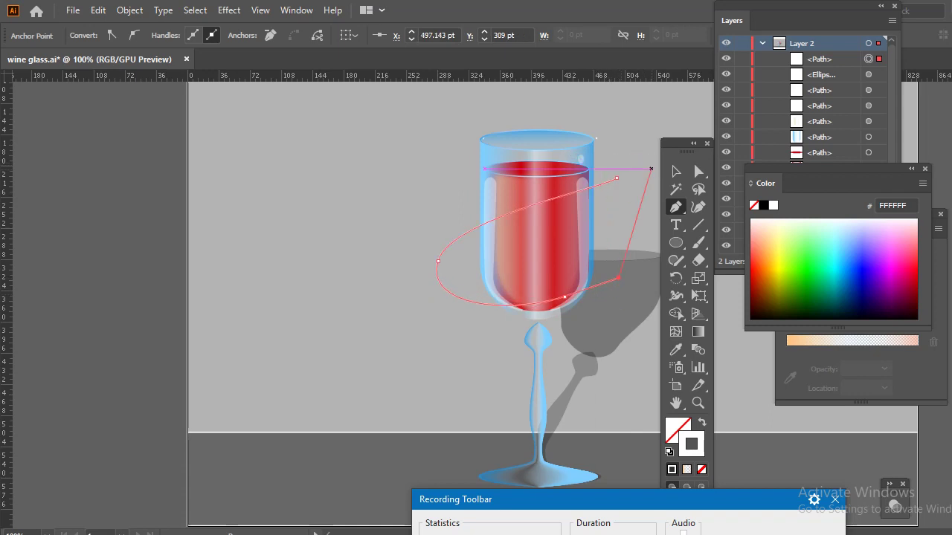
mouse_move(616, 177)
mouse_down()
mouse_move(645, 180)
mouse_move(619, 183)
mouse_up()
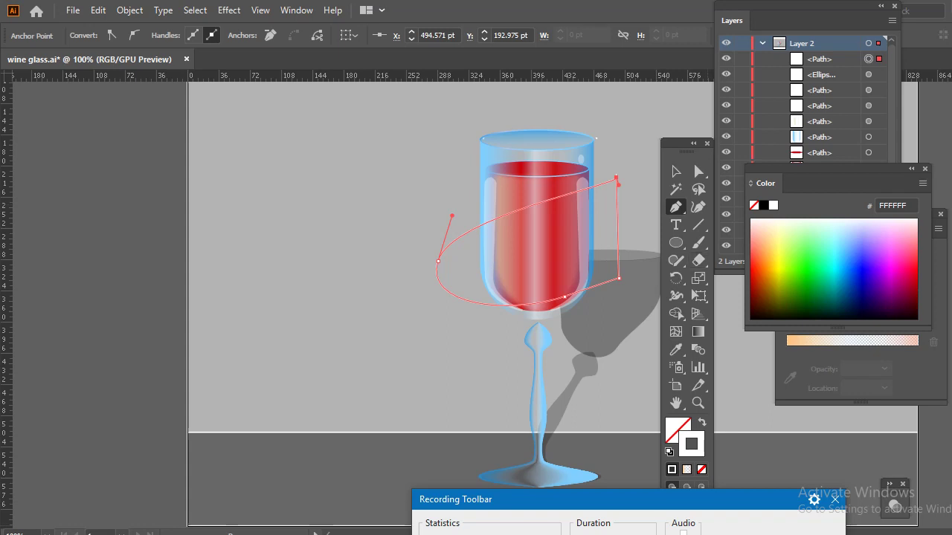
key(shift+x)
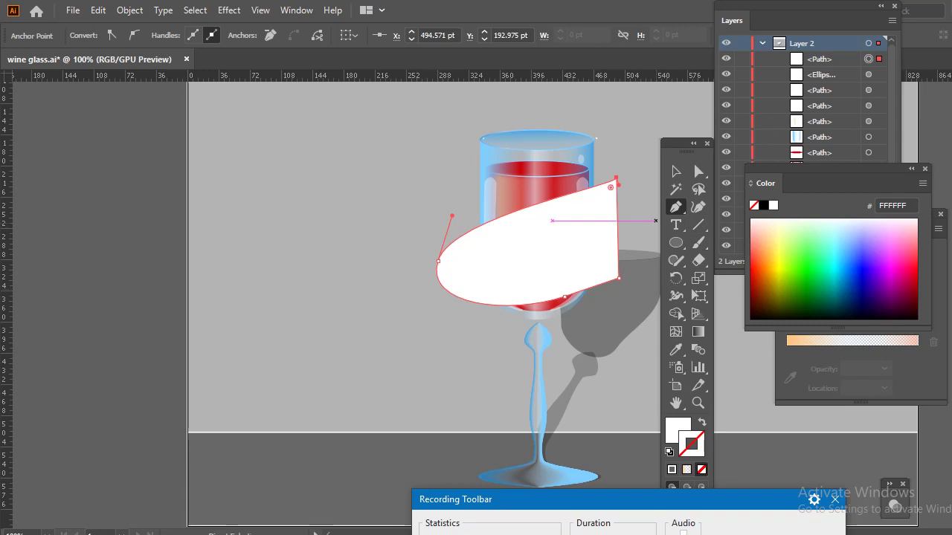
key(ctrl+a)
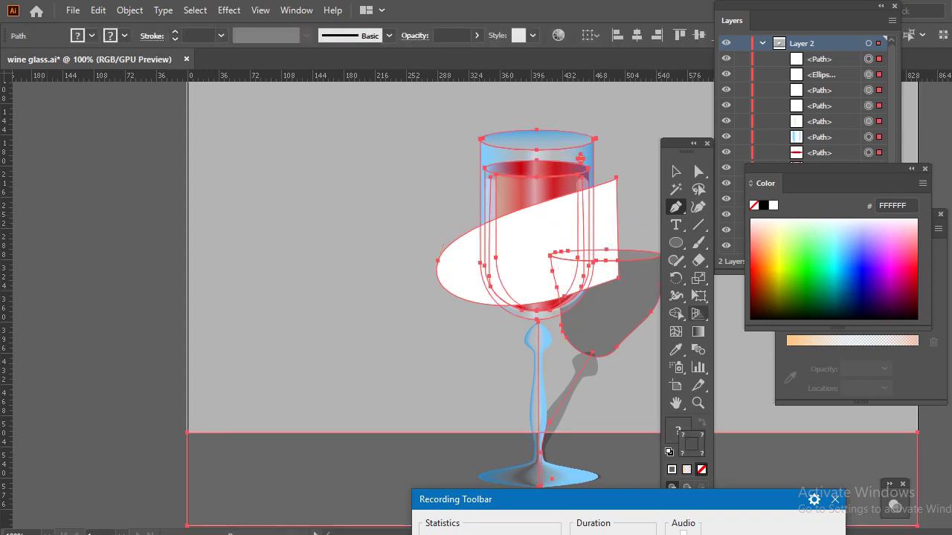
Step: Merge the band's regions over and right of the bowl into one white shape with Shape Builder
double_click(676, 313)
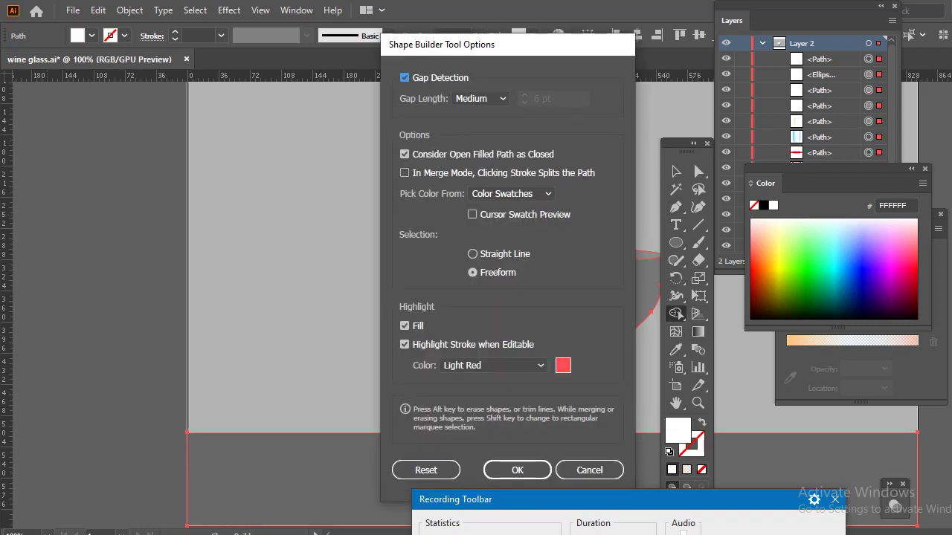
click(590, 470)
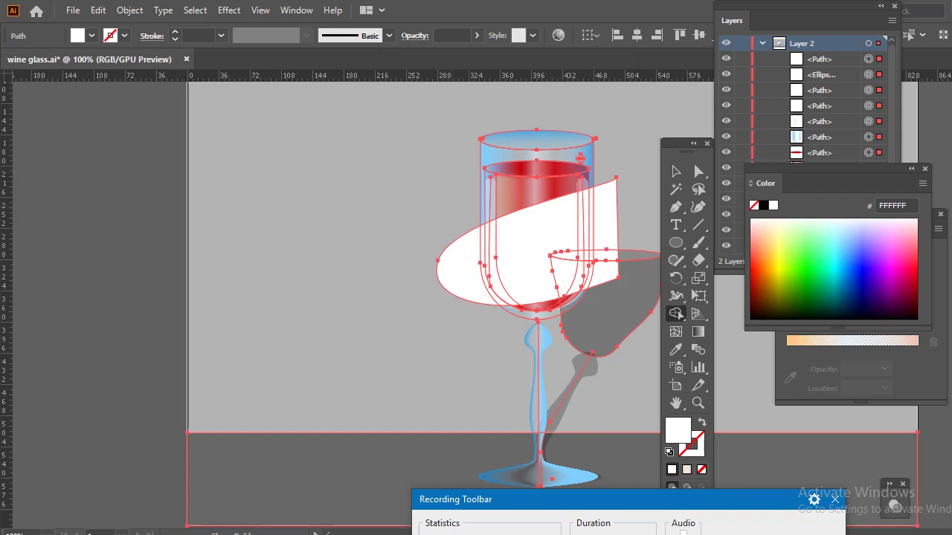
click(465, 268)
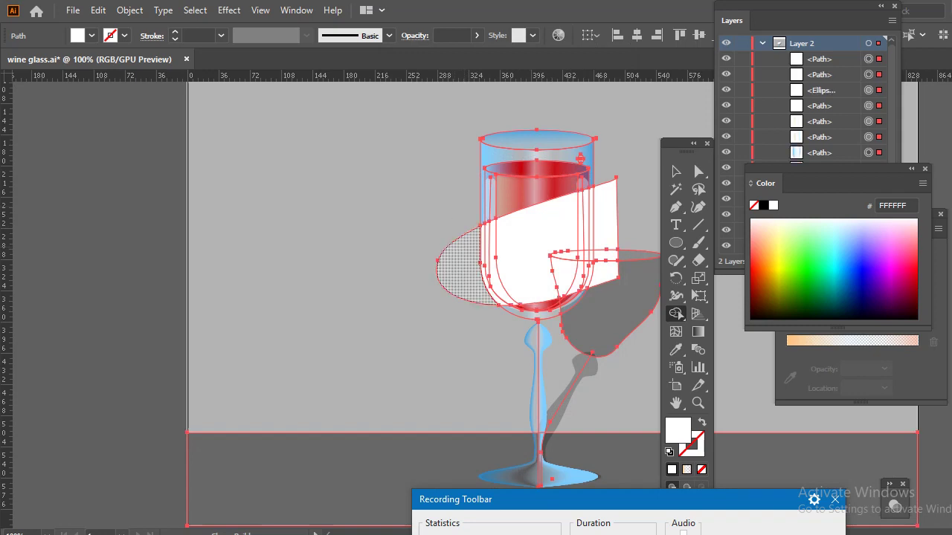
click(536, 245)
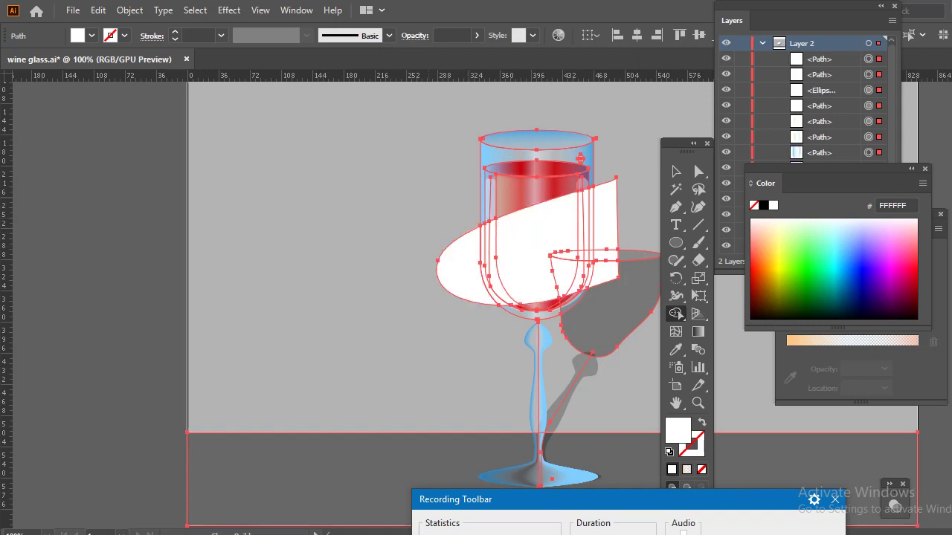
key(v)
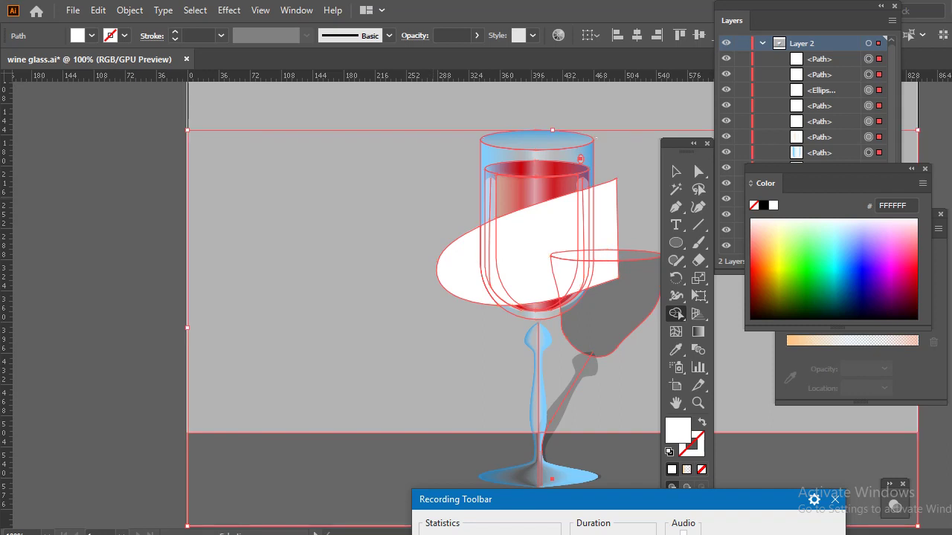
key(shift+m)
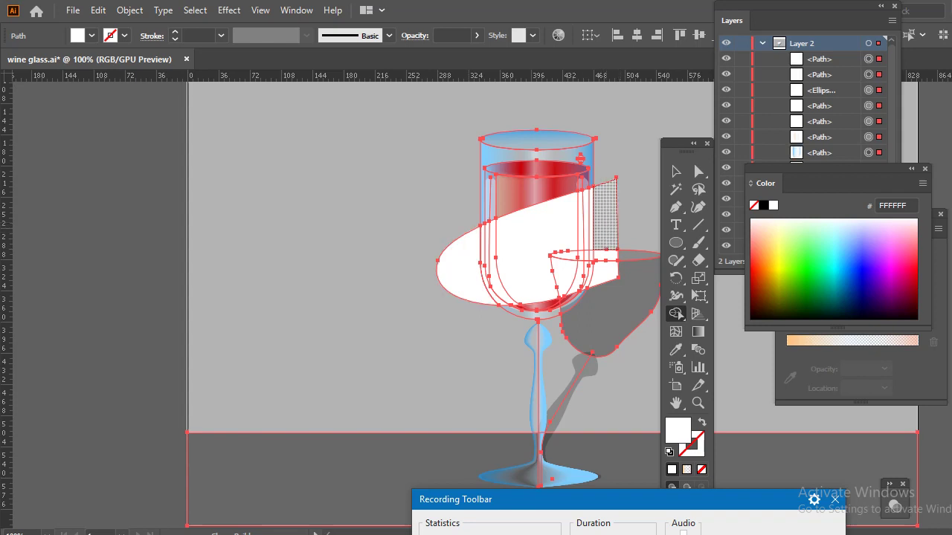
click(604, 272)
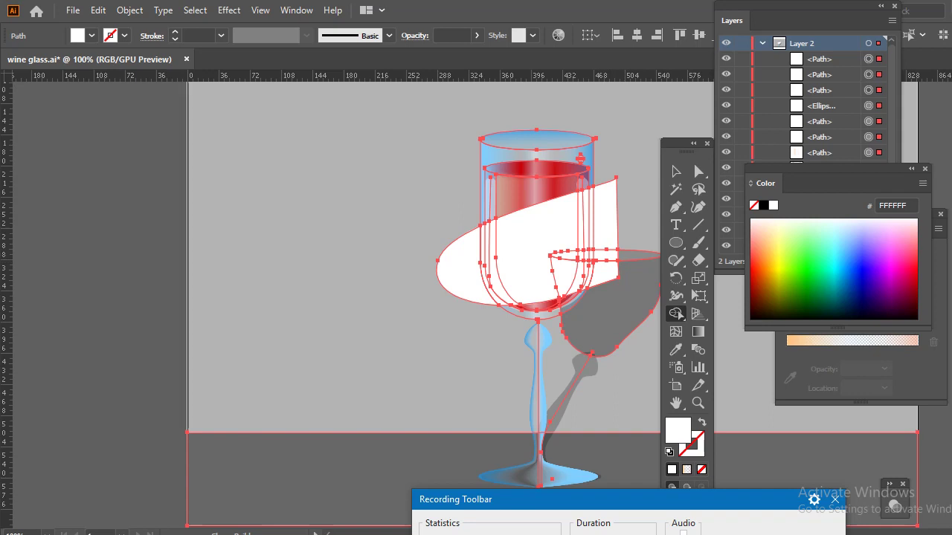
click(606, 256)
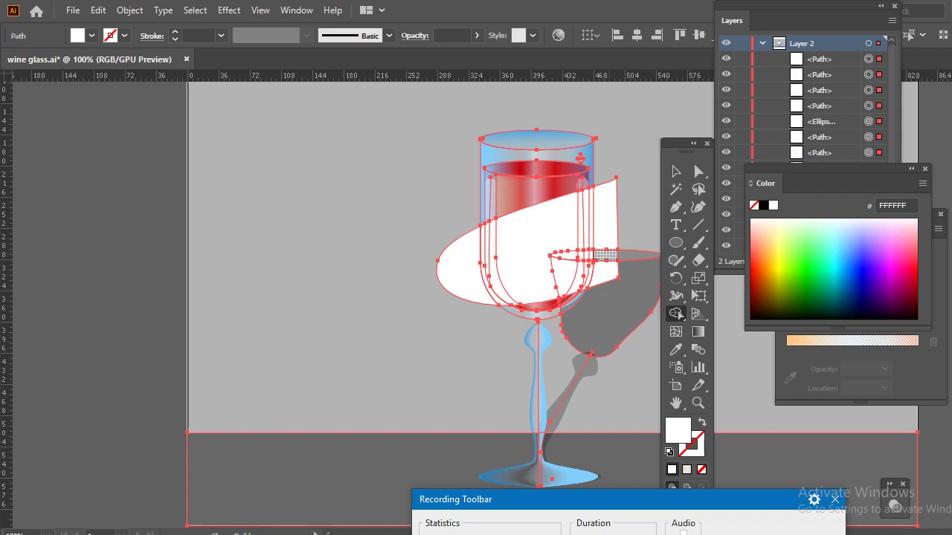
click(605, 215)
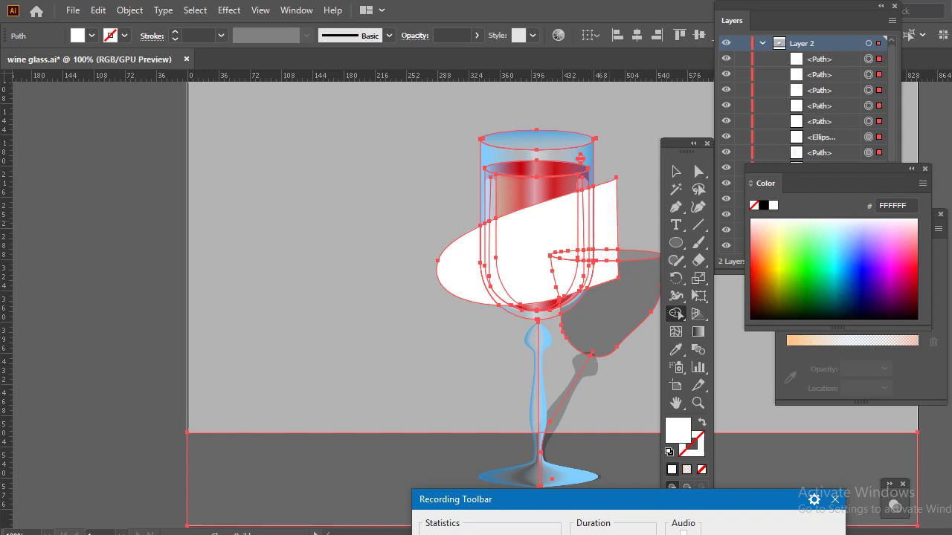
click(675, 171)
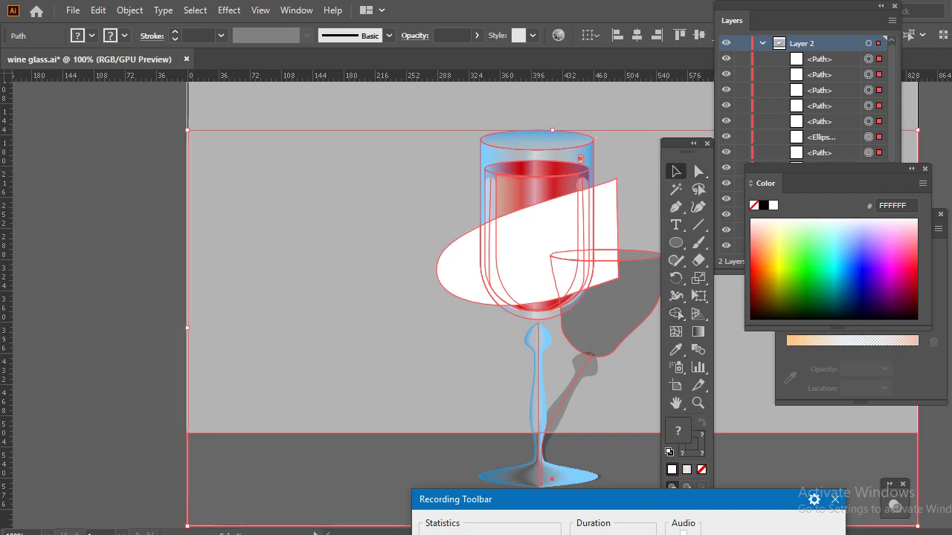
click(111, 298)
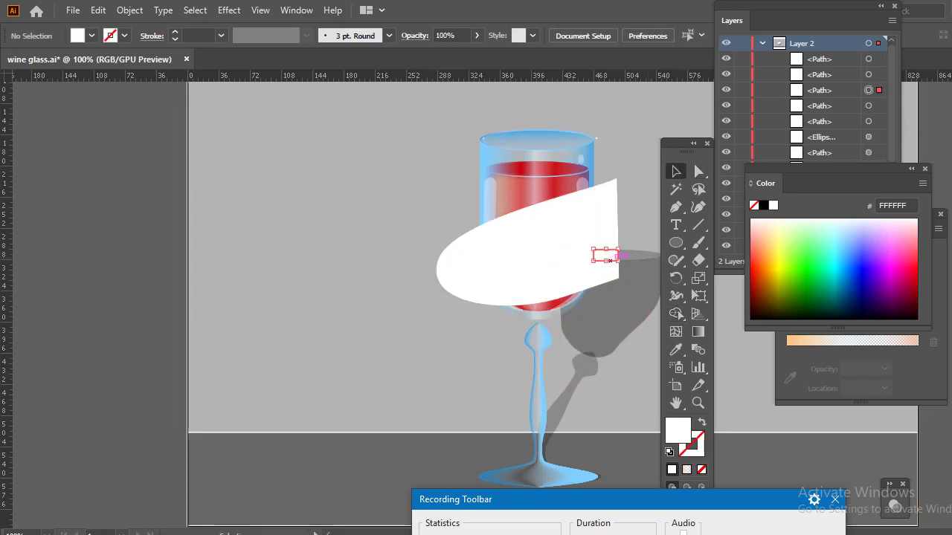
Step: Eyedropper the shadow's translucent black fill onto the small band piece over the shadow
click(612, 260)
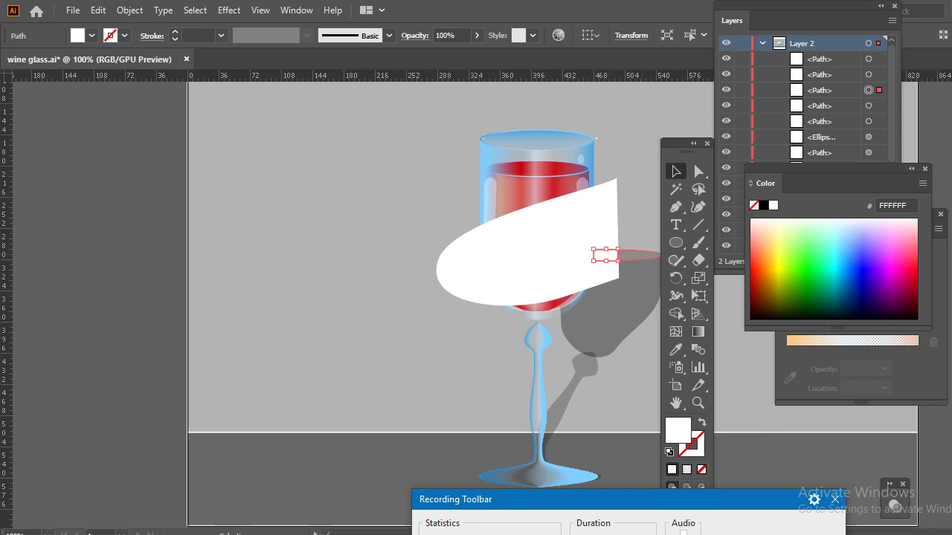
key(i)
click(640, 256)
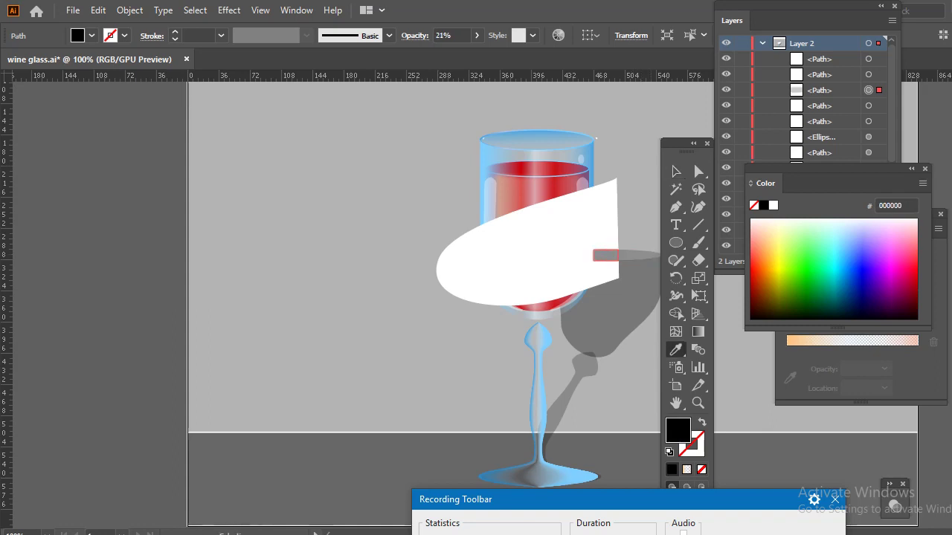
key(v)
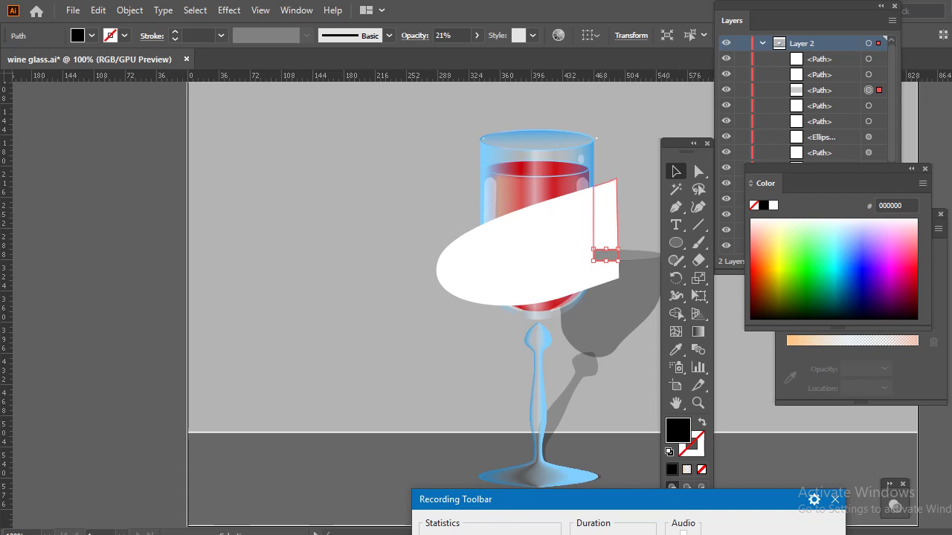
Step: Hide the band's right end piece by setting its fill and stroke to None
click(605, 216)
key(i)
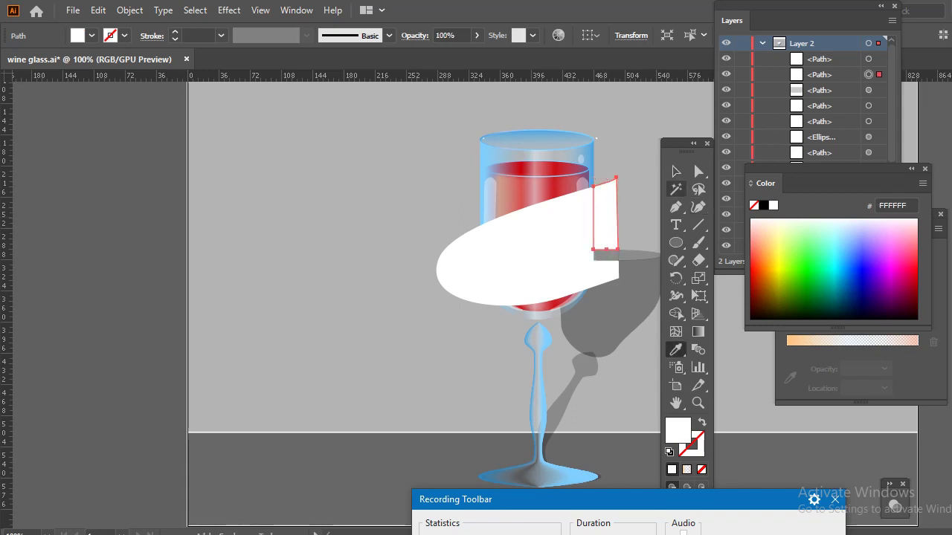
click(639, 179)
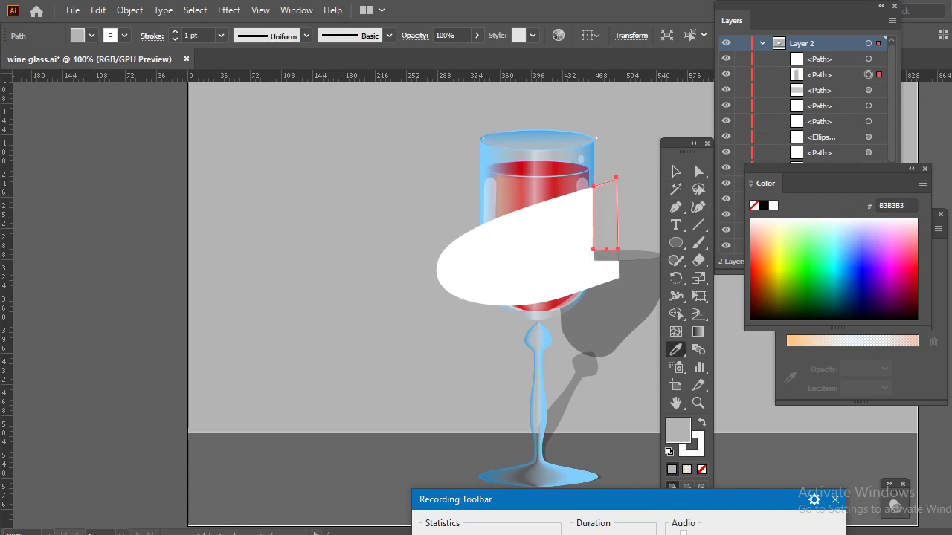
key(v)
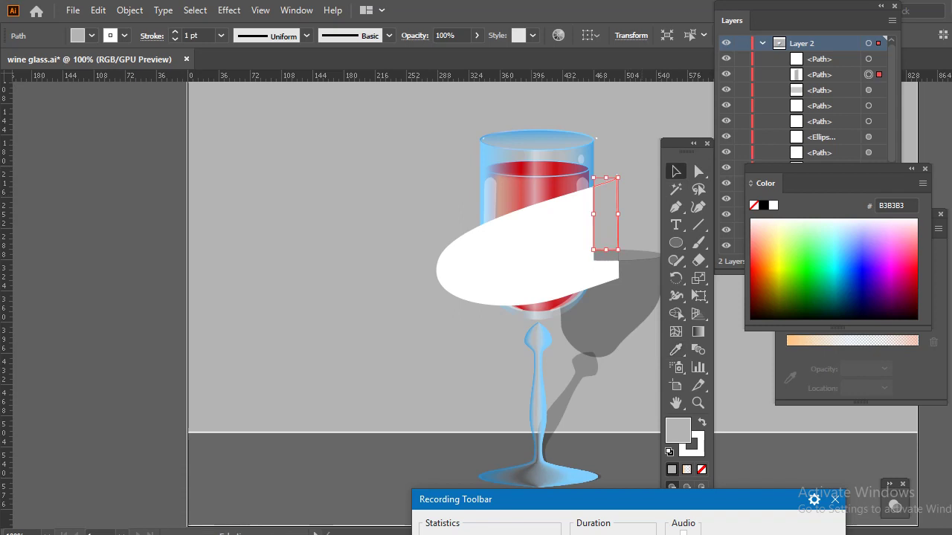
key(ctrl+shift+a)
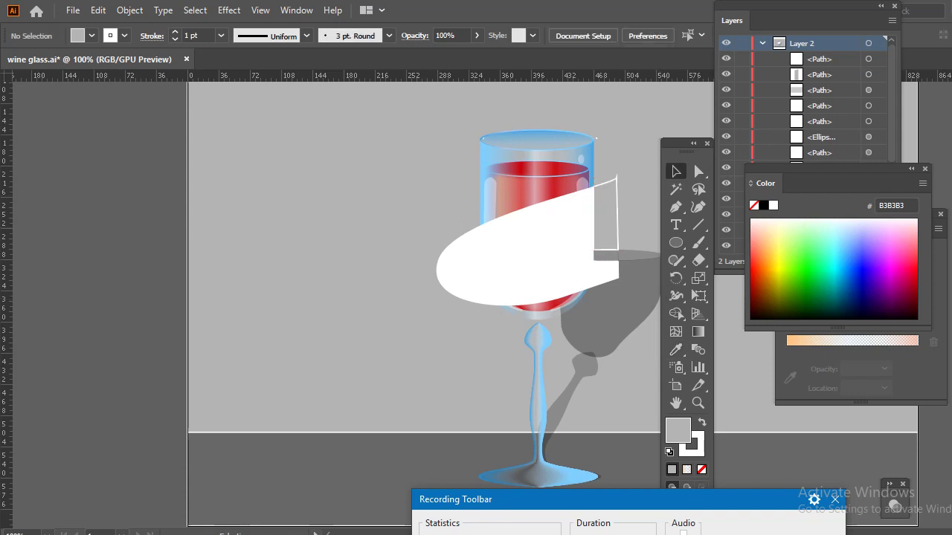
click(617, 220)
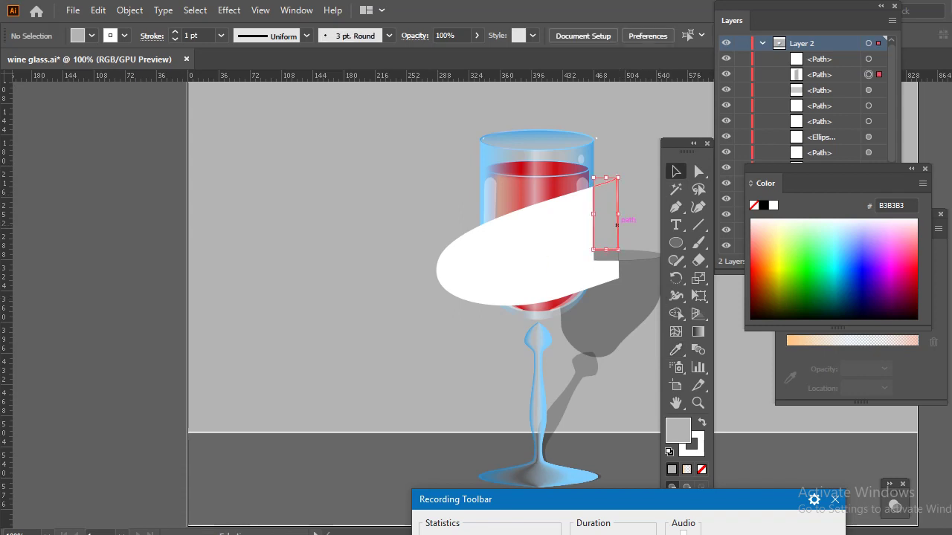
key(slash)
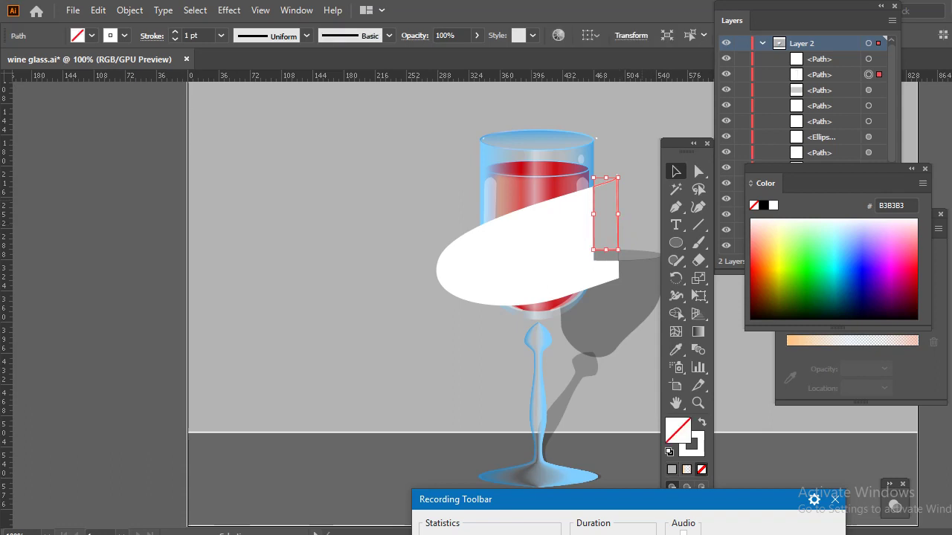
key(x)
key(slash)
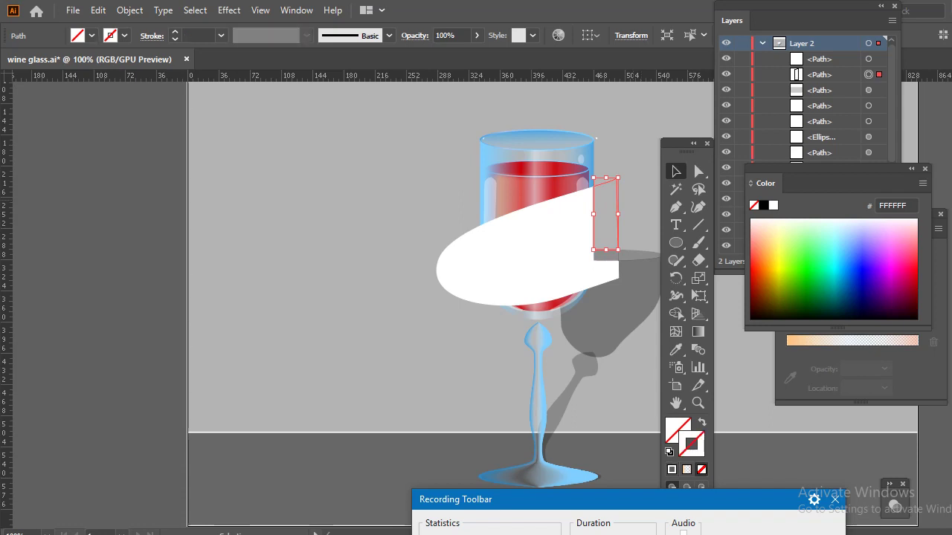
key(ctrl+shift+a)
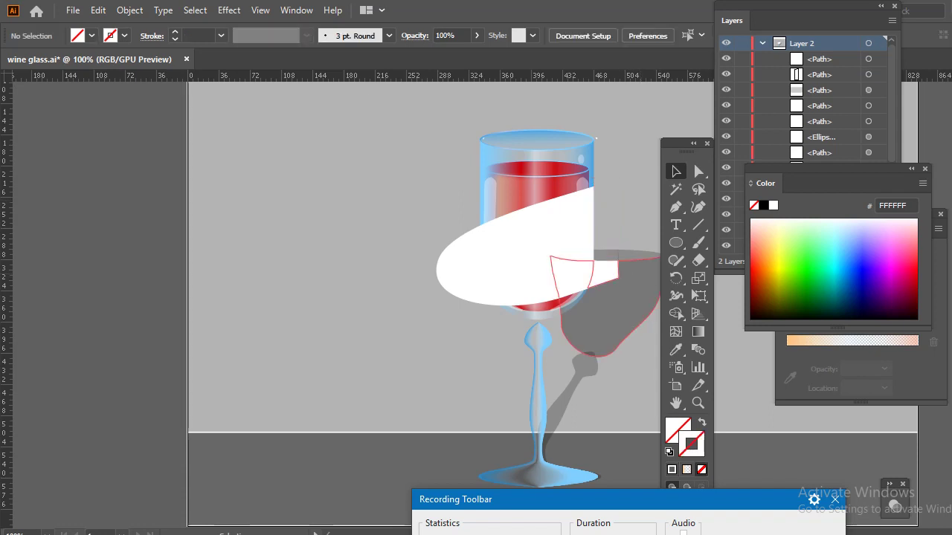
Step: Give the second small piece the shadow's fill and delete the leftover left piece
click(604, 274)
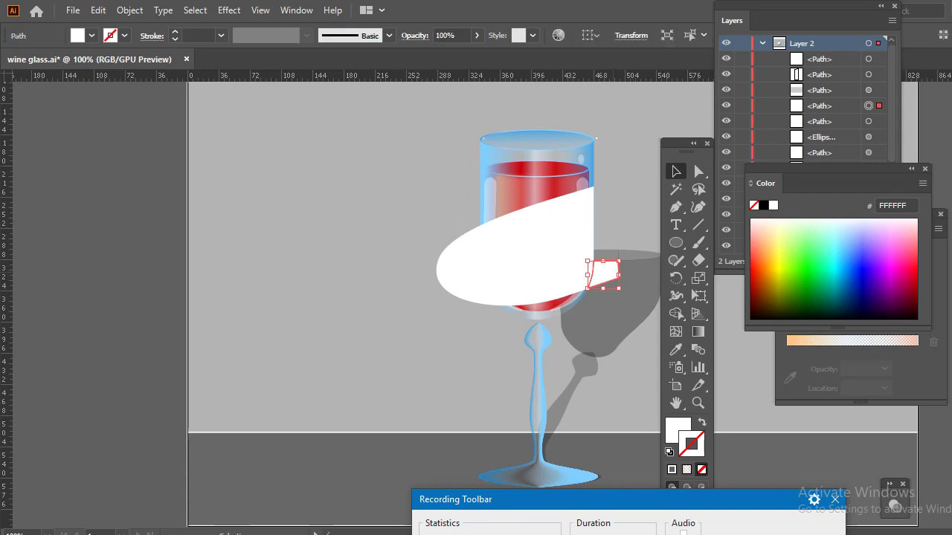
key(i)
click(621, 340)
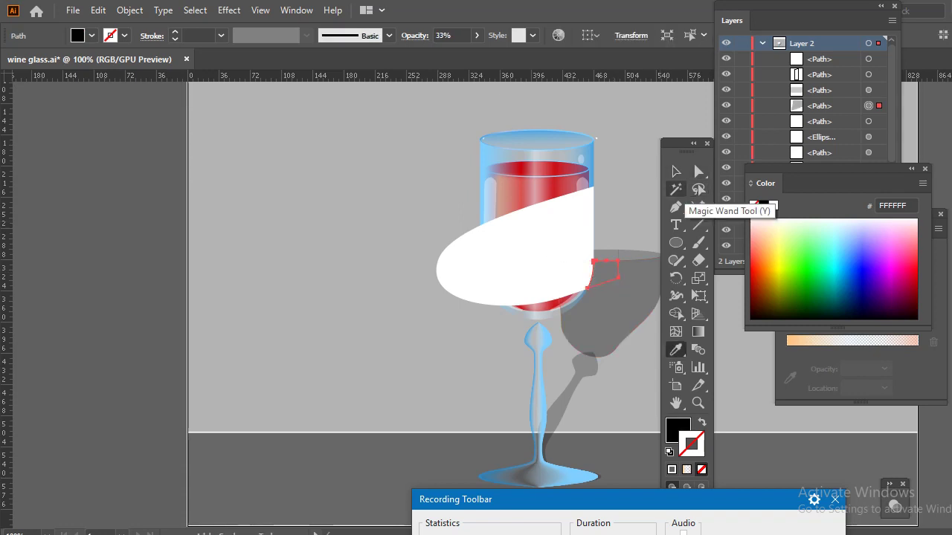
click(675, 172)
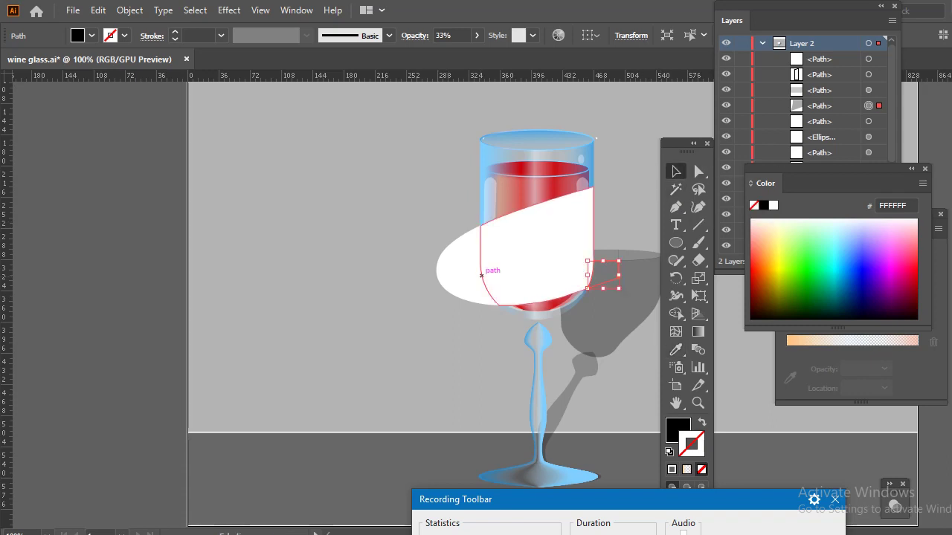
click(465, 268)
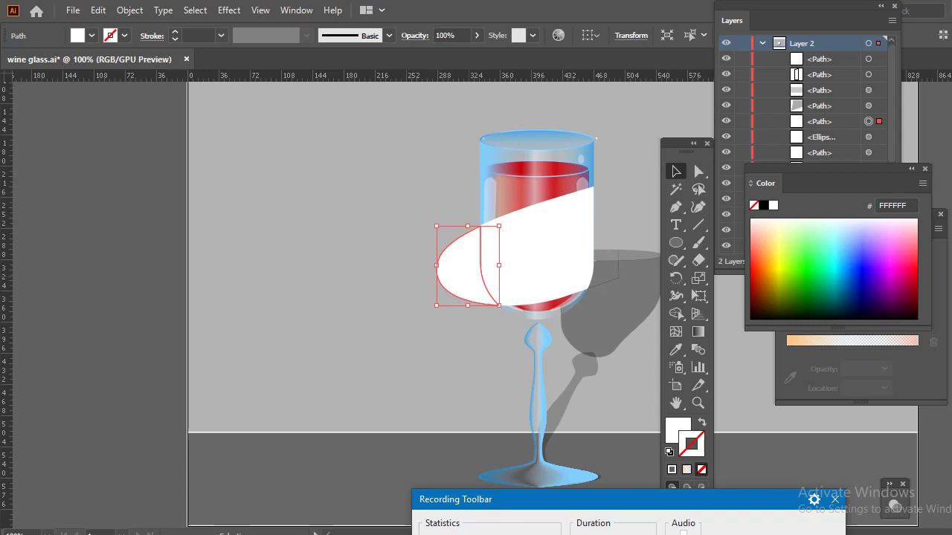
key(Delete)
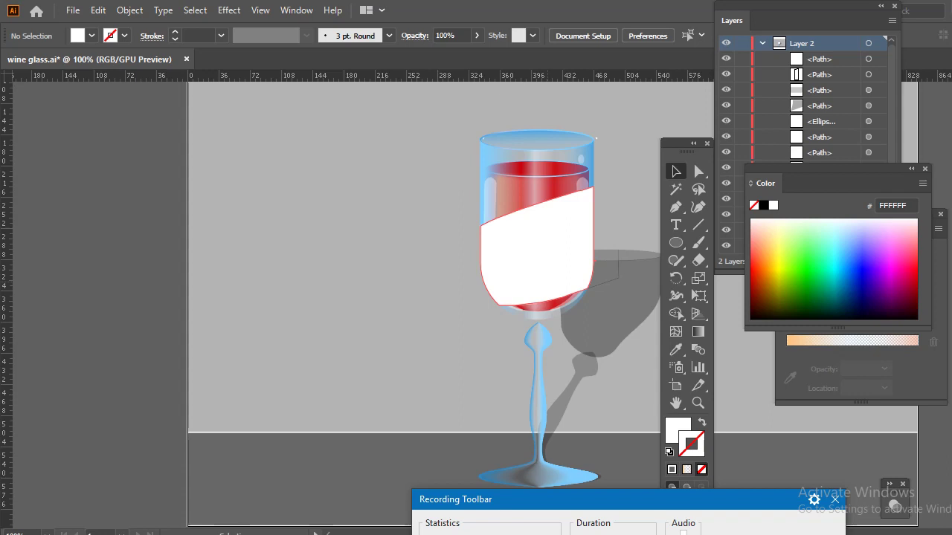
Step: Turn the white label light yellow-green and lower its opacity
click(535, 253)
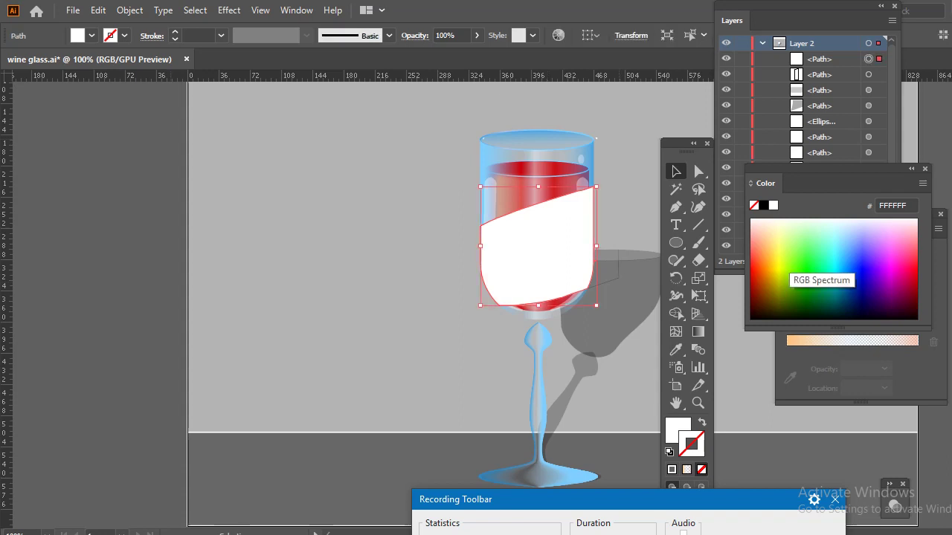
click(786, 249)
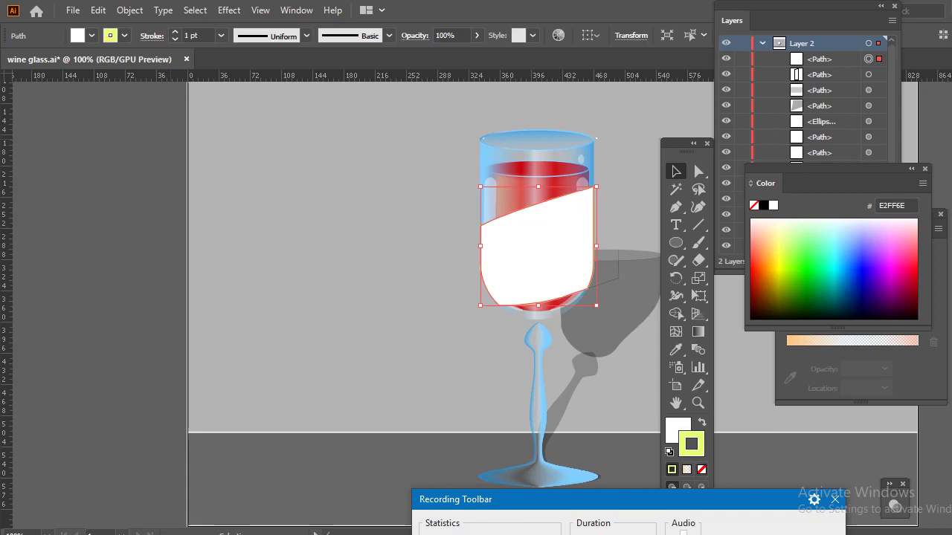
key(shift+x)
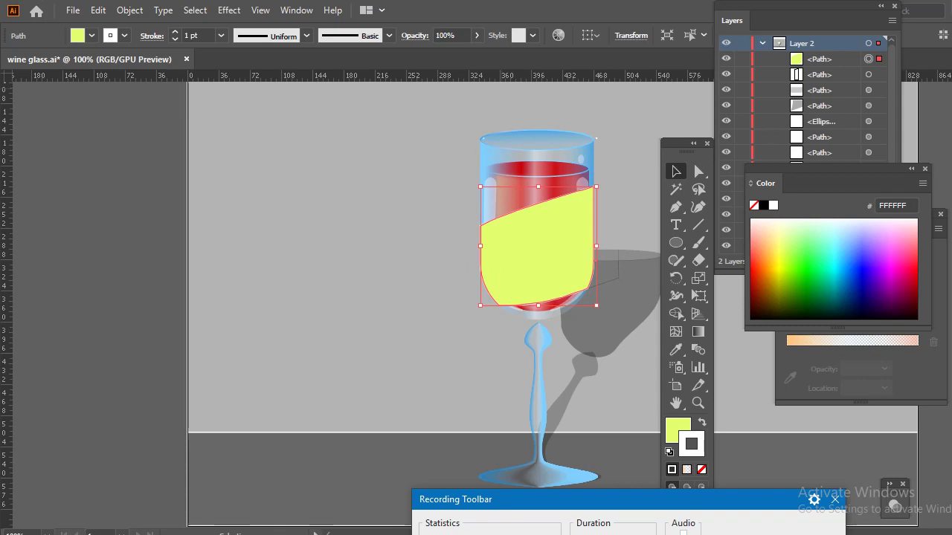
click(455, 36)
key(Down)
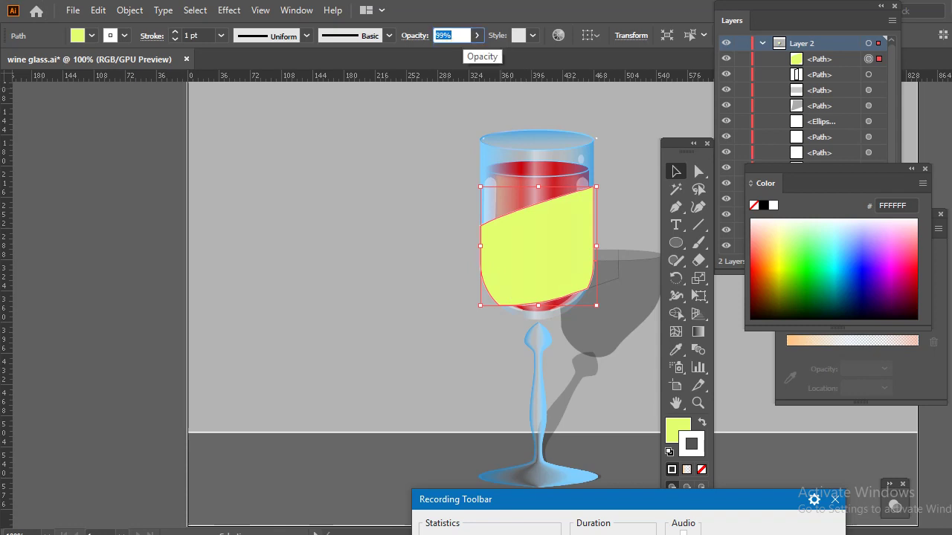
key(Down)
key(Down)
key(Down)
key(Down)
key(Down)
key(Down)
key(Down)
key(Down)
key(Down)
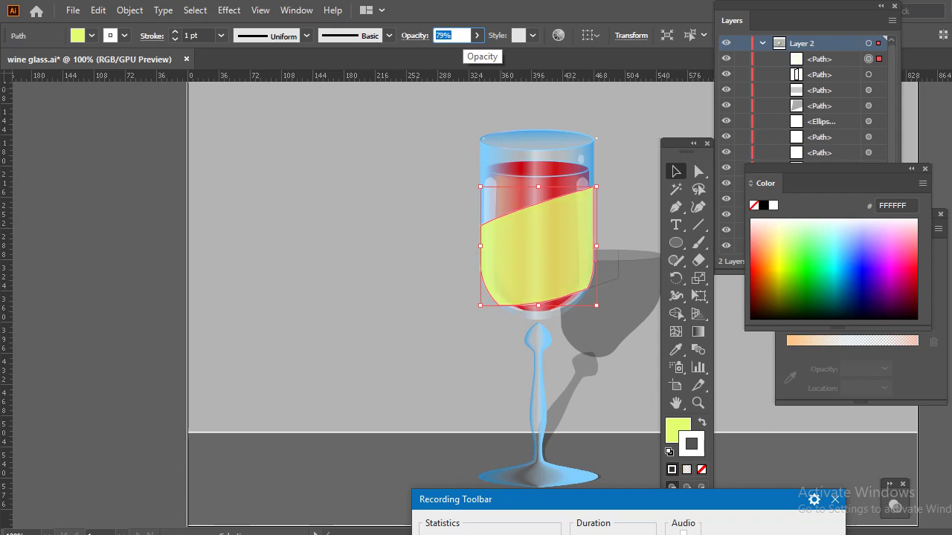
key(Down)
key(Down)
key(Down)
key(Down)
key(Down)
key(Down)
key(Down)
key(Down)
key(Down)
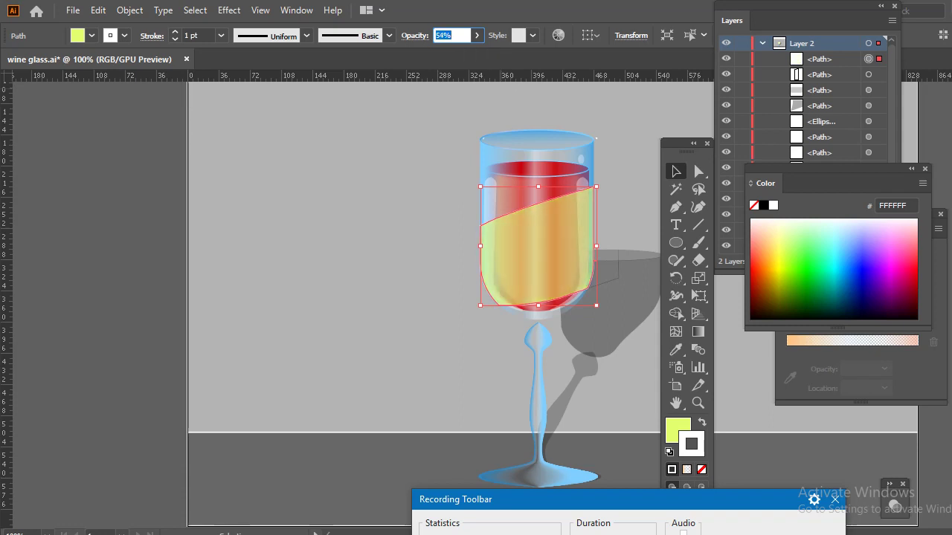
key(Down)
key(Down)
key(Down)
key(Down)
key(Down)
key(Down)
key(Down)
key(Down)
key(Down)
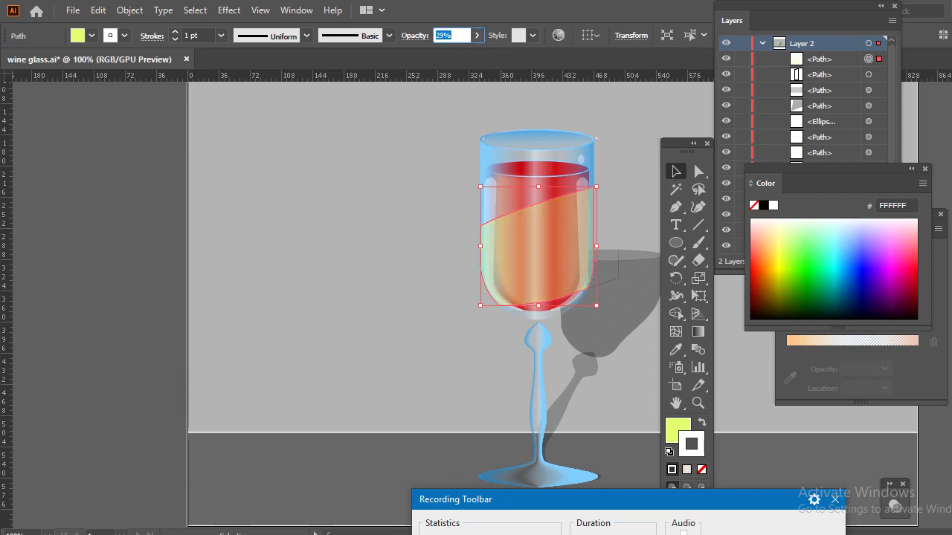
key(Down)
key(Down)
key(Down)
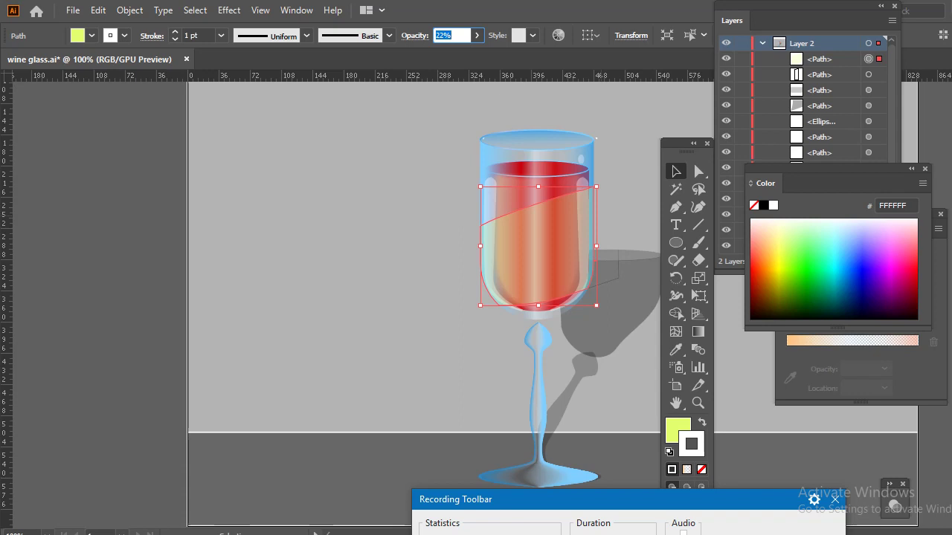
Step: Stretch the yellow overlay up past the glass rim, then delete it
key(ctrl+shift+a)
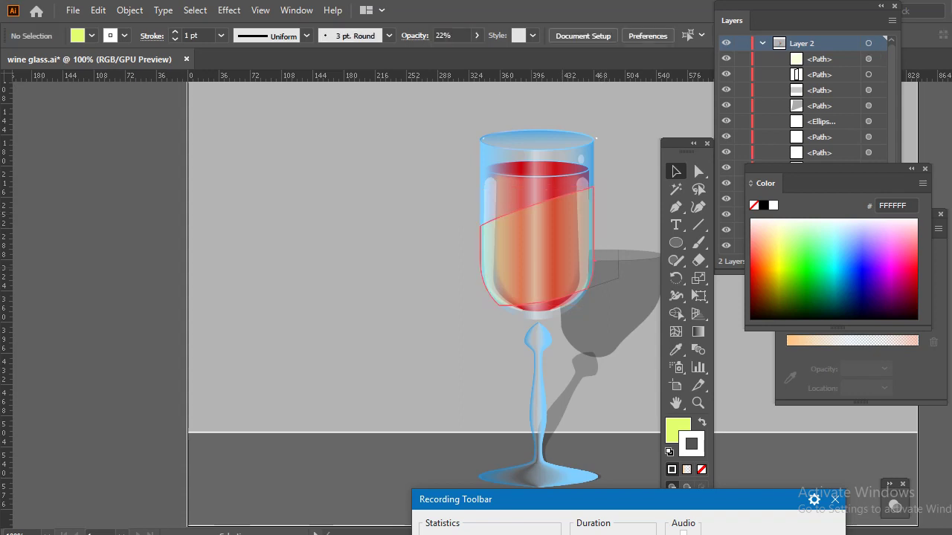
click(535, 253)
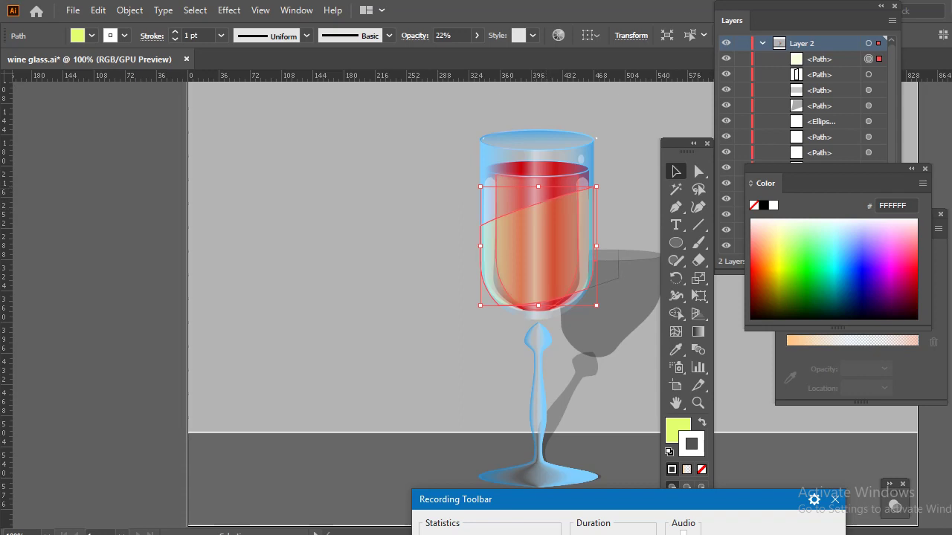
drag(538, 186, 538, 101)
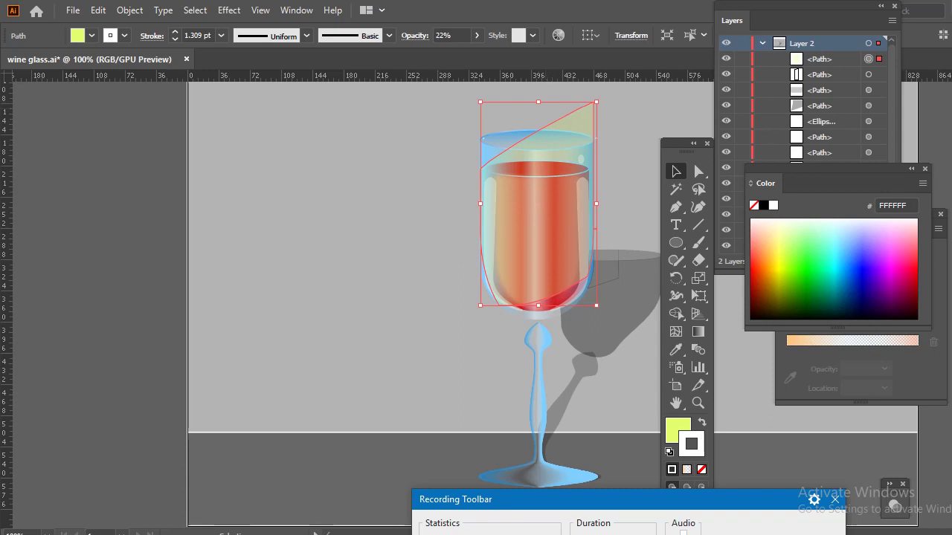
key(Delete)
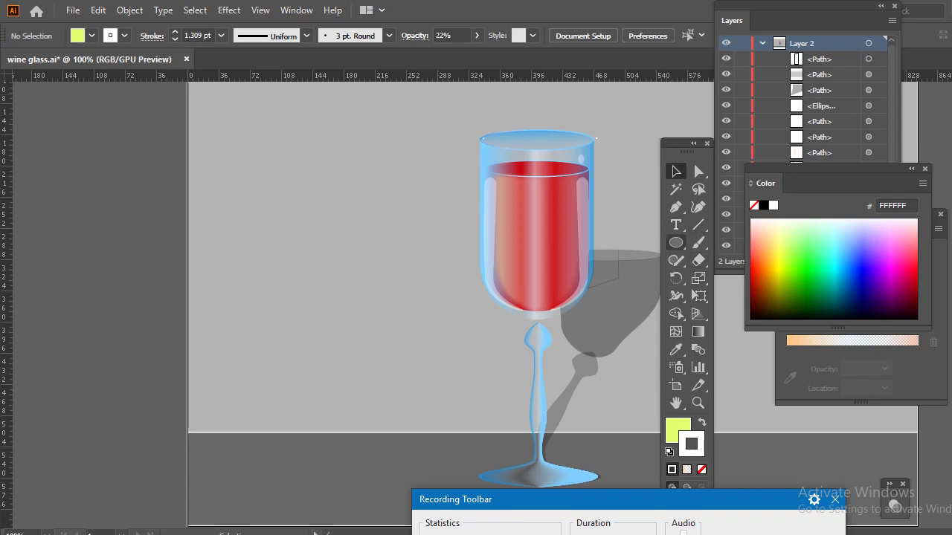
Step: Draw an ellipse over the lower part of the wine with the Ellipse Tool
drag(676, 243, 766, 261)
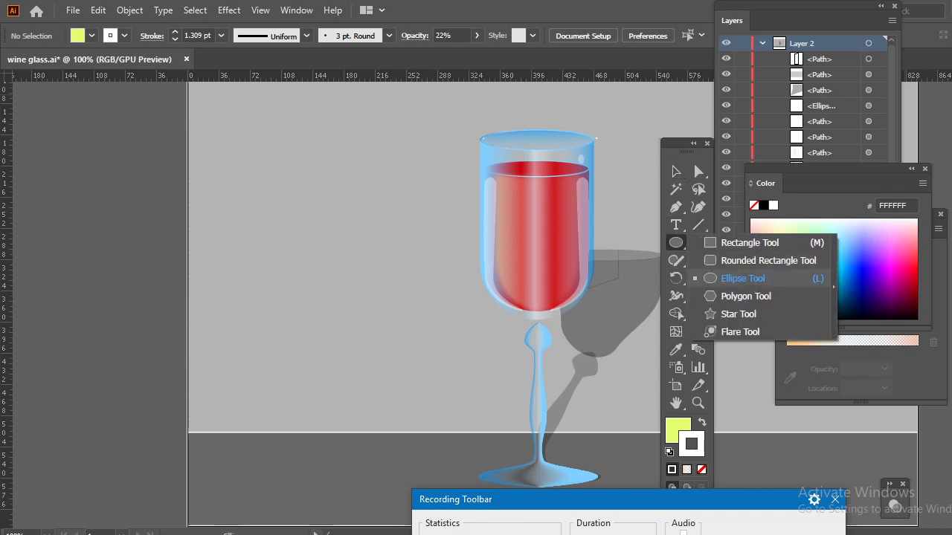
drag(743, 278, 743, 278)
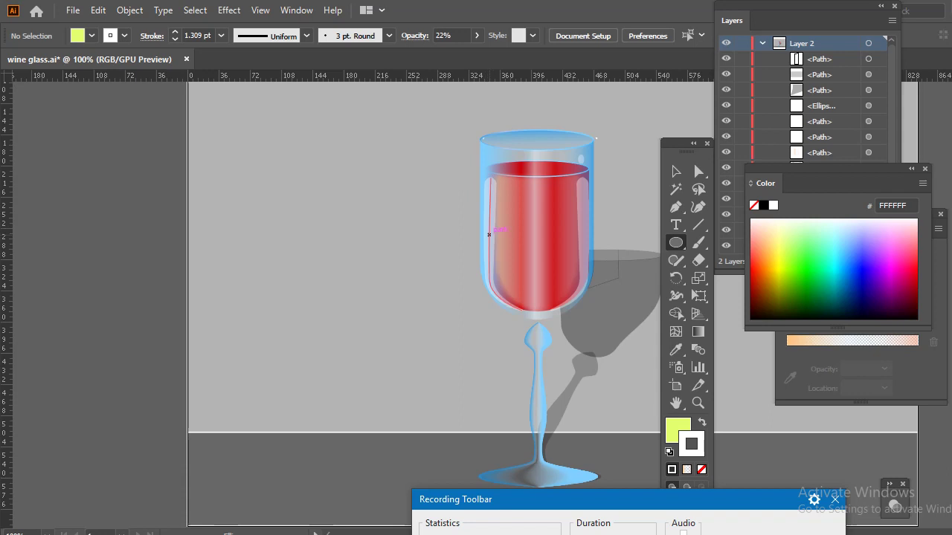
mouse_move(490, 236)
mouse_down()
mouse_move(592, 305)
mouse_move(584, 310)
mouse_up()
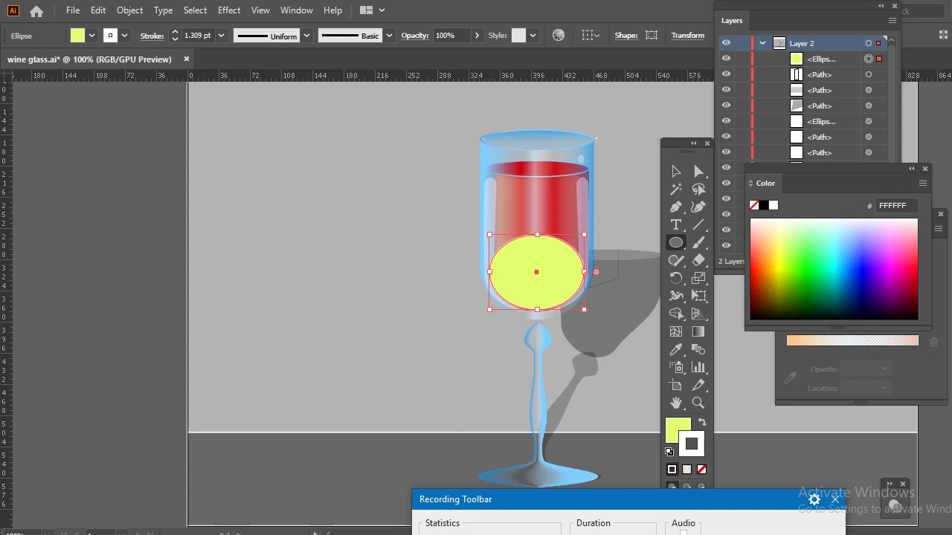
Step: Lower the ellipse's opacity step by step to 28%
click(450, 35)
text(81)
key(Return)
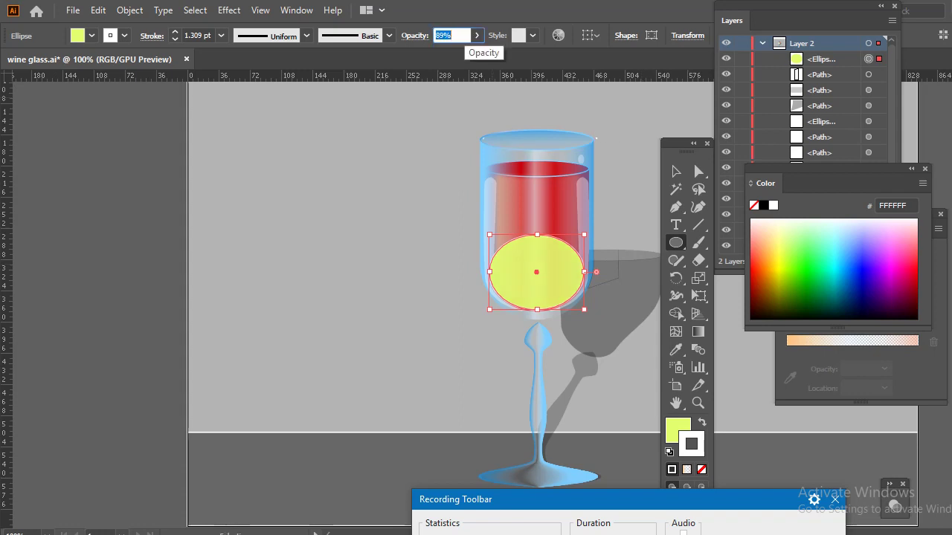
text(47)
key(Return)
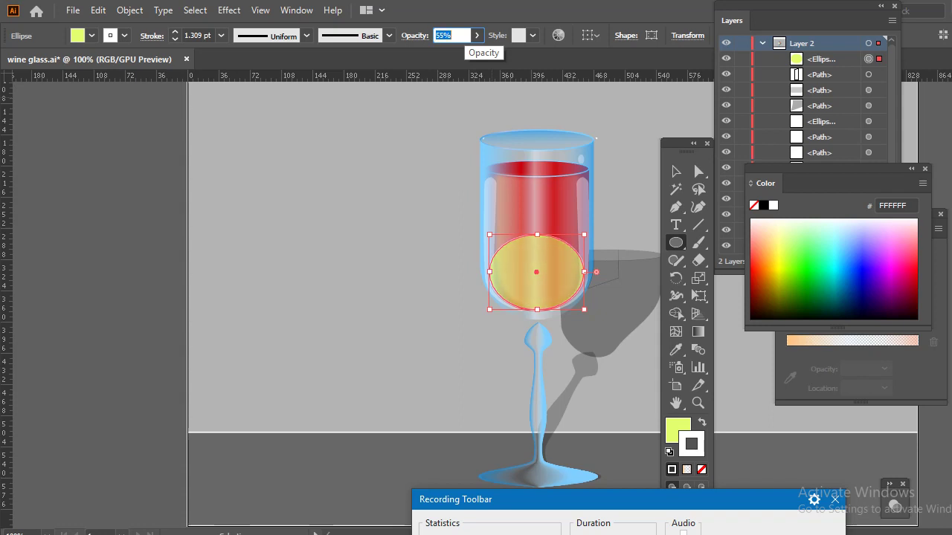
text(39)
key(Return)
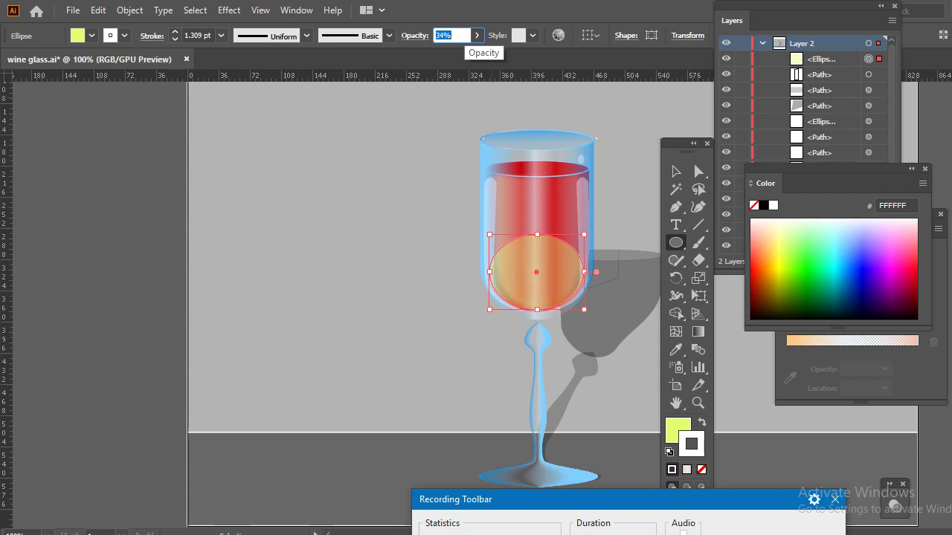
text(28)
key(Return)
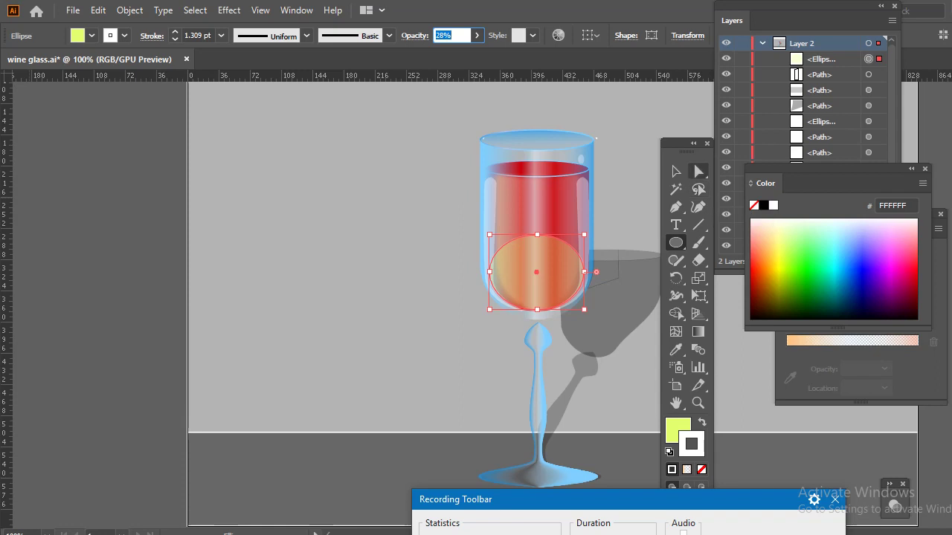
Step: Delete the ellipse's top anchor with Direct Selection, leaving the lower arc
click(699, 171)
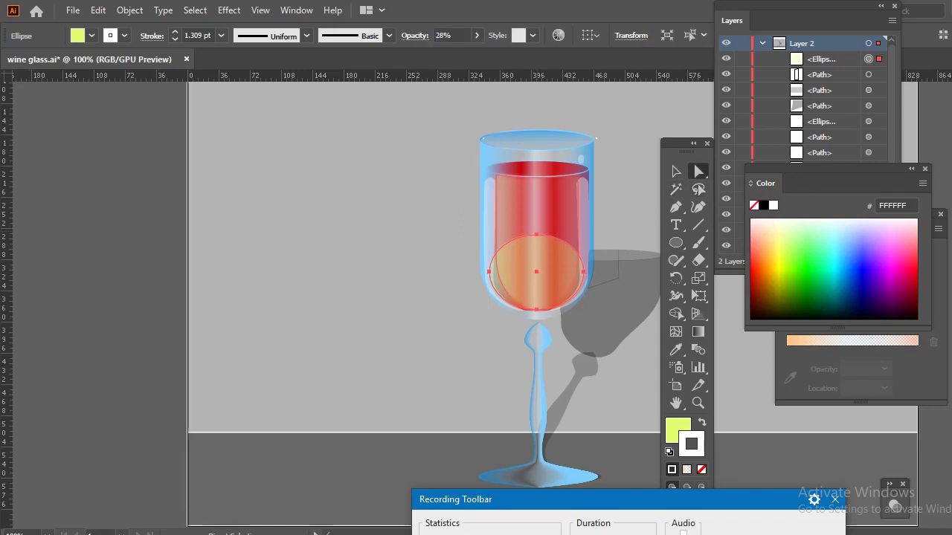
click(537, 235)
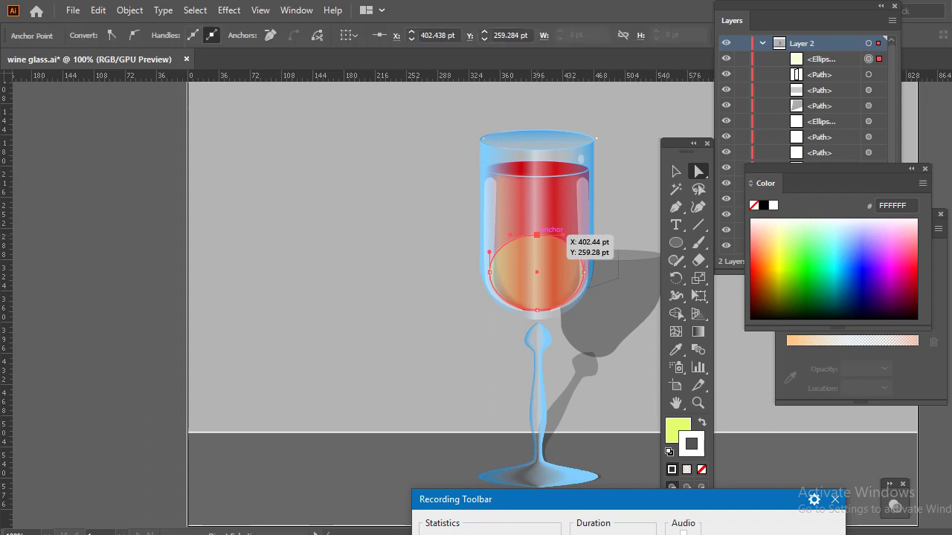
key(Delete)
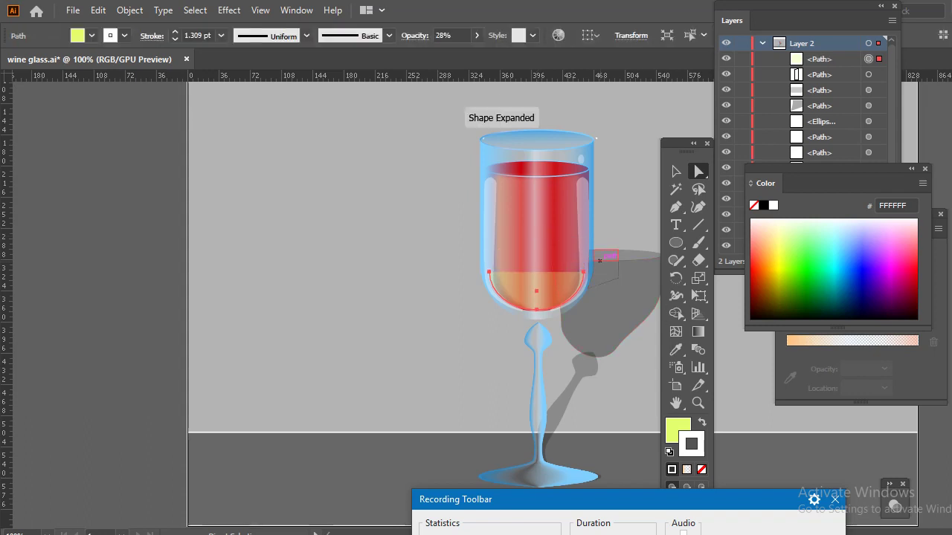
Step: Draw a flat top with the Pen from the arc's right end anchor
click(583, 273)
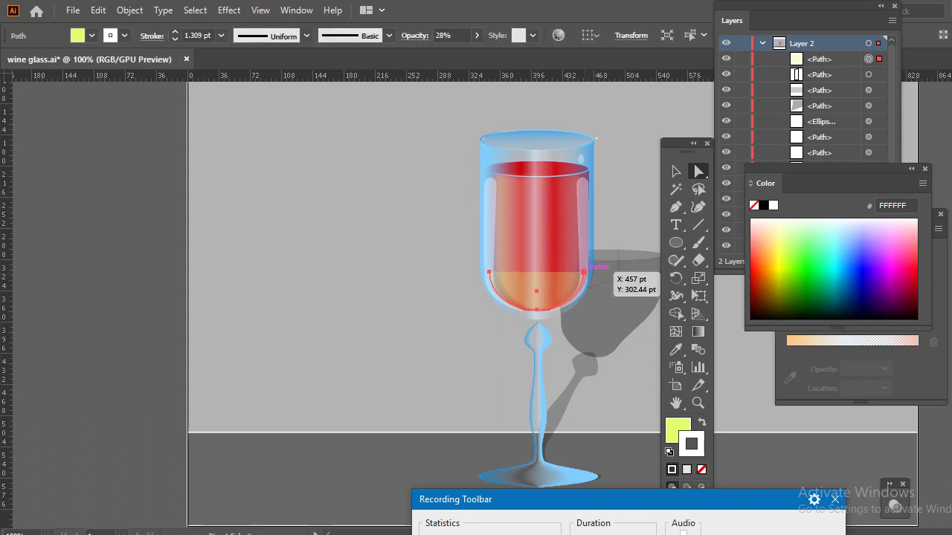
key(p)
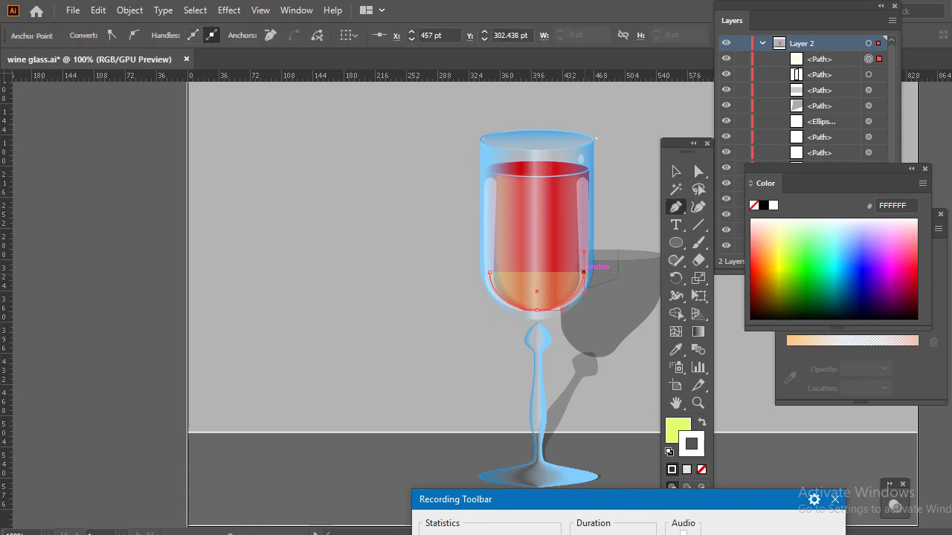
click(584, 272)
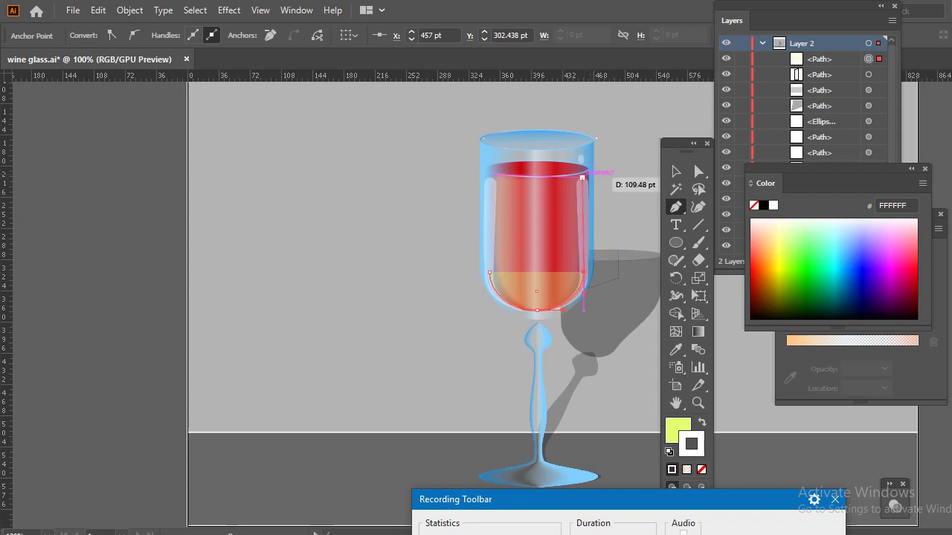
click(582, 178)
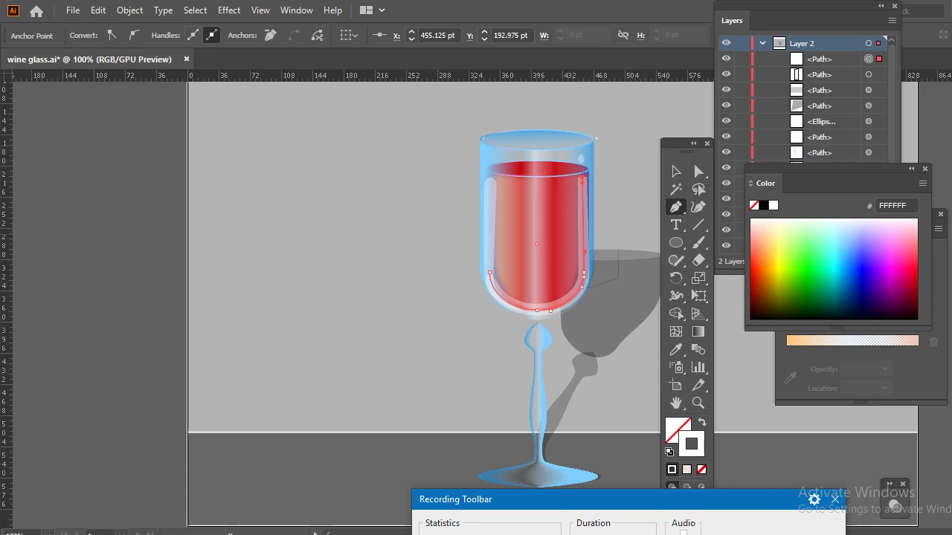
click(584, 274)
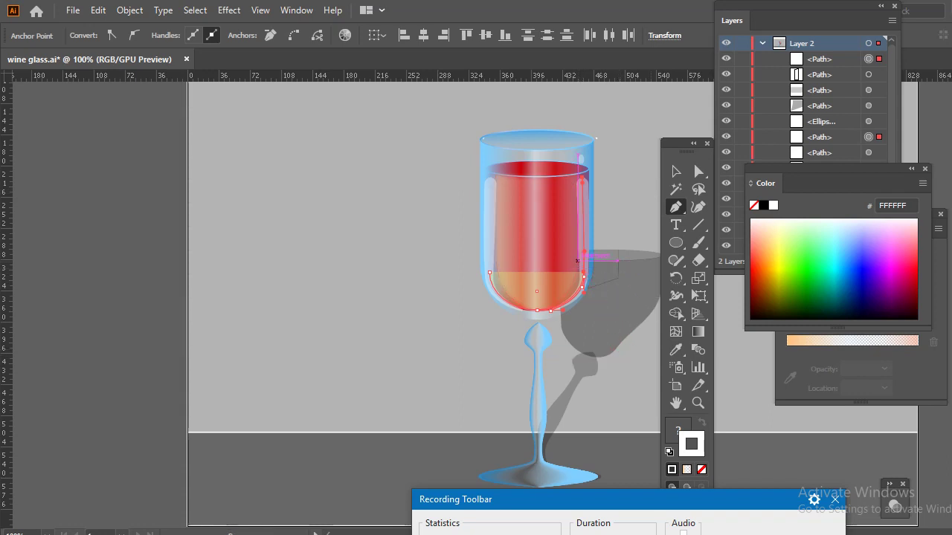
click(552, 197)
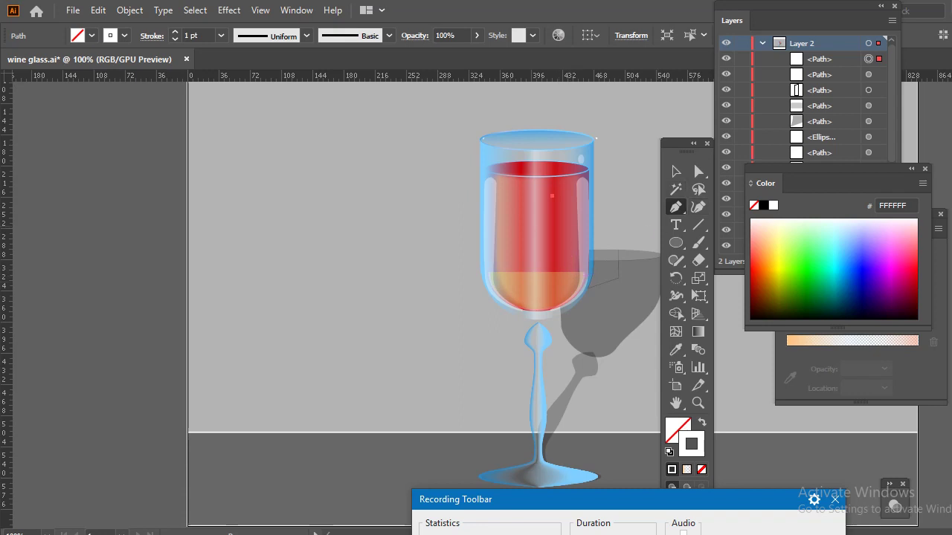
Step: Select the tint shape at the wine's bottom with Direct Selection
scroll(644, 242, up, 3)
scroll(644, 241, down, 2)
scroll(644, 242, down, 2)
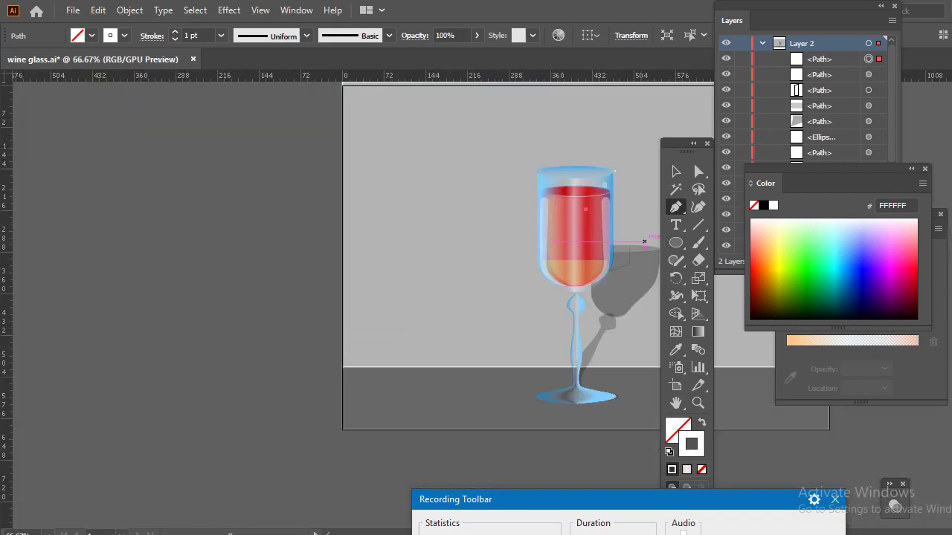
scroll(644, 242, up, 2)
scroll(651, 272, up, 1)
scroll(651, 272, up, 1)
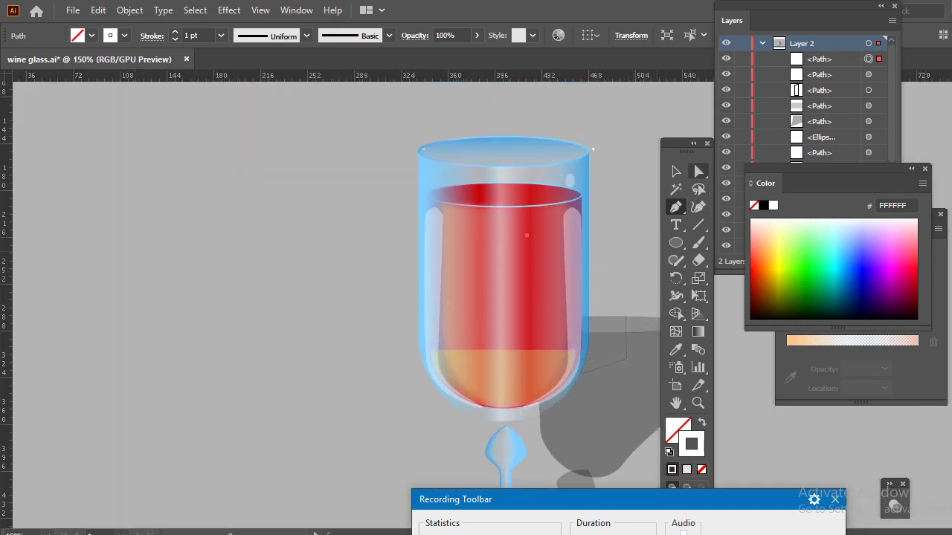
double_click(697, 168)
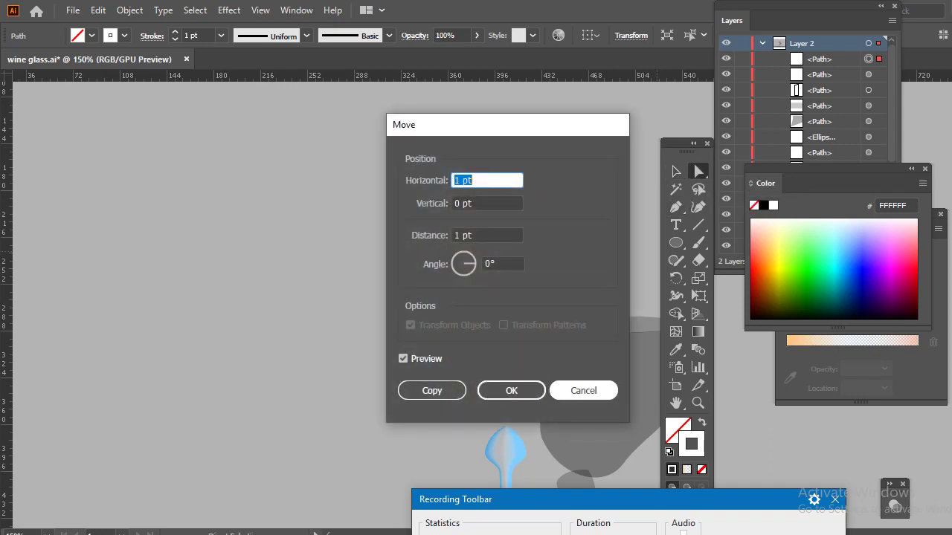
click(583, 391)
click(555, 379)
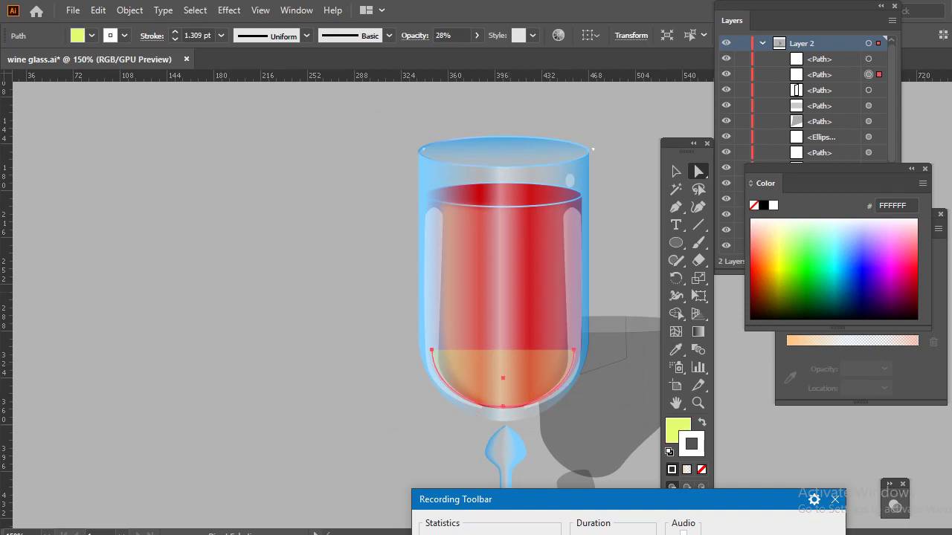
Step: Fill the tint shape purple (8D00A6), leaving its outline unchanged
text(6800DA)
key(Return)
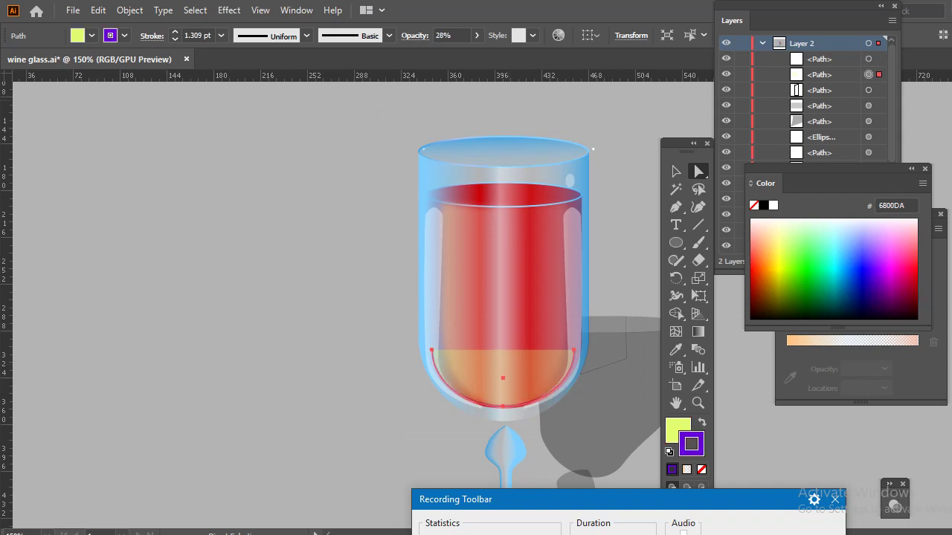
key(ctrl+z)
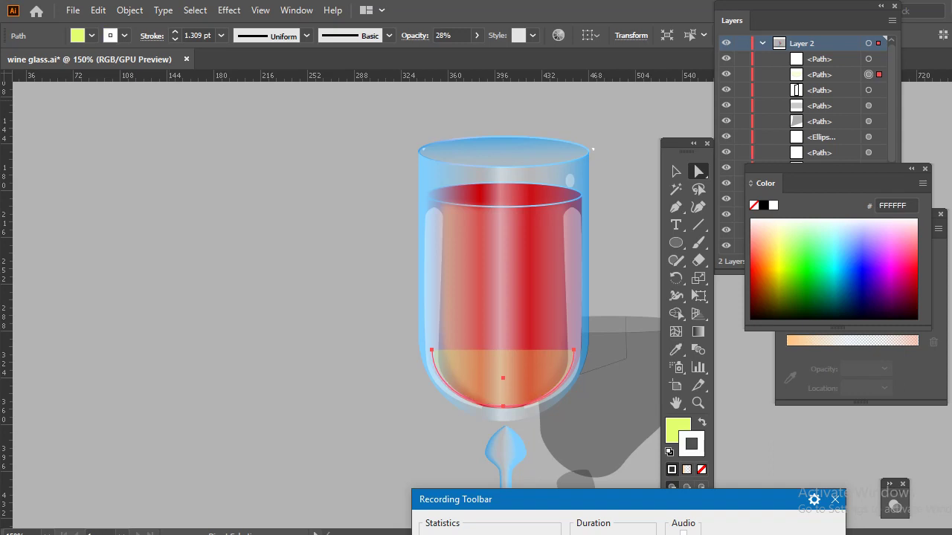
key(x)
click(906, 272)
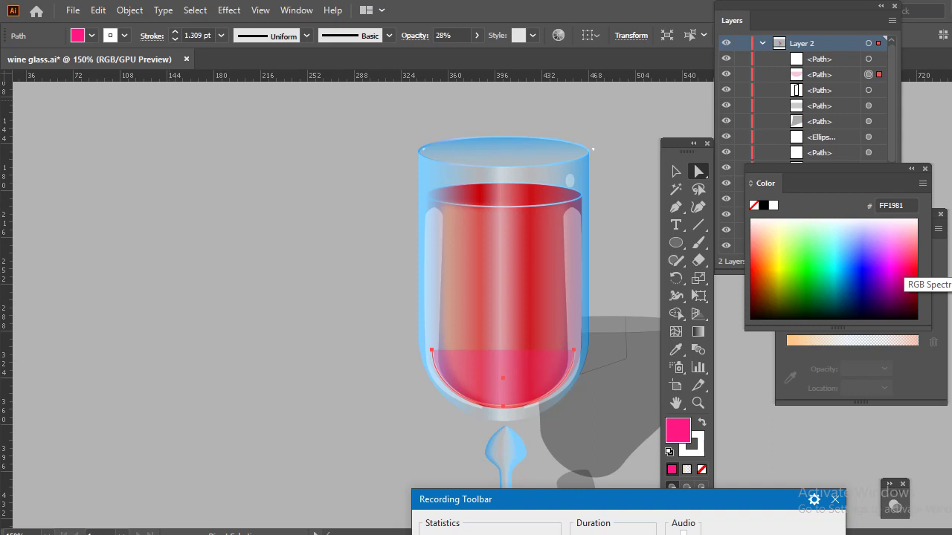
click(903, 287)
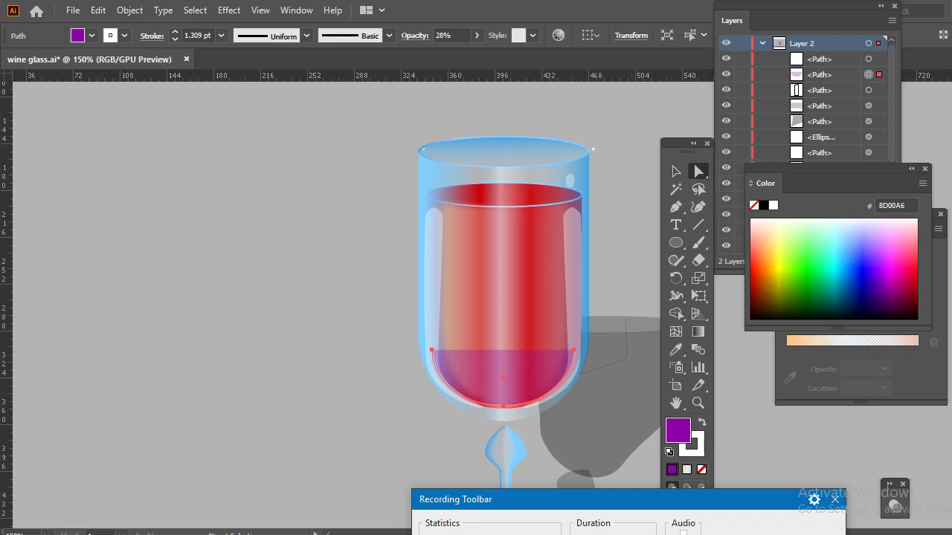
Step: Curve the shape's left and right sides, then try an eraser cut and undo it
drag(432, 350, 434, 210)
drag(574, 350, 568, 208)
click(698, 259)
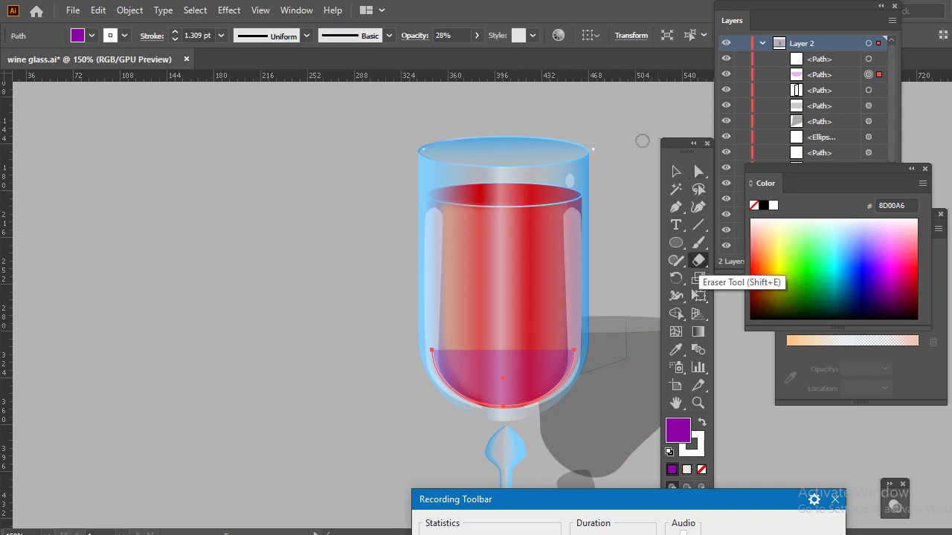
drag(544, 351, 481, 365)
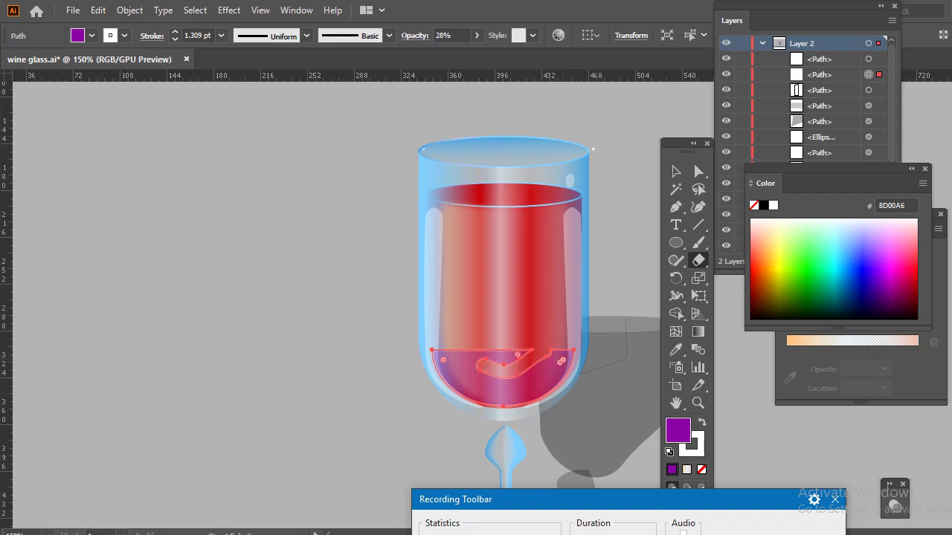
key(ctrl+z)
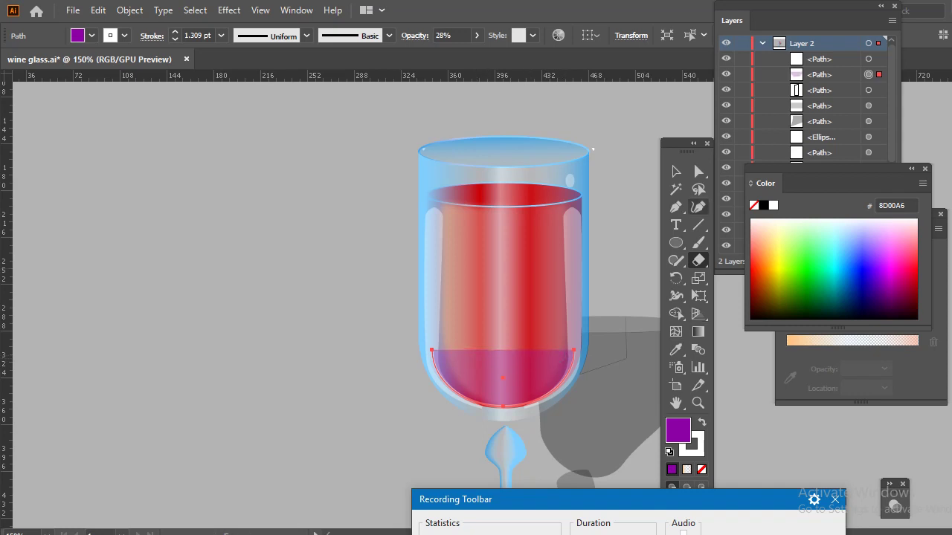
Step: Extend the purple shape with the Pen into a diagonal wedge up the glass
click(676, 207)
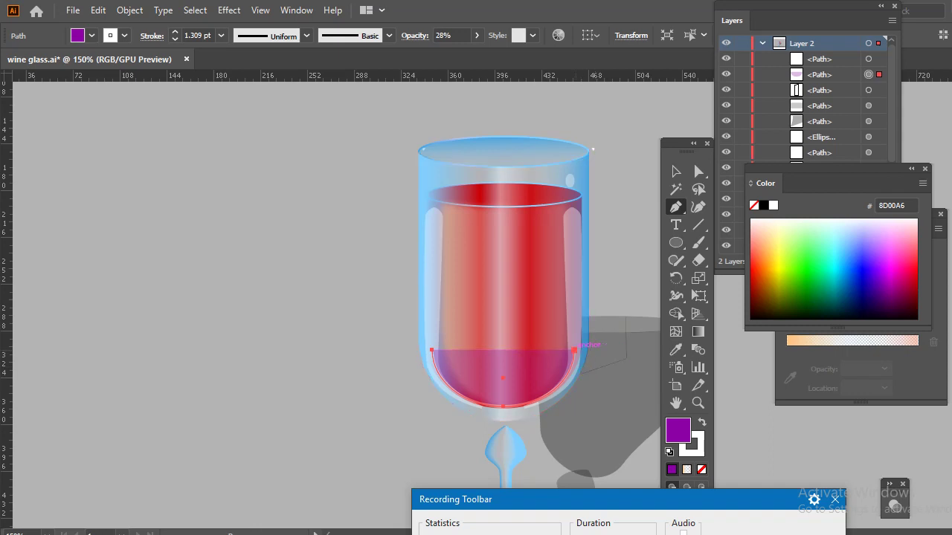
click(574, 350)
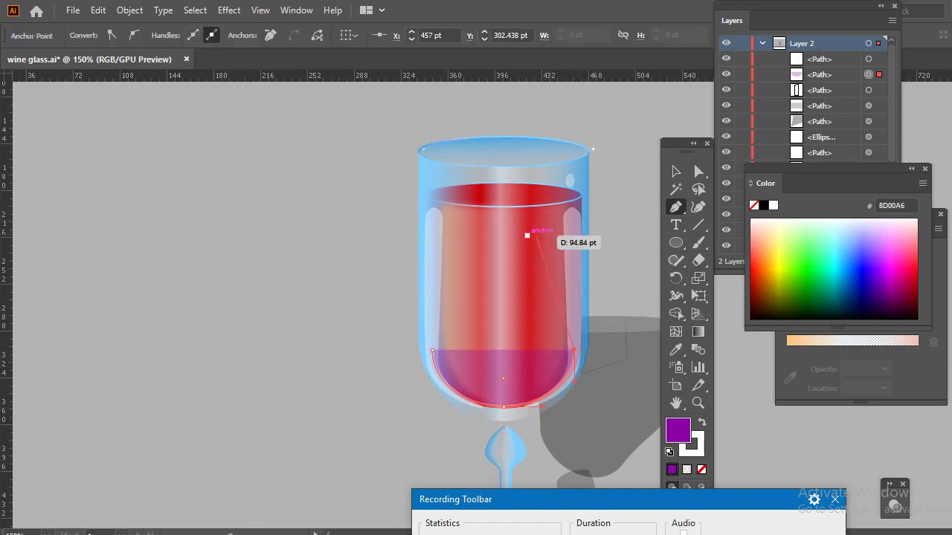
click(518, 237)
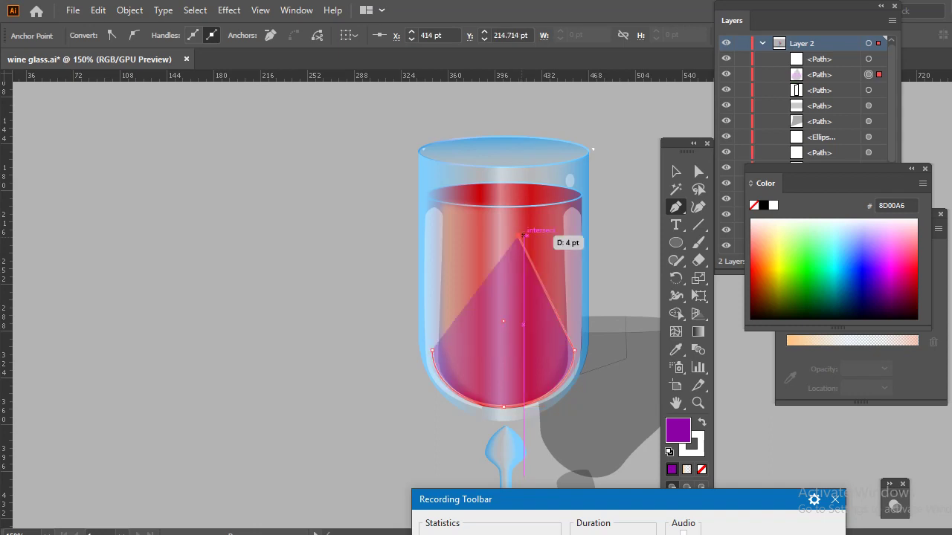
drag(592, 229, 579, 216)
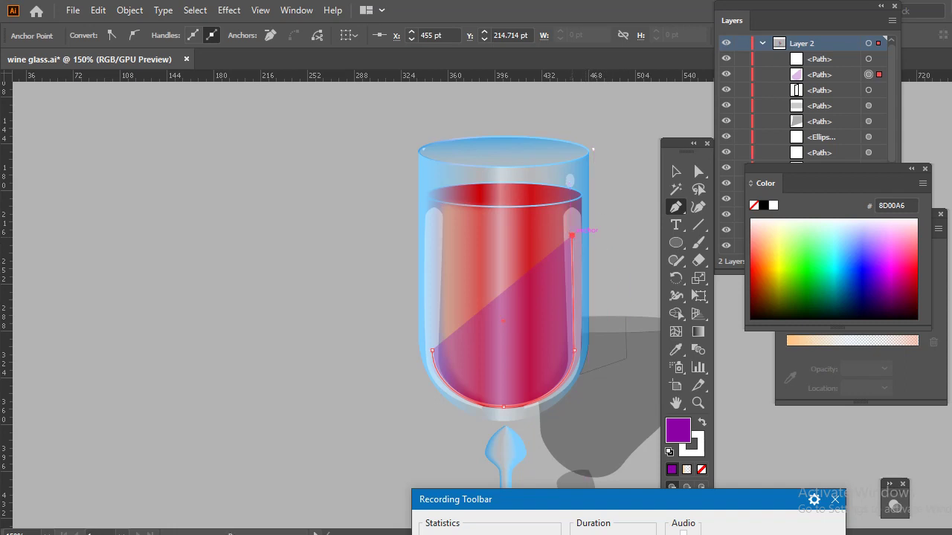
mouse_move(572, 237)
mouse_down()
mouse_move(468, 355)
mouse_move(461, 349)
mouse_up()
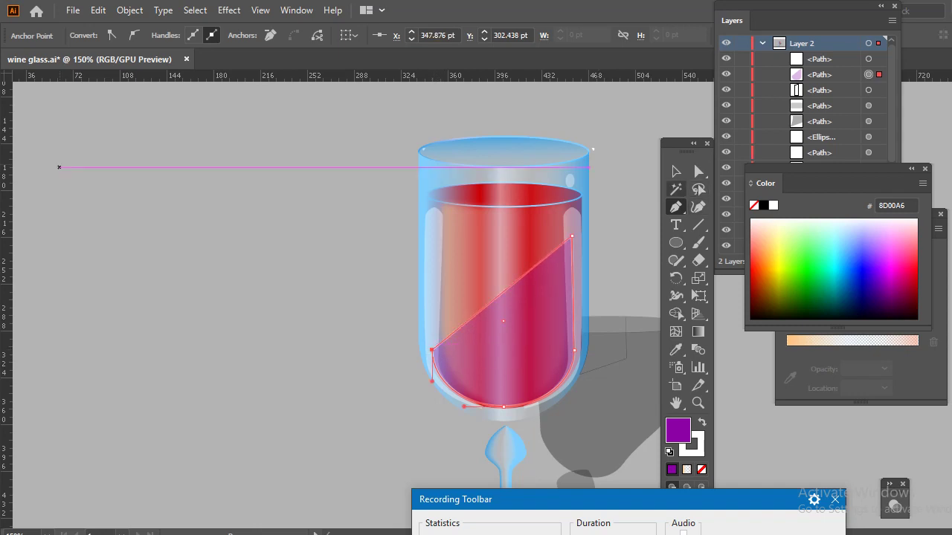
Step: Set the diagonal shape's stroke to None
click(675, 171)
key(ctrl+shift+a)
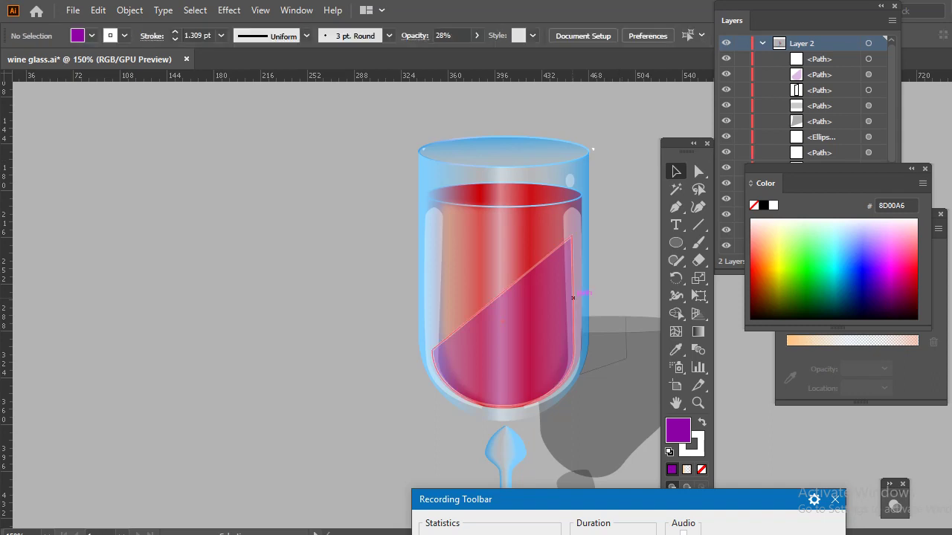
key(x)
key(slash)
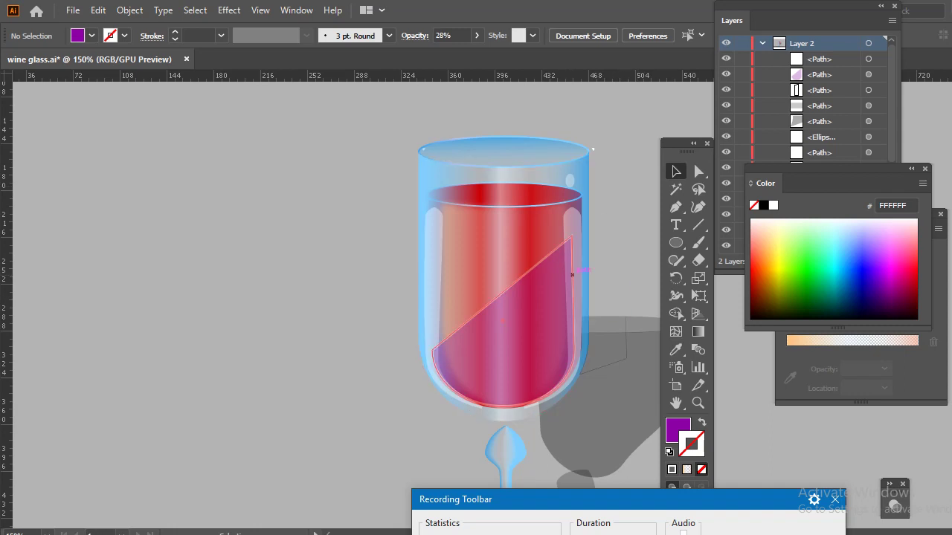
click(572, 275)
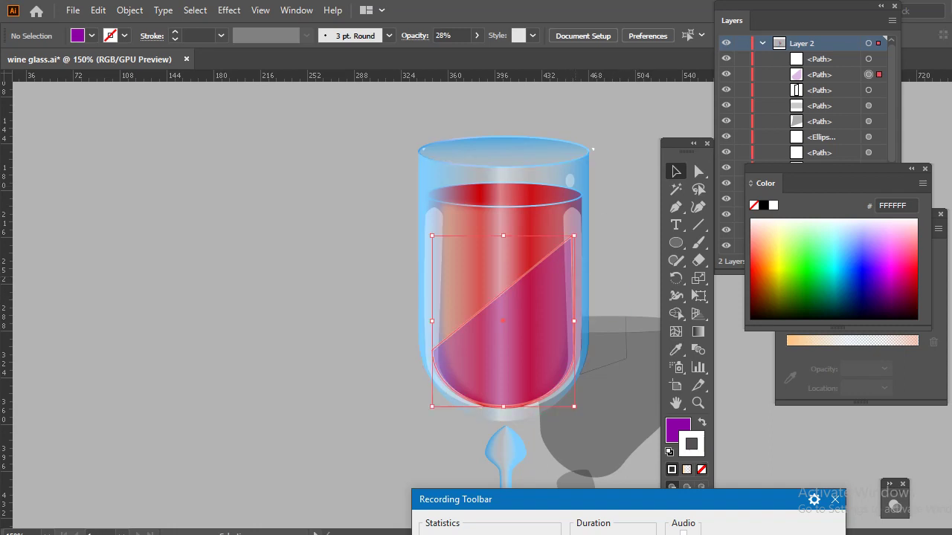
key(slash)
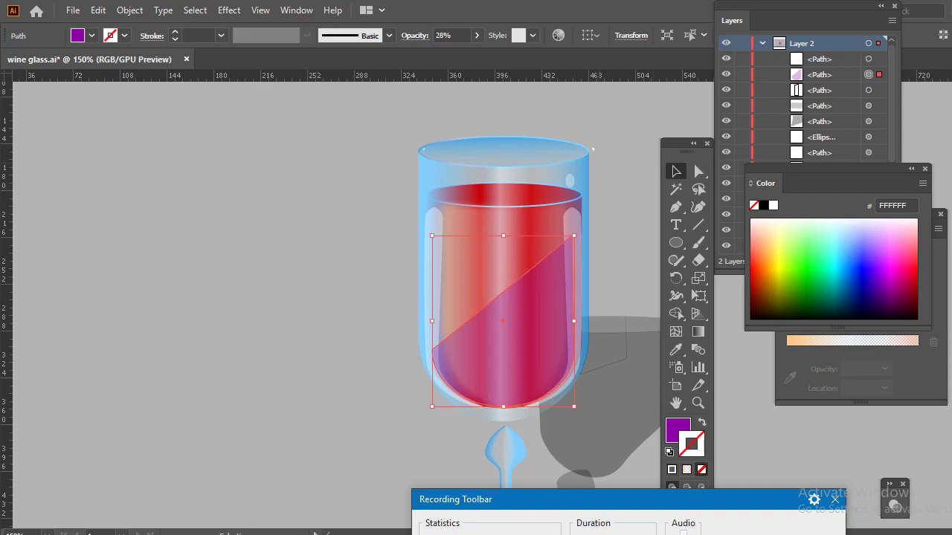
key(ctrl+shift+a)
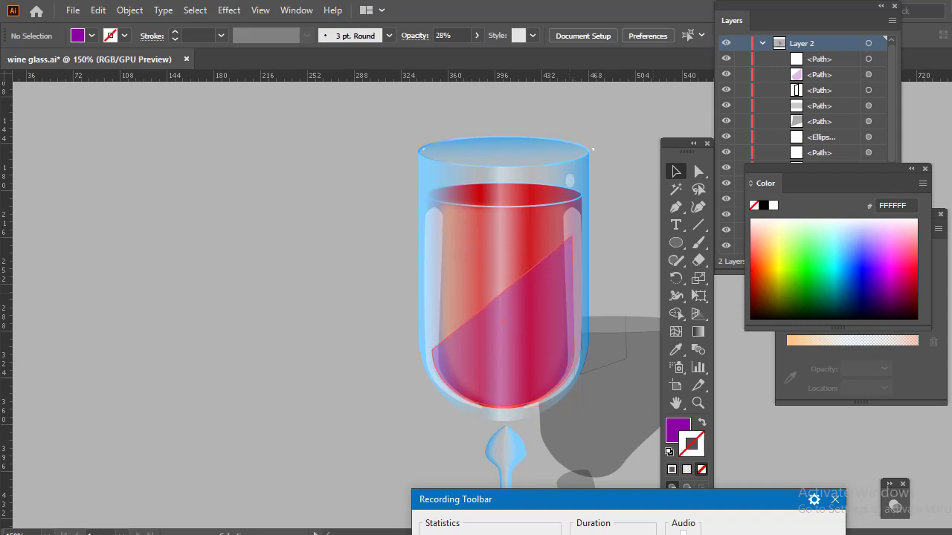
Step: Lower the diagonal reflection shape's opacity to 24%
click(503, 321)
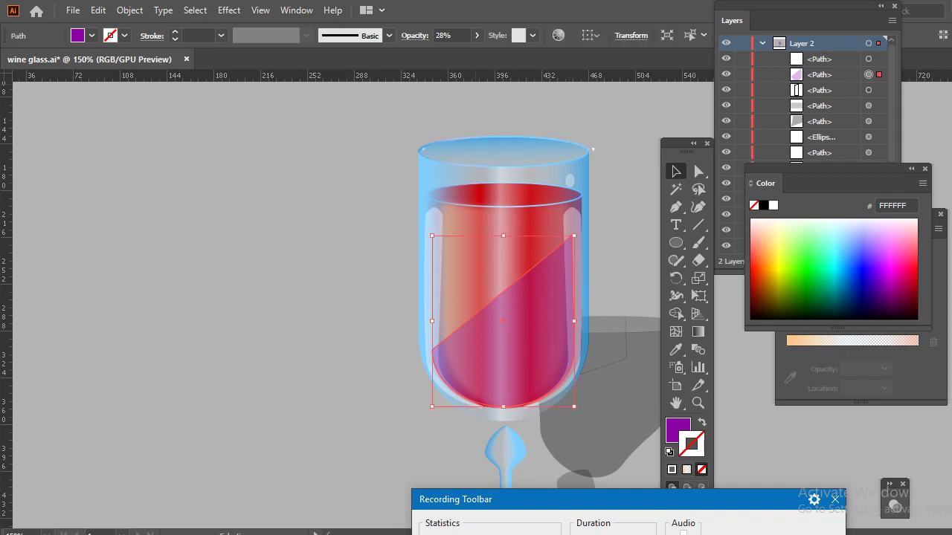
key(shift+Down)
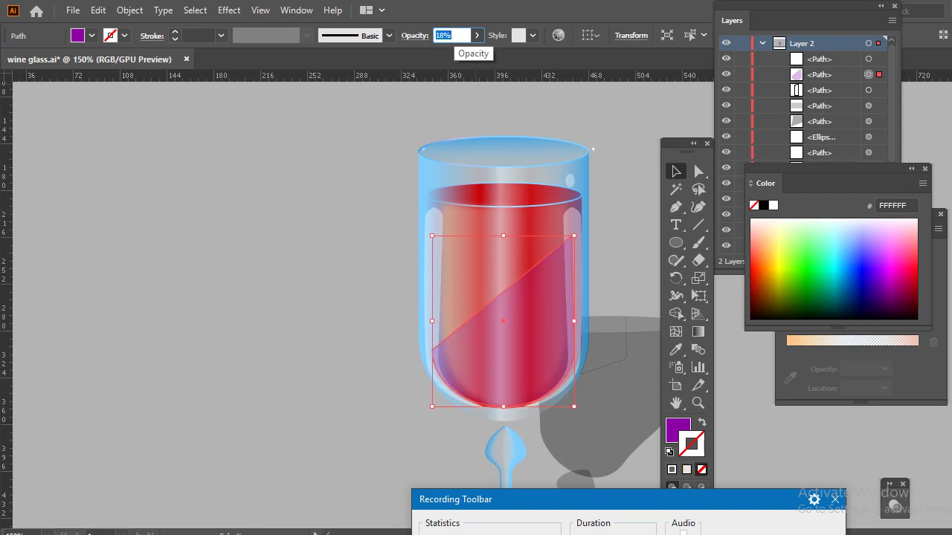
key(Down)
scroll(453, 35, up, 8)
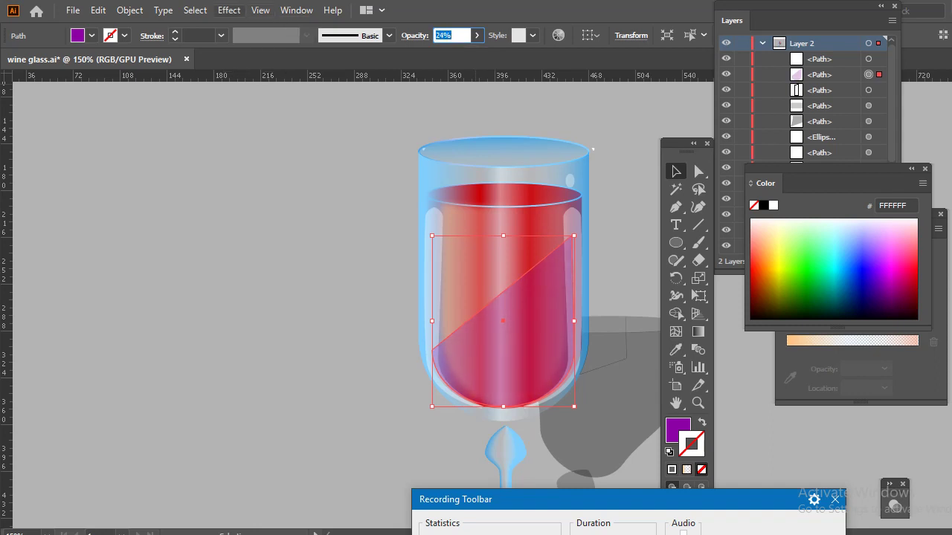
Step: Apply a Gaussian Blur with an increased radius to the shape
click(230, 10)
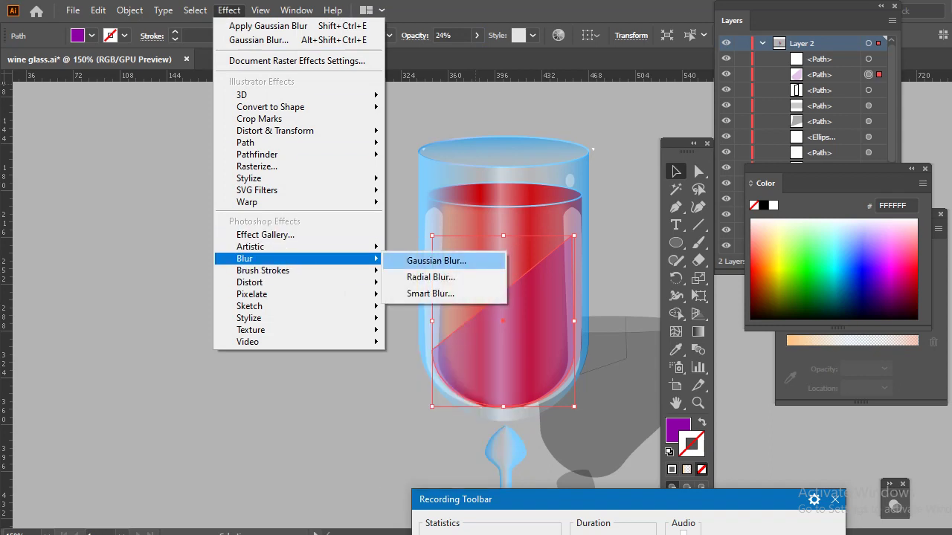
click(437, 261)
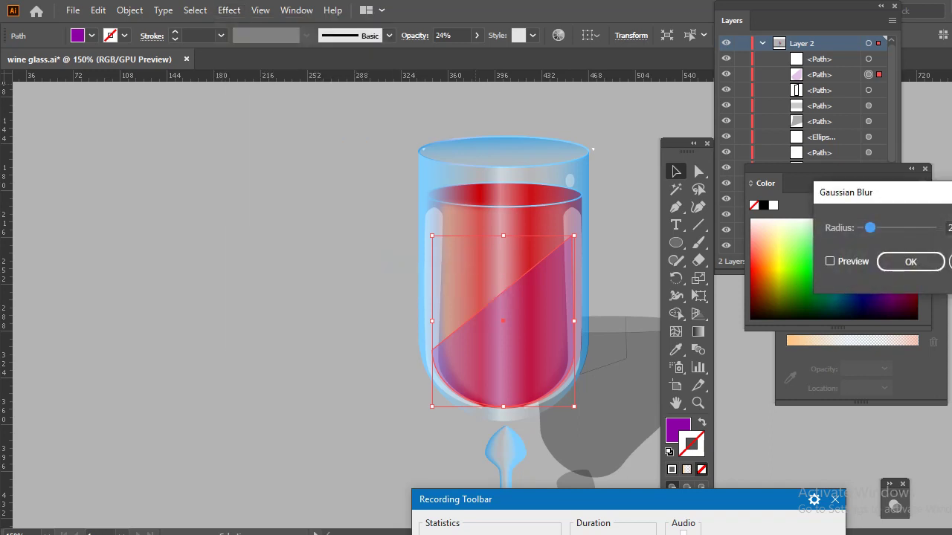
click(830, 261)
drag(870, 227, 893, 228)
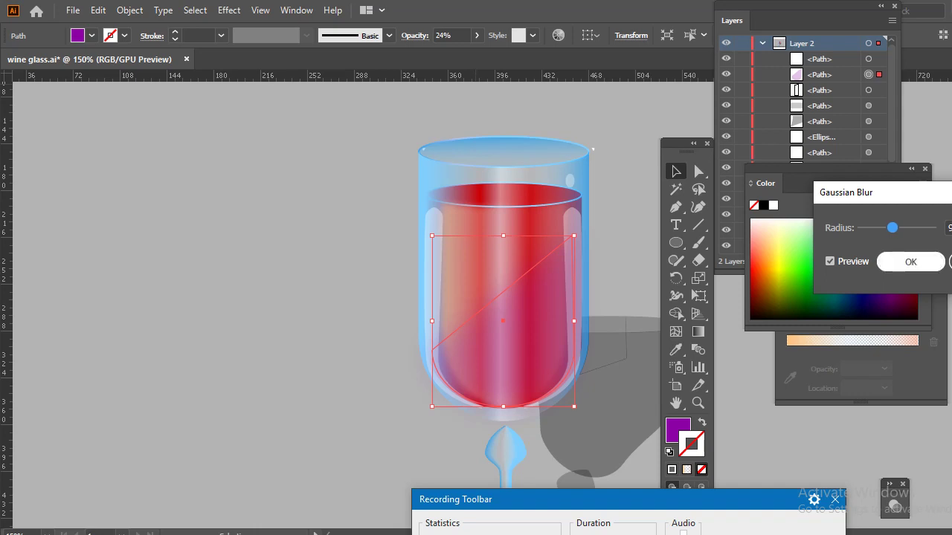
click(910, 262)
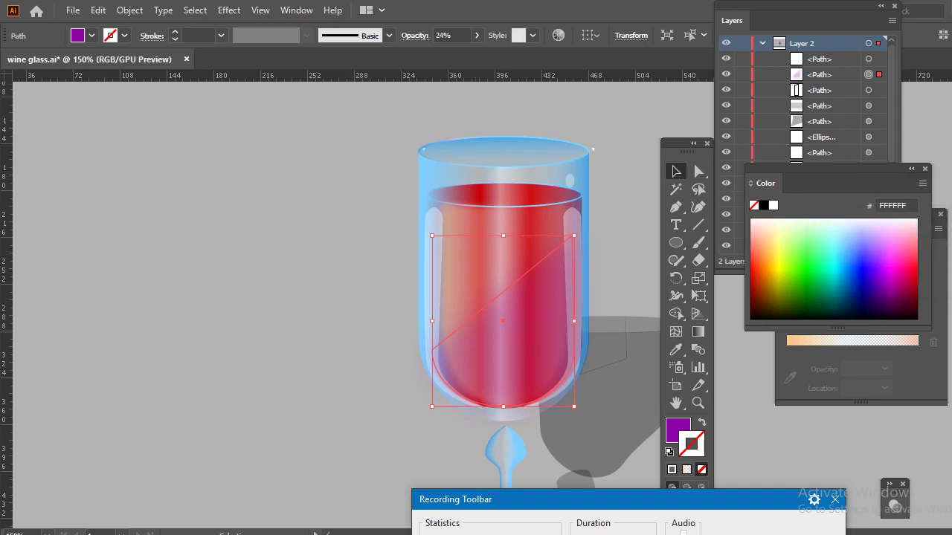
key(ctrl+shift+a)
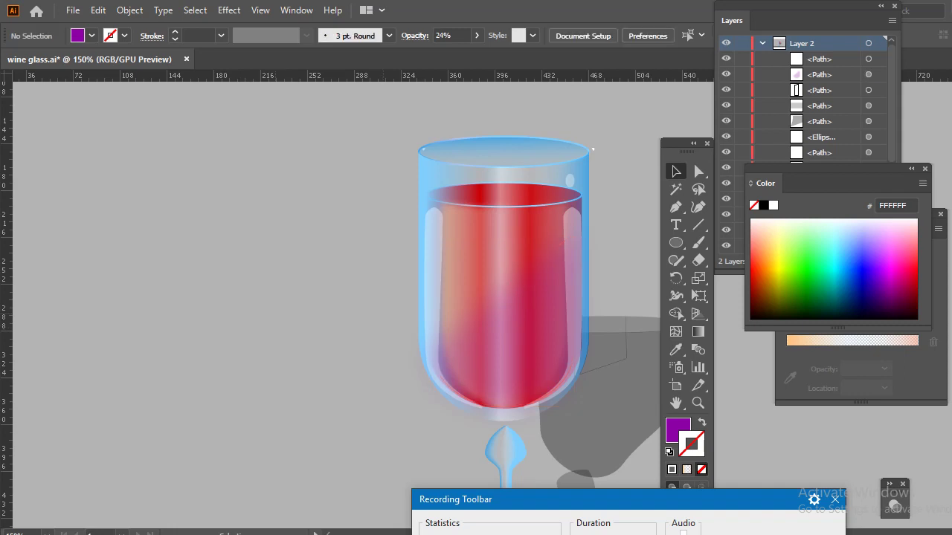
Step: Zoom to view the whole artboard and save wine glass.ai
key(ctrl+minus)
key(ctrl+minus)
key(ctrl+minus)
key(ctrl+minus)
key(ctrl+plus)
key(ctrl+plus)
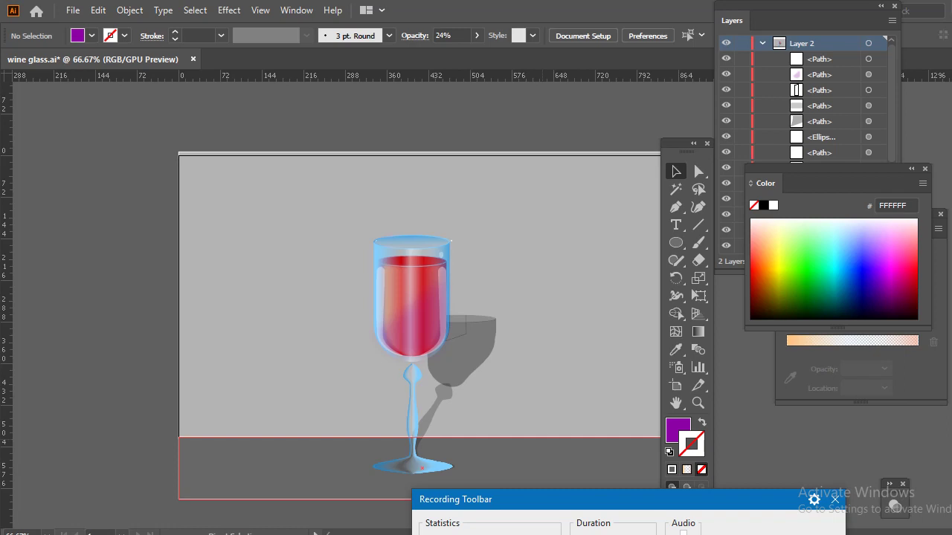
key(ctrl+s)
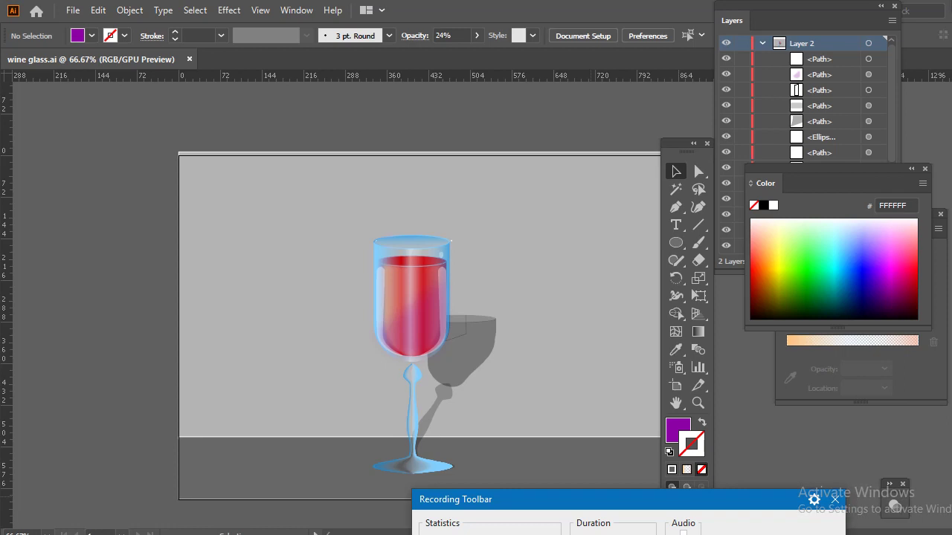
drag(461, 499, 534, 226)
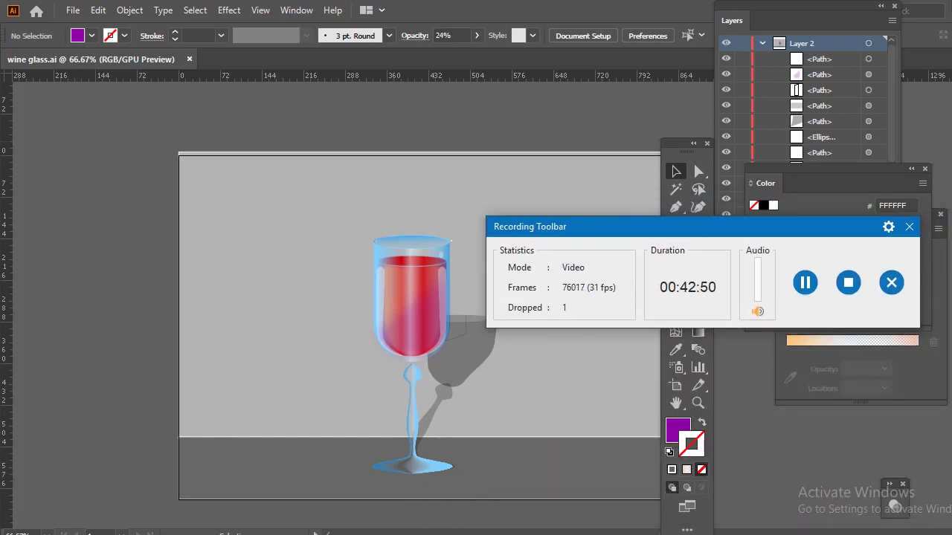